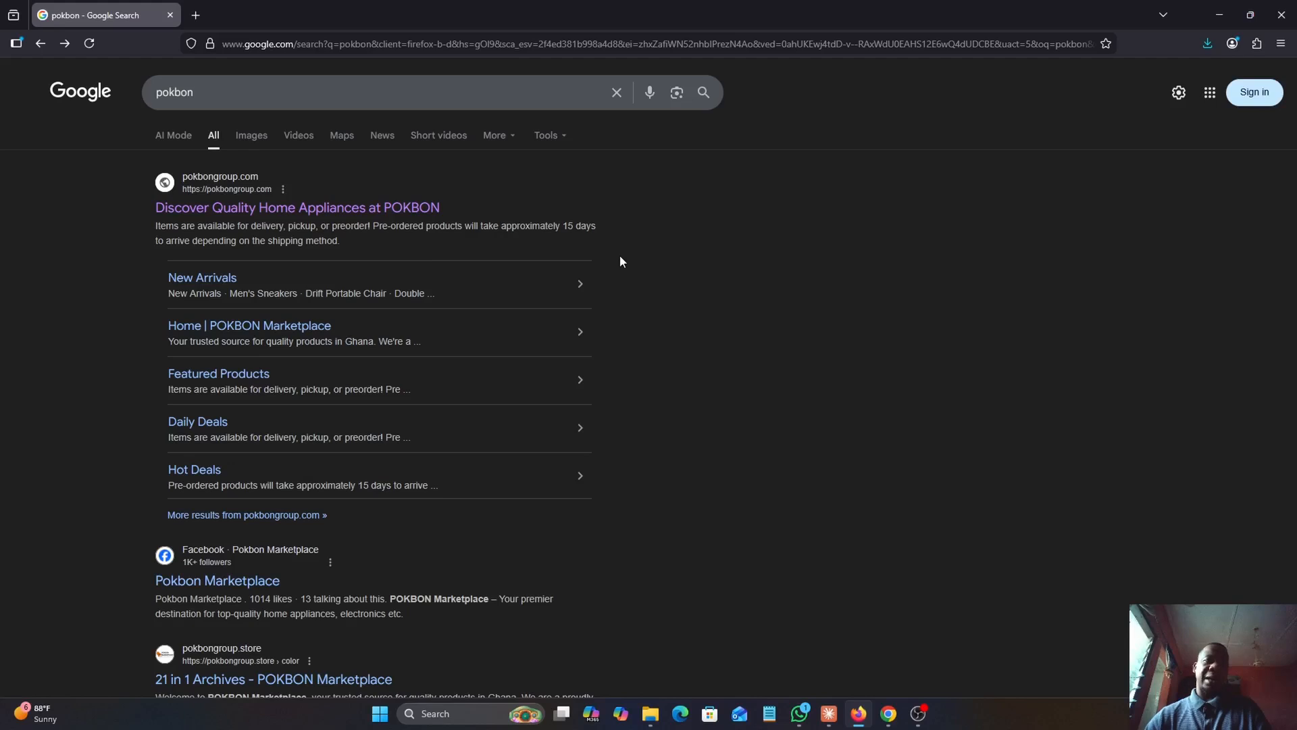
Run the web search for "pokbon" again
left_click(339, 102)
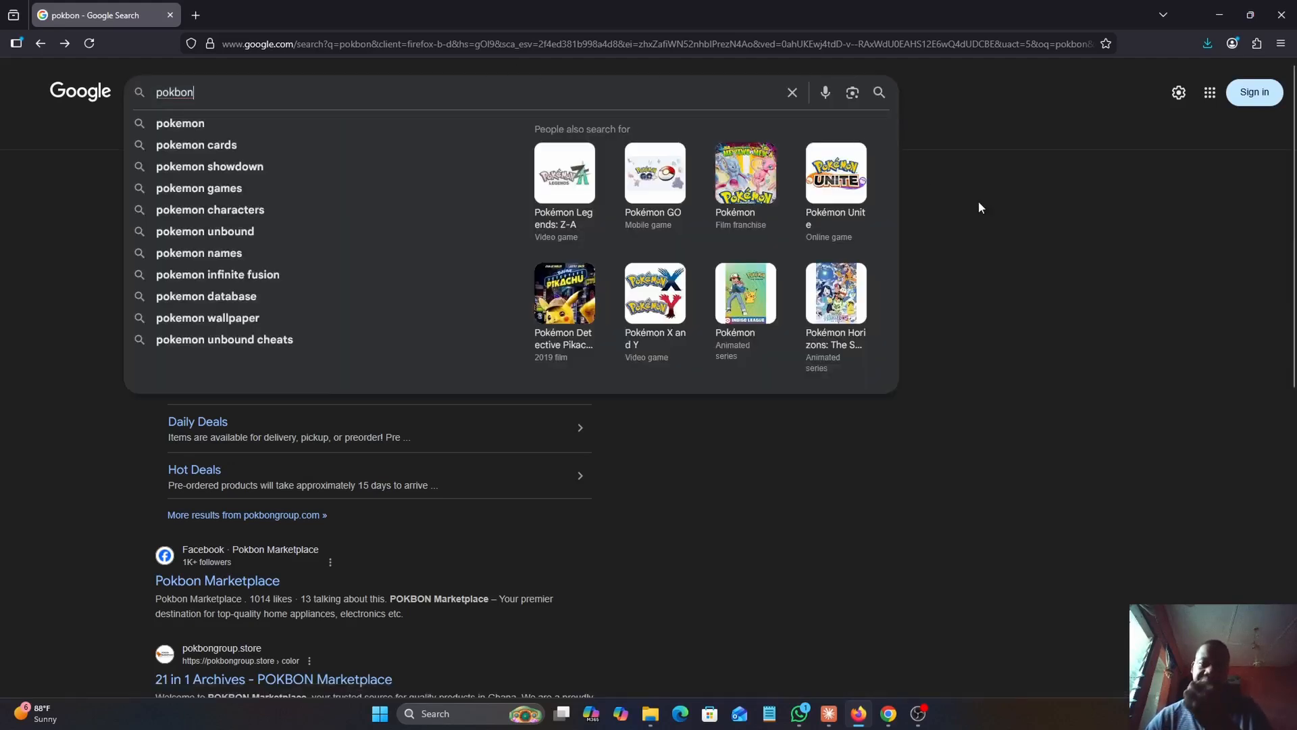
left_click(1025, 250)
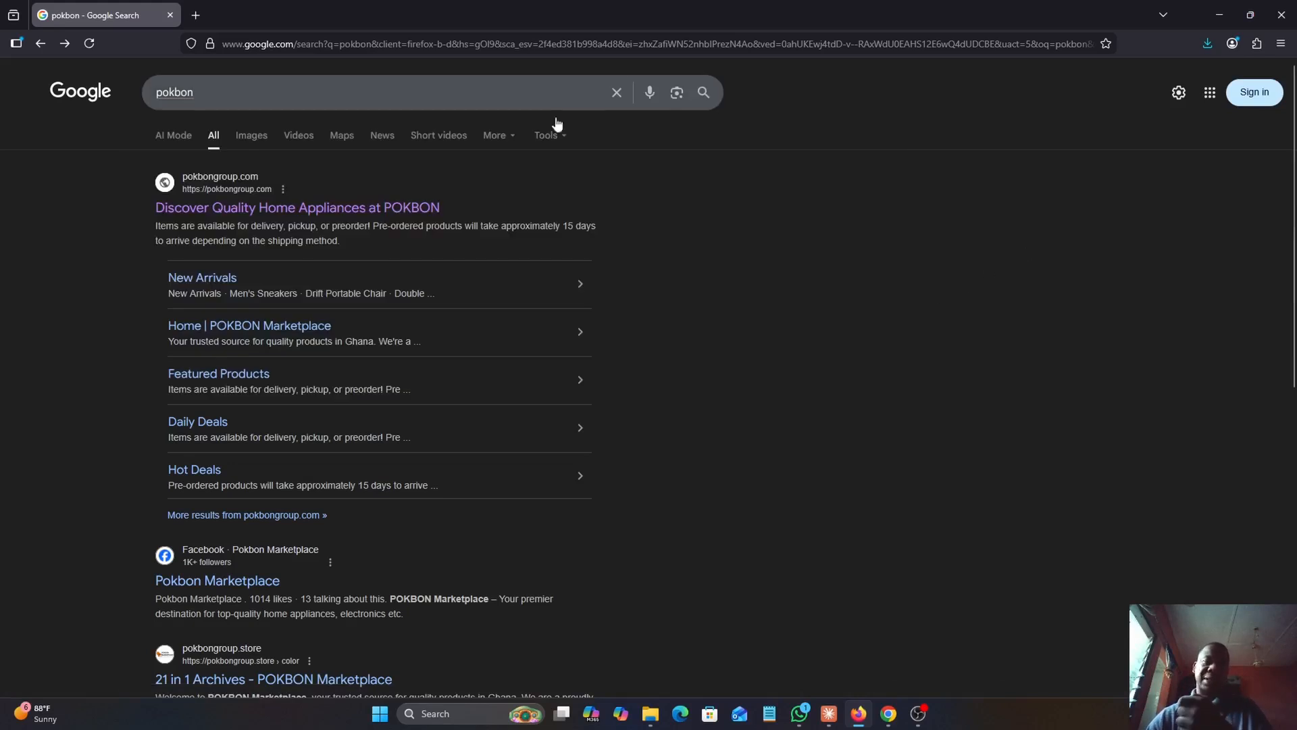
left_click_drag(216, 93, 117, 95)
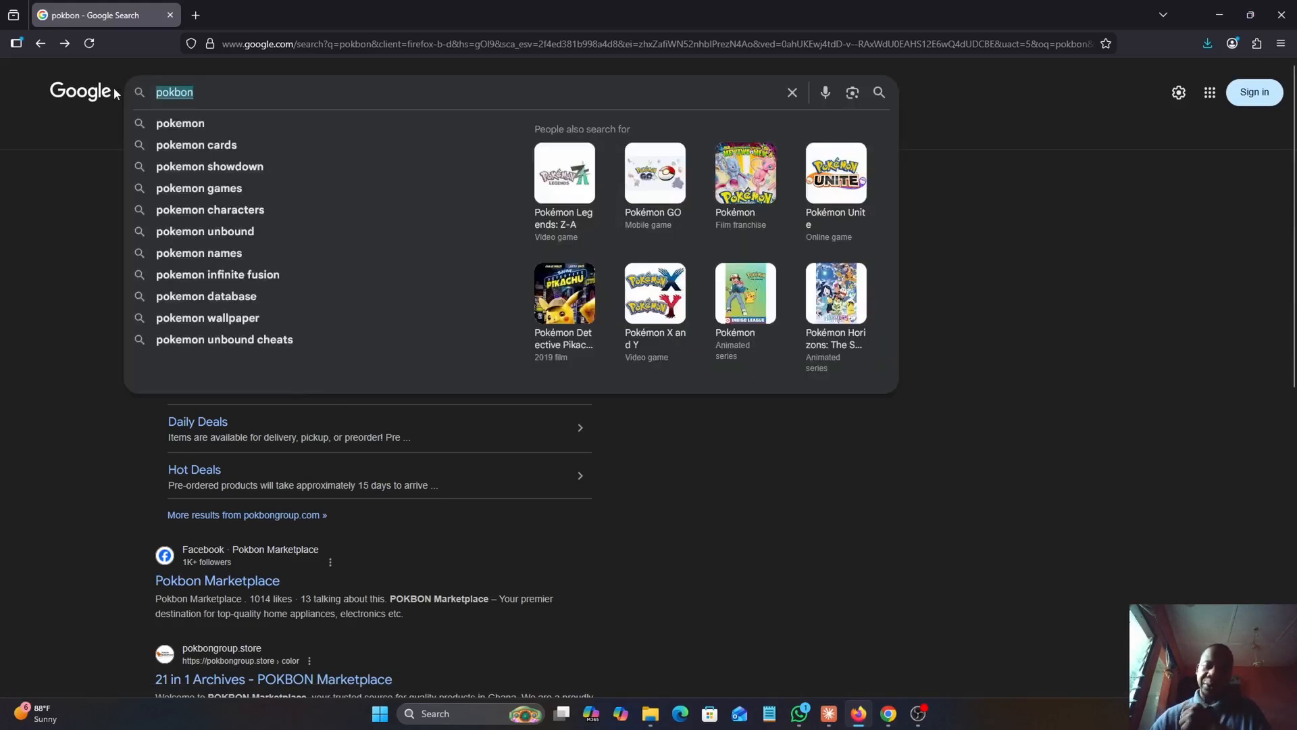
key("Return")
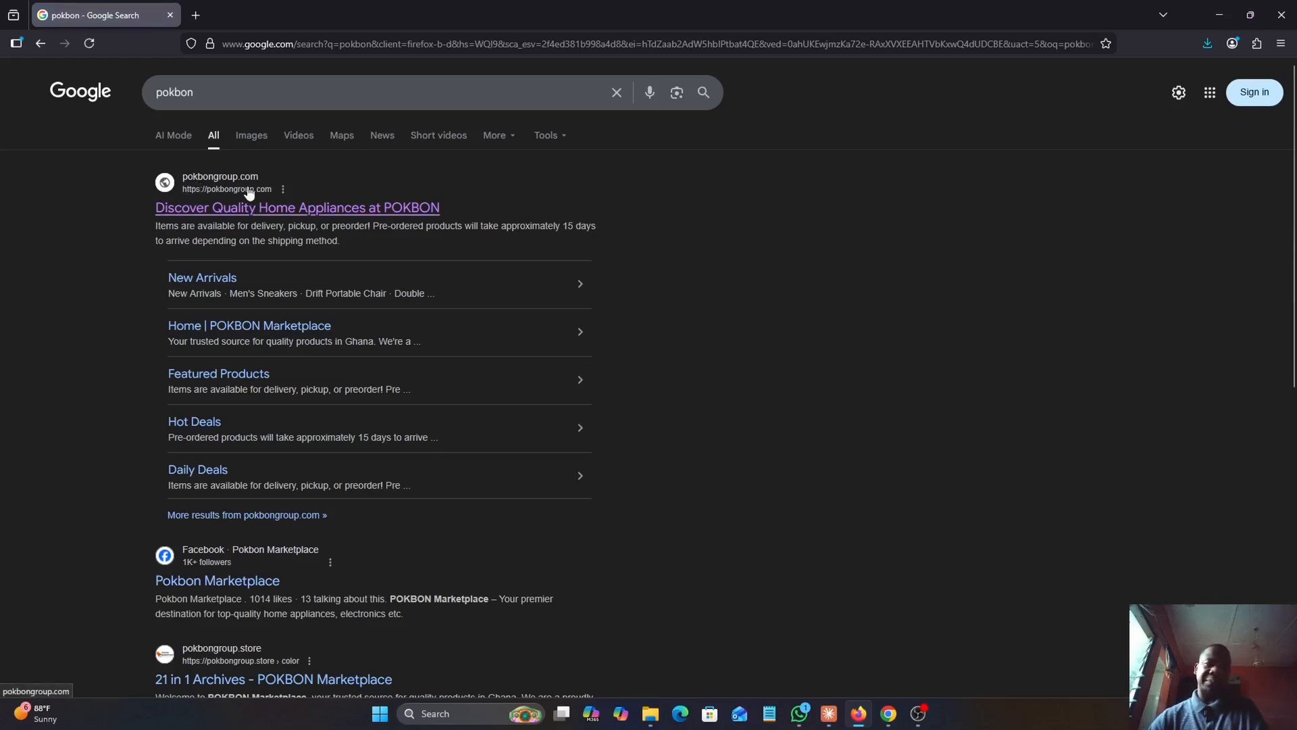
Search the web for "pokbongroup" and open the pokbongroup.com home page from the results
left_click(244, 94)
type("group")
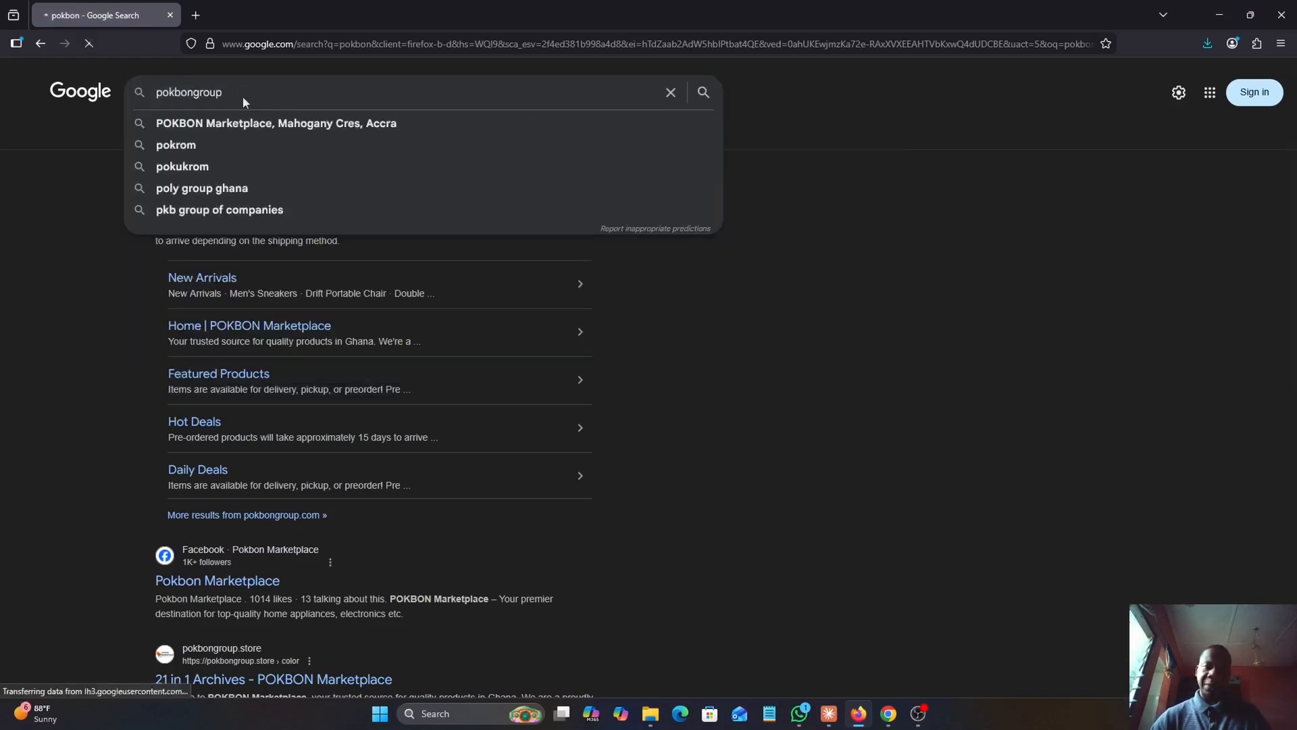
key("Return")
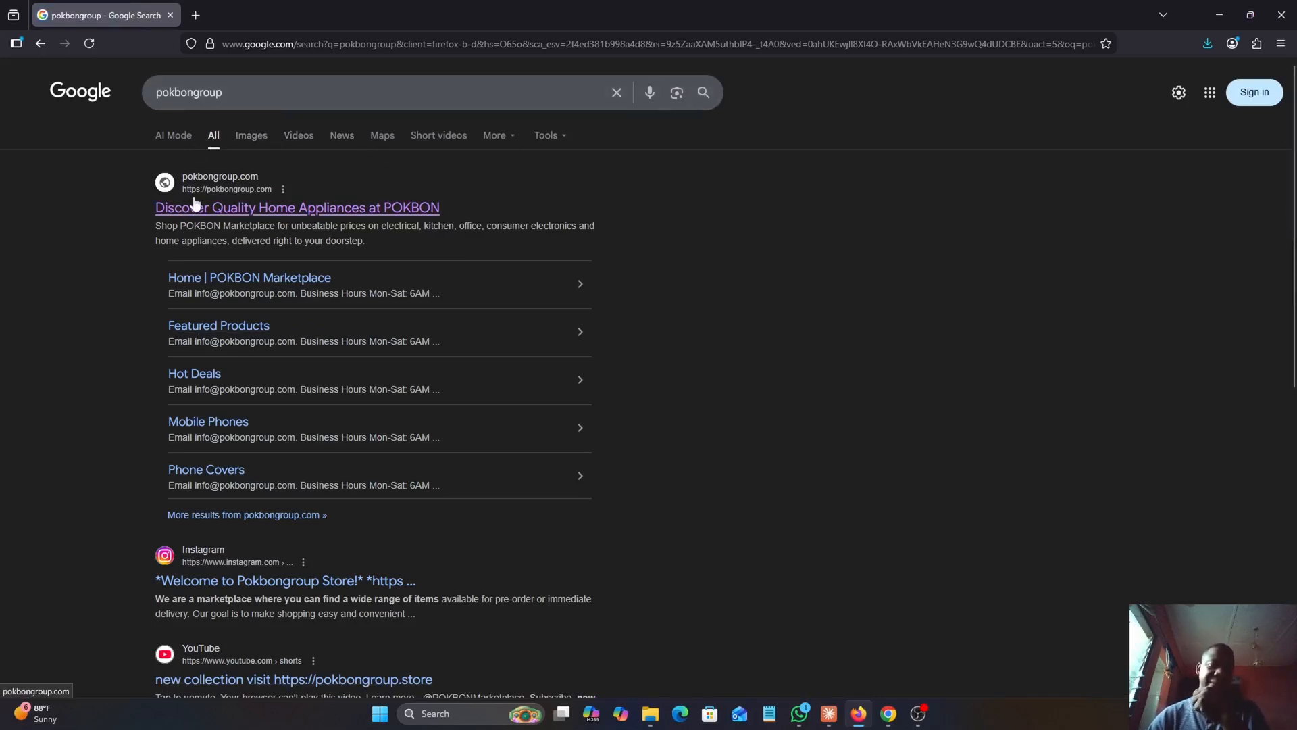
left_click(298, 210)
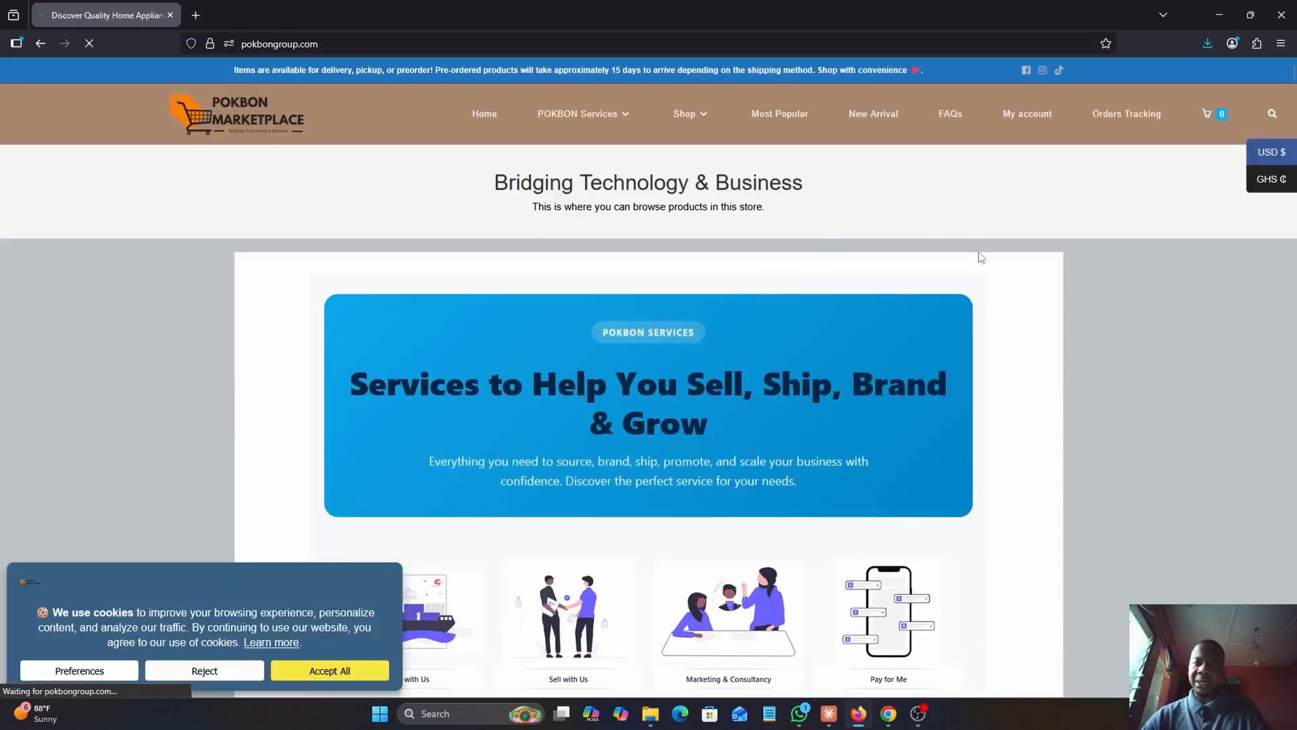
Look through the services offered on the marketplace's home page
scroll(980, 265, "down", 4)
scroll(979, 264, "down", 6)
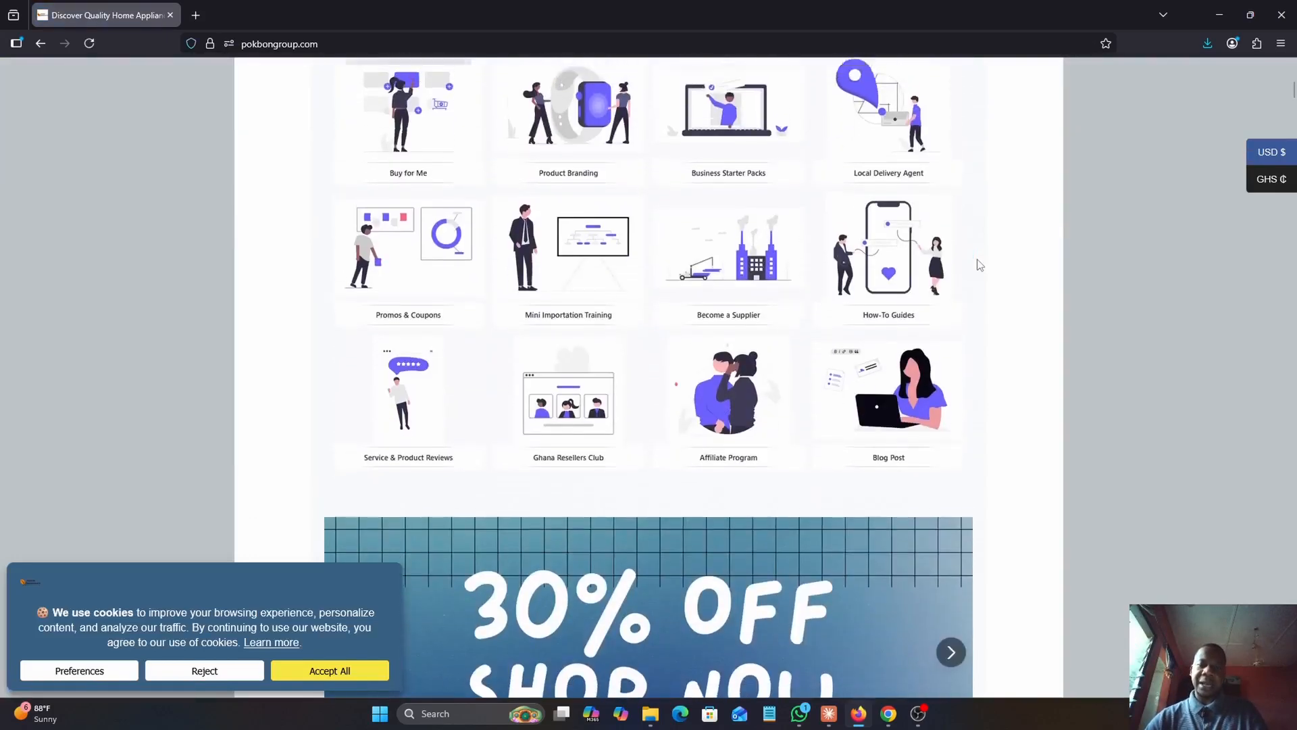
scroll(980, 265, "up", 5)
scroll(980, 265, "up", 2)
scroll(980, 265, "down", 1)
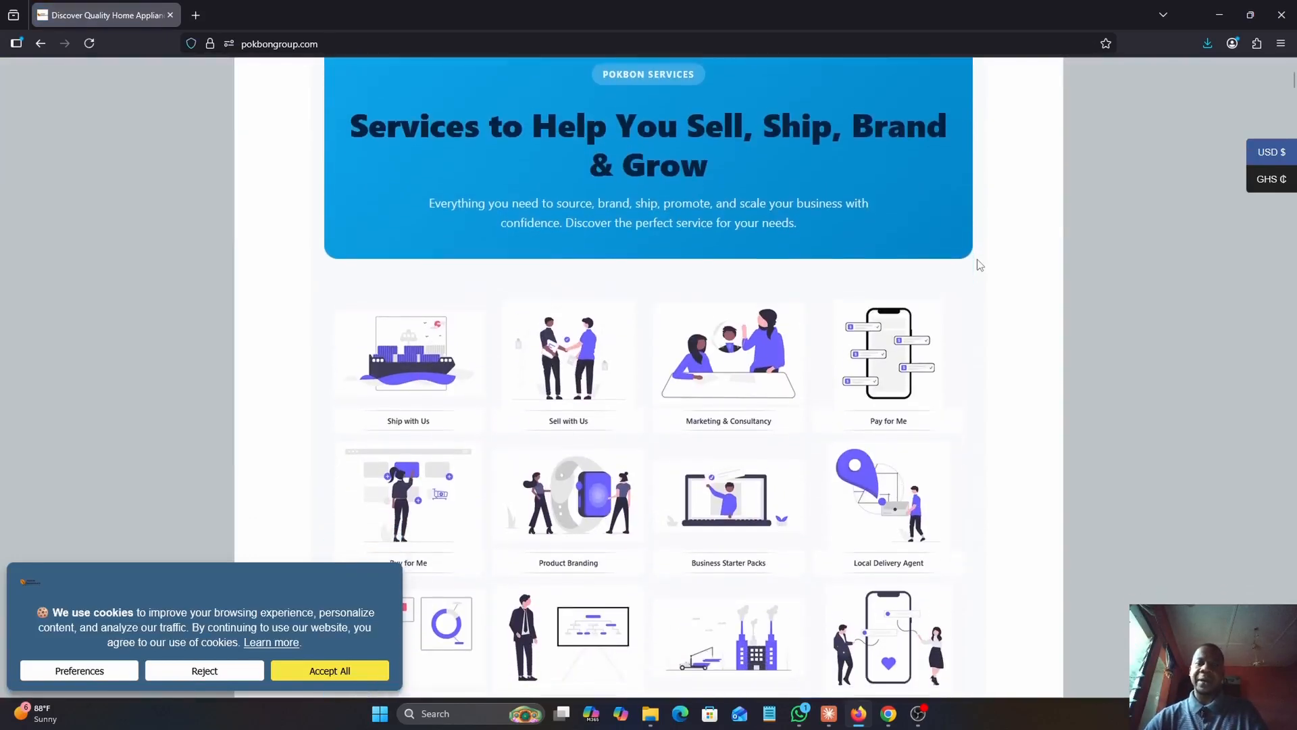
scroll(979, 265, "up", 3)
scroll(980, 265, "up", 2)
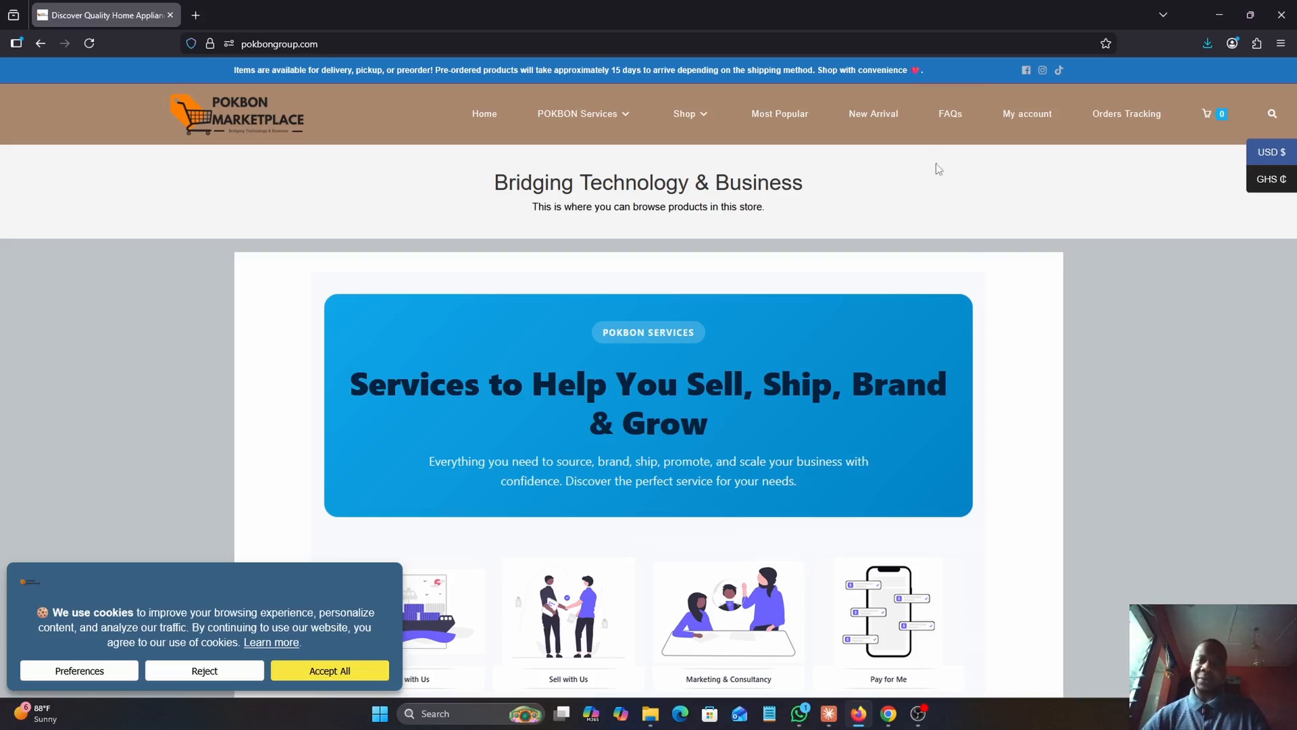
Open the My account login page and log in with the vendor's e-mail address in place of the prefilled one
left_click(1013, 132)
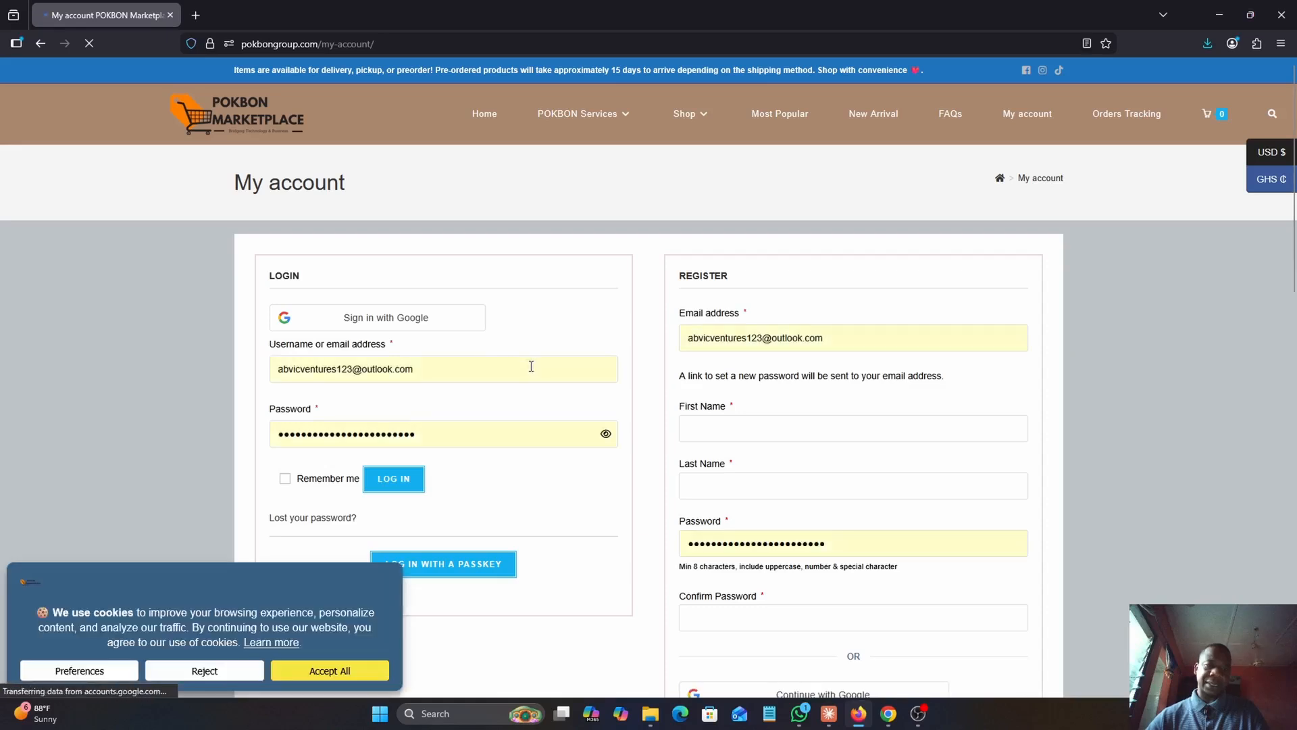
key("ctrl+a")
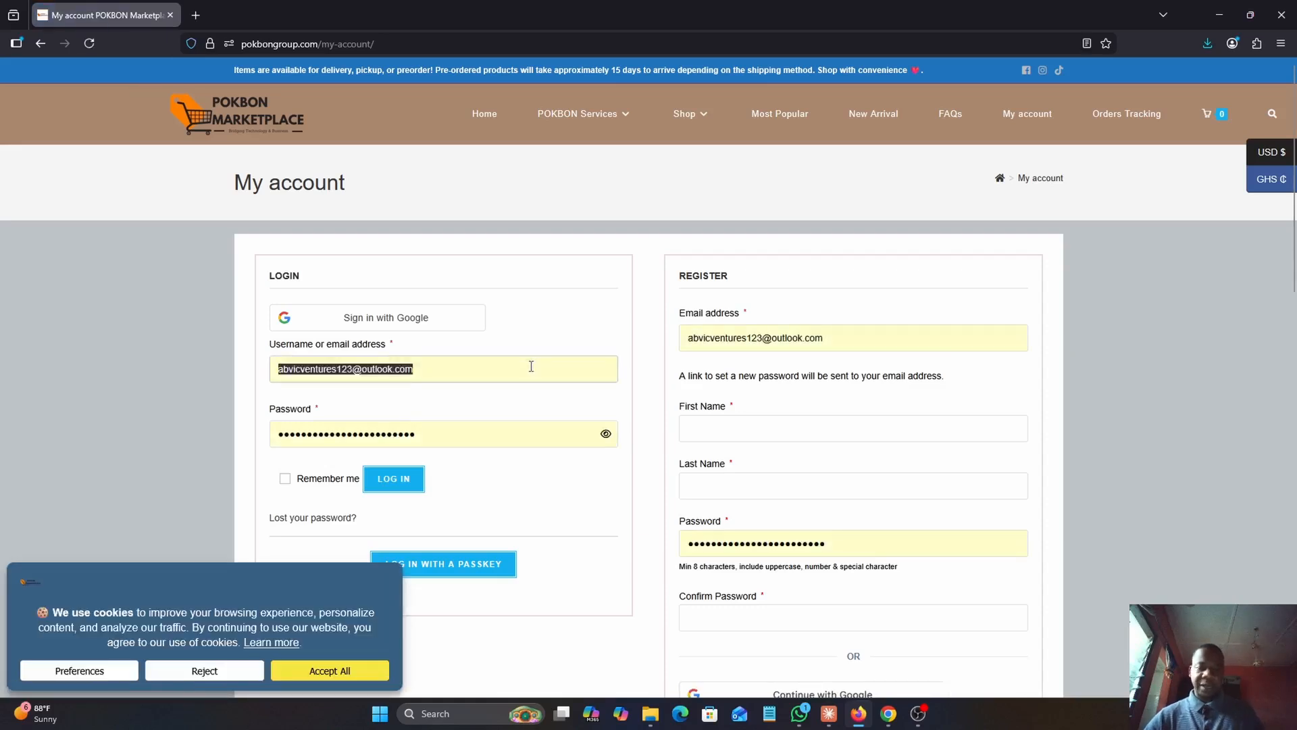
key("BackSpace")
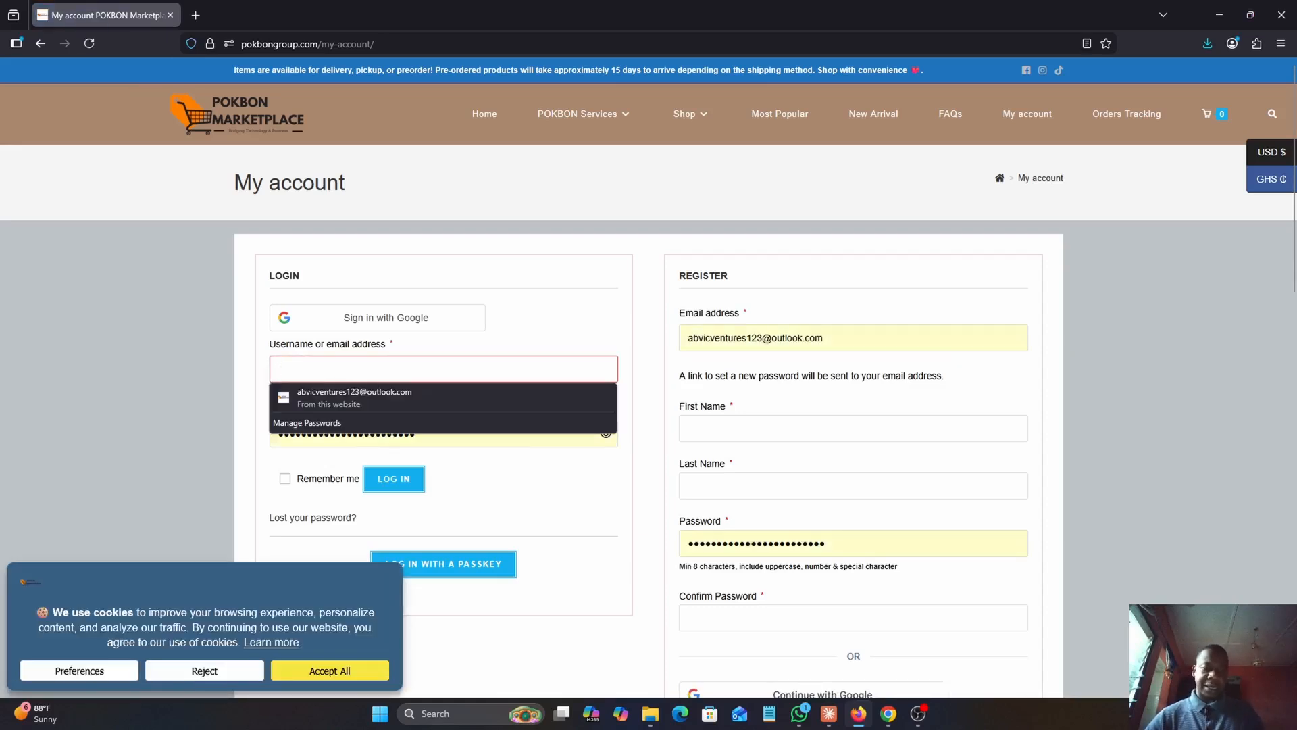
key("ctrl+v")
key("Return")
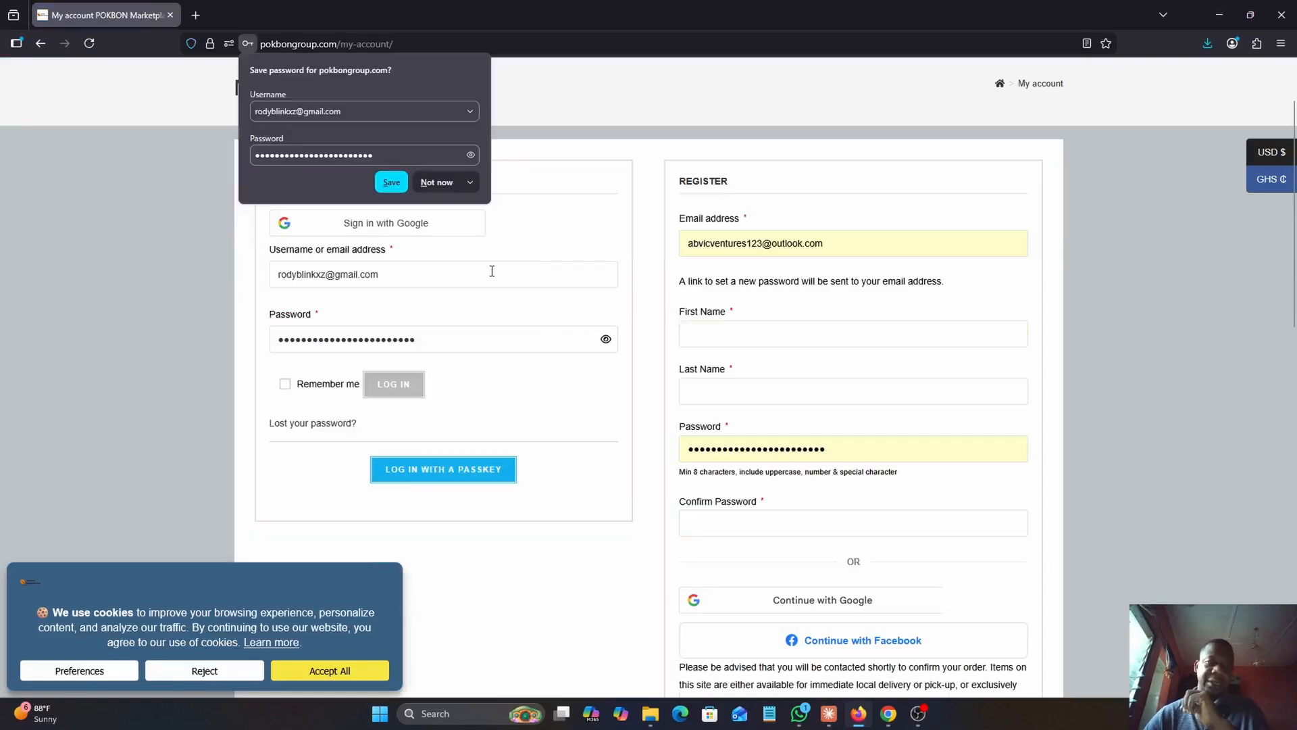
Save the login credentials in the browser and accept all of the website's cookies
left_click(395, 185)
left_click(342, 671)
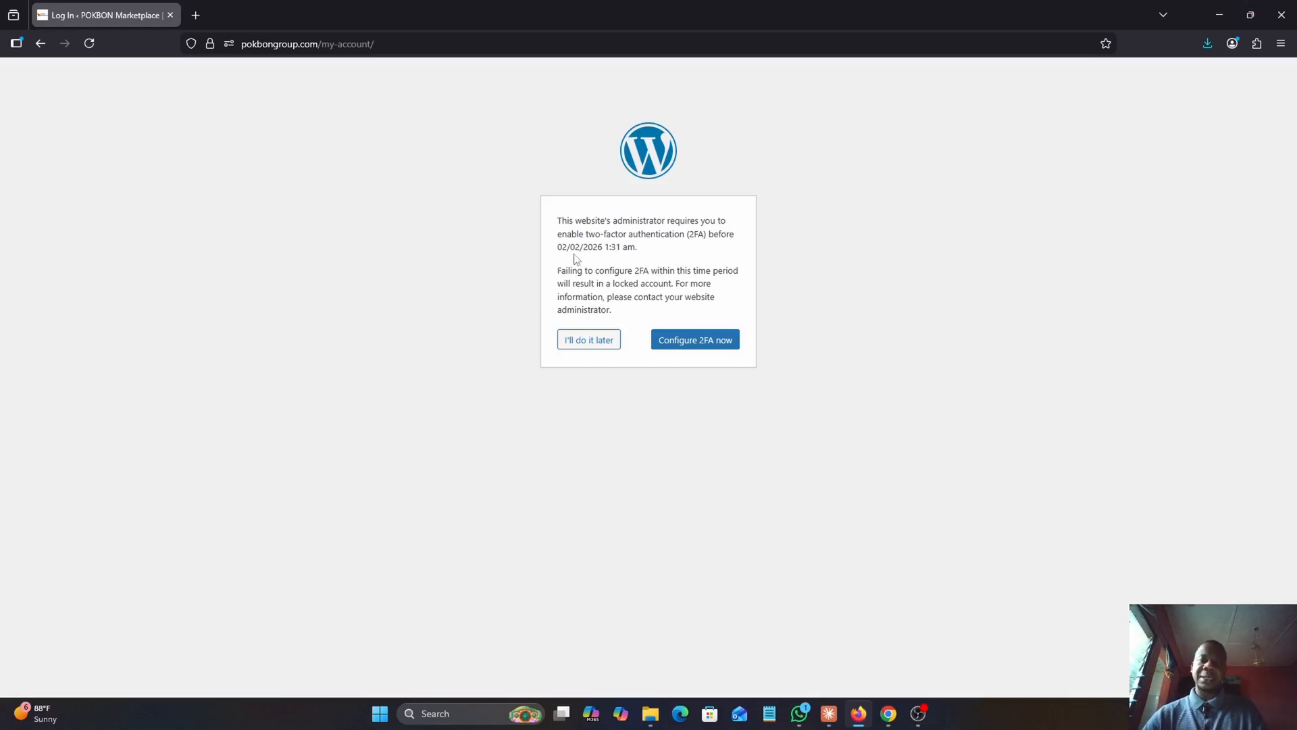
Check the deadline for enabling two-factor authentication and postpone its setup
left_click_drag(558, 252, 595, 247)
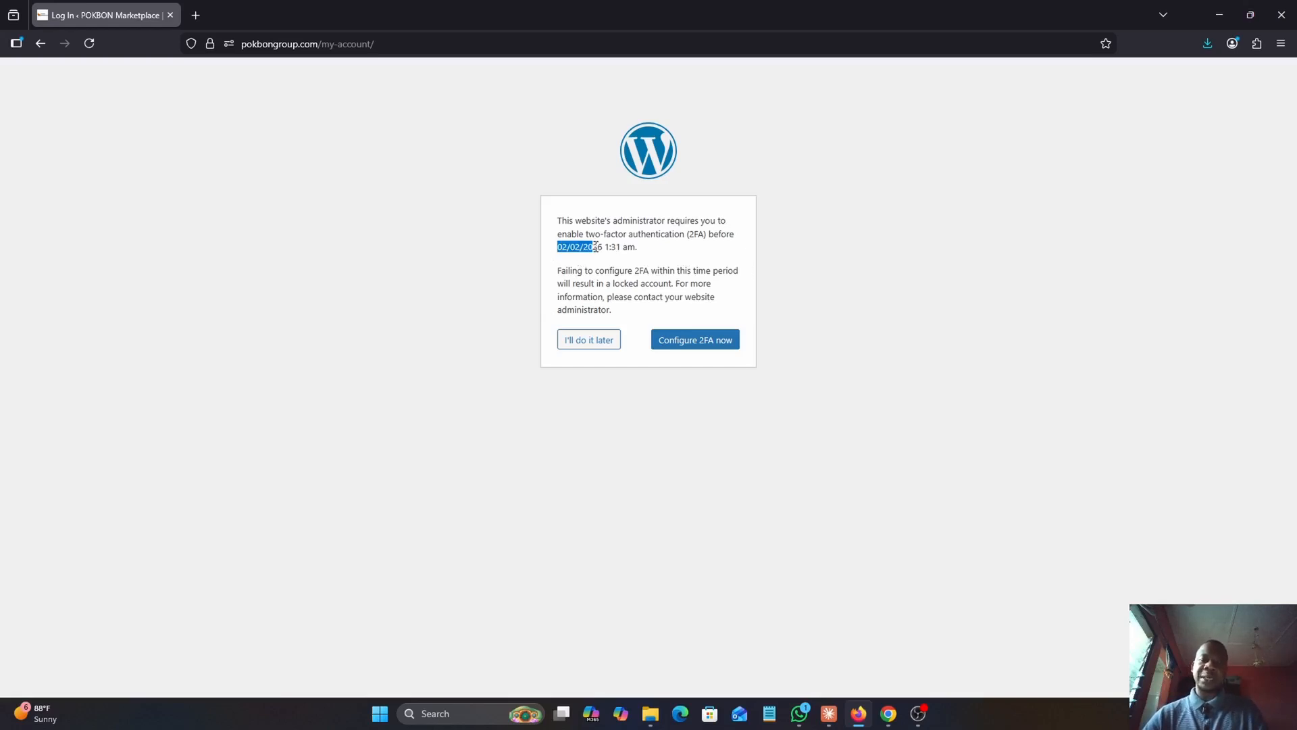
left_click(614, 247)
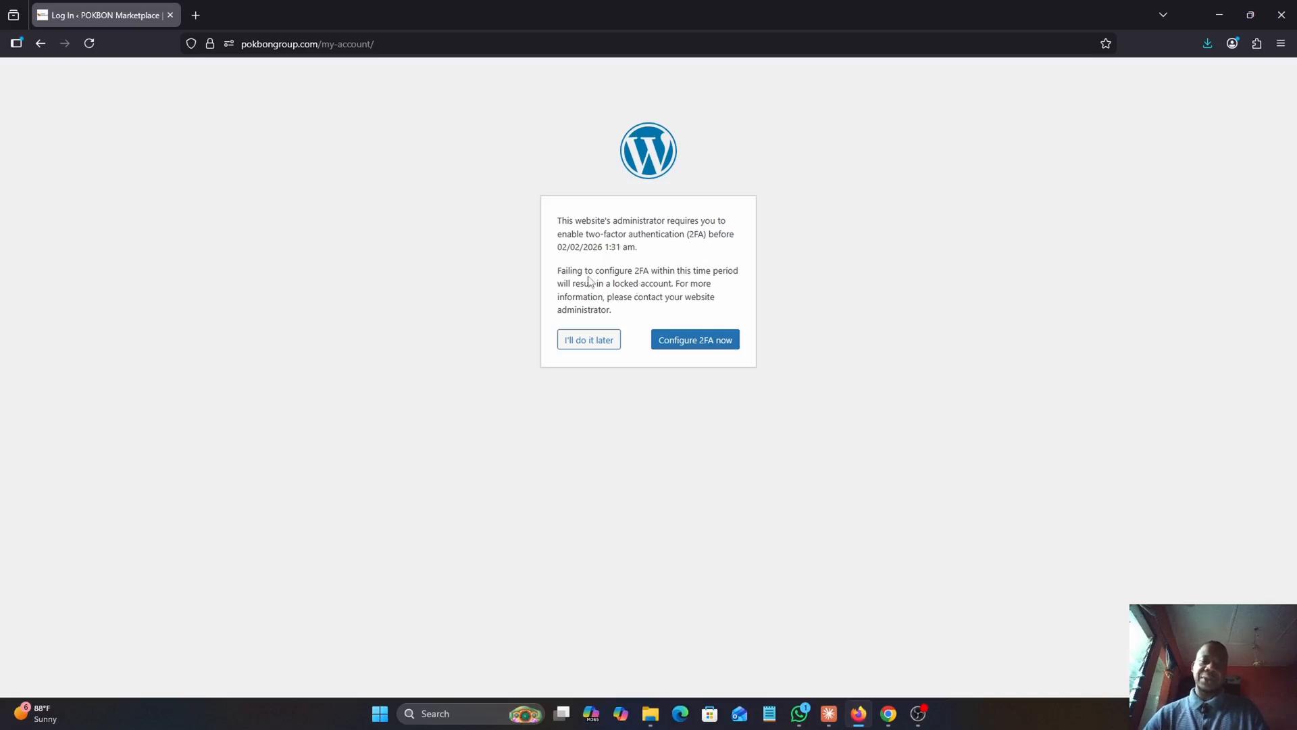
left_click(588, 340)
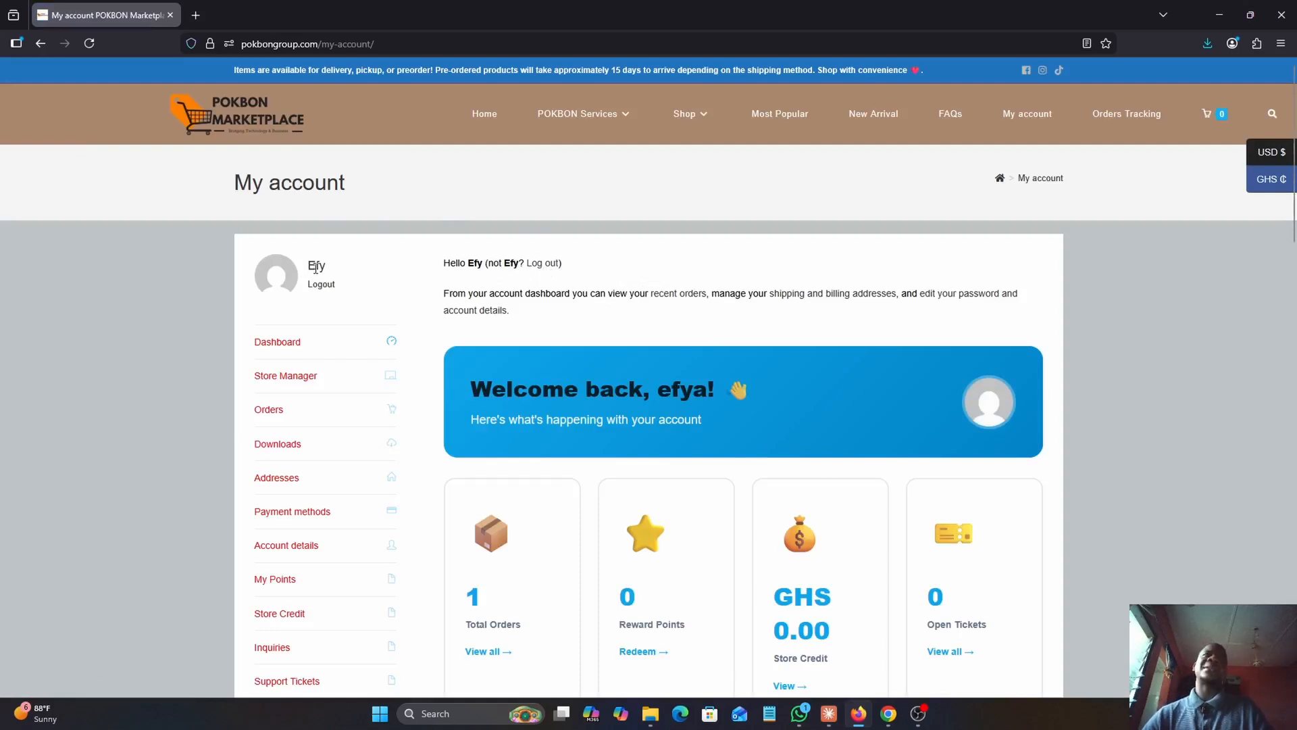
Look over the account dashboard and its recent orders, and open the Store Manager
scroll(526, 312, "down", 2)
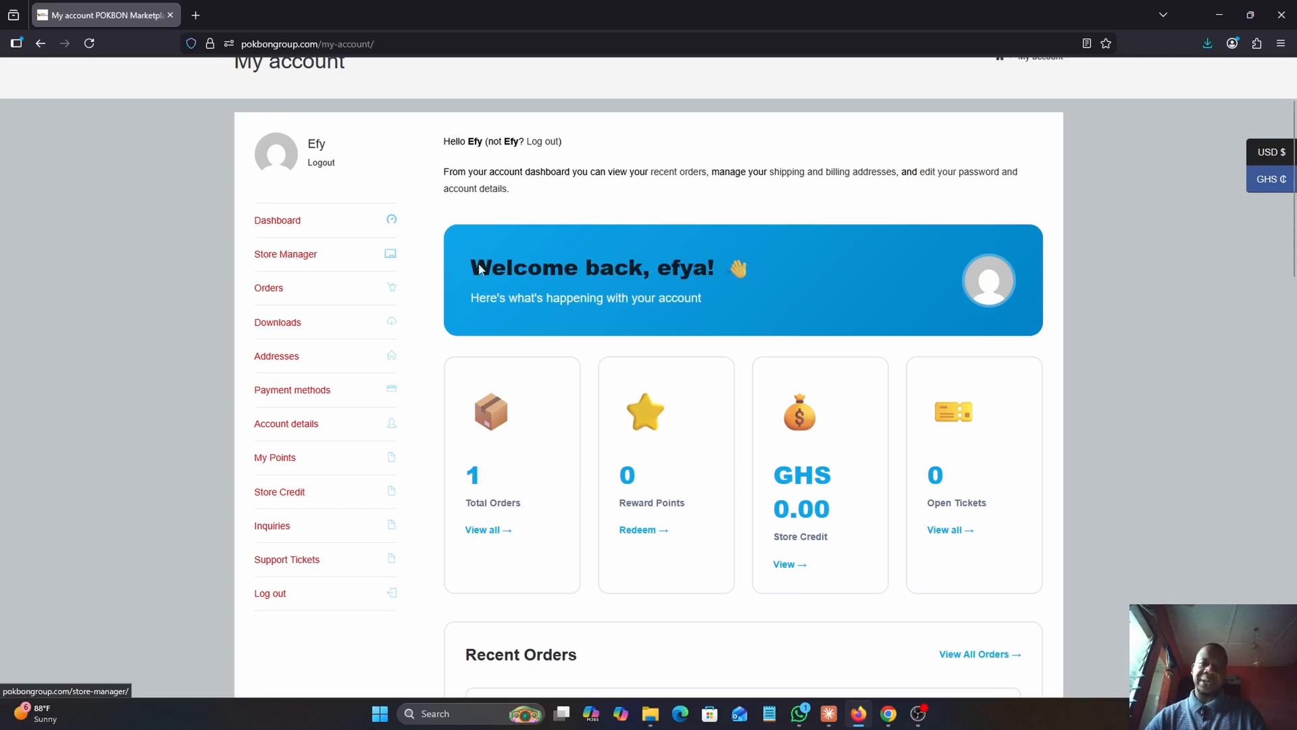
scroll(579, 333, "down", 10)
scroll(579, 333, "up", 4)
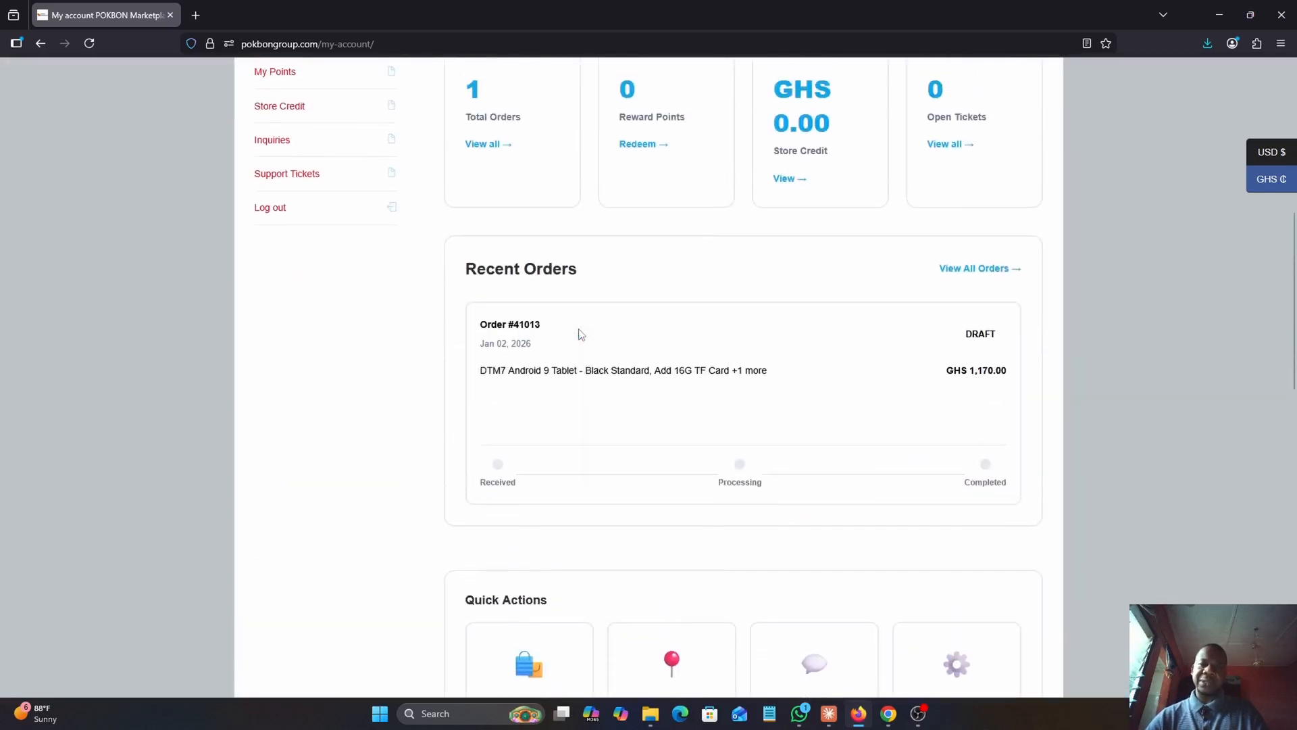
scroll(579, 333, "up", 6)
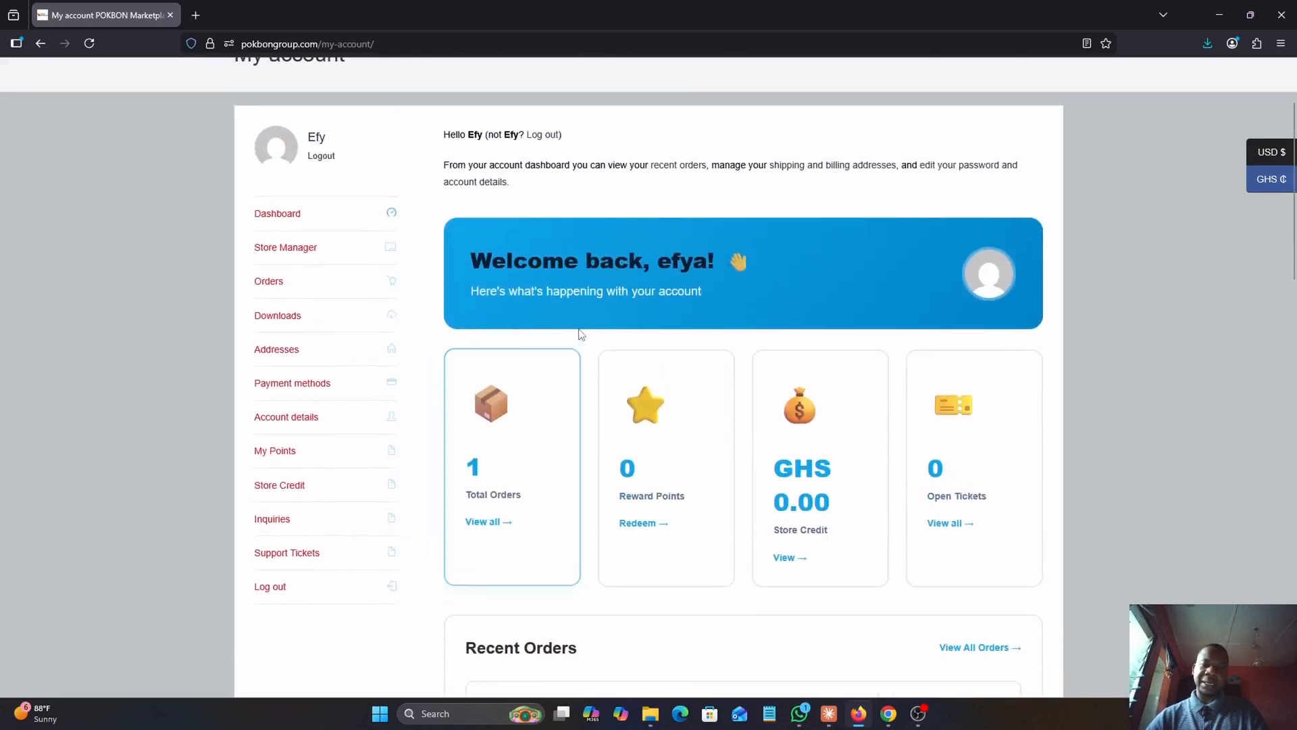
scroll(579, 333, "down", 3)
scroll(579, 334, "up", 4)
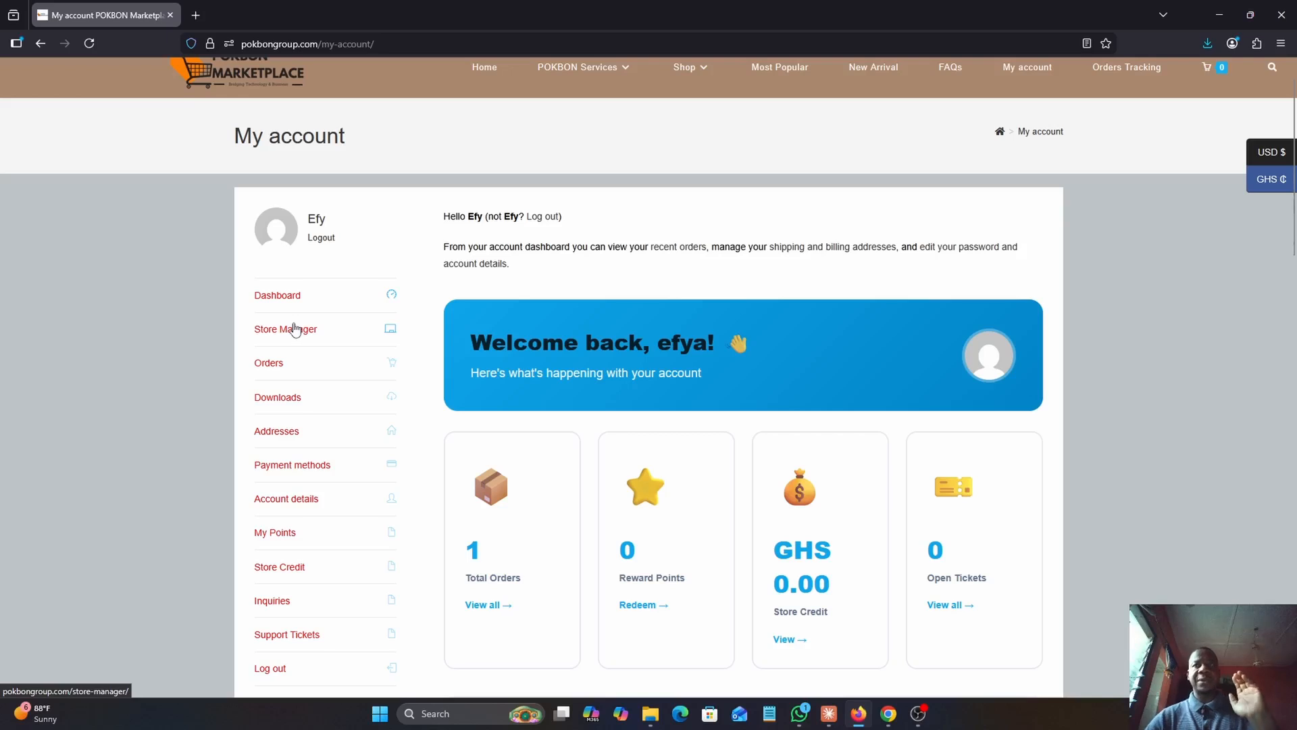
left_click(294, 329)
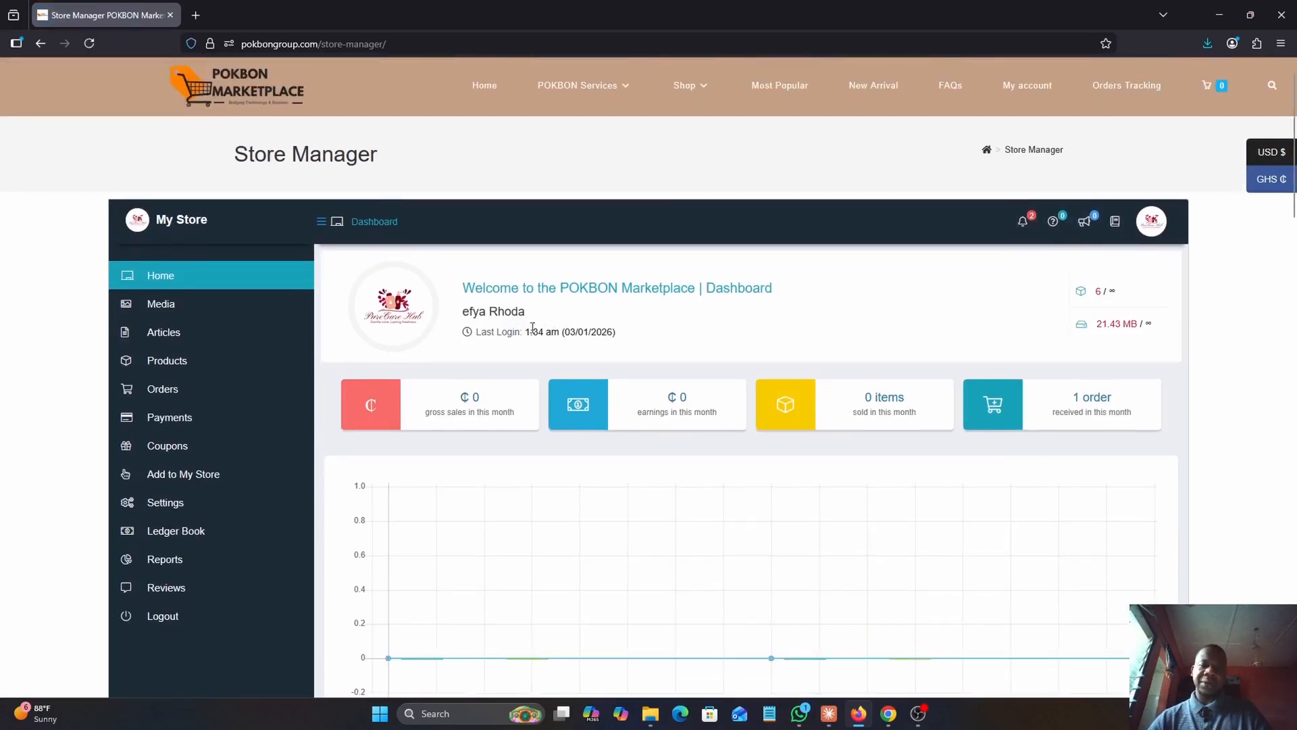
Review the store dashboard and examine the files uploaded to the store's Media Manager
scroll(849, 322, "down", 4)
scroll(849, 321, "up", 3)
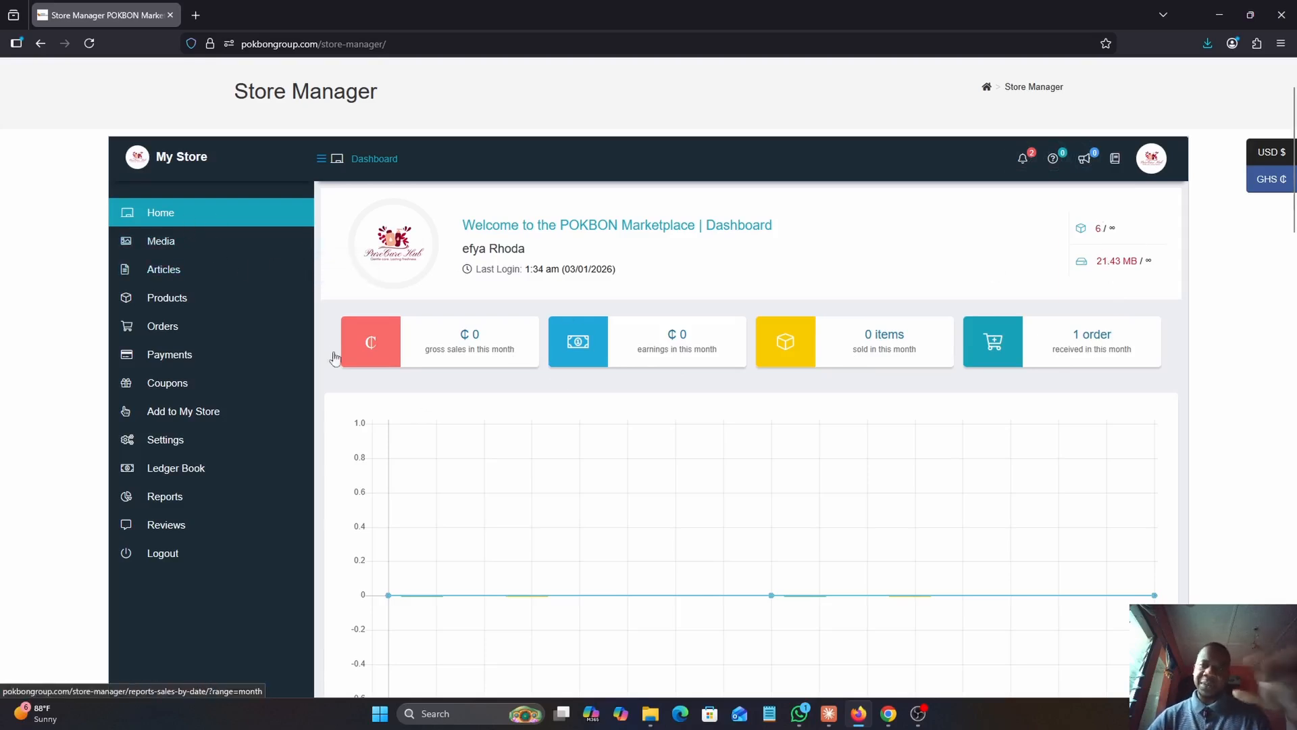
left_click(169, 241)
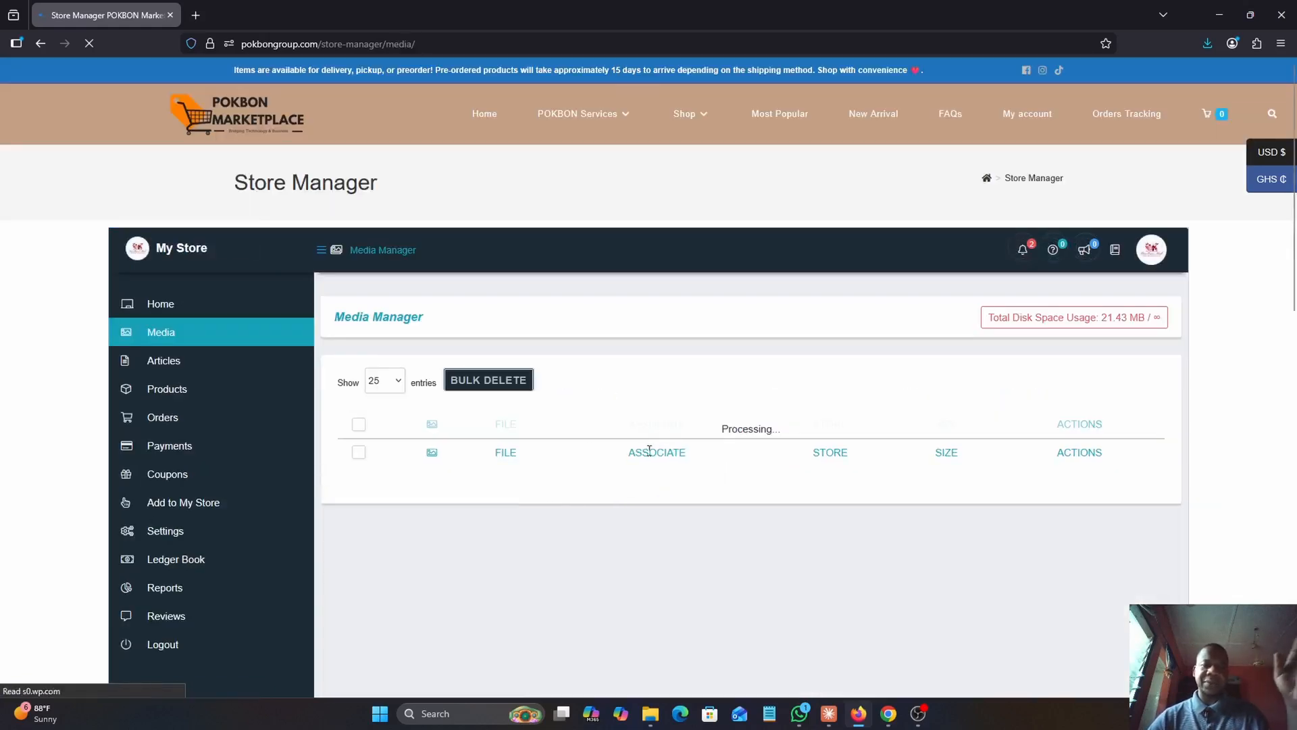
scroll(702, 466, "down", 2)
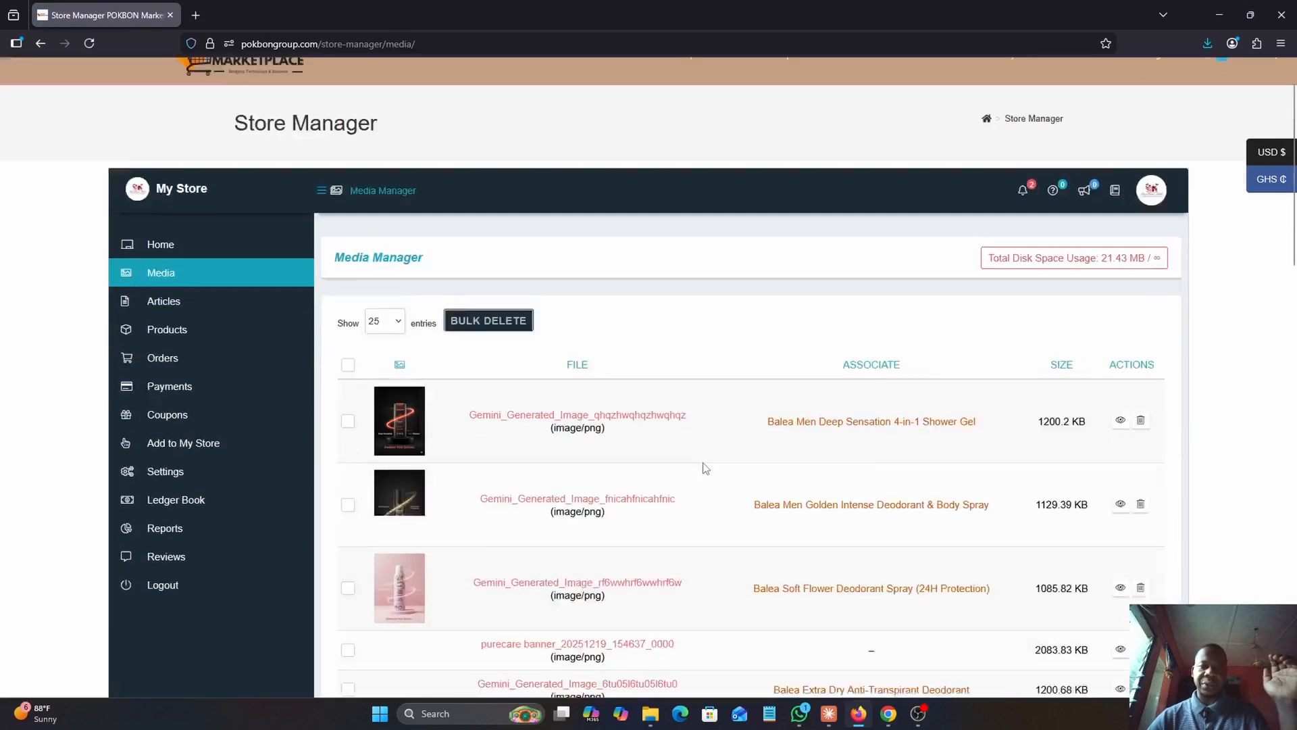
scroll(704, 467, "down", 6)
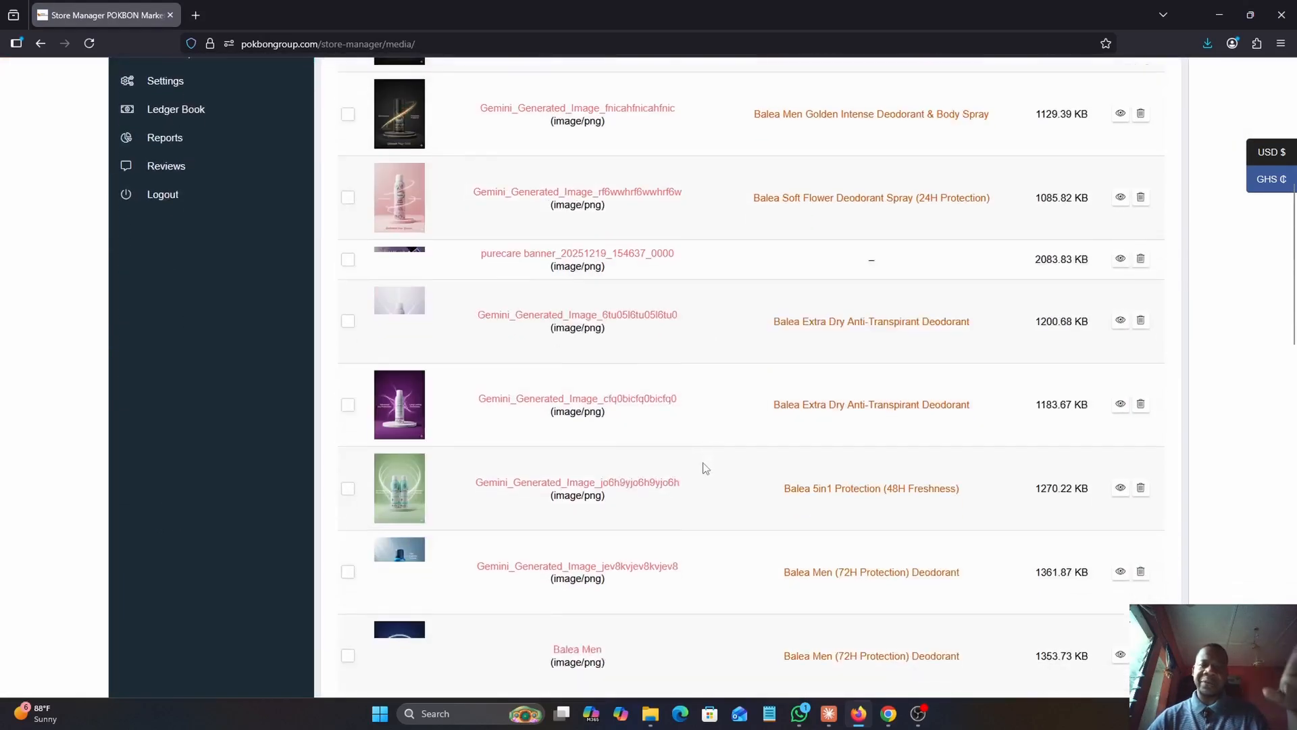
scroll(705, 467, "down", 3)
scroll(706, 467, "up", 15)
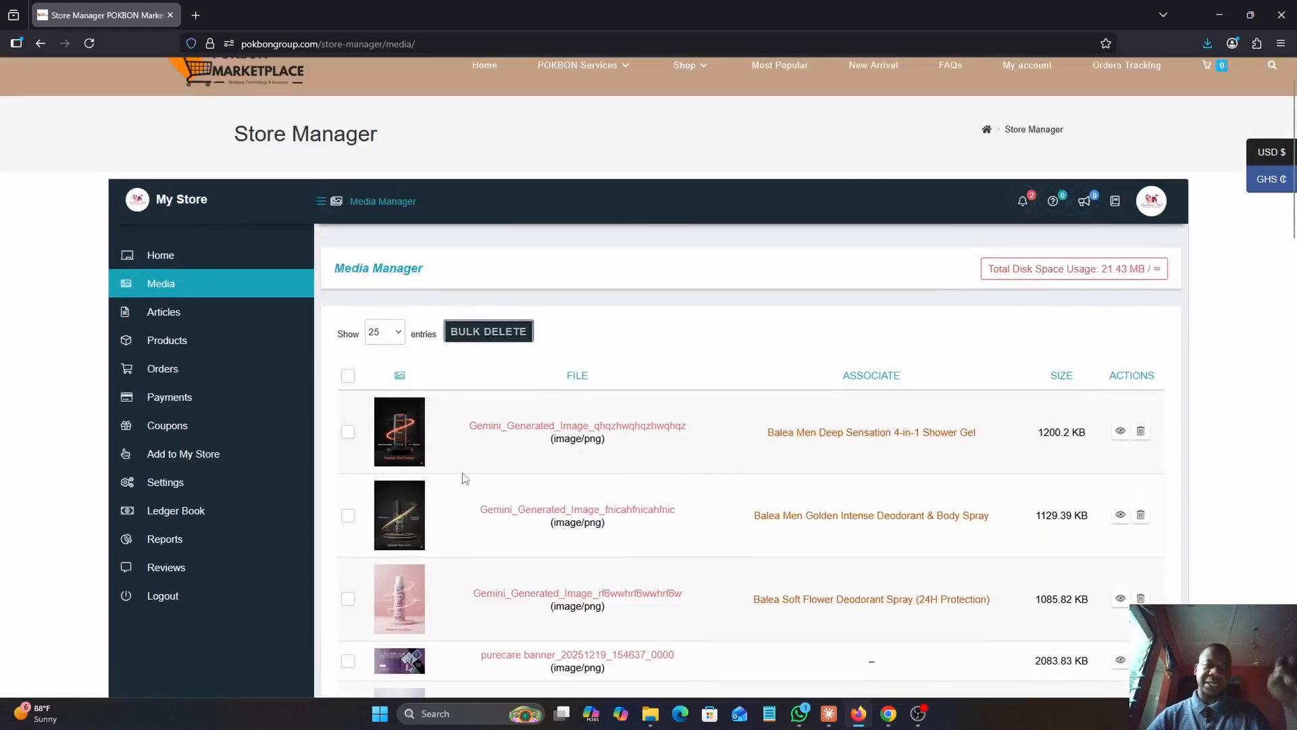
Open the Add to My Store catalog and start a new product from it
left_click(209, 459)
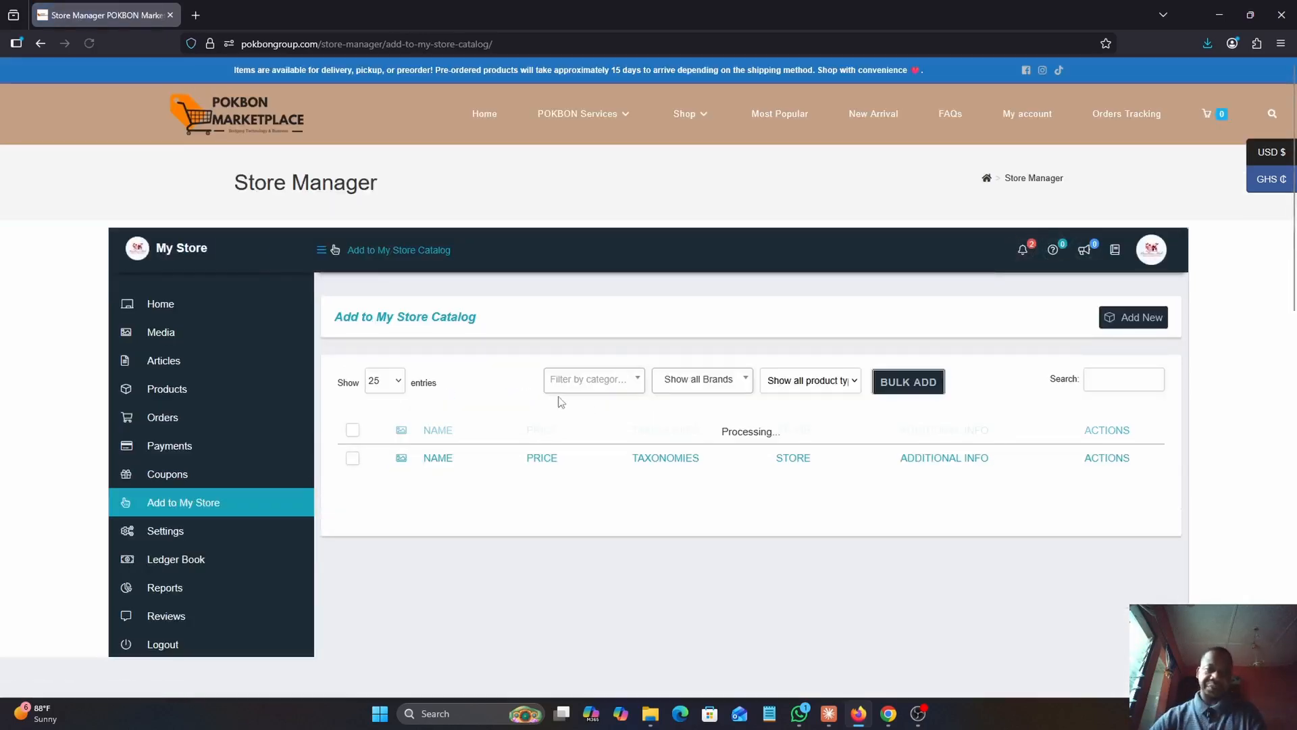
scroll(679, 433, "down", 1)
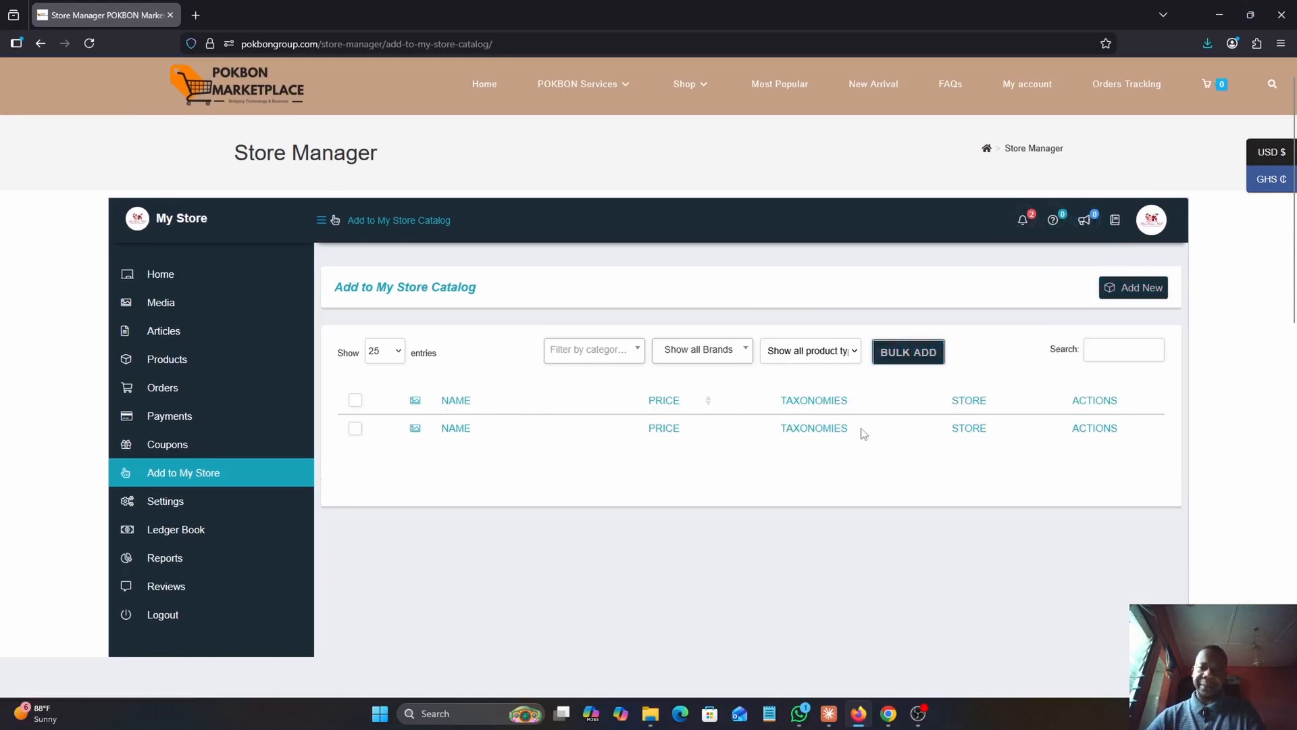
left_click(1137, 287)
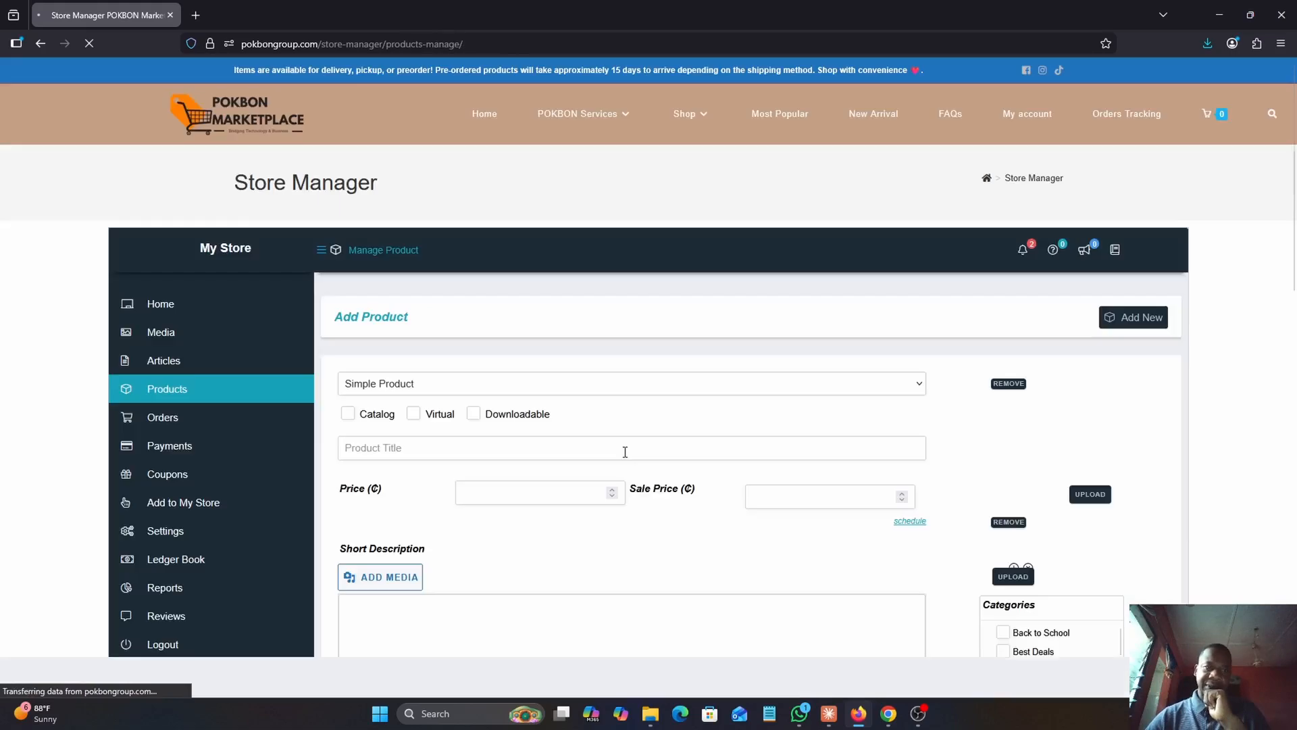
Keep the product type as Simple Product and title the product "Sure Men Deodorant"
left_click(504, 394)
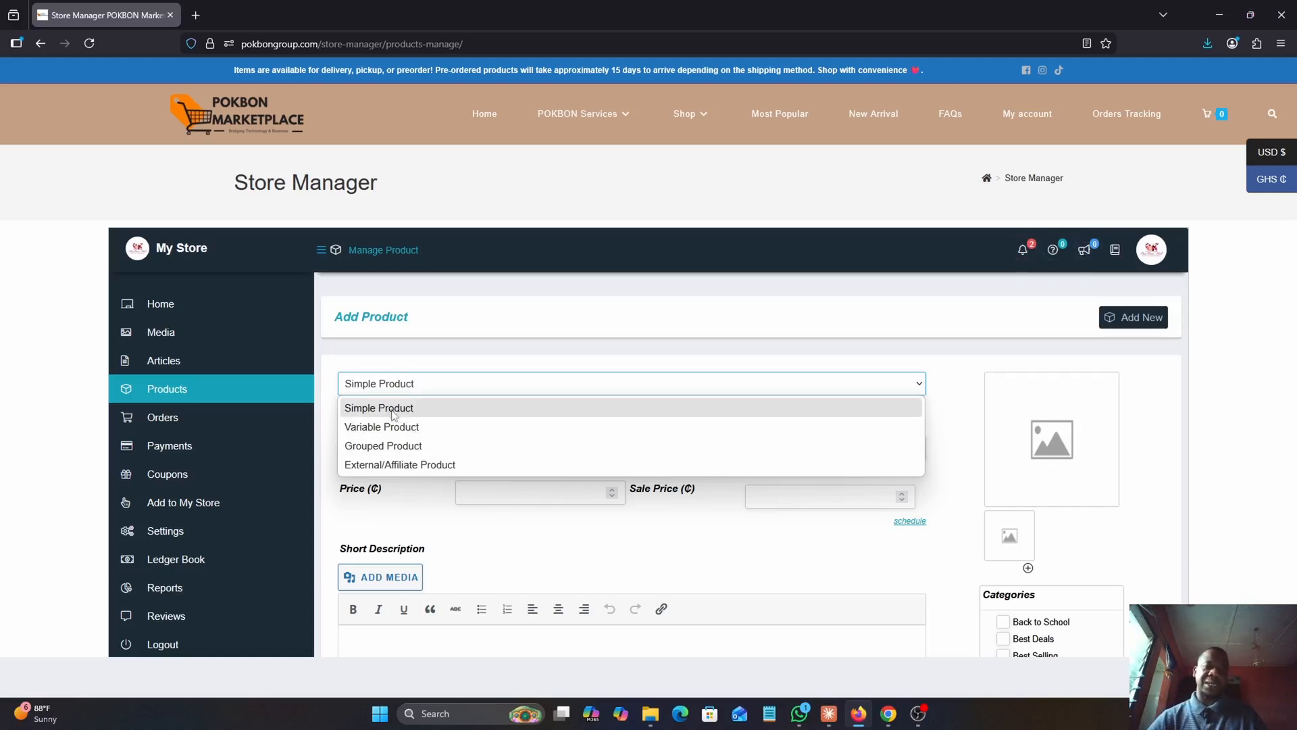
left_click(427, 373)
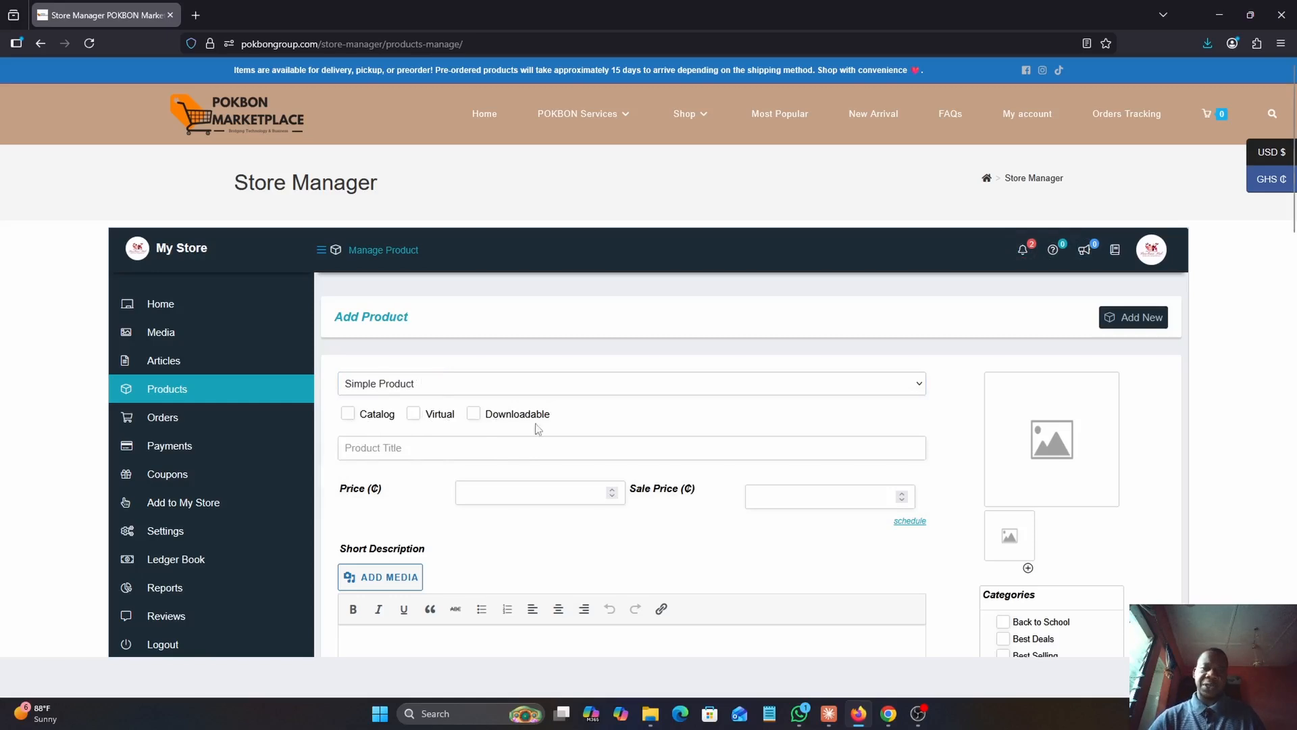
left_click(544, 449)
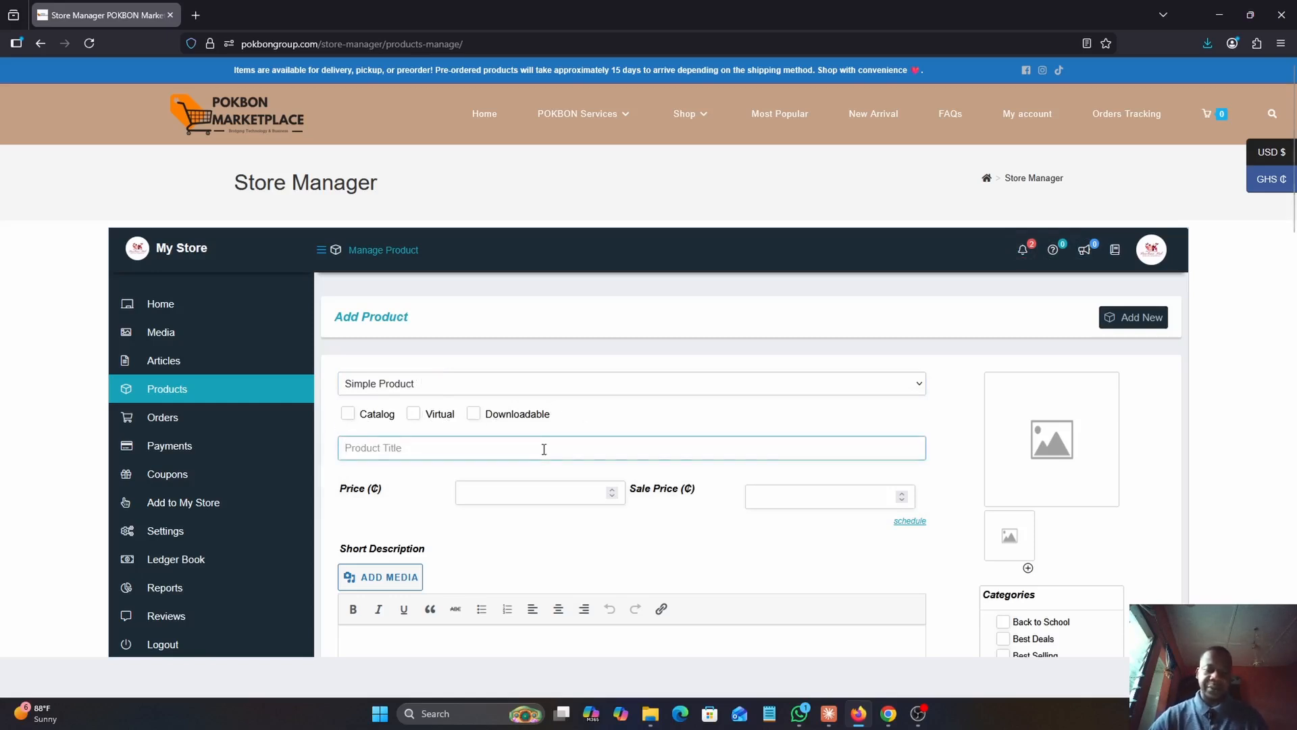
type("Sure Me")
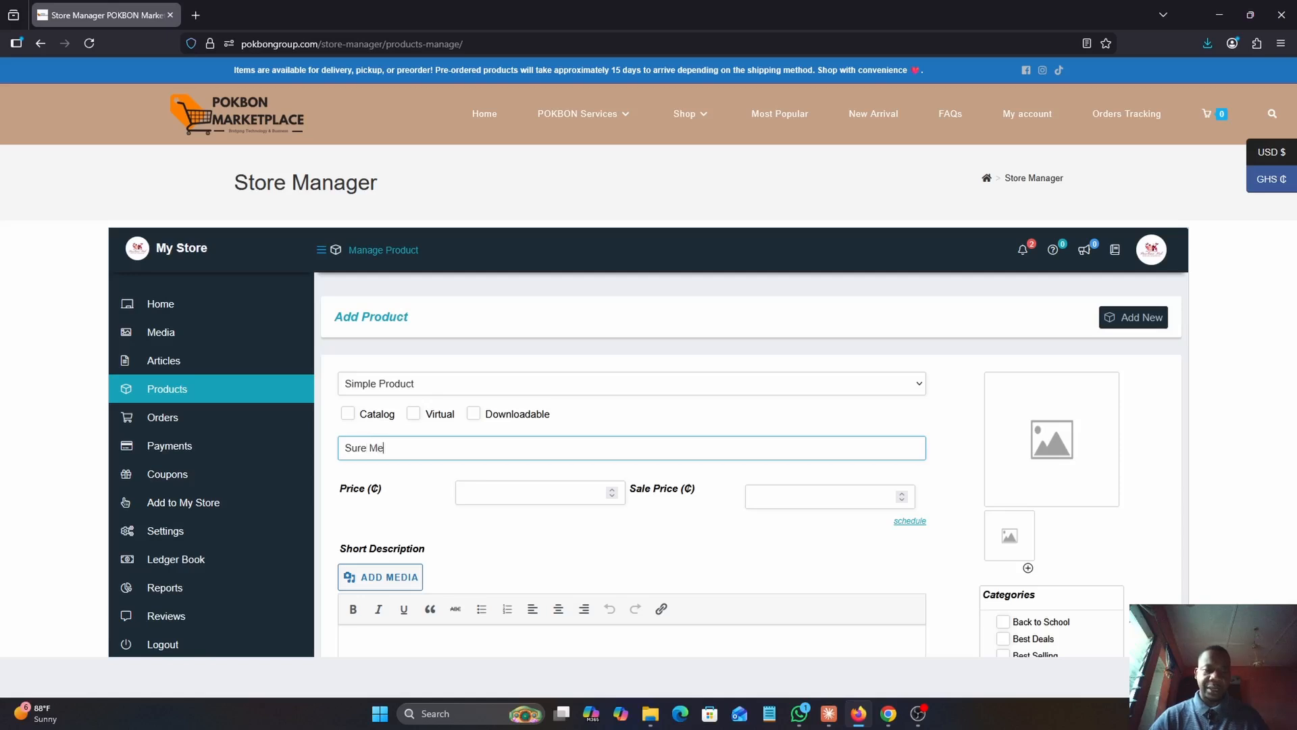
type("n Deodorant")
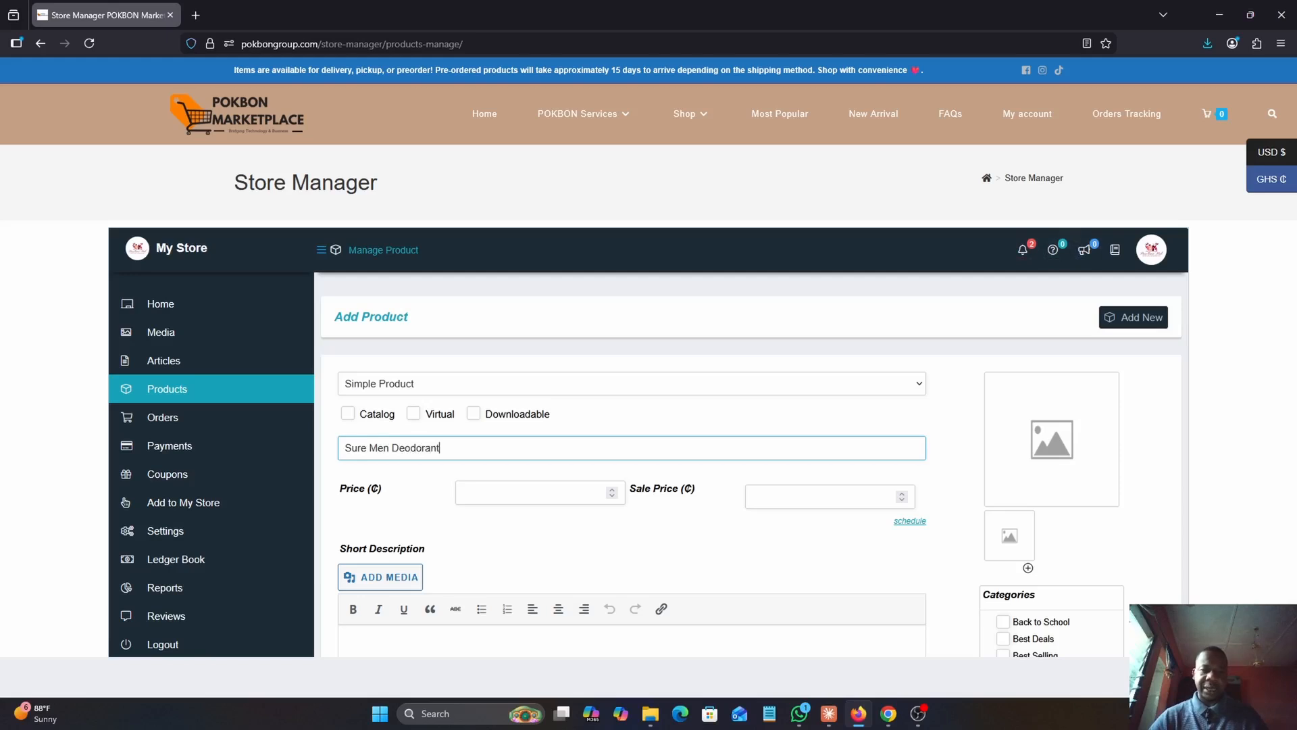
Set the product's price to 50 and its sale price to 45
scroll(530, 476, "down", 3)
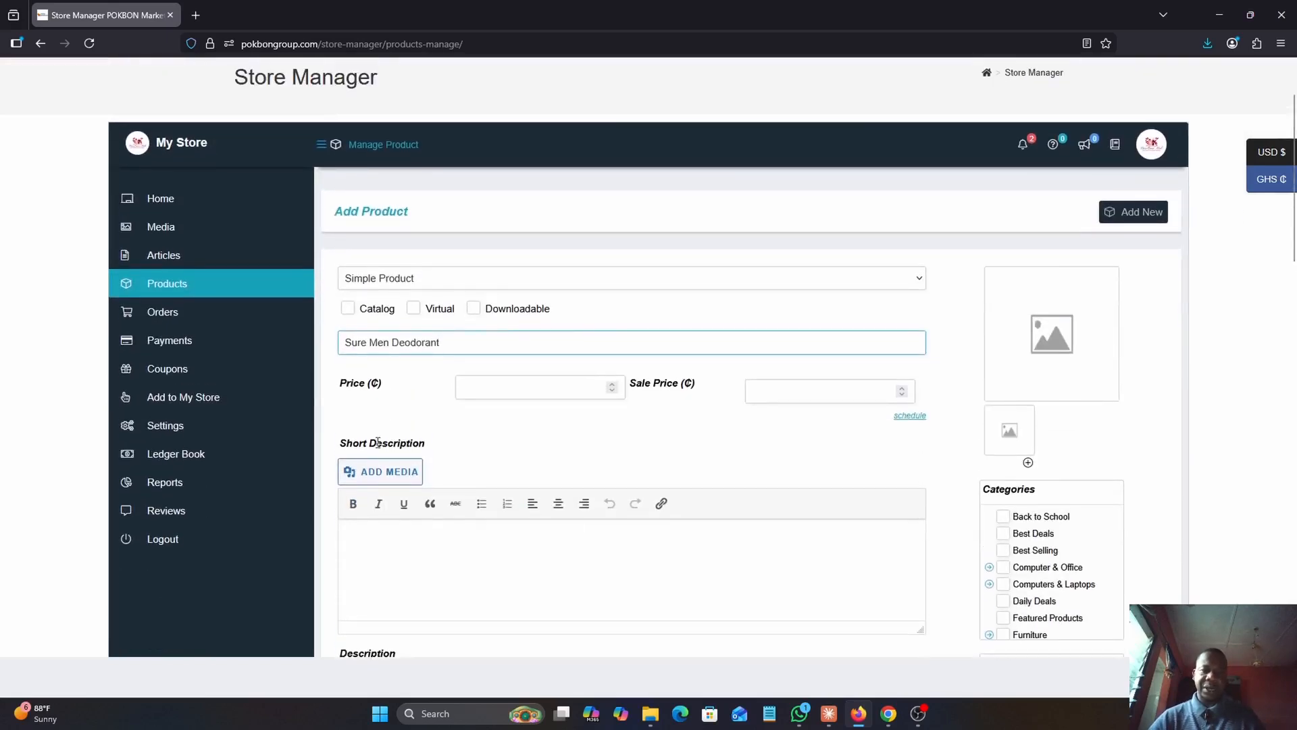
left_click(522, 385)
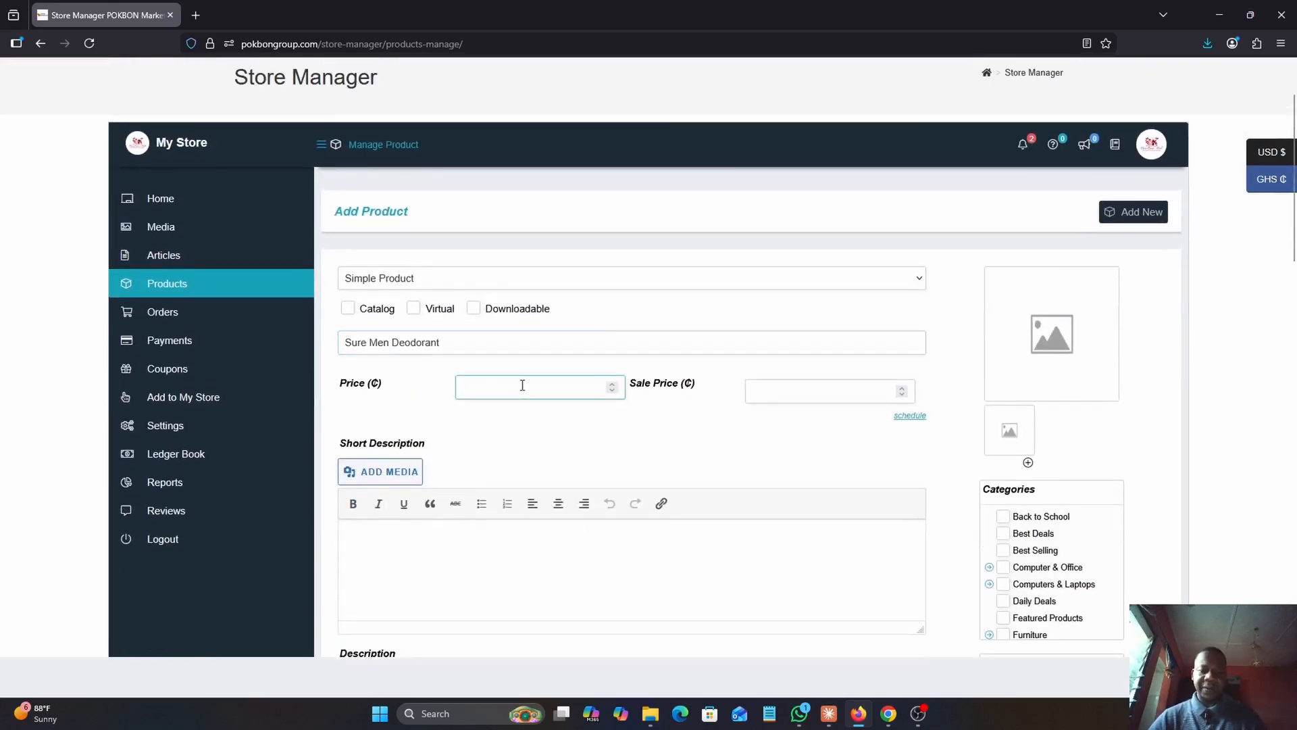
type("45")
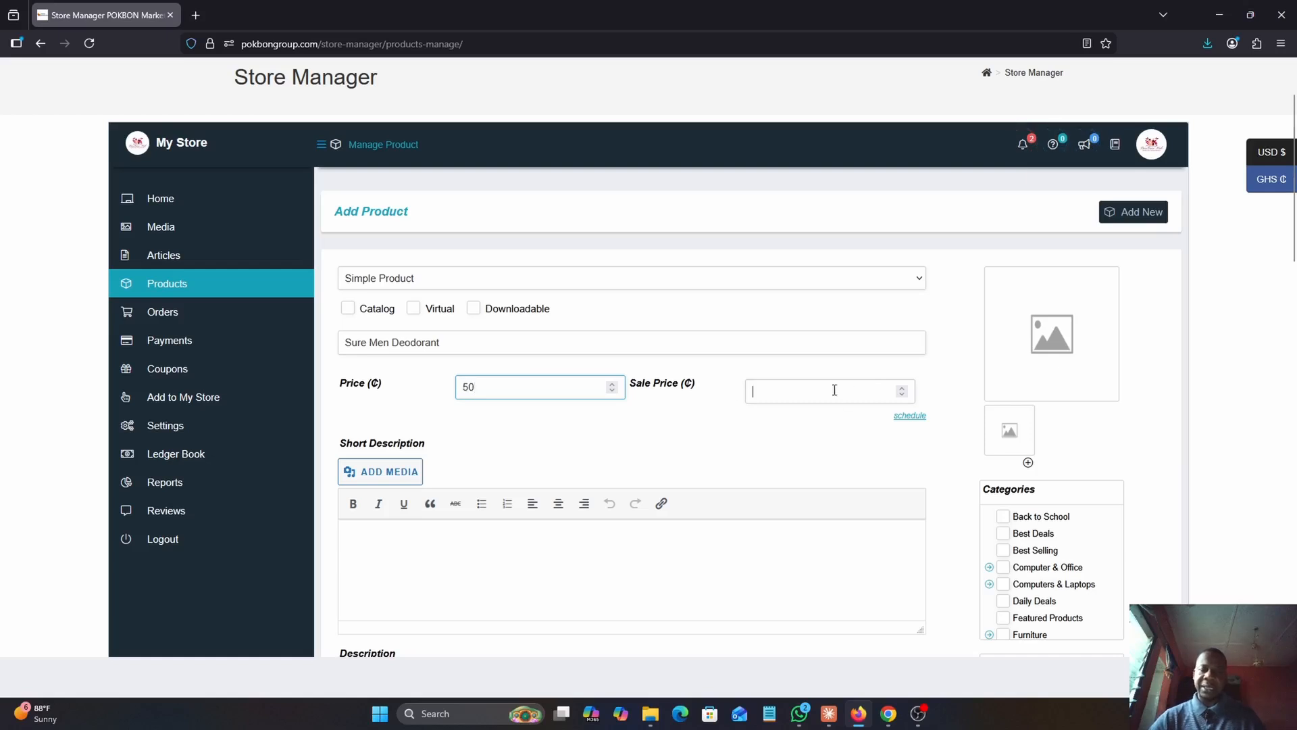
Enter "Perfect men" as the short description and "buy 1 get 2 free" as the description
scroll(666, 434, "down", 2)
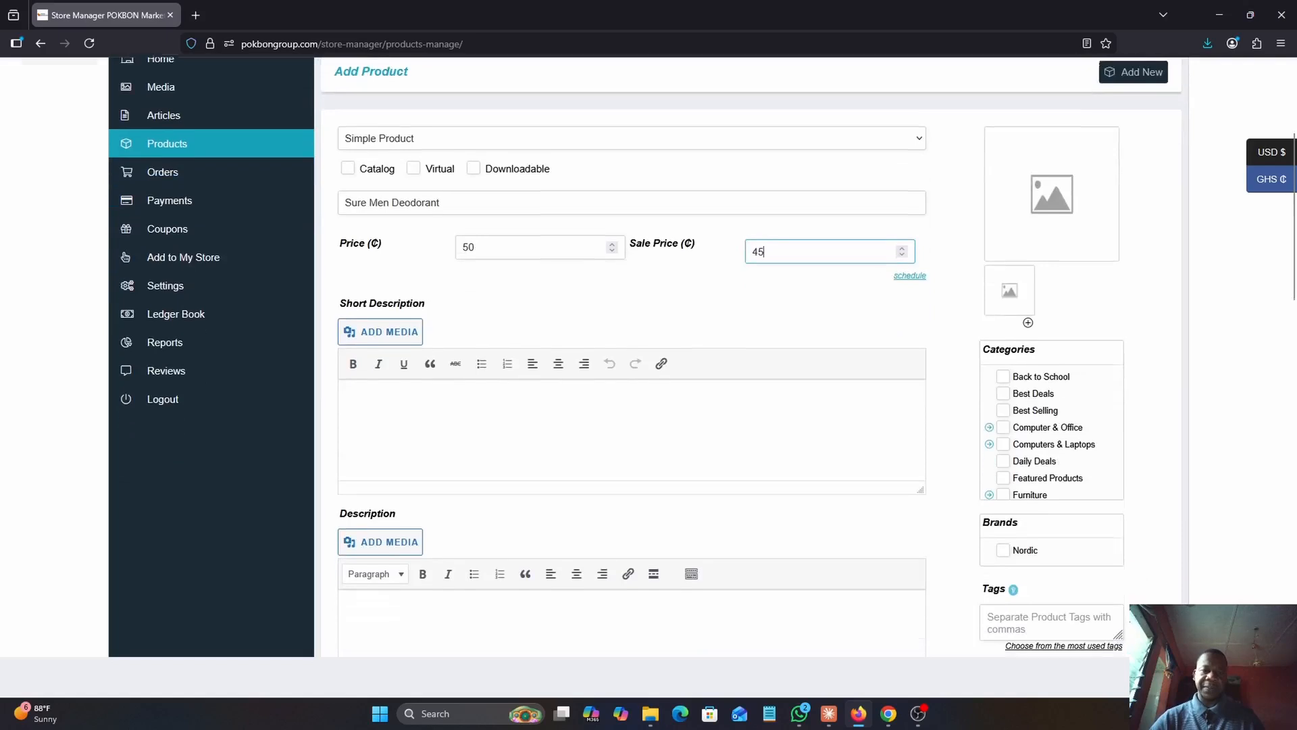
left_click(670, 435)
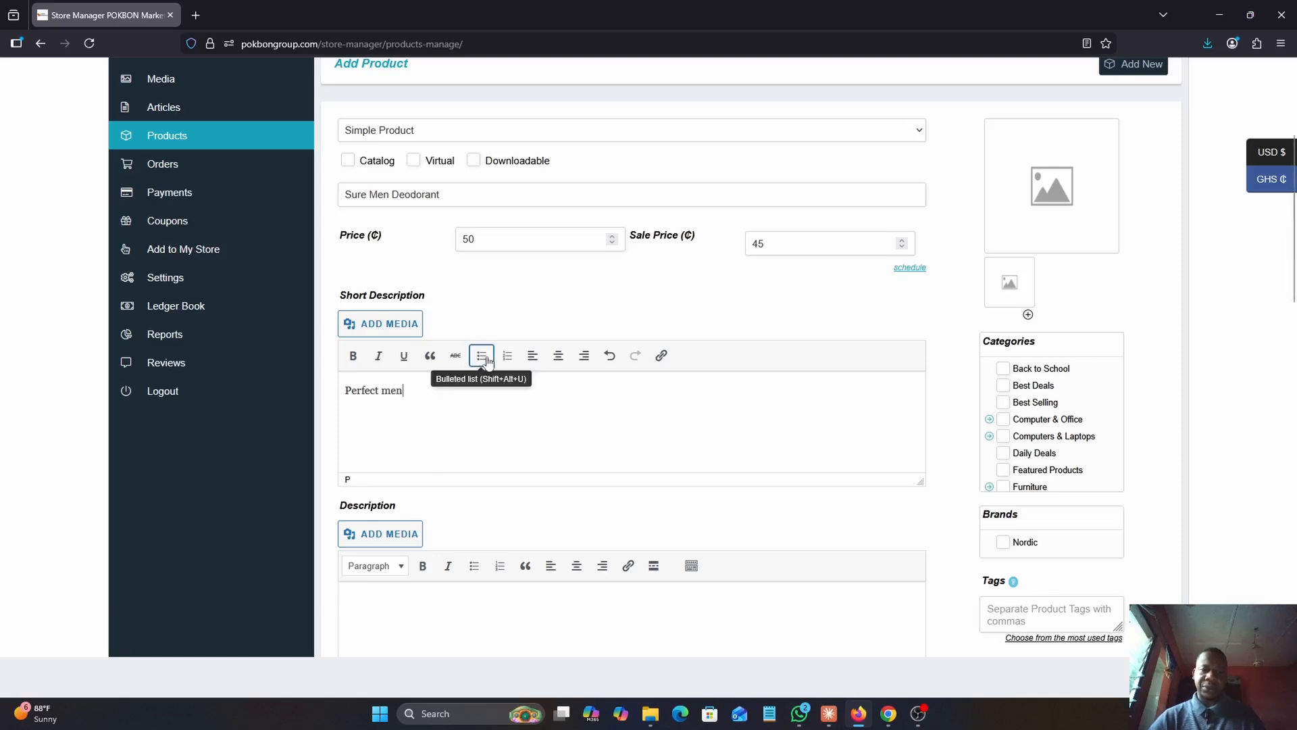
scroll(464, 422, "down", 2)
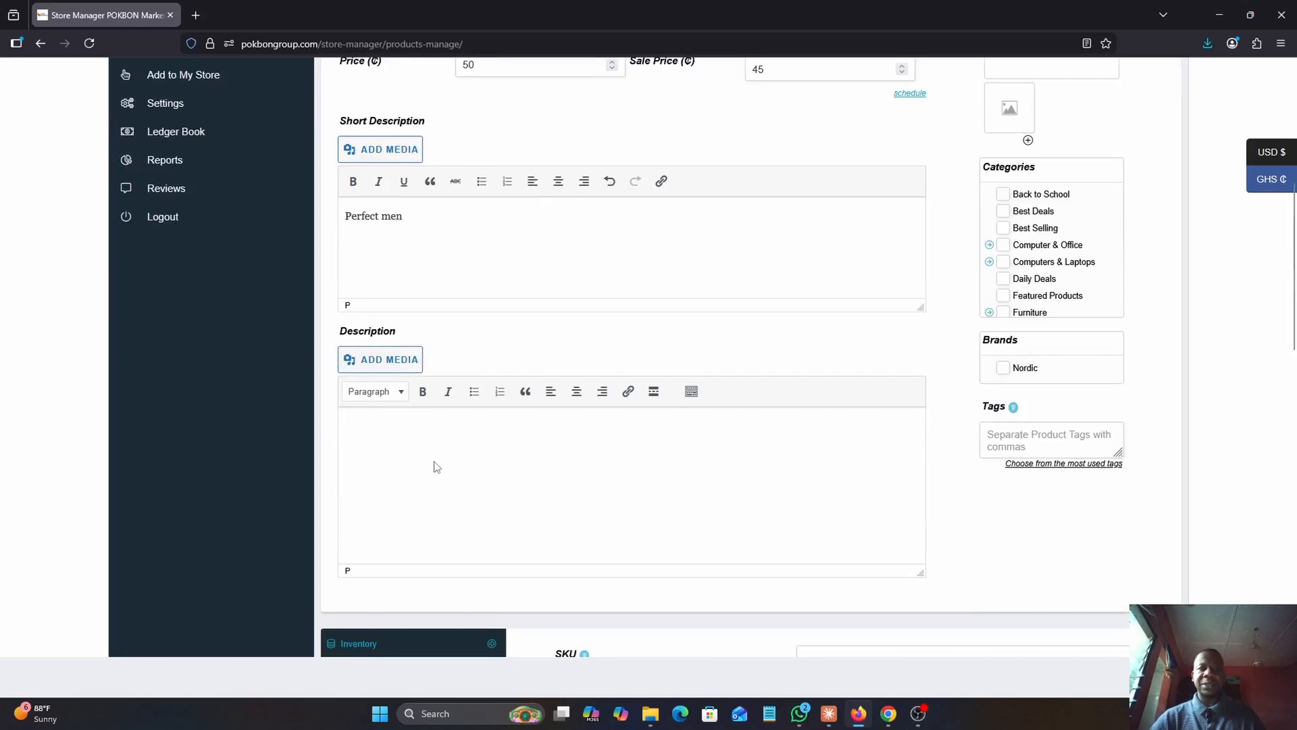
left_click(465, 456)
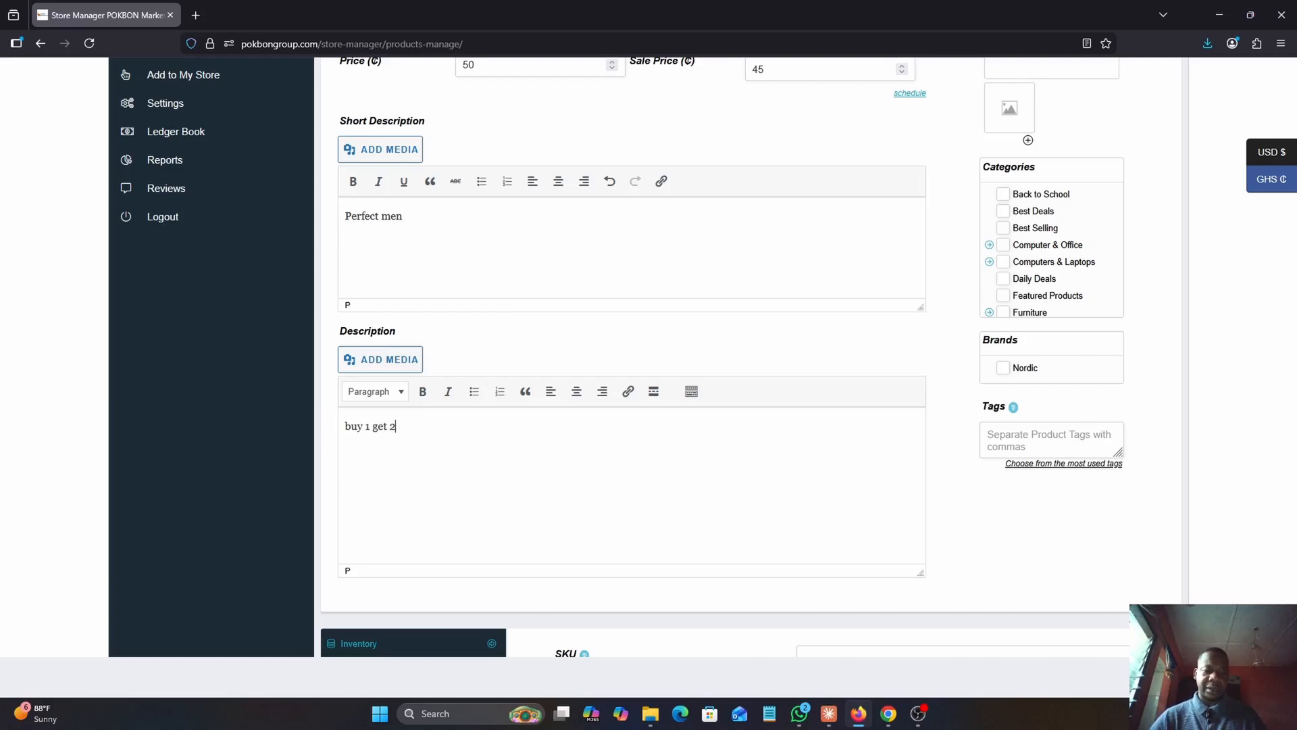
scroll(464, 454, "down", 4)
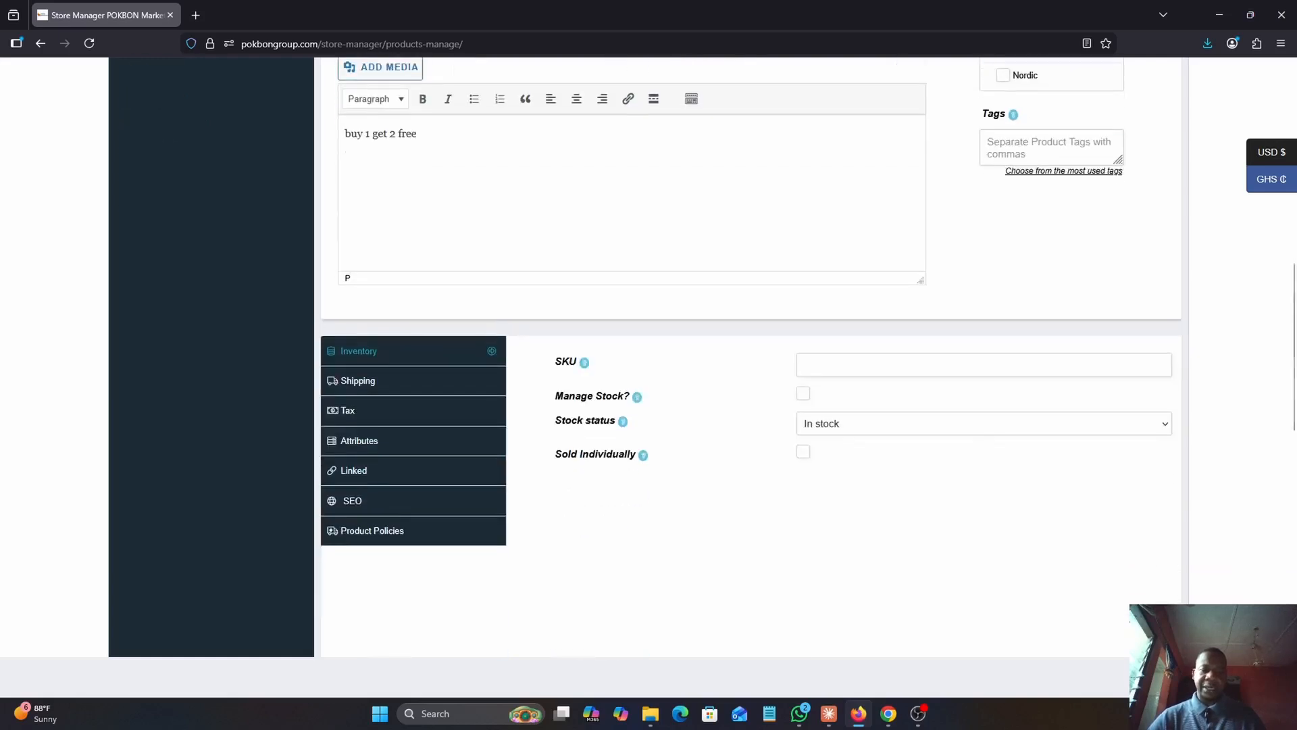
scroll(464, 454, "up", 9)
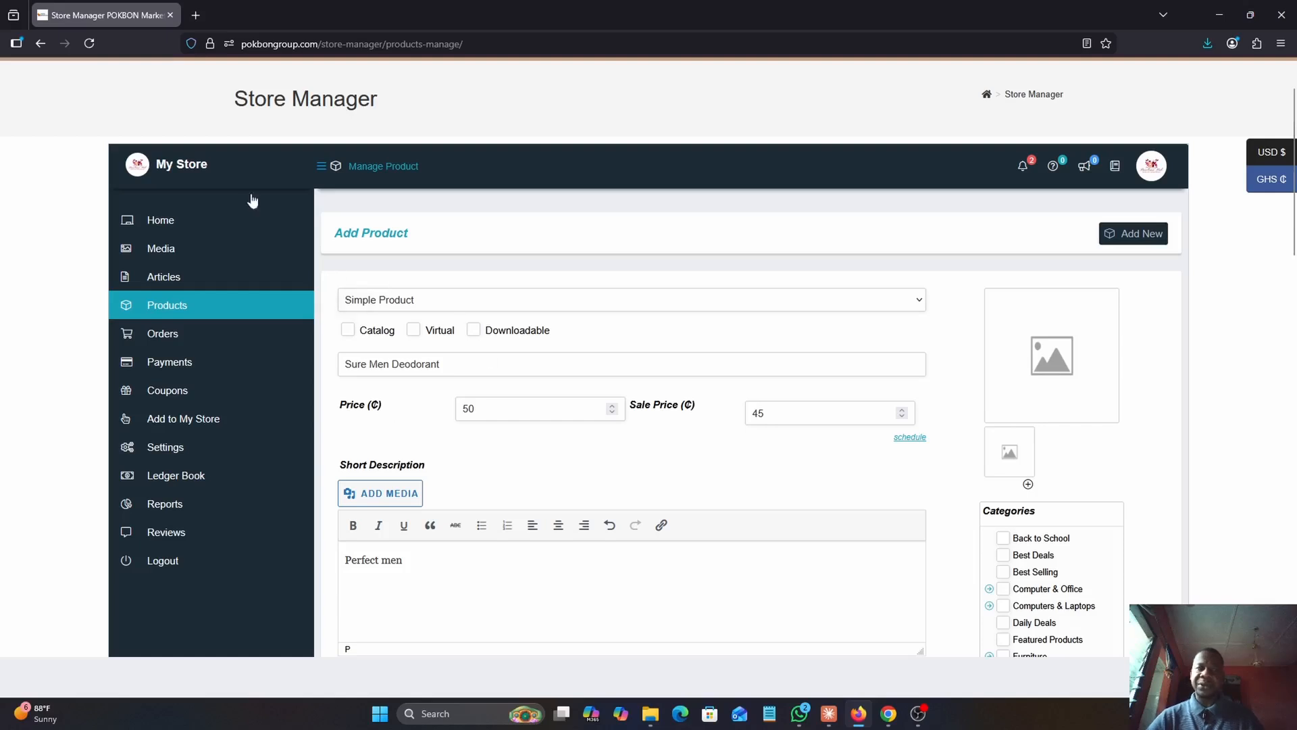
Search Google for "sure men deodorant" in a new browser tab and show the image results
left_click(195, 15)
type("sure ")
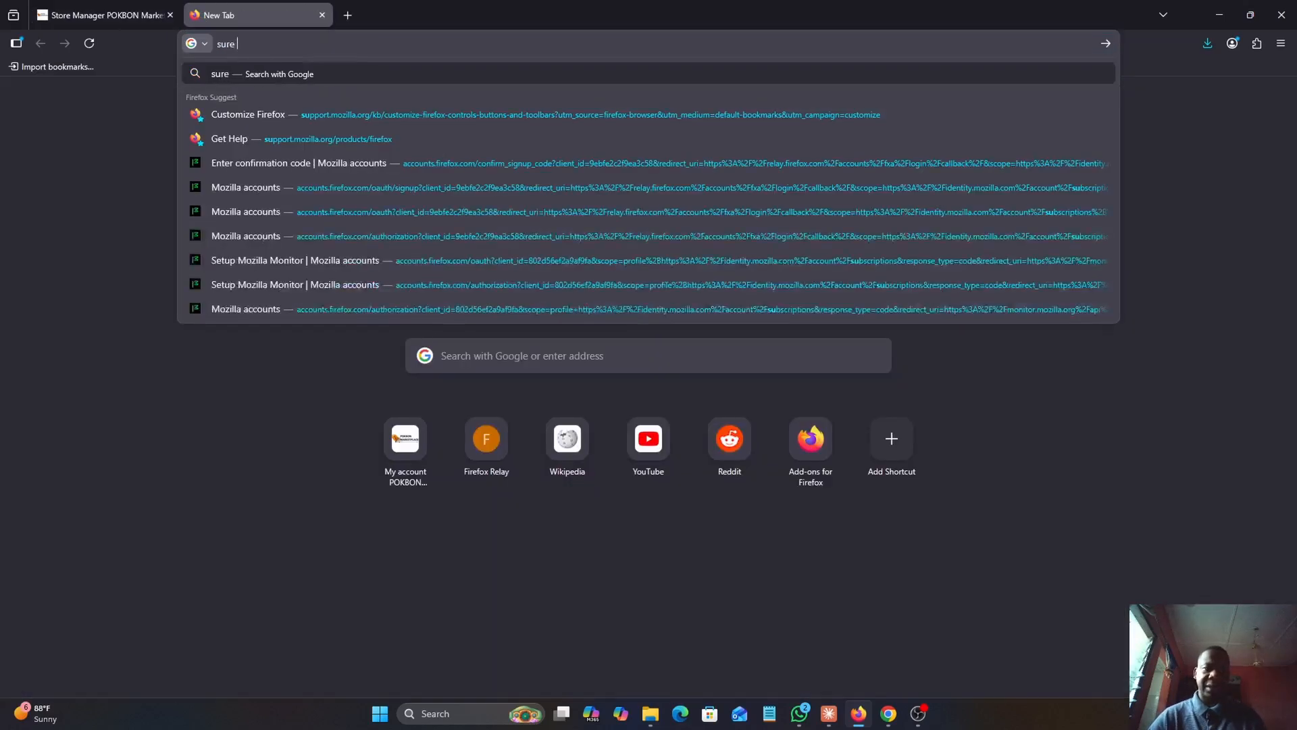
type("men do")
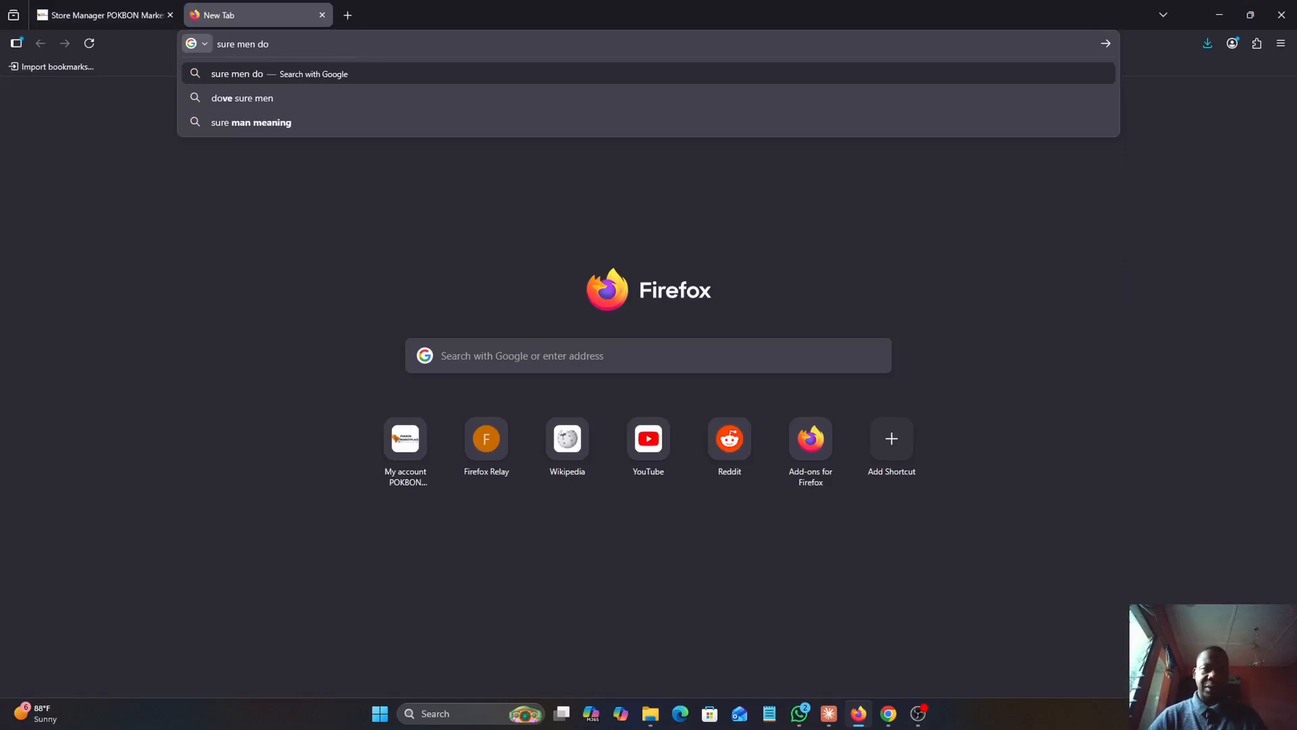
key("BackSpace")
type("eodorant")
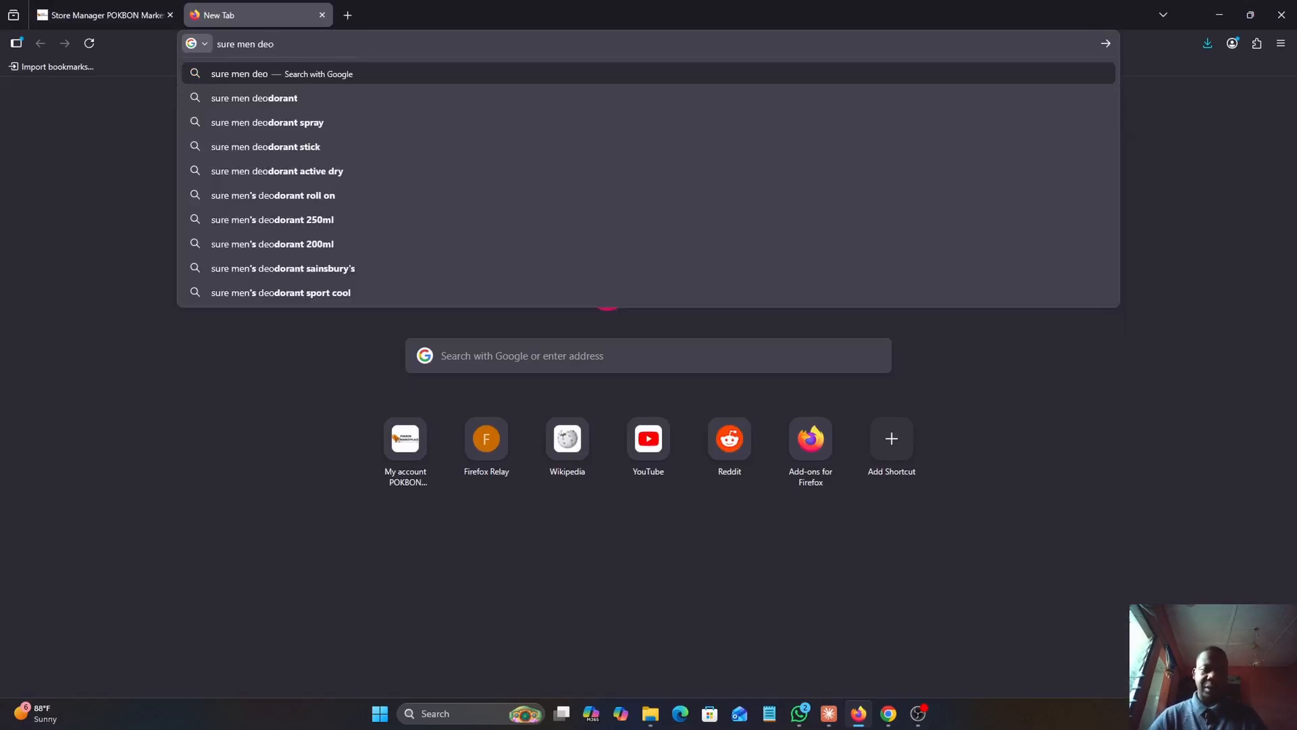
key("Return")
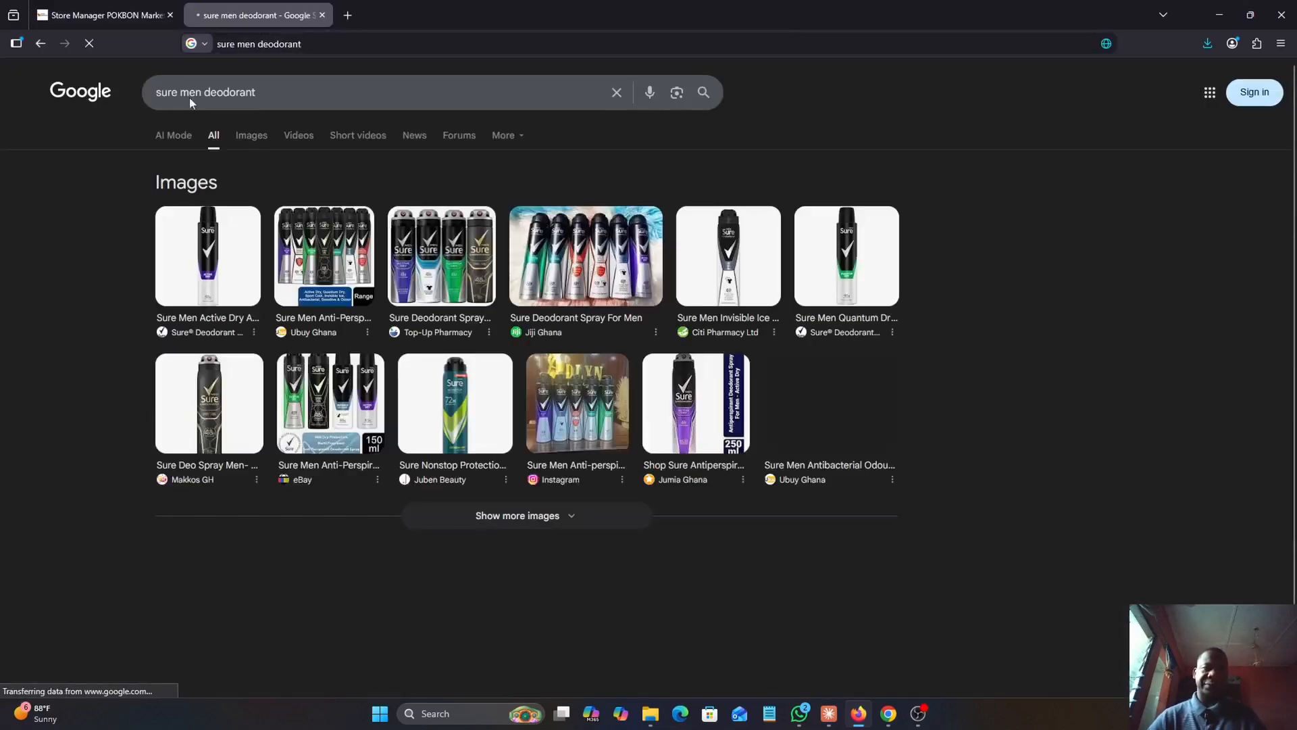
left_click(251, 136)
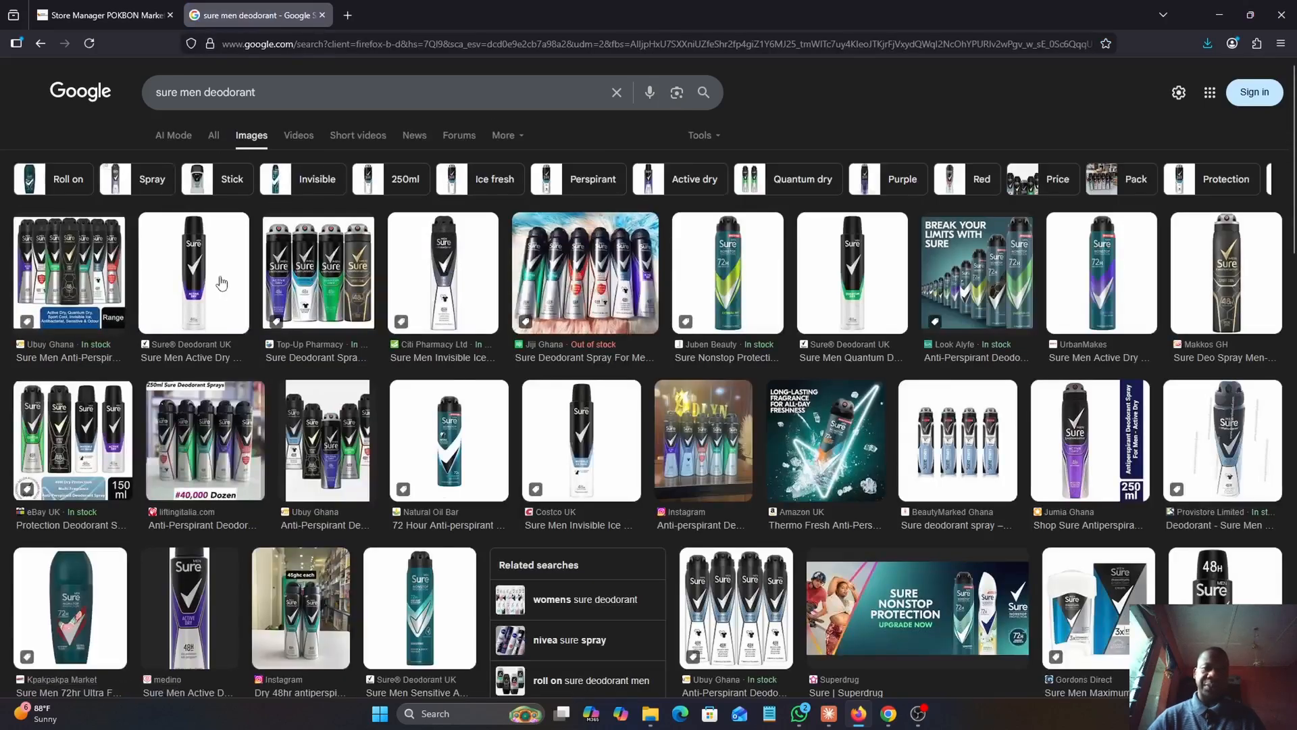
Save the Sure Men Active Dry picture from Sure Deodorant UK to Downloads as "images"
left_click(222, 282)
right_click(1031, 313)
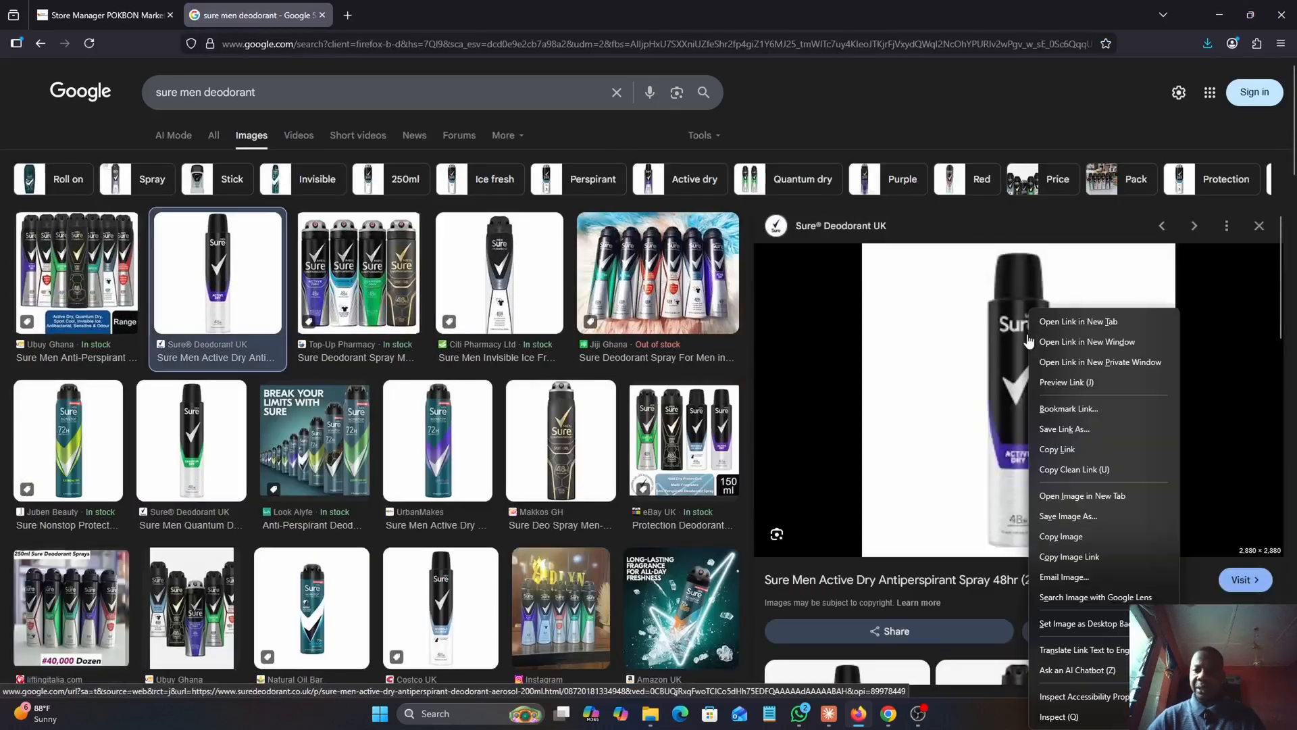
left_click(1080, 534)
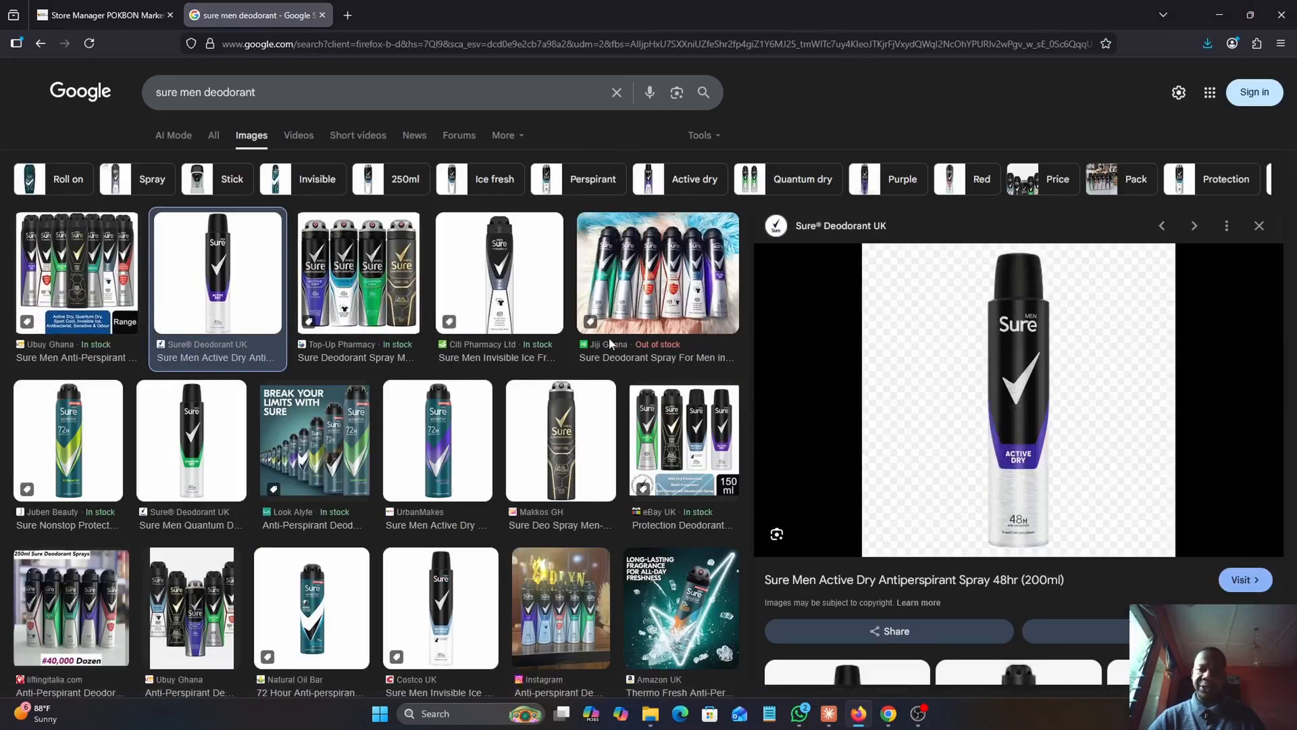
left_click(546, 341)
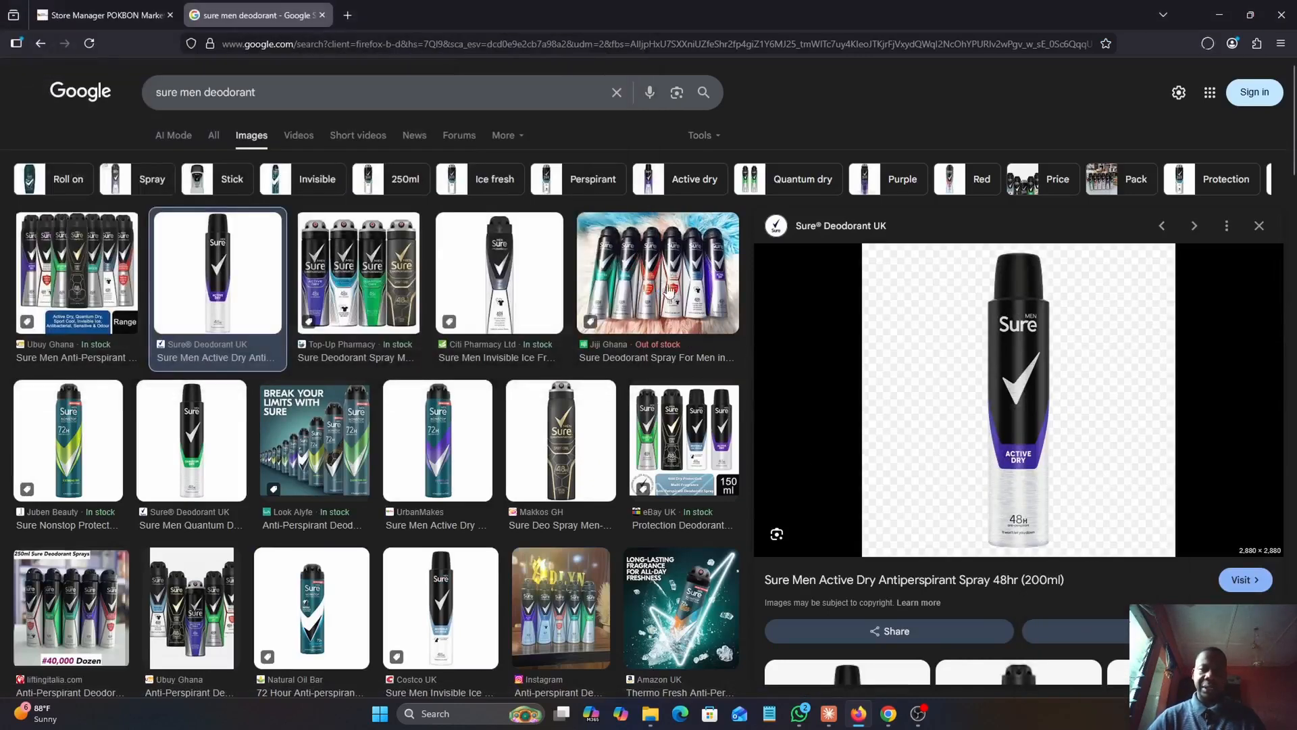
Save the Sure Men Invisible Ice Fresh picture from Citi Pharmacy to Downloads as "images oi", without replacing images.jpg
left_click(654, 265)
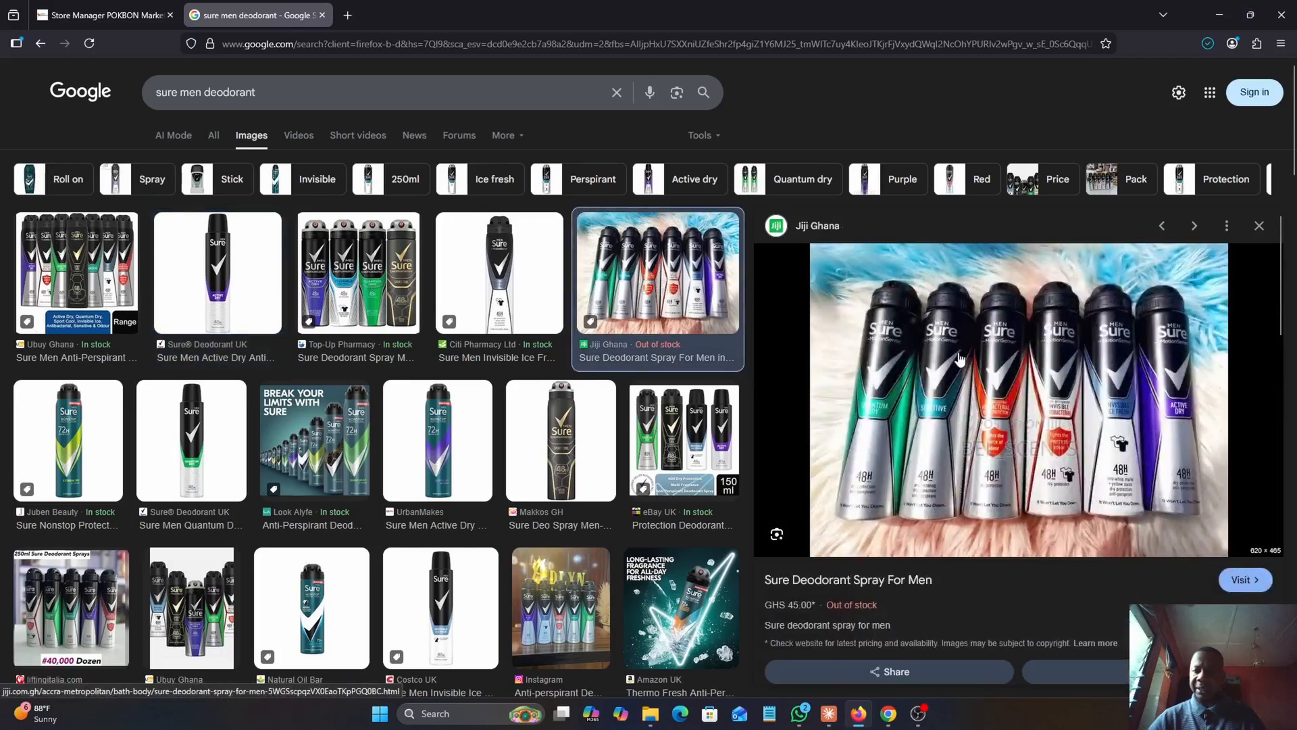
left_click(514, 288)
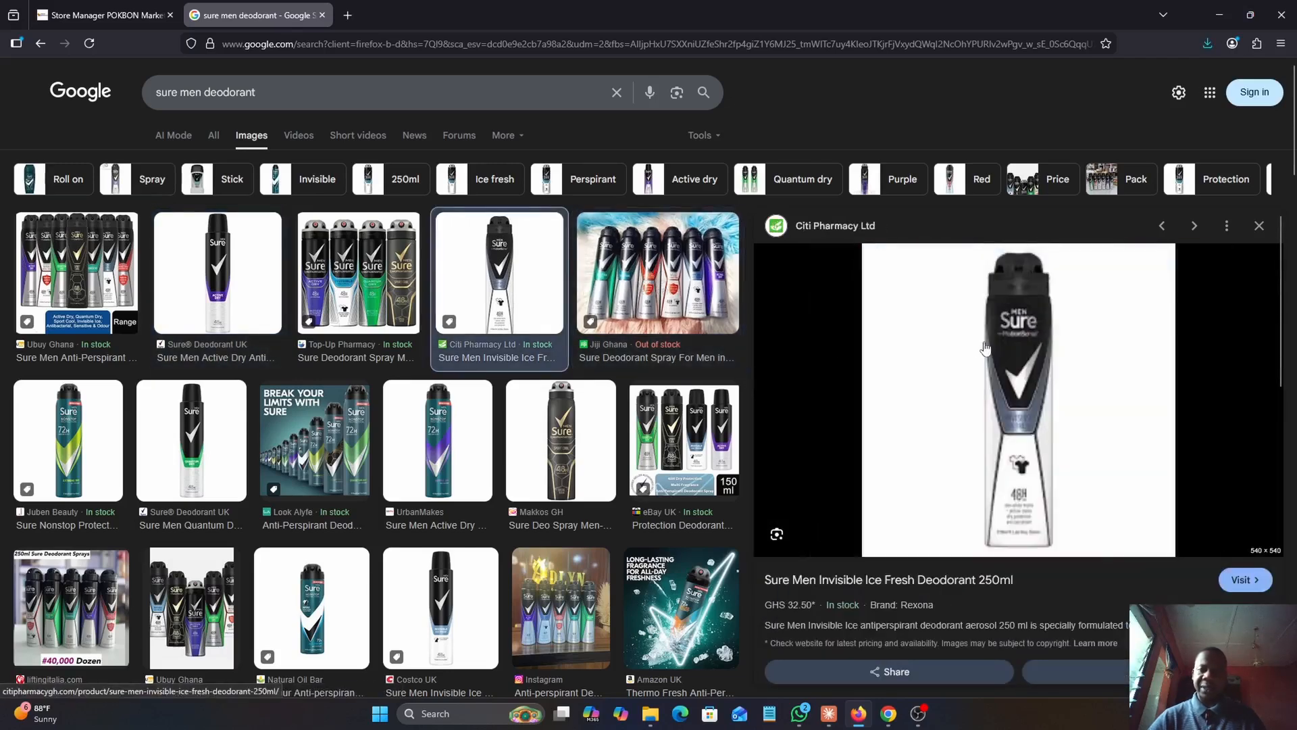
right_click(989, 310)
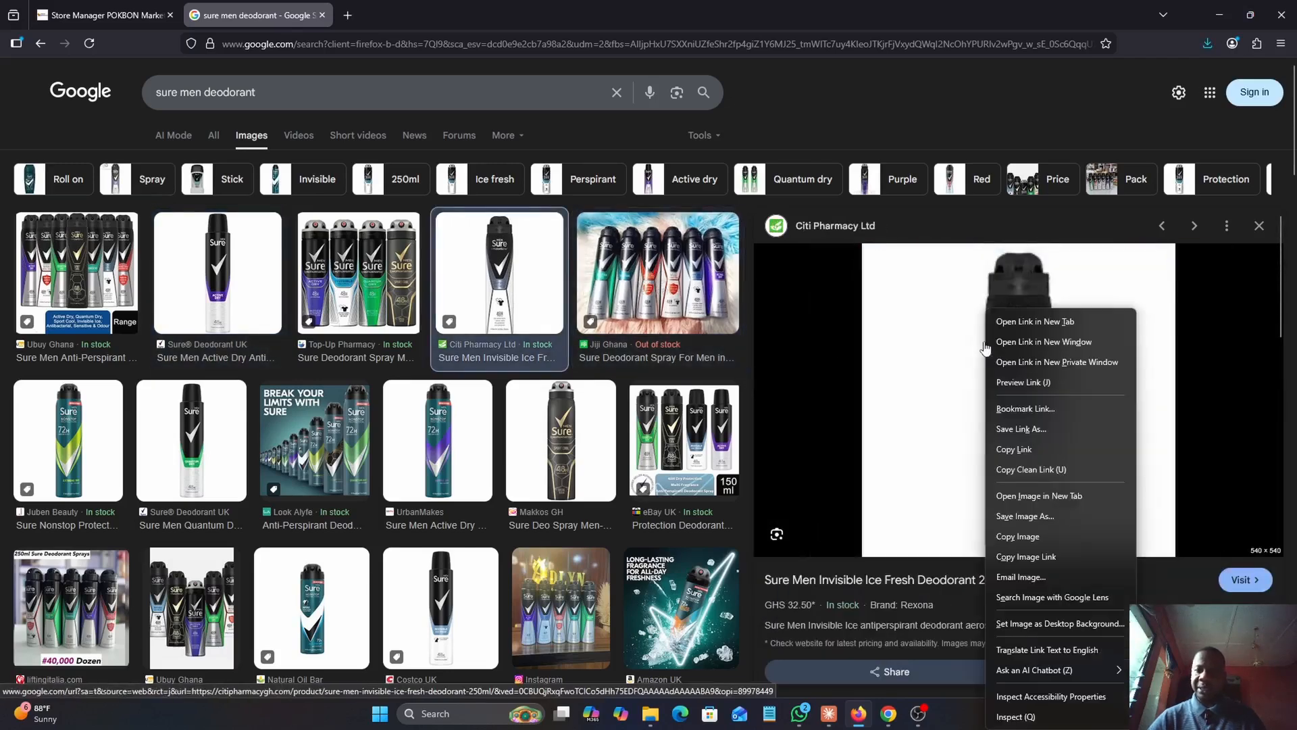
left_click(1026, 517)
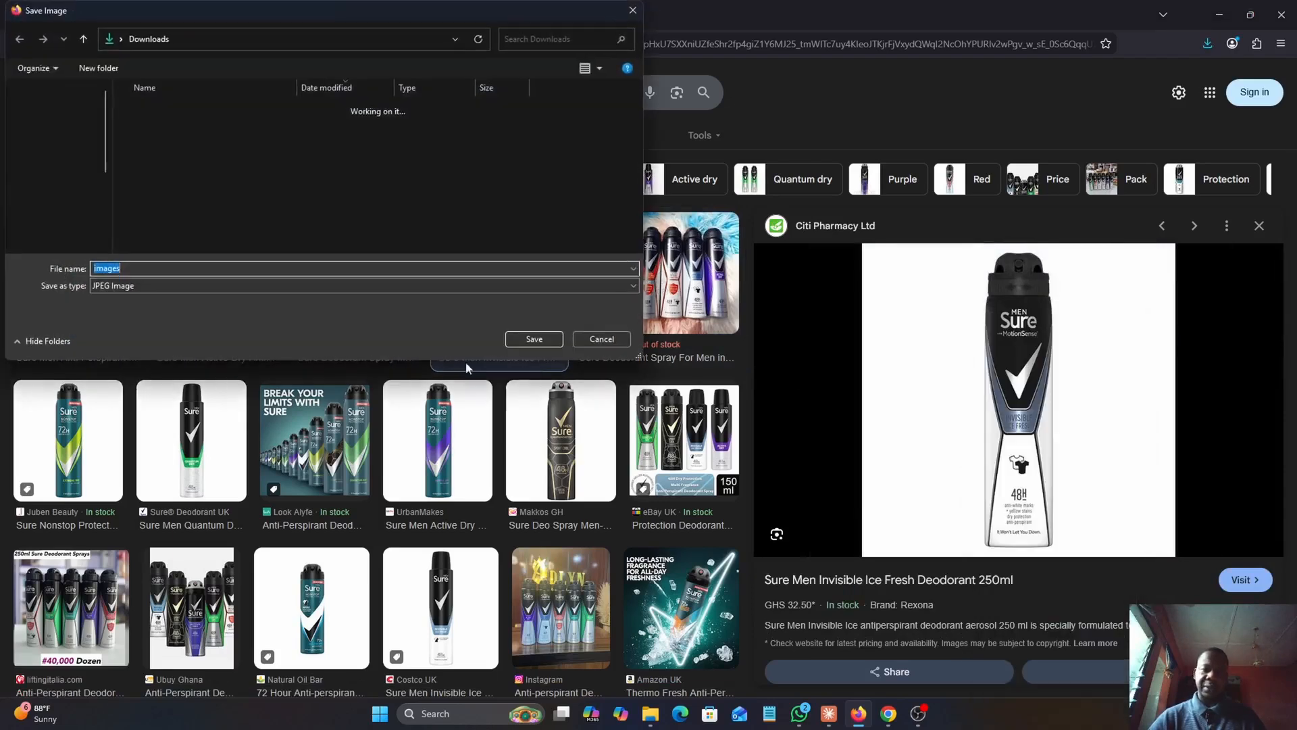
left_click(518, 342)
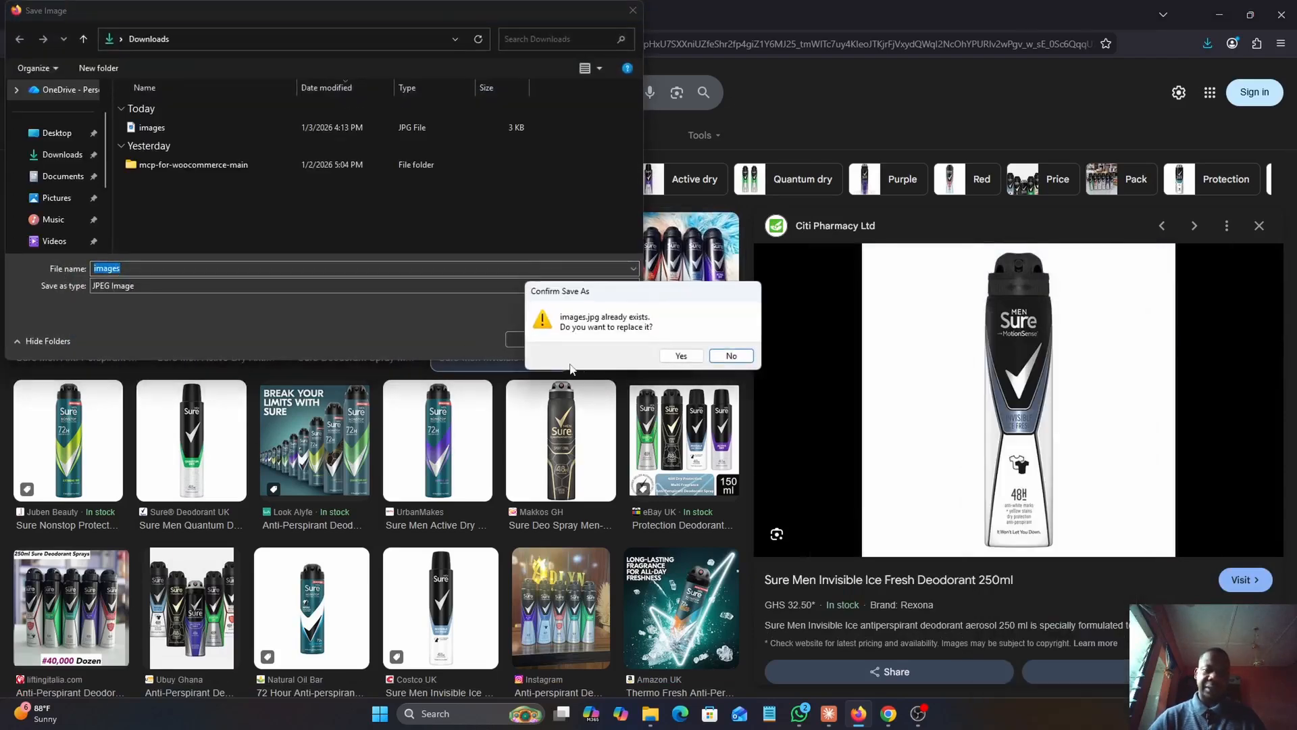
left_click(731, 355)
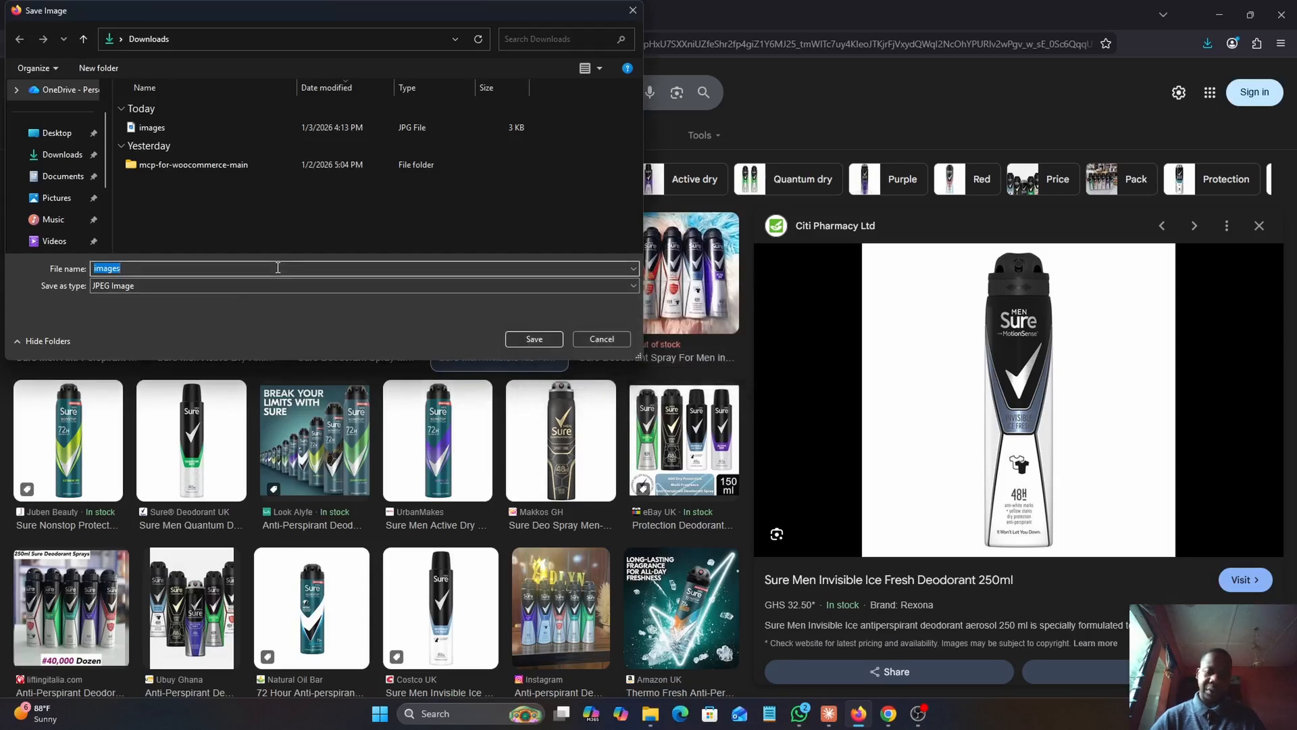
left_click(277, 268)
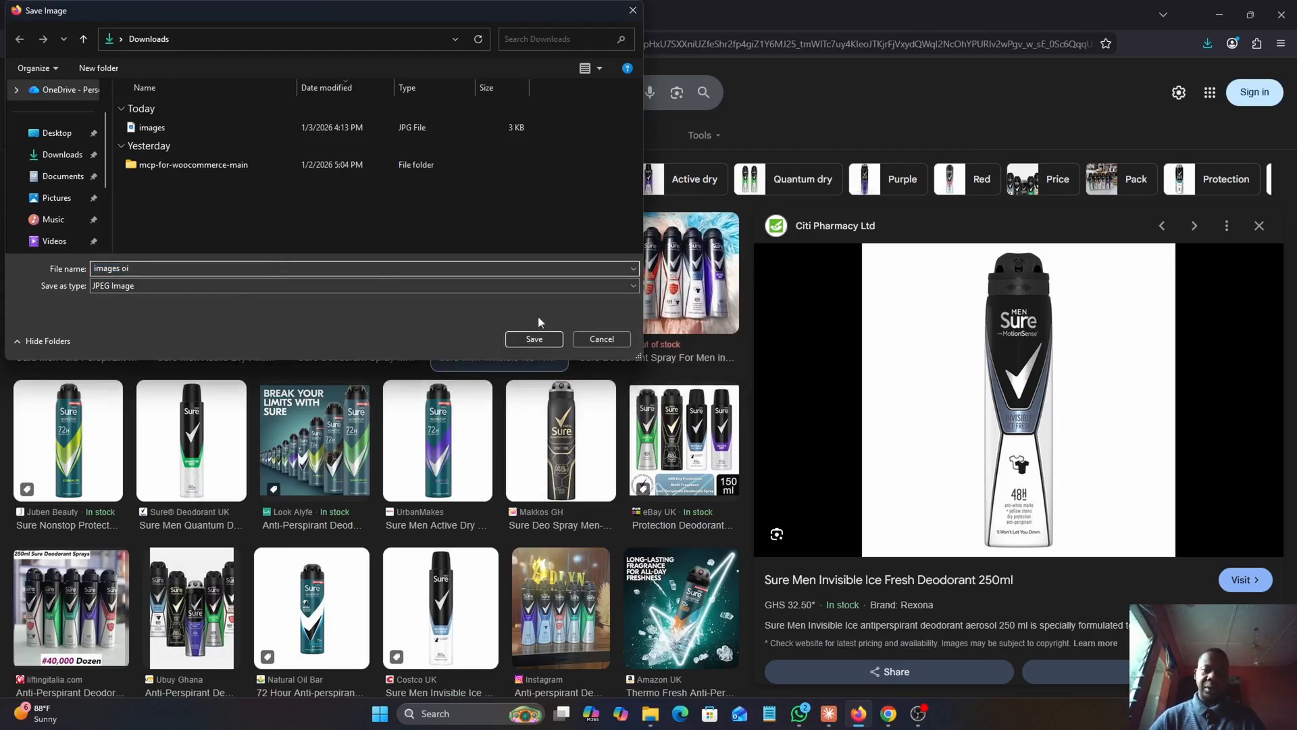
left_click(534, 339)
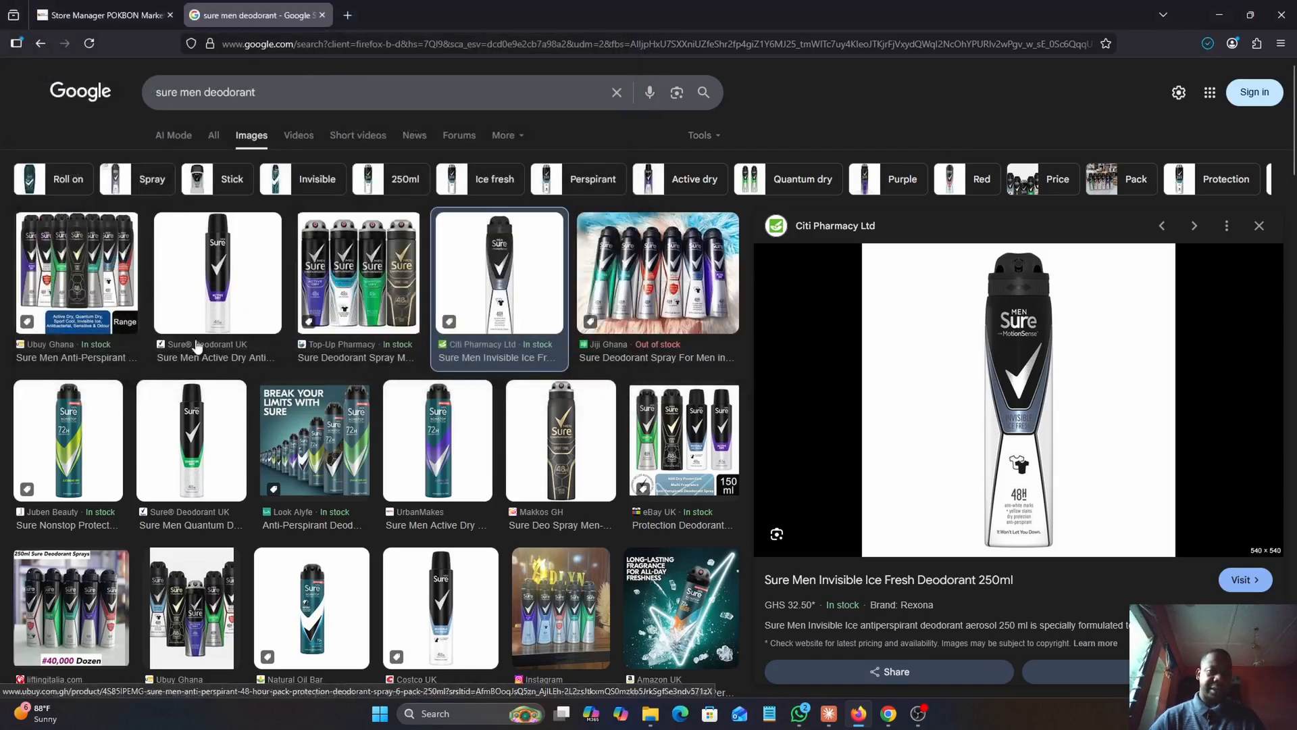
Save the Sure Nonstop Protection Extreme Dry picture from Juben Beauty to Downloads as "images t", without replacing images.jpg
left_click(86, 432)
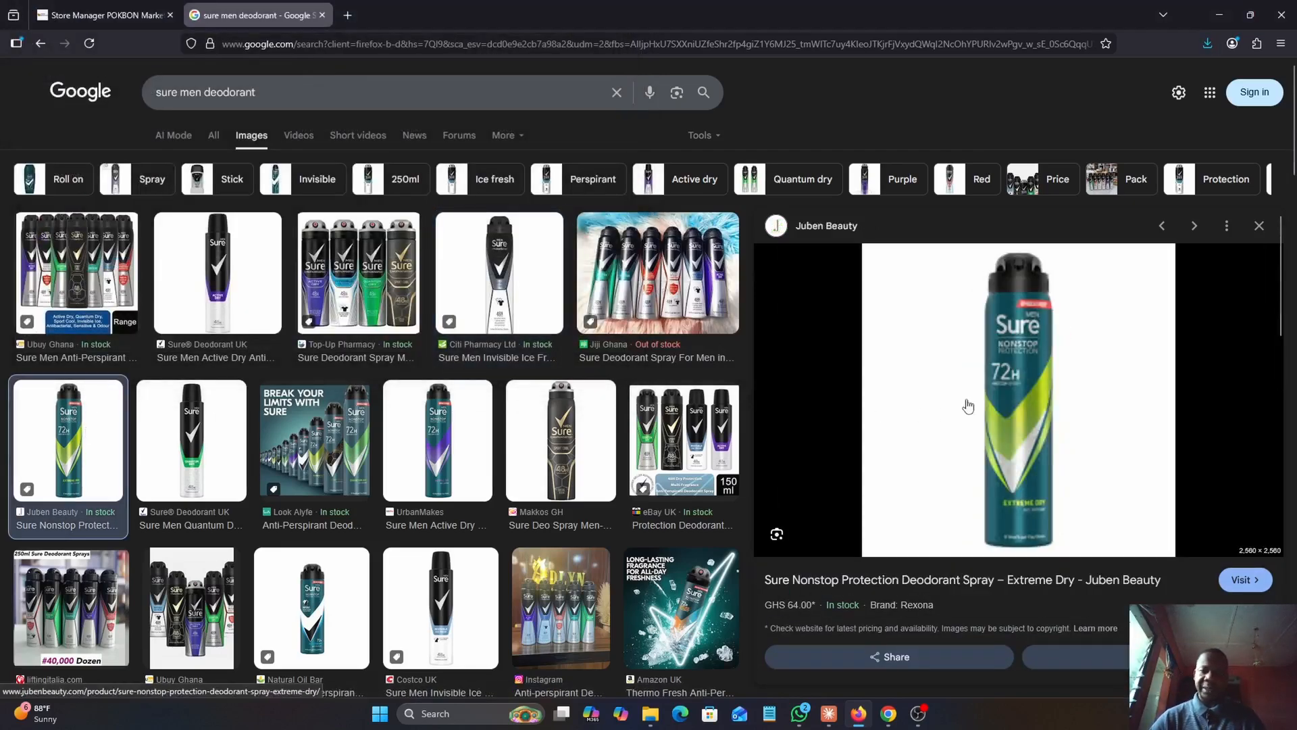
right_click(1011, 366)
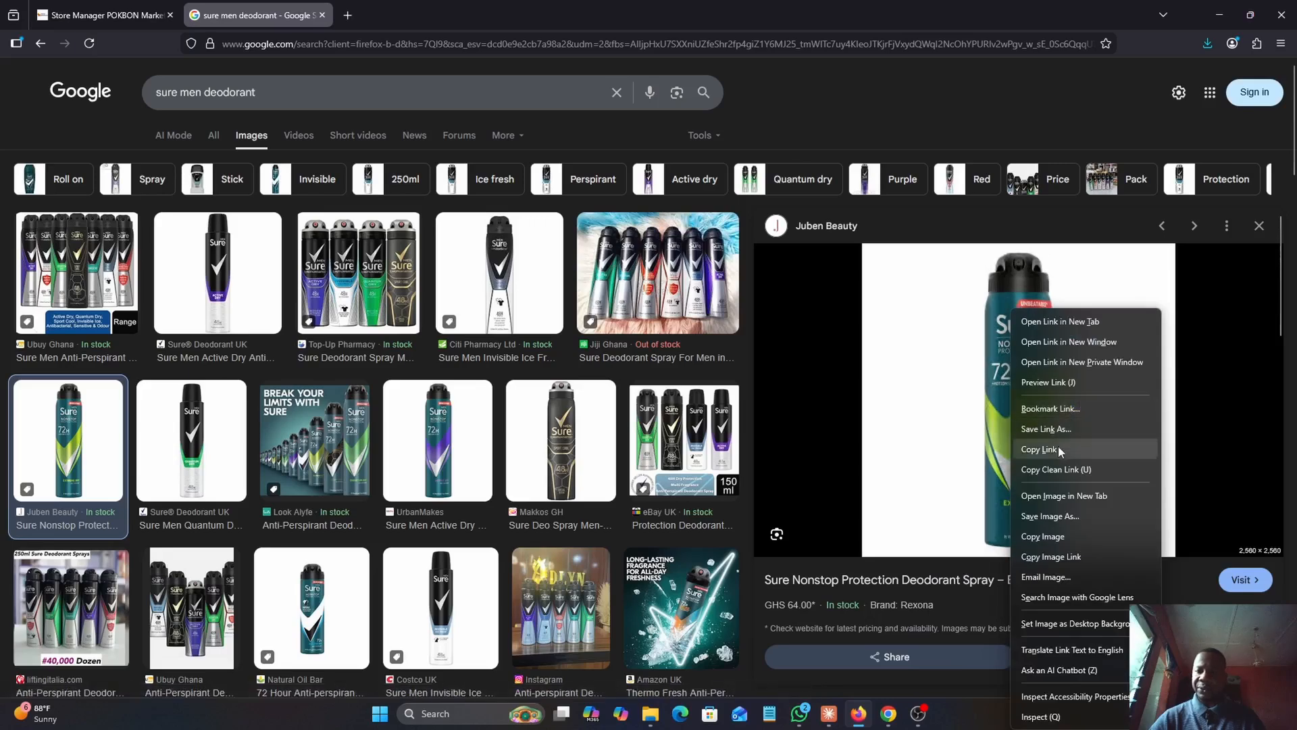
left_click(1071, 517)
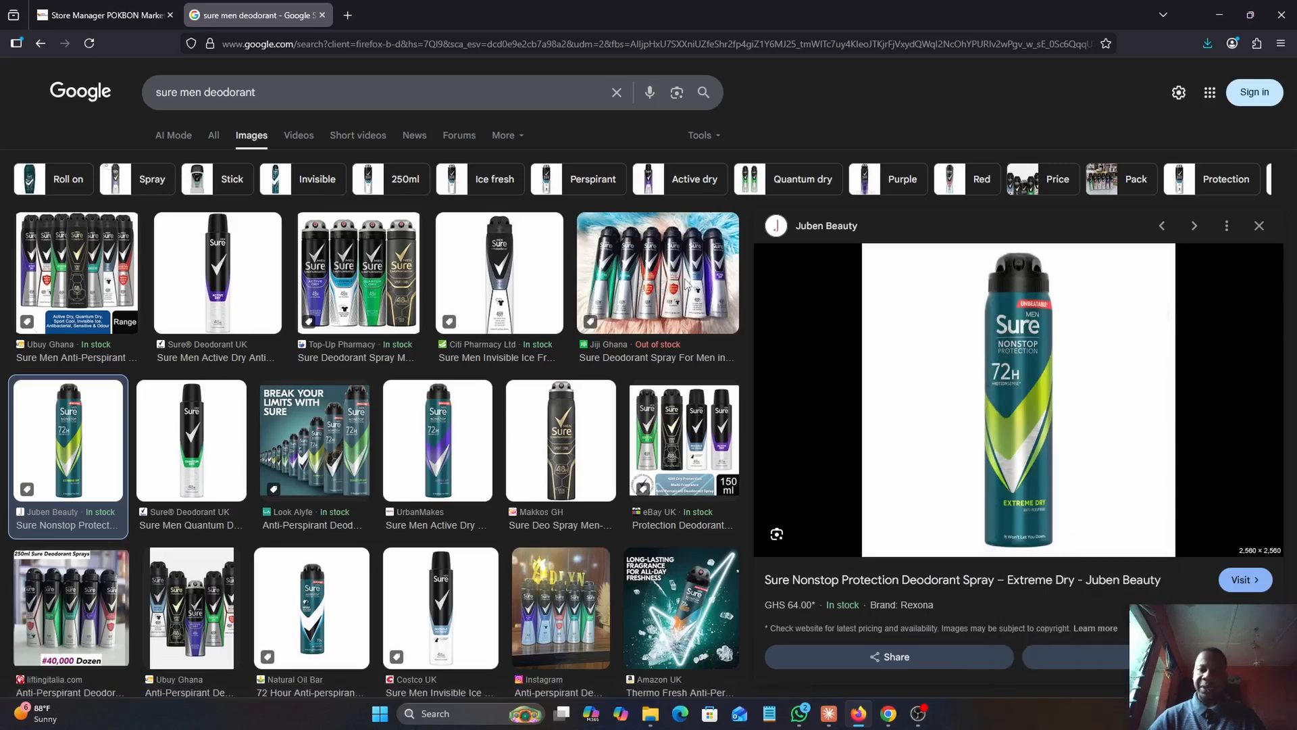
left_click(532, 339)
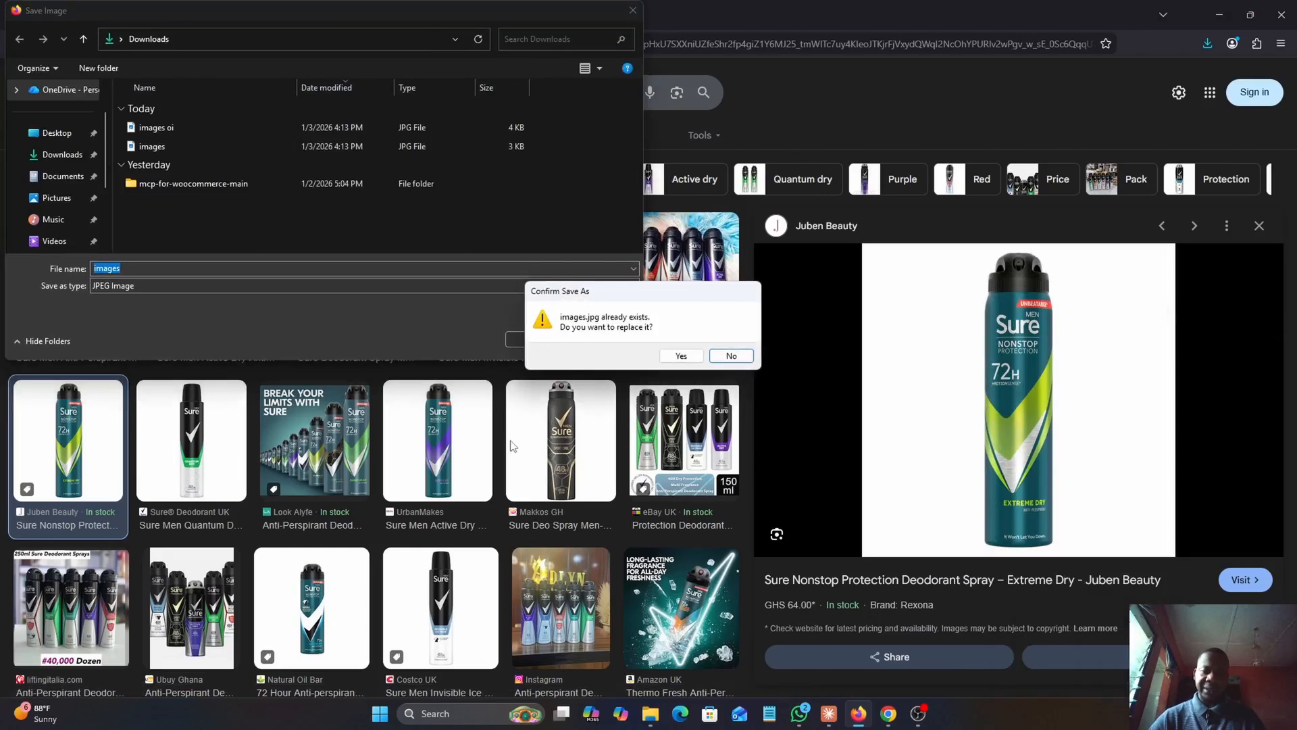
left_click(731, 356)
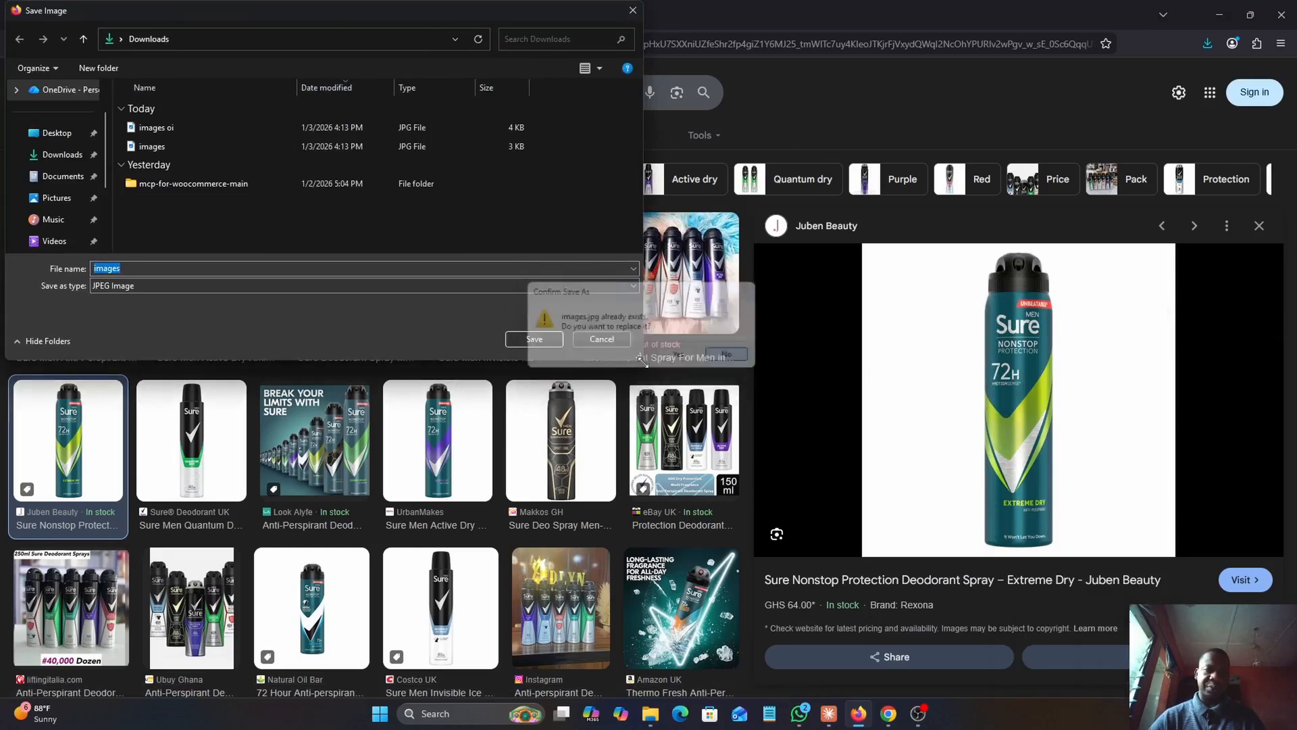
left_click(464, 267)
type("t")
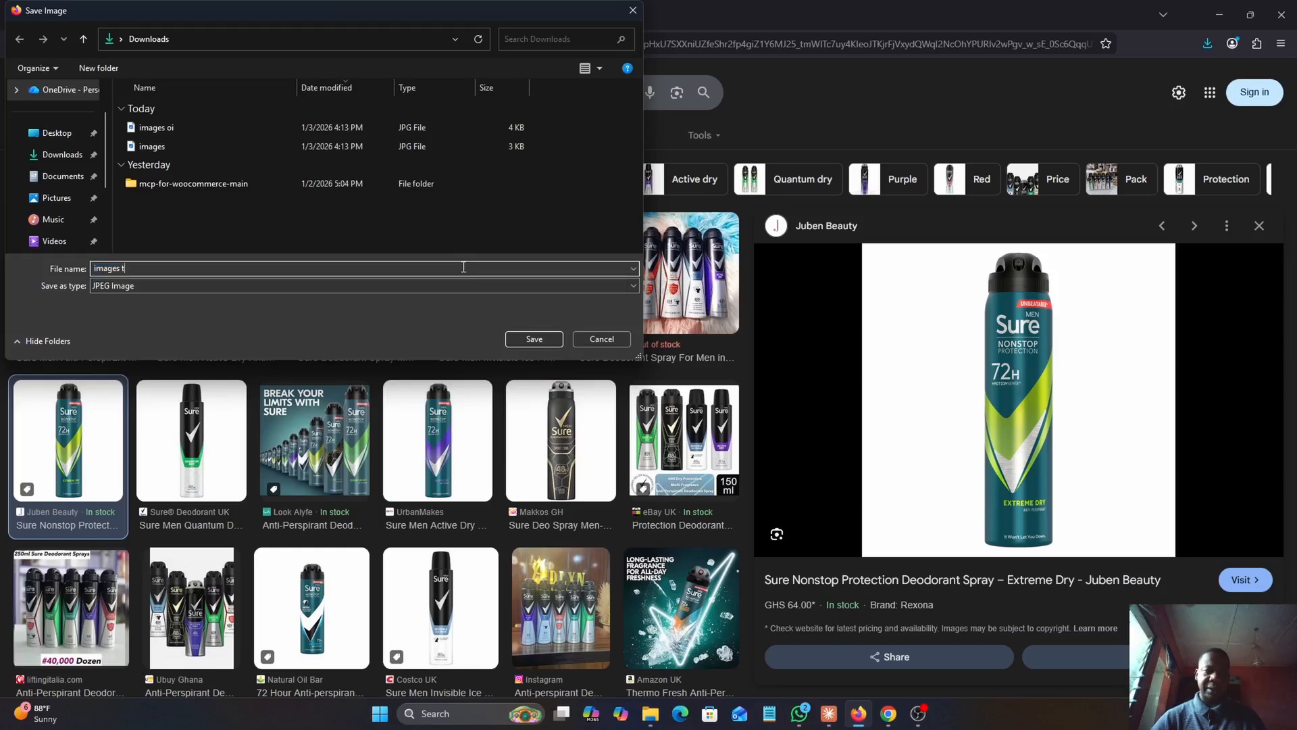
left_click(538, 347)
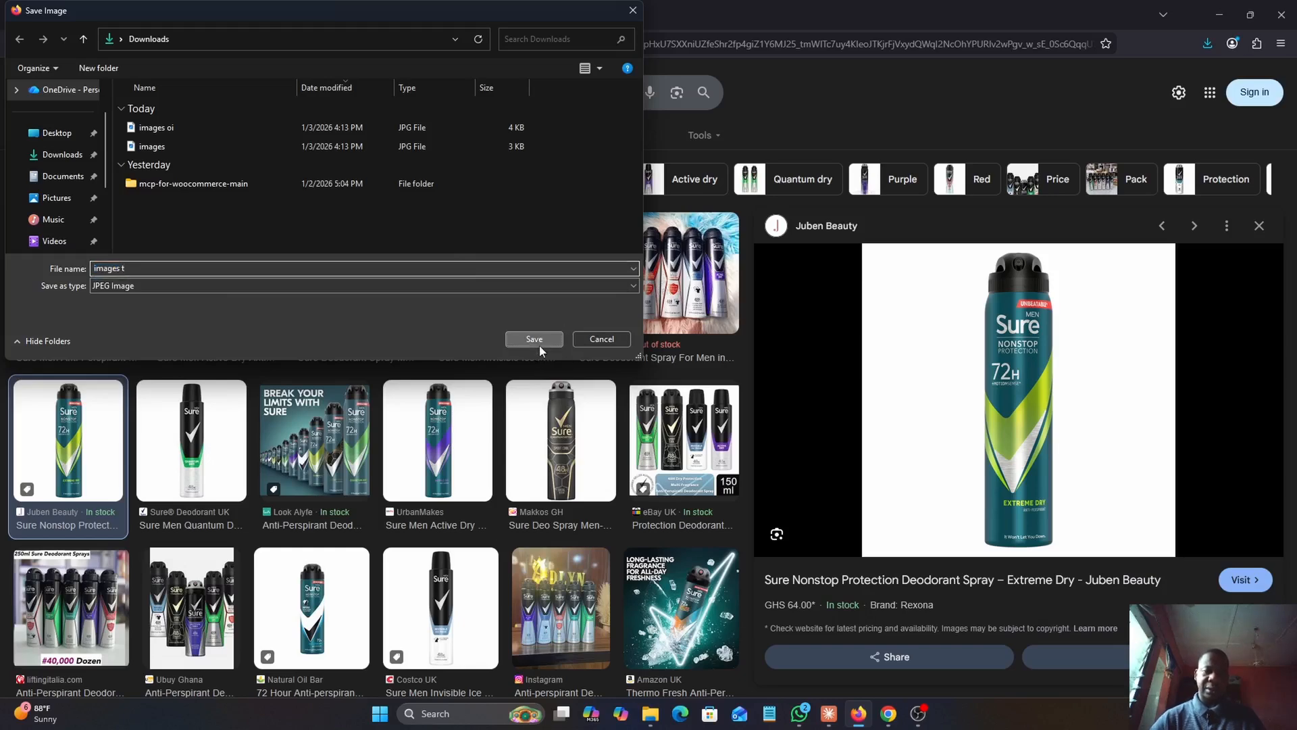
Save the Sure Men Anti-Perspirant range picture from Ubuy Ghana to Downloads under its suggested file name
left_click(136, 270)
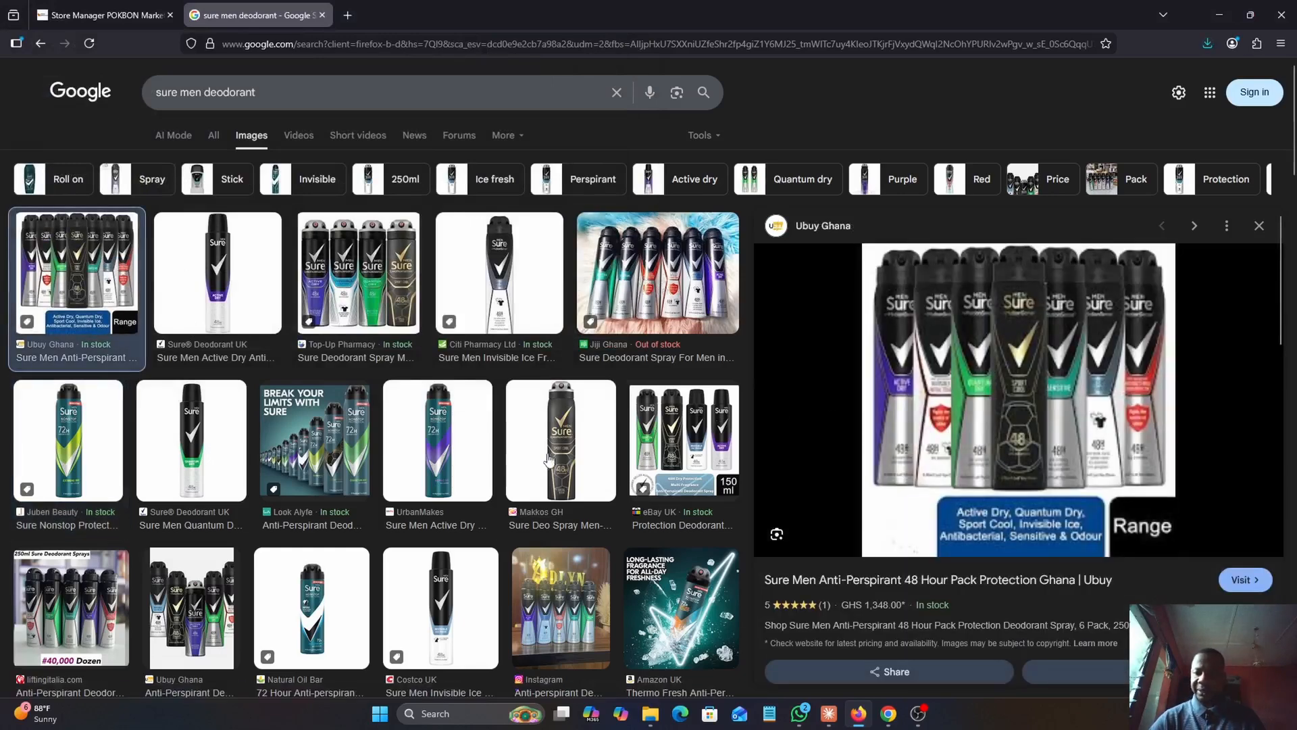
right_click(1049, 352)
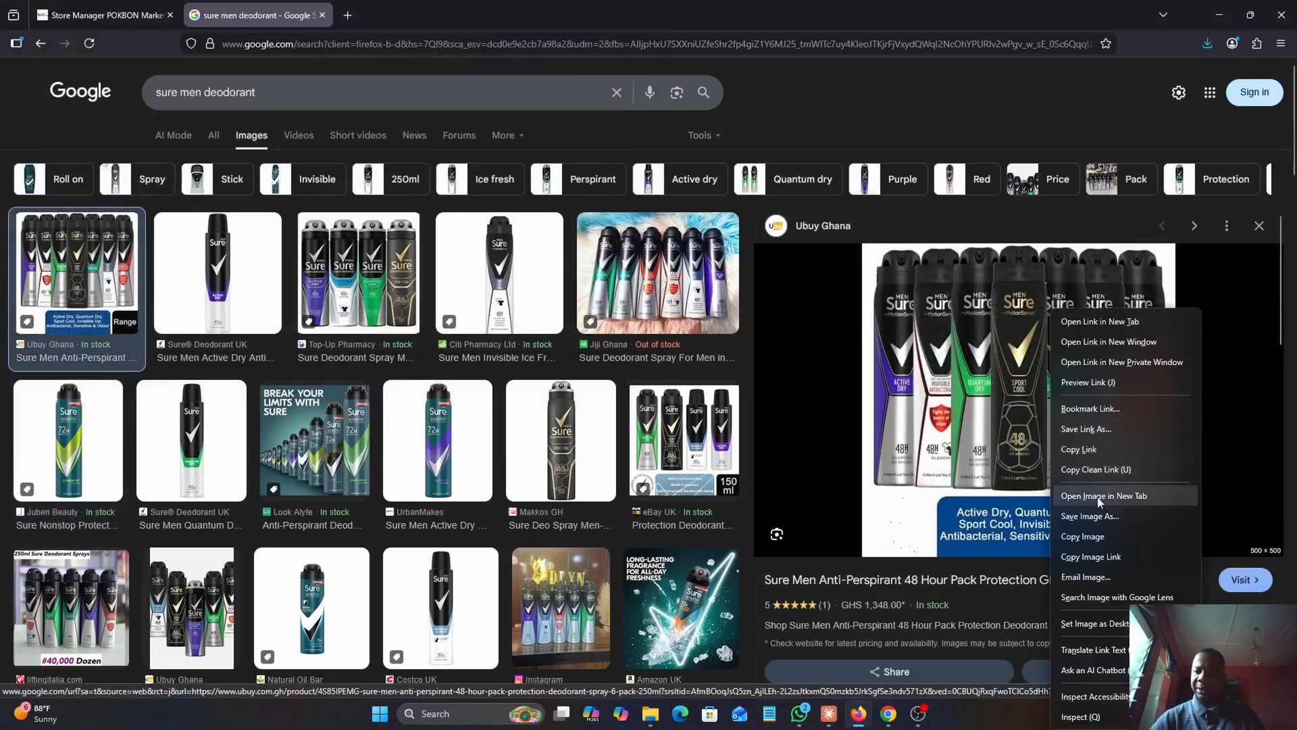
left_click(1095, 514)
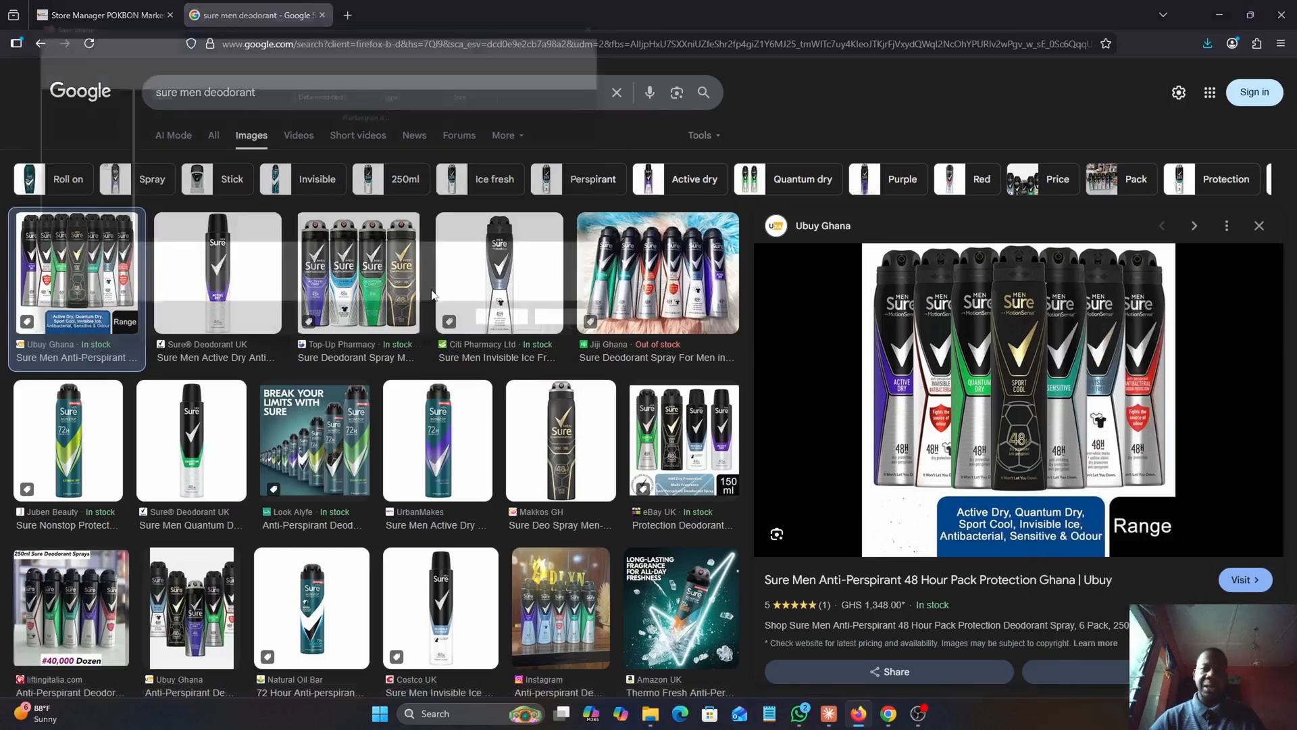
left_click(534, 338)
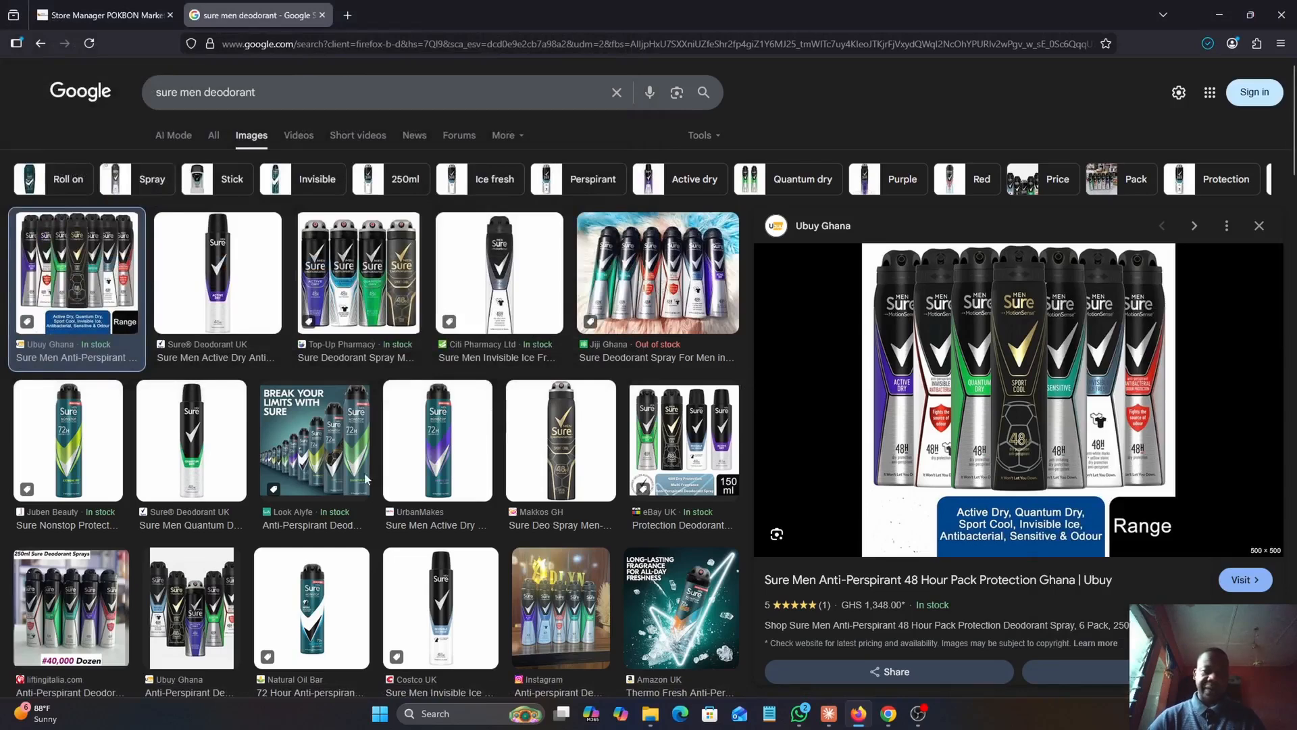
Save the "Break your limits with Sure" picture from Look Alyfe to Downloads as "images re"
left_click(340, 465)
right_click(1055, 350)
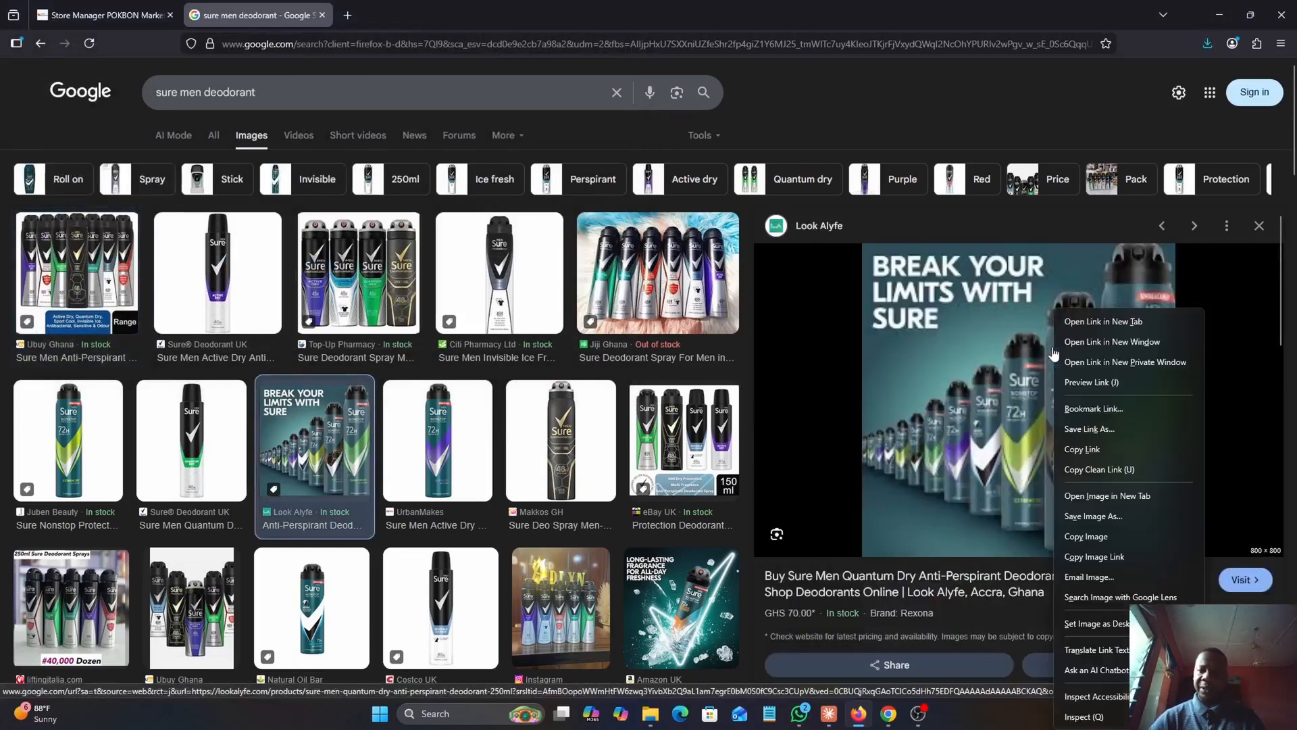
left_click(1089, 517)
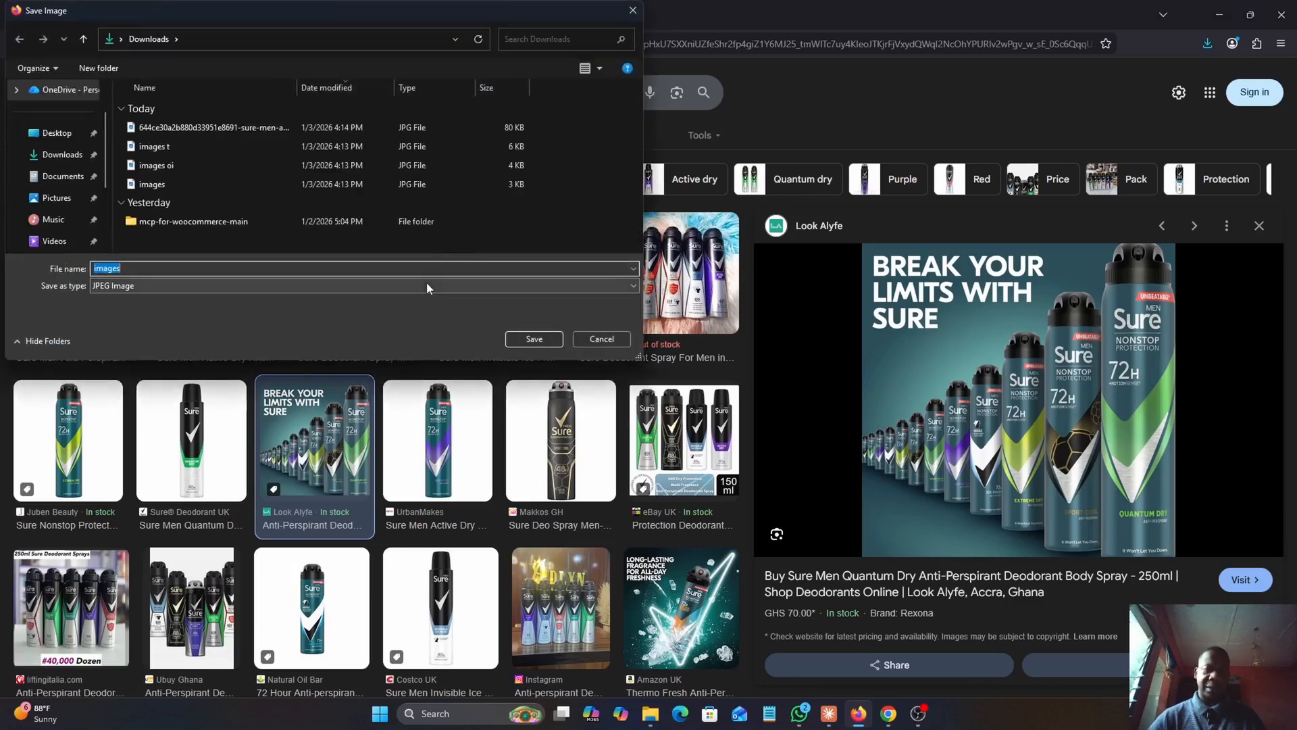
key("Right")
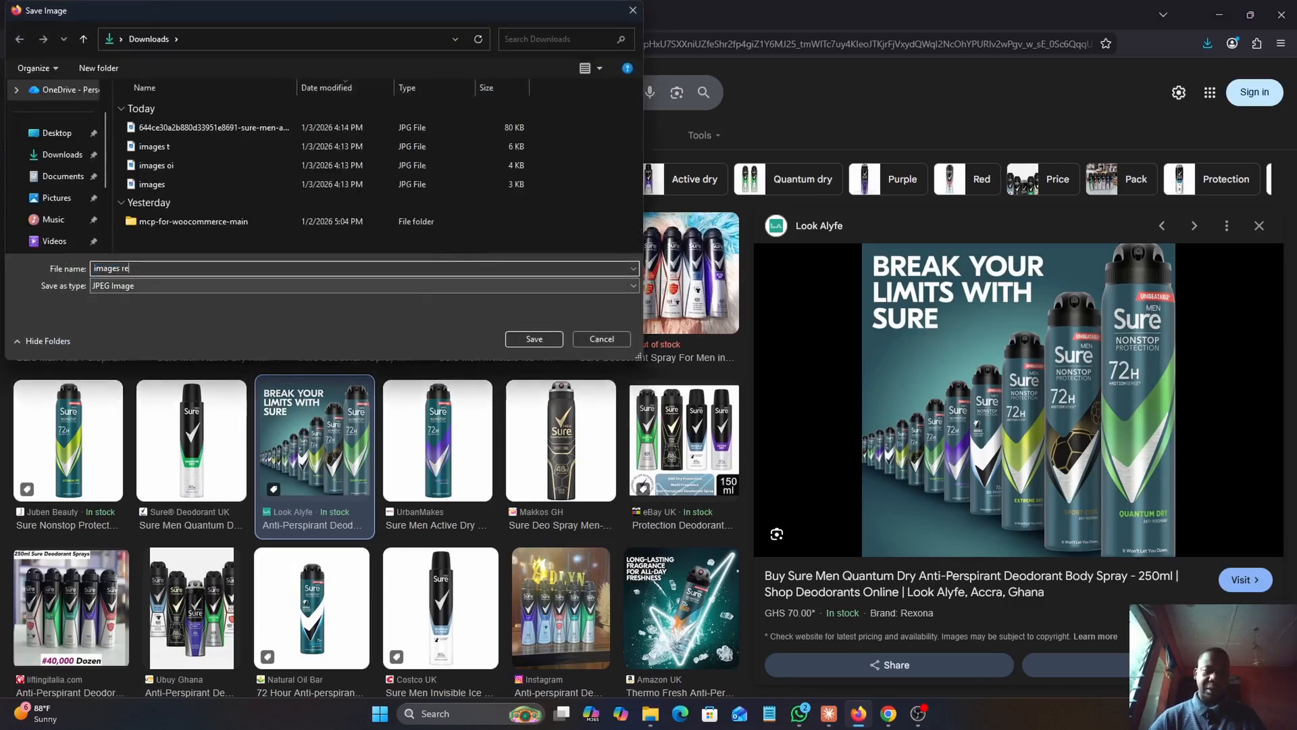
left_click(533, 338)
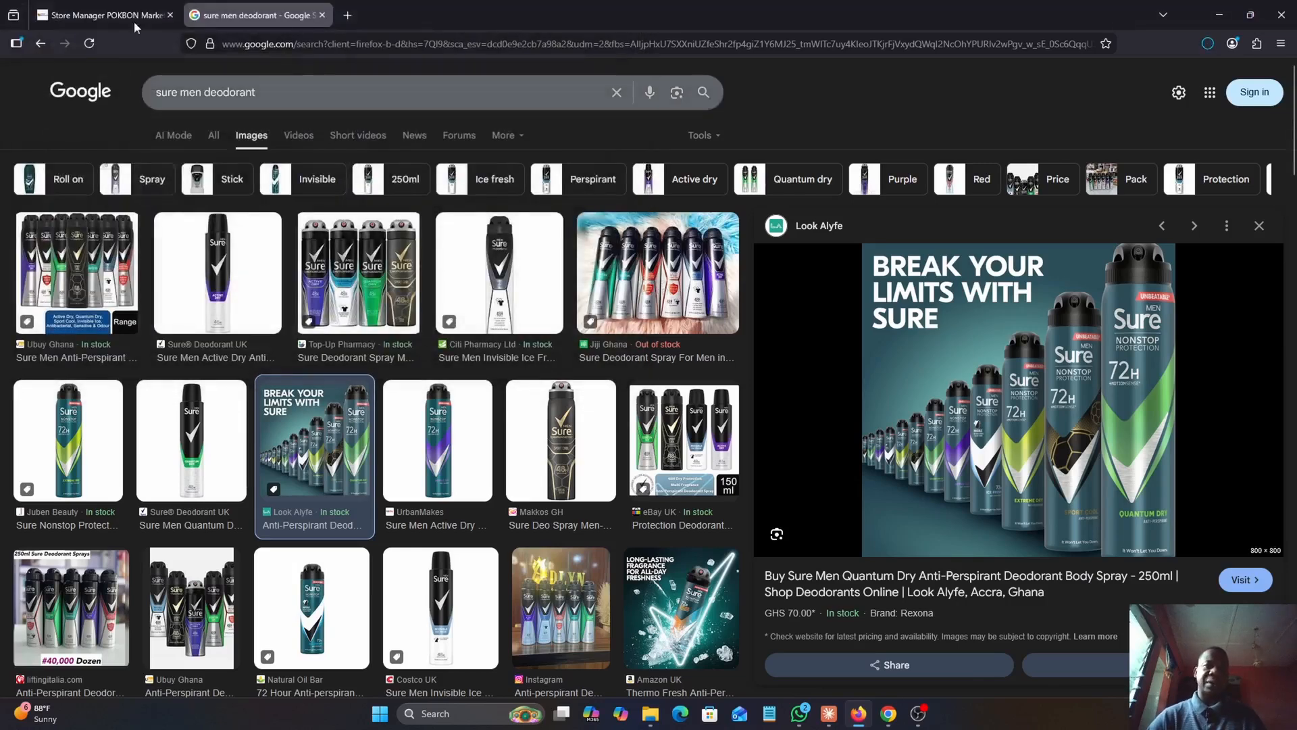
Return to the store's Add Product page, start a main image upload and show the Downloads folder as large icons
left_click(118, 6)
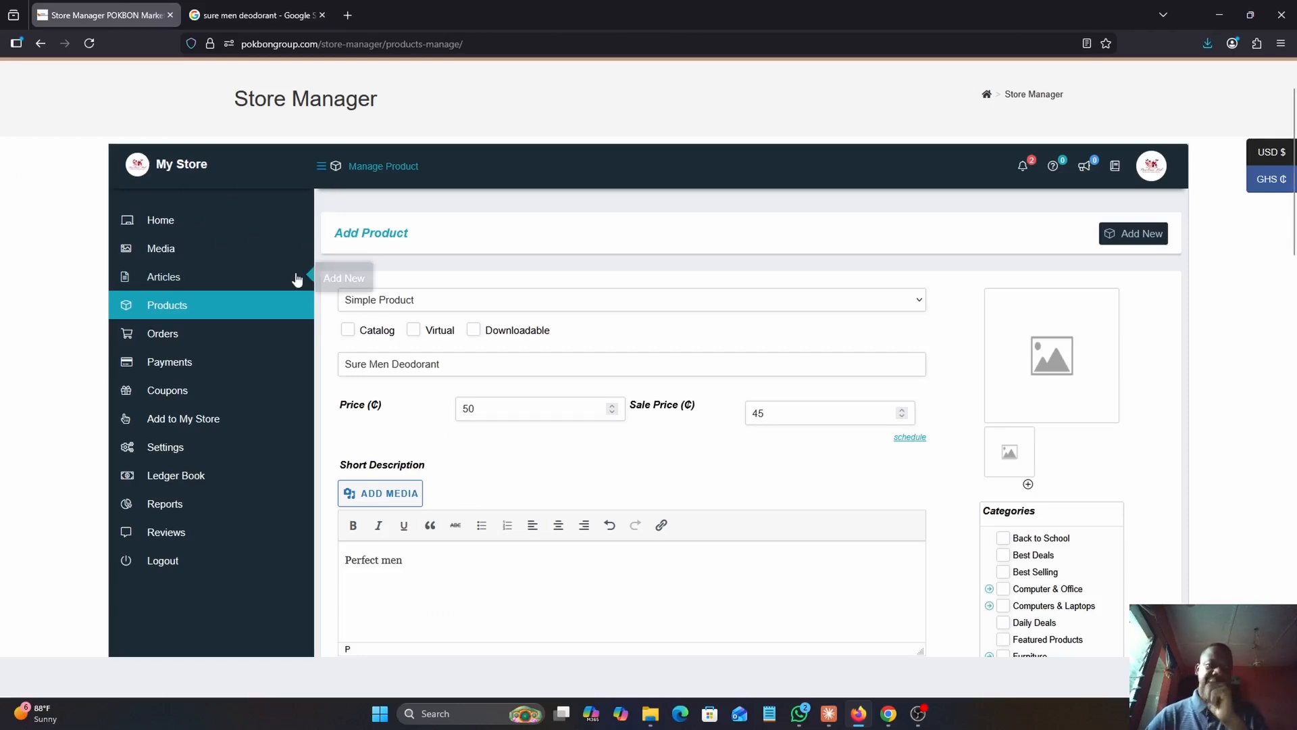
left_click(1066, 339)
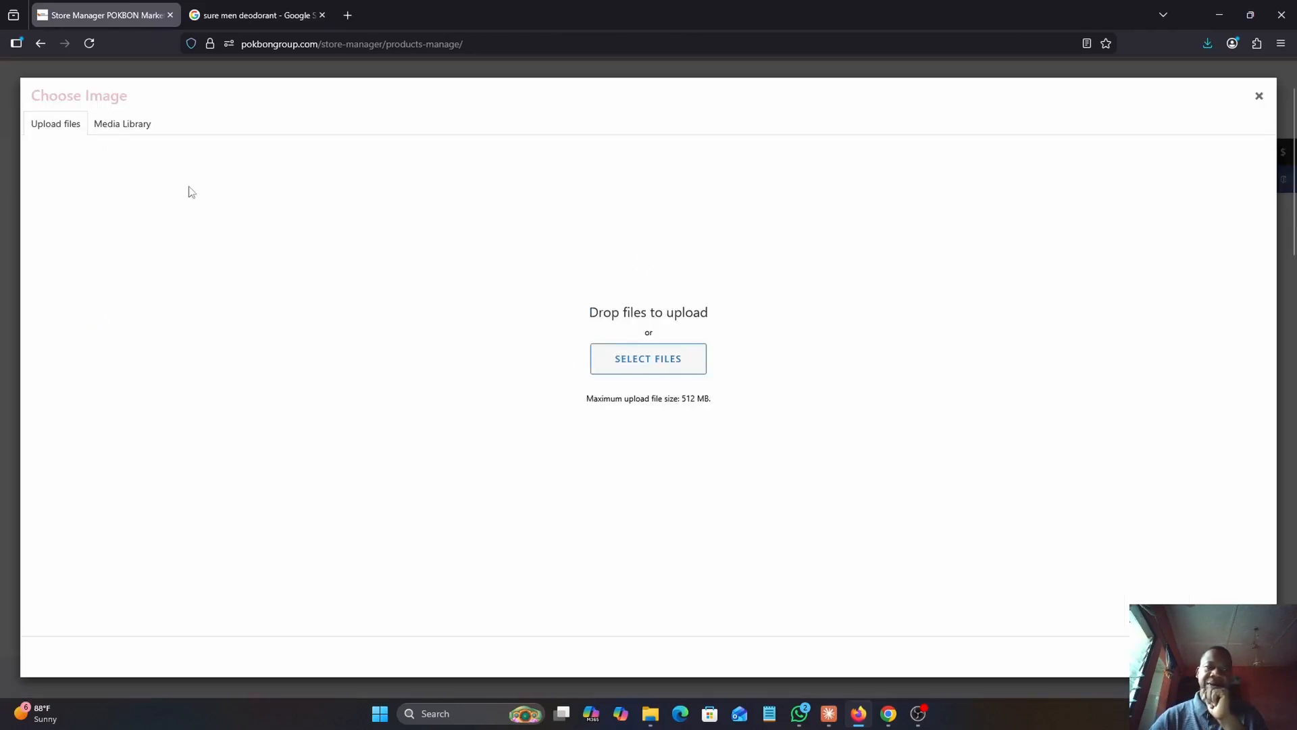
left_click(663, 362)
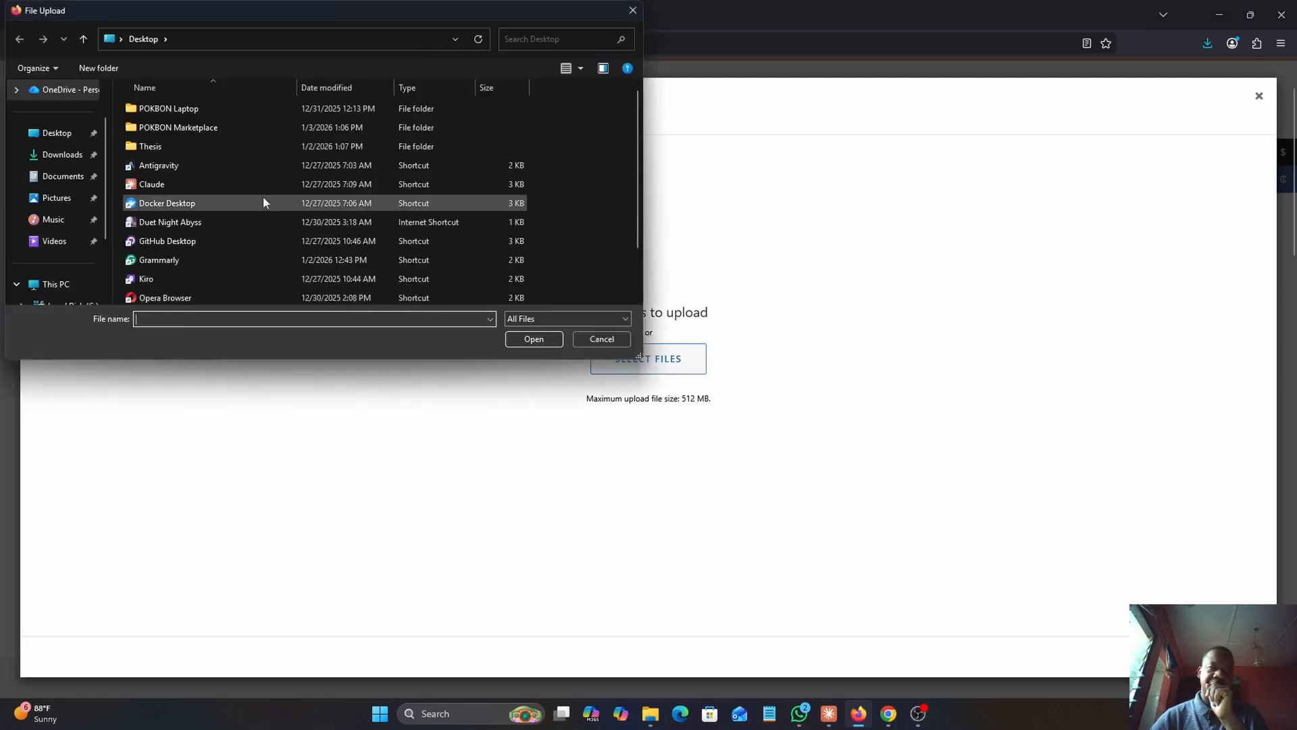
left_click(60, 157)
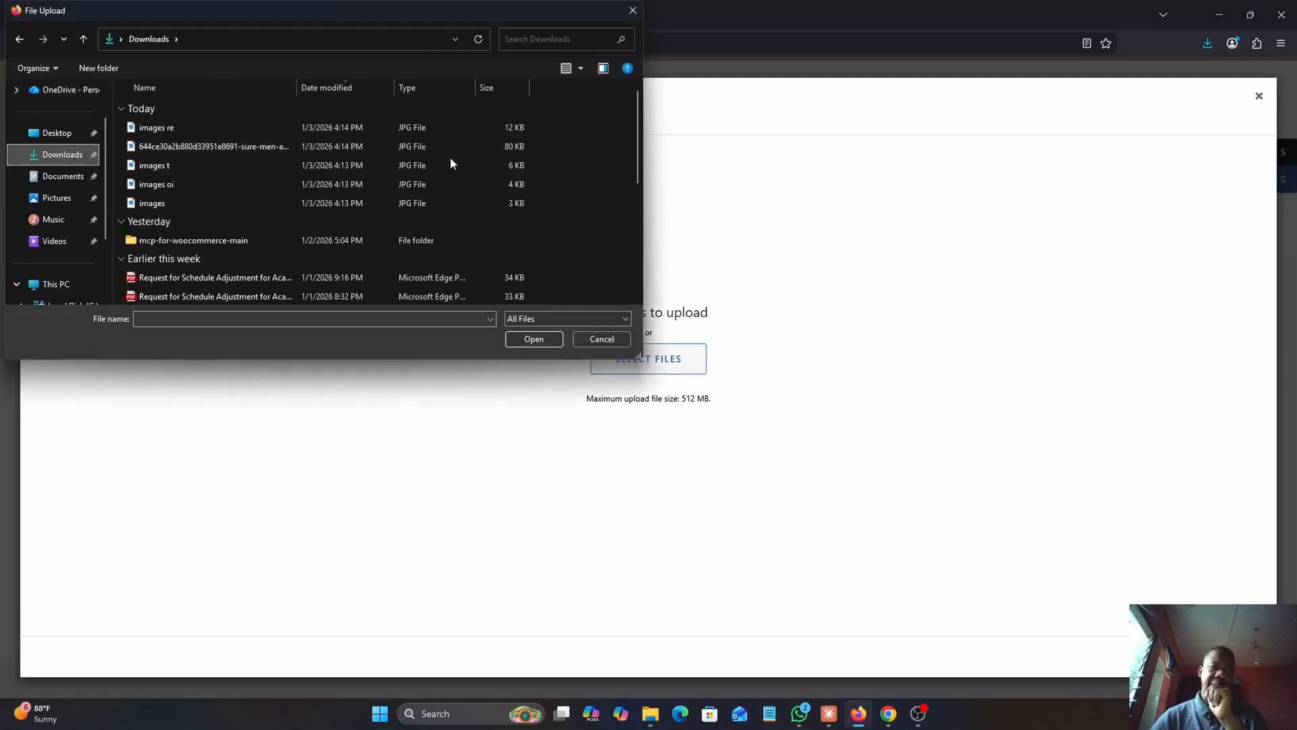
left_click(573, 67)
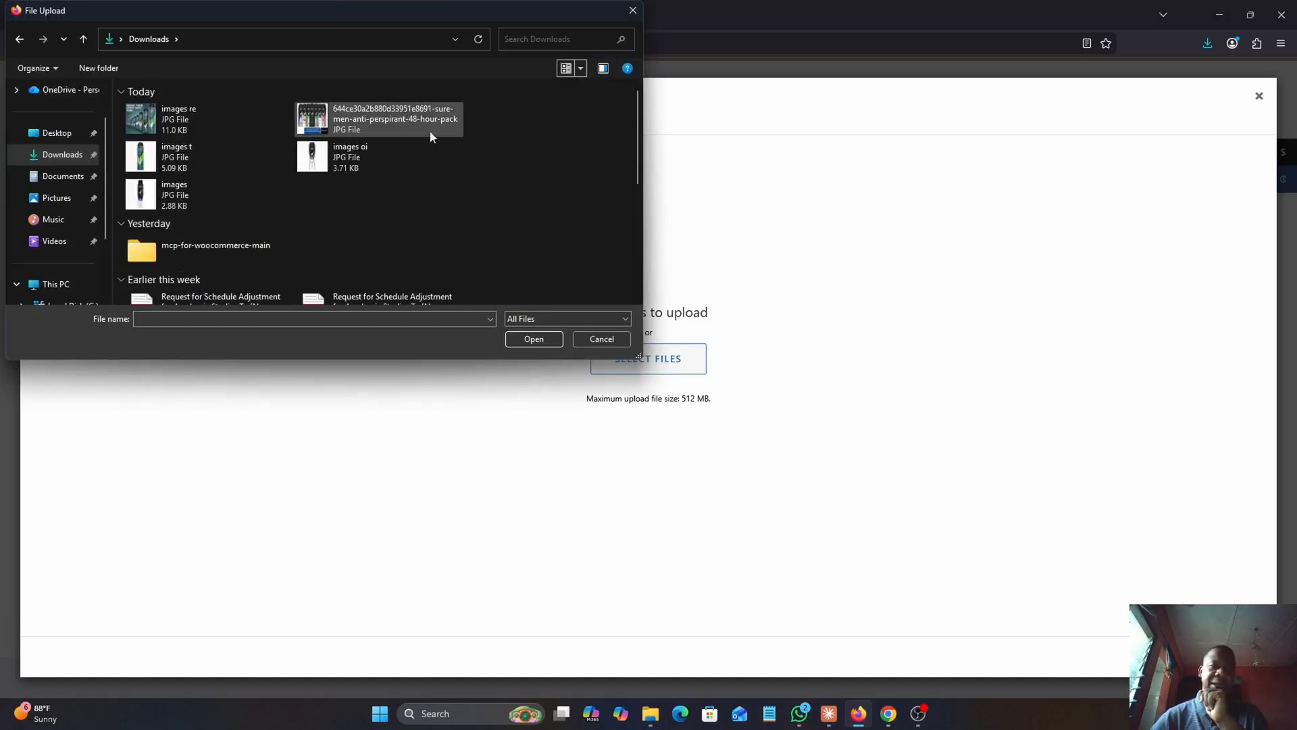
left_click(579, 68)
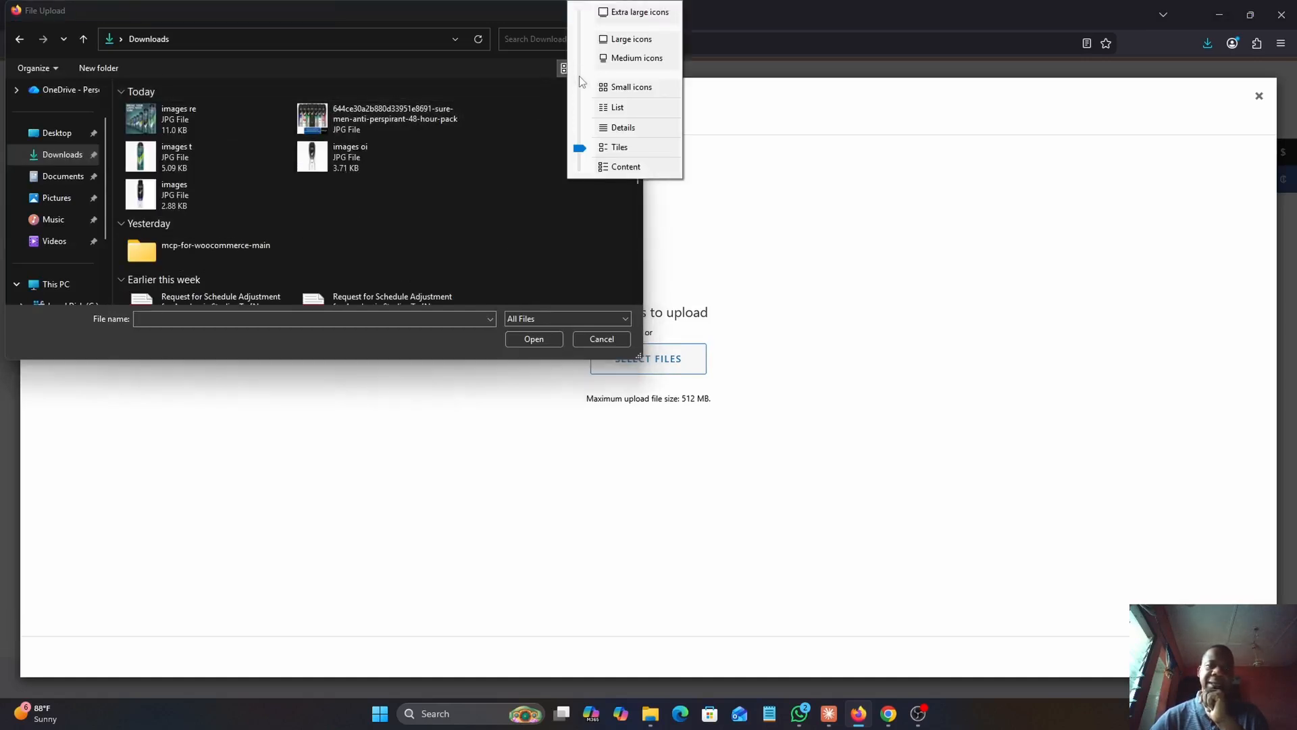
left_click(623, 37)
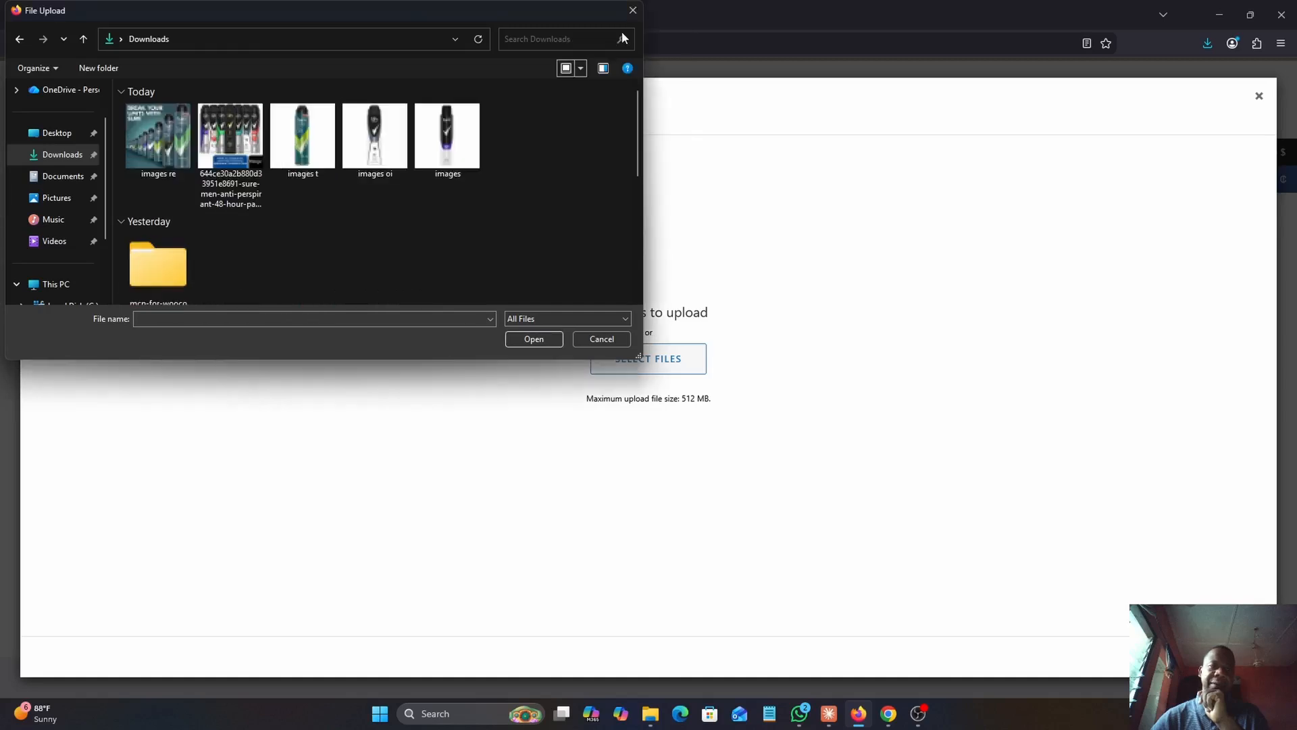
Upload "images re" and set it as the product's main image
left_click(236, 134)
left_click(159, 138)
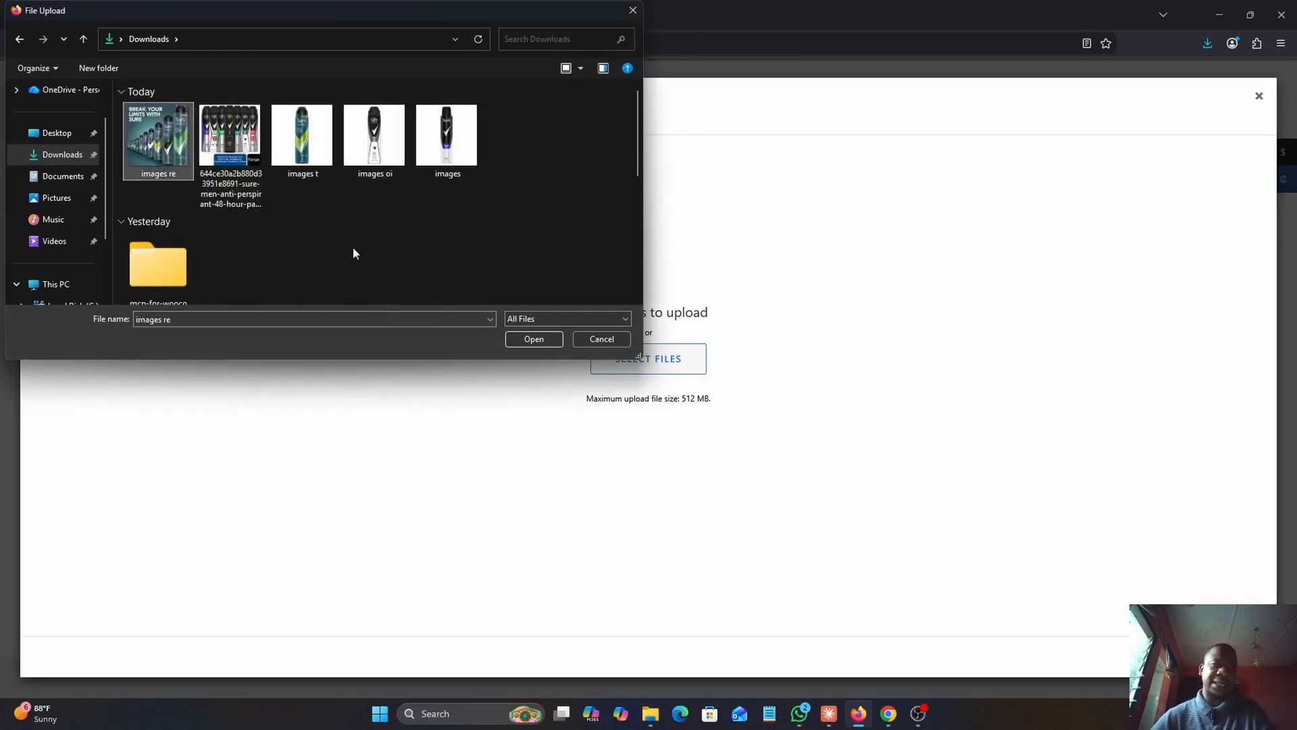
left_click(534, 340)
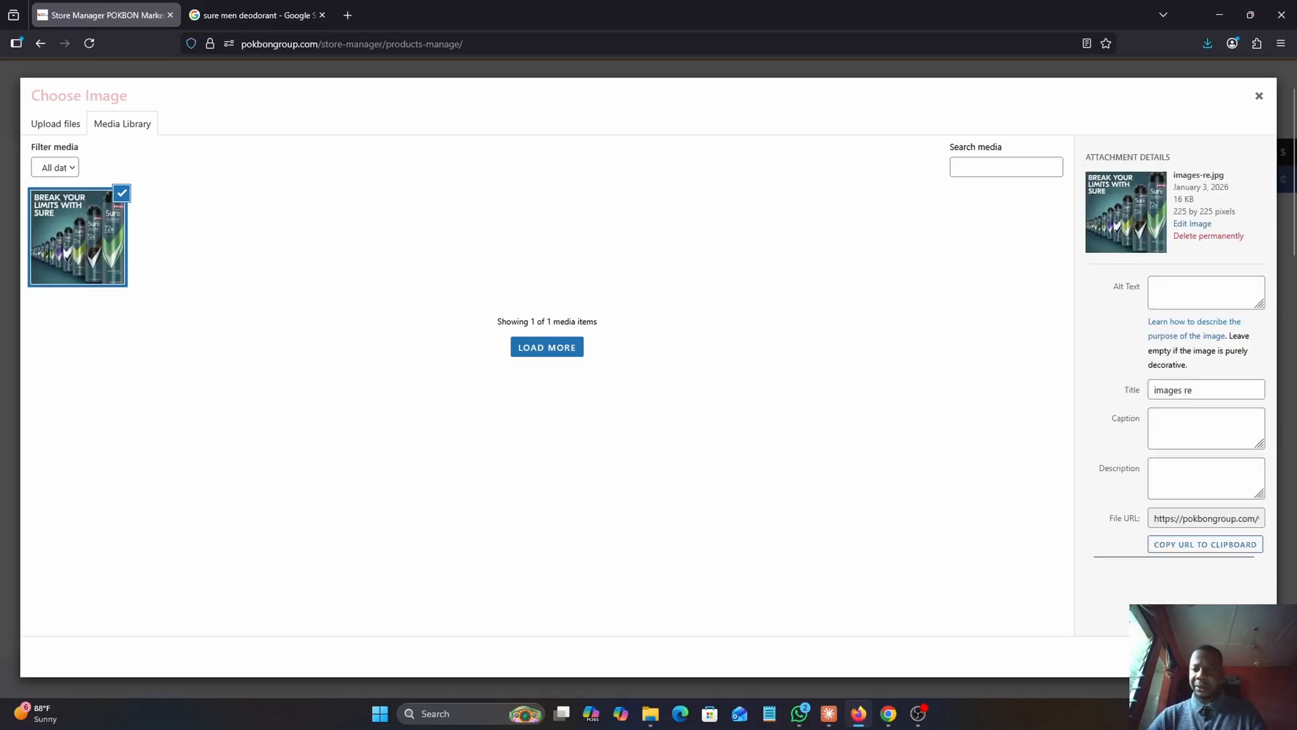
left_click(1221, 656)
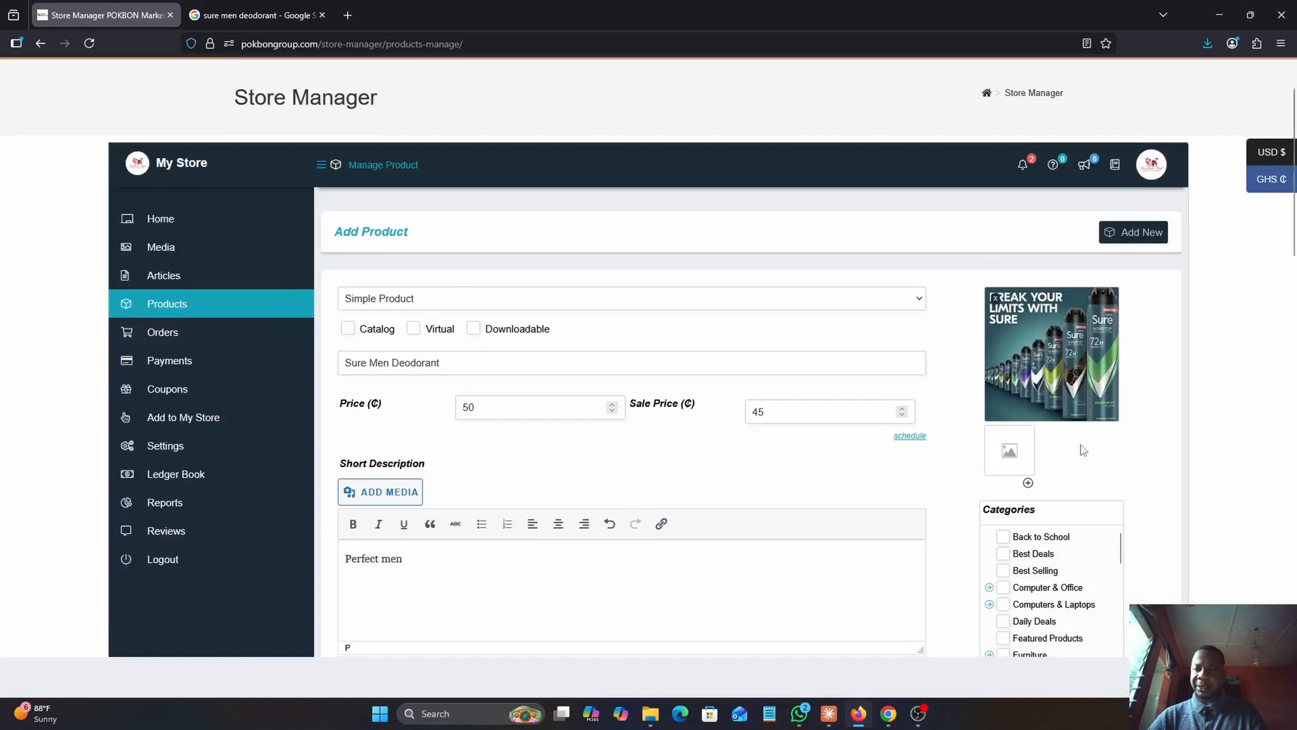
Upload all five downloaded Sure pictures and add them to the product's image gallery
scroll(1003, 394, "down", 2)
left_click(1004, 392)
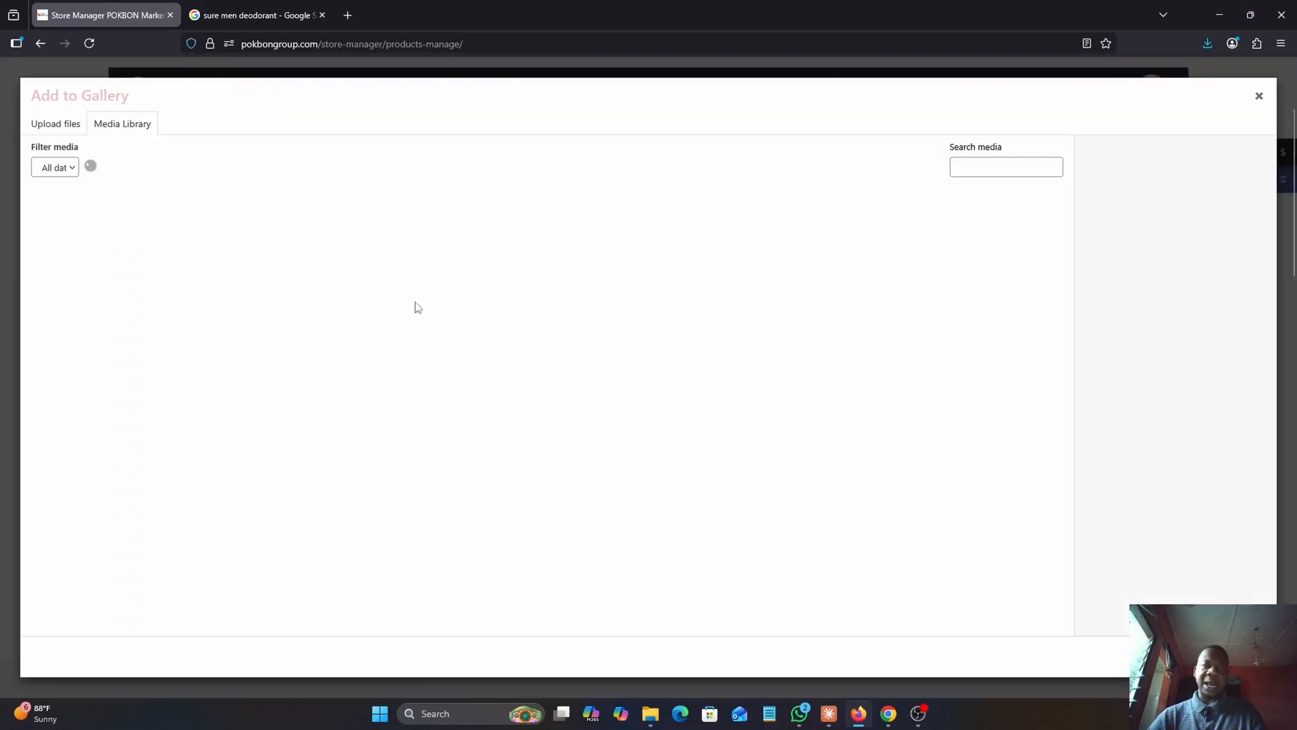
left_click(67, 126)
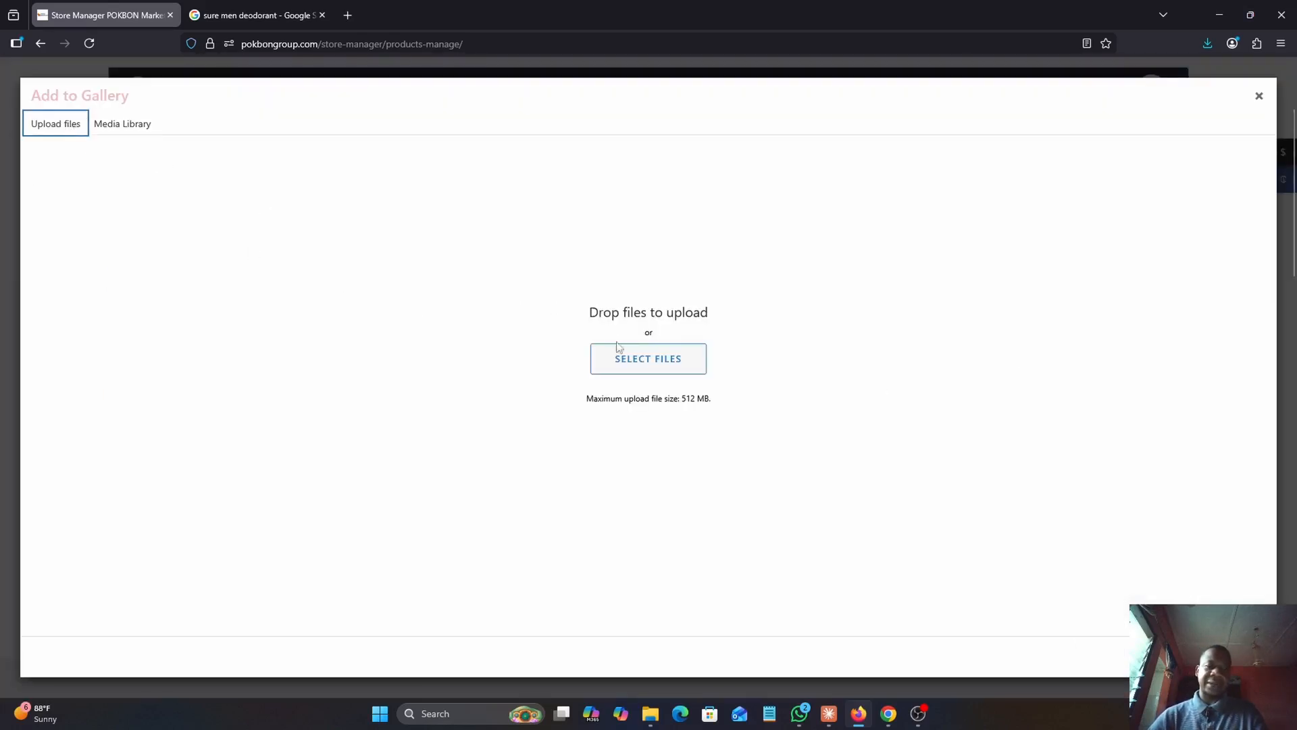
left_click(629, 366)
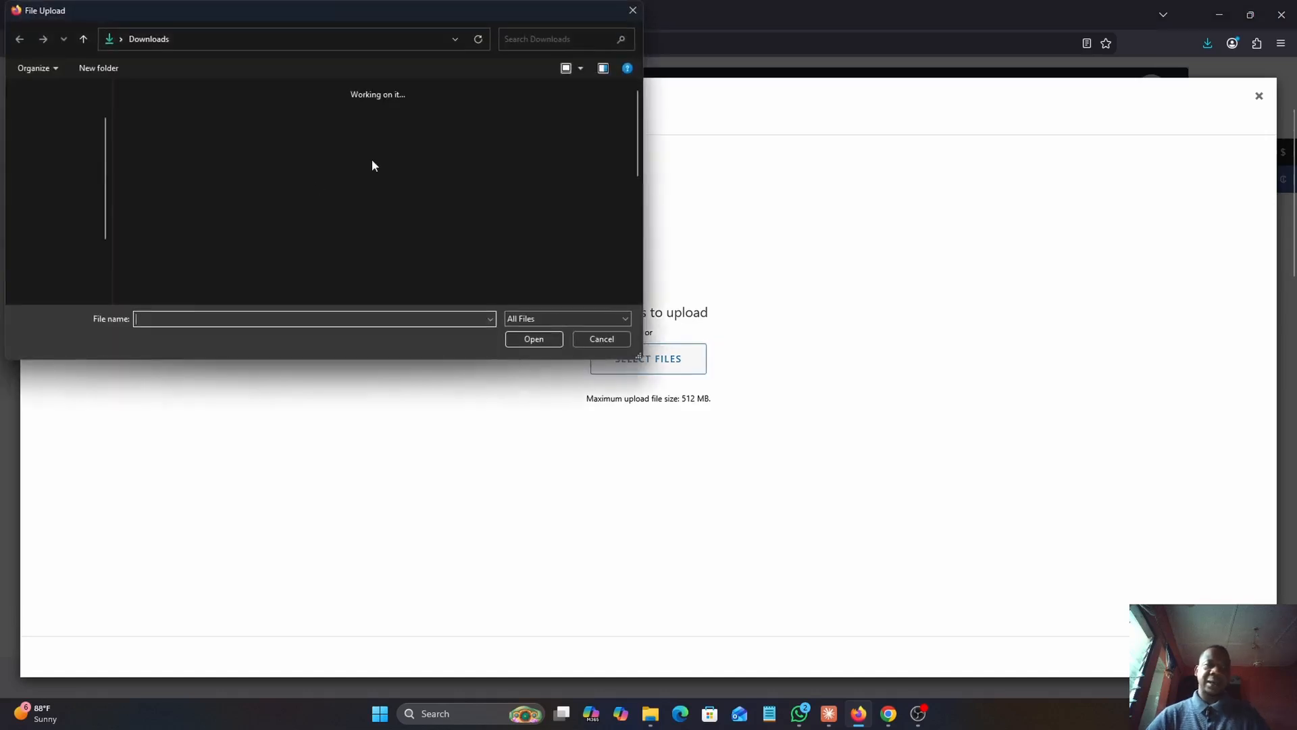
left_click_drag(519, 144, 128, 152)
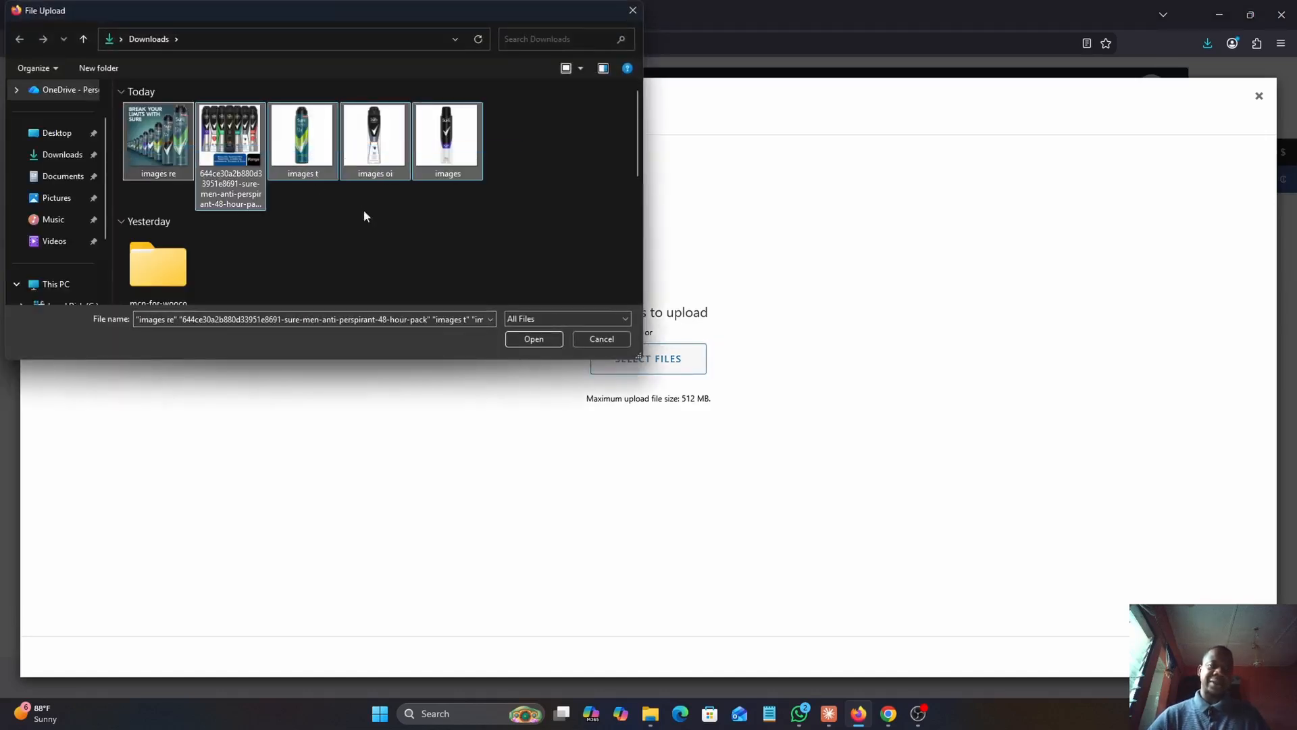
left_click(532, 340)
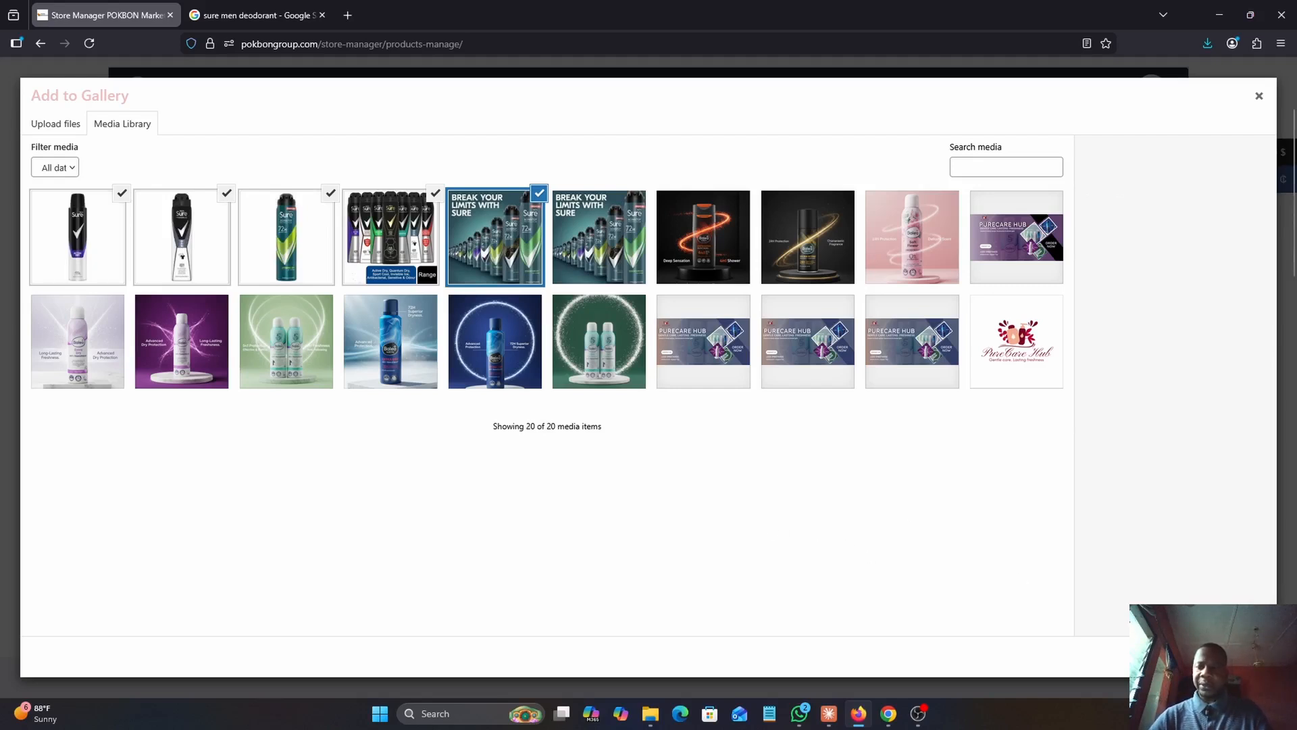
left_click(1230, 656)
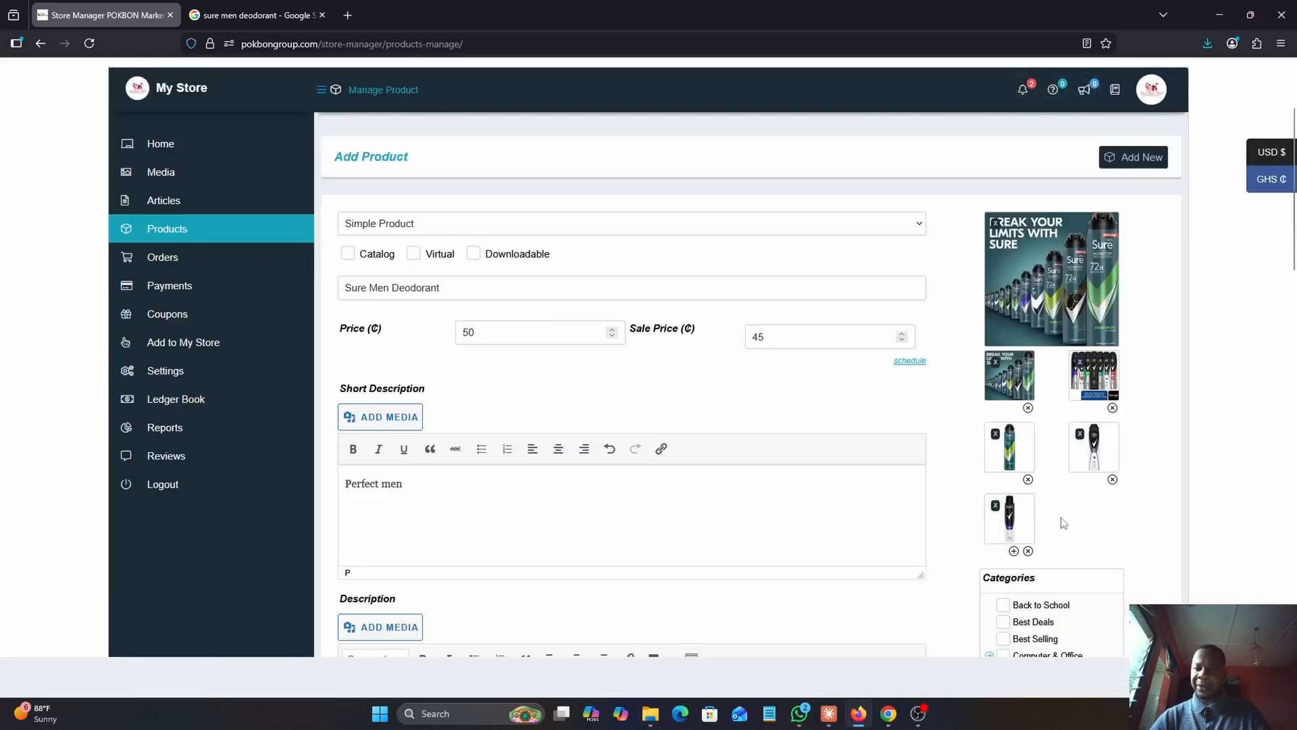
Assign the product to the Men's Sets subcategory under Men's Clothing
scroll(1060, 520, "down", 3)
scroll(1059, 449, "down", 5)
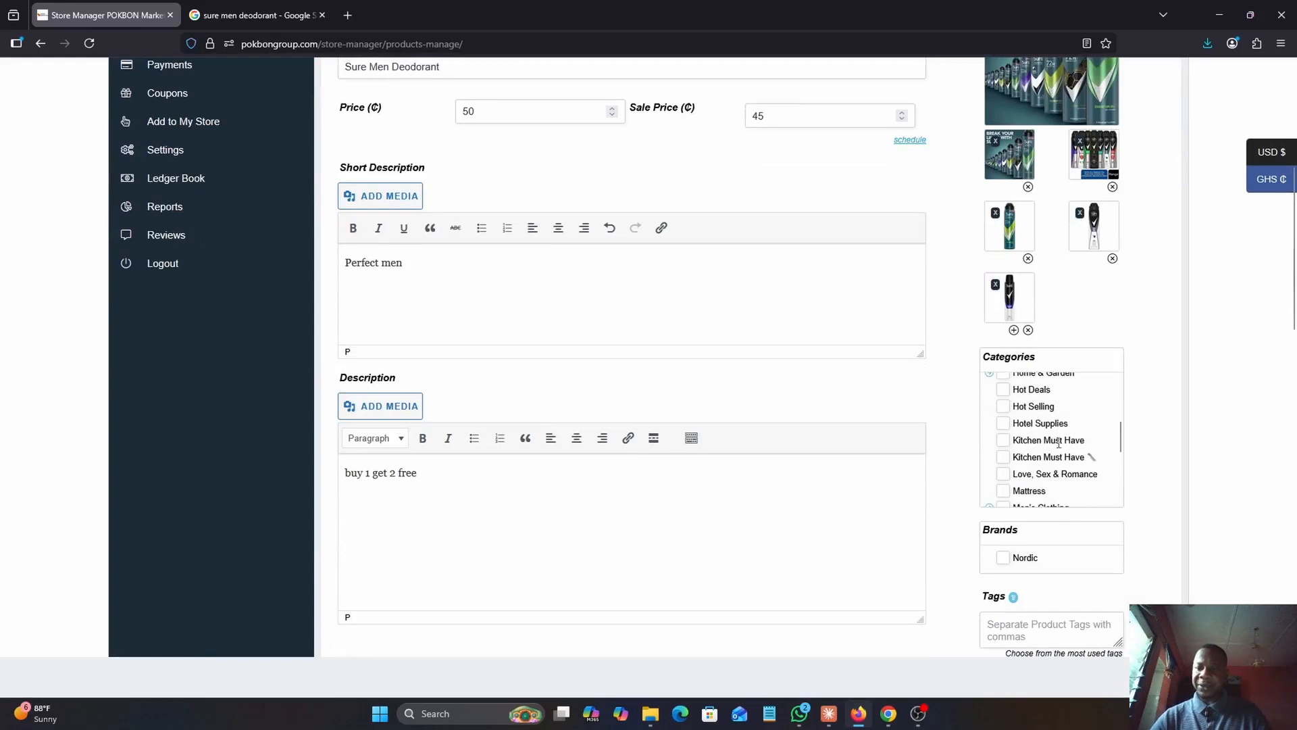
scroll(1059, 446, "down", 1)
scroll(1059, 444, "up", 2)
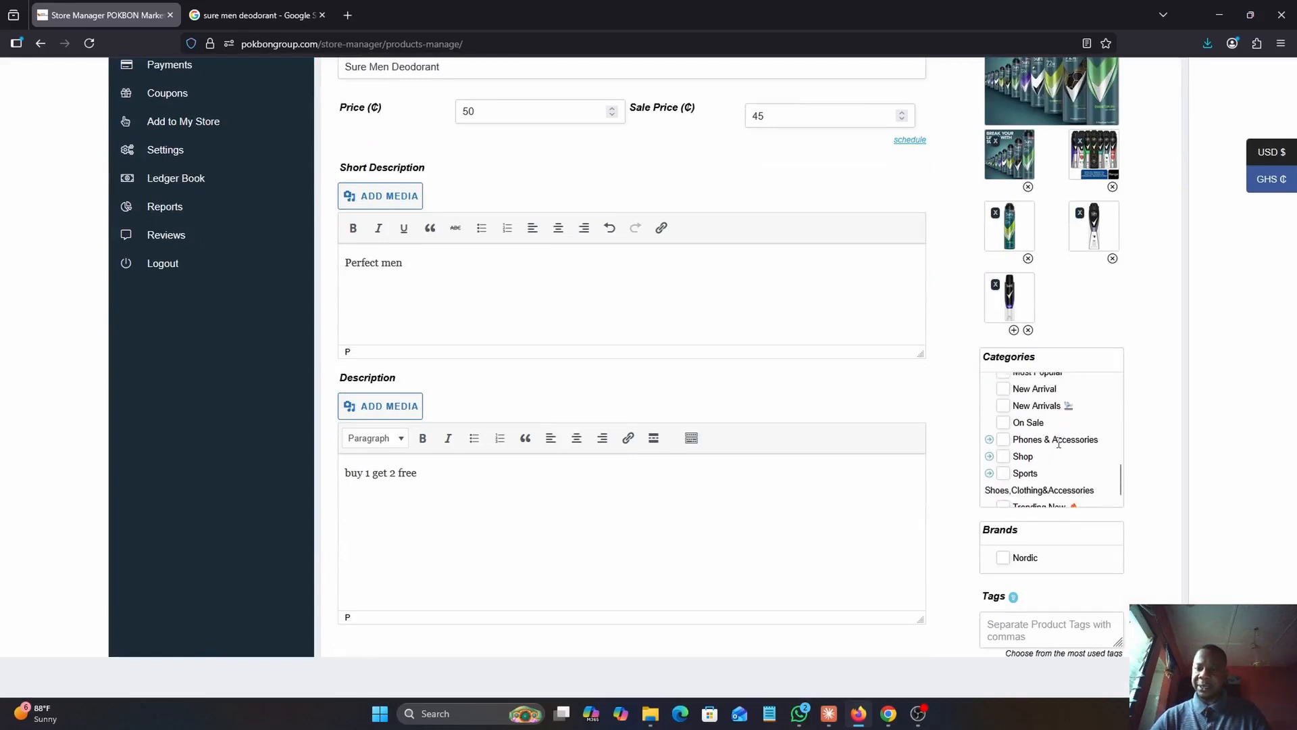
scroll(1058, 443, "up", 5)
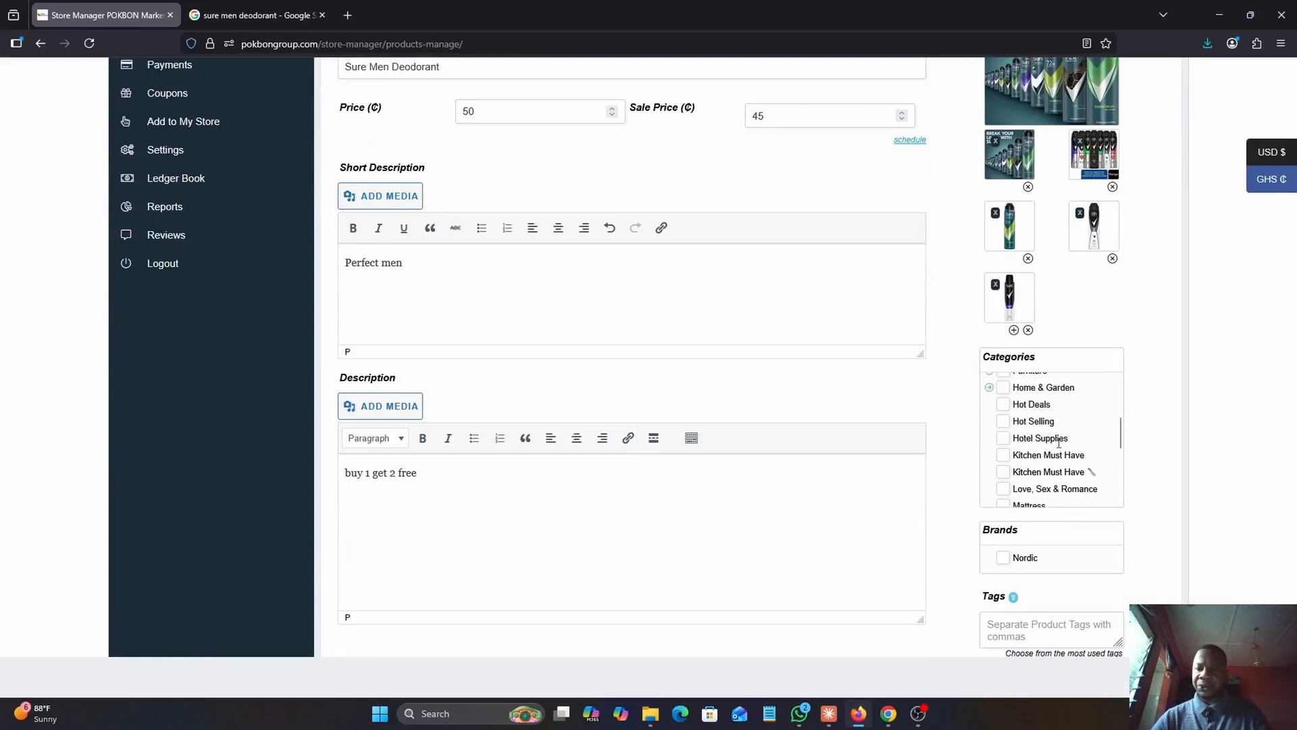
scroll(1059, 442, "up", 4)
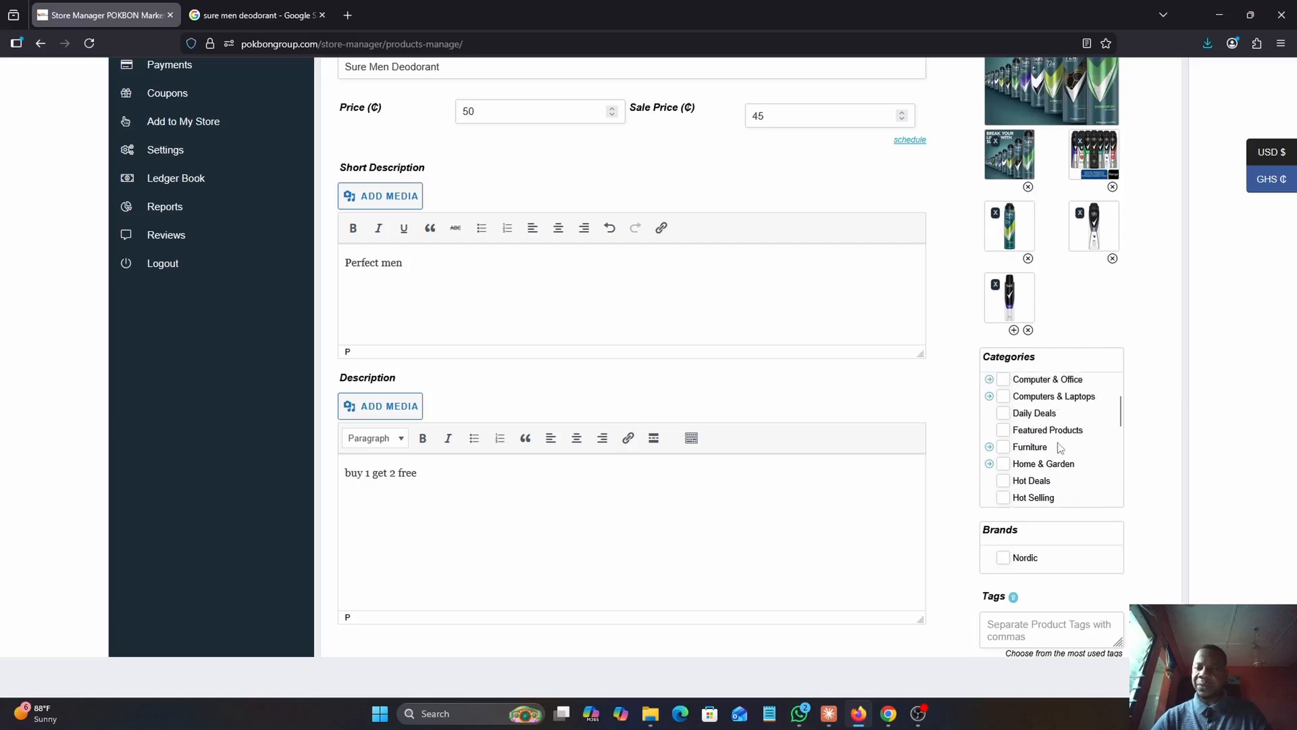
scroll(1058, 447, "up", 1)
scroll(1059, 447, "down", 1)
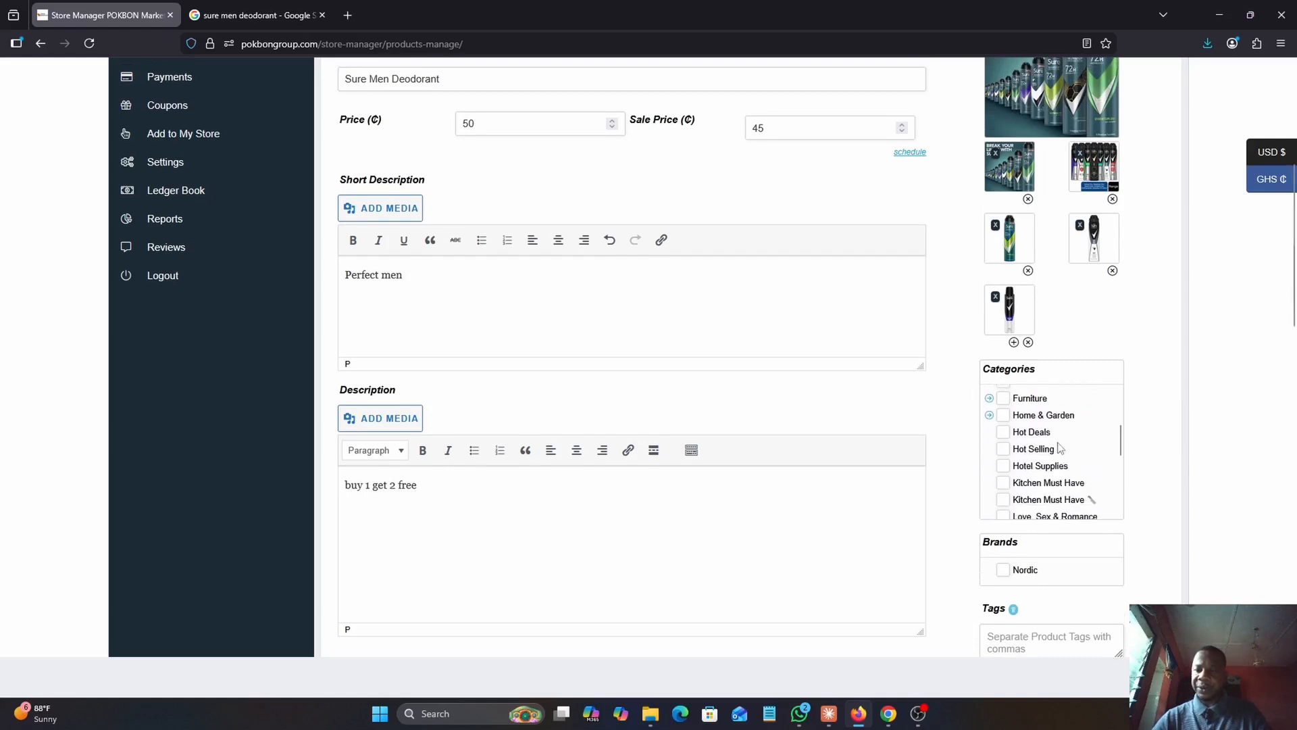
scroll(1059, 448, "down", 1)
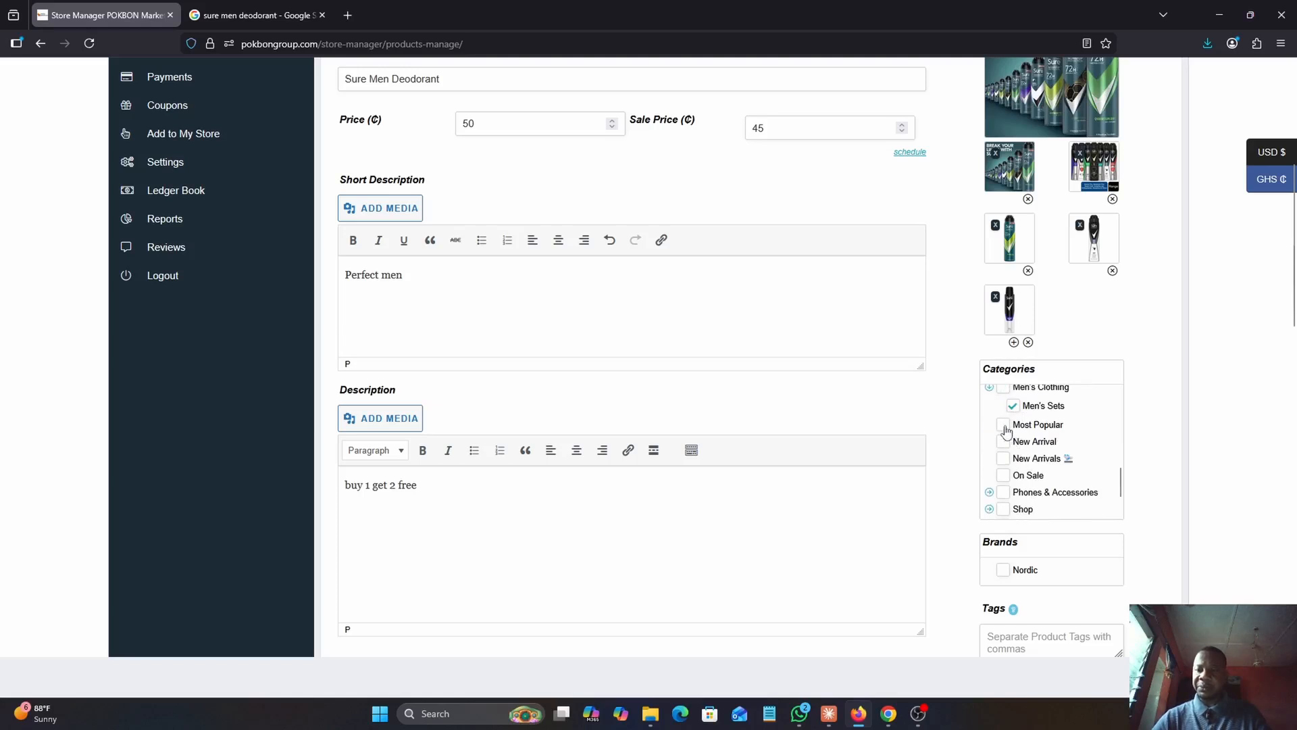
Add the product to the Trending Now and Best Deals categories as well
scroll(1044, 452, "down", 2)
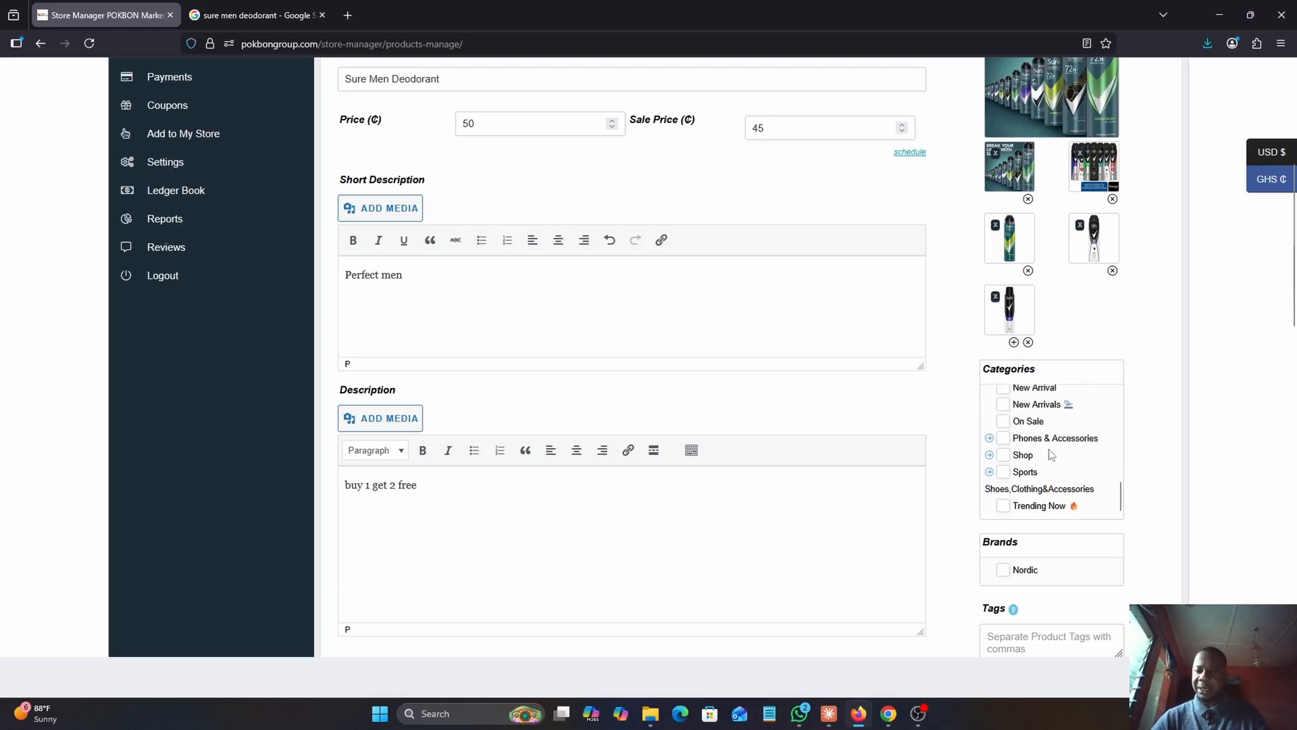
left_click(1004, 506)
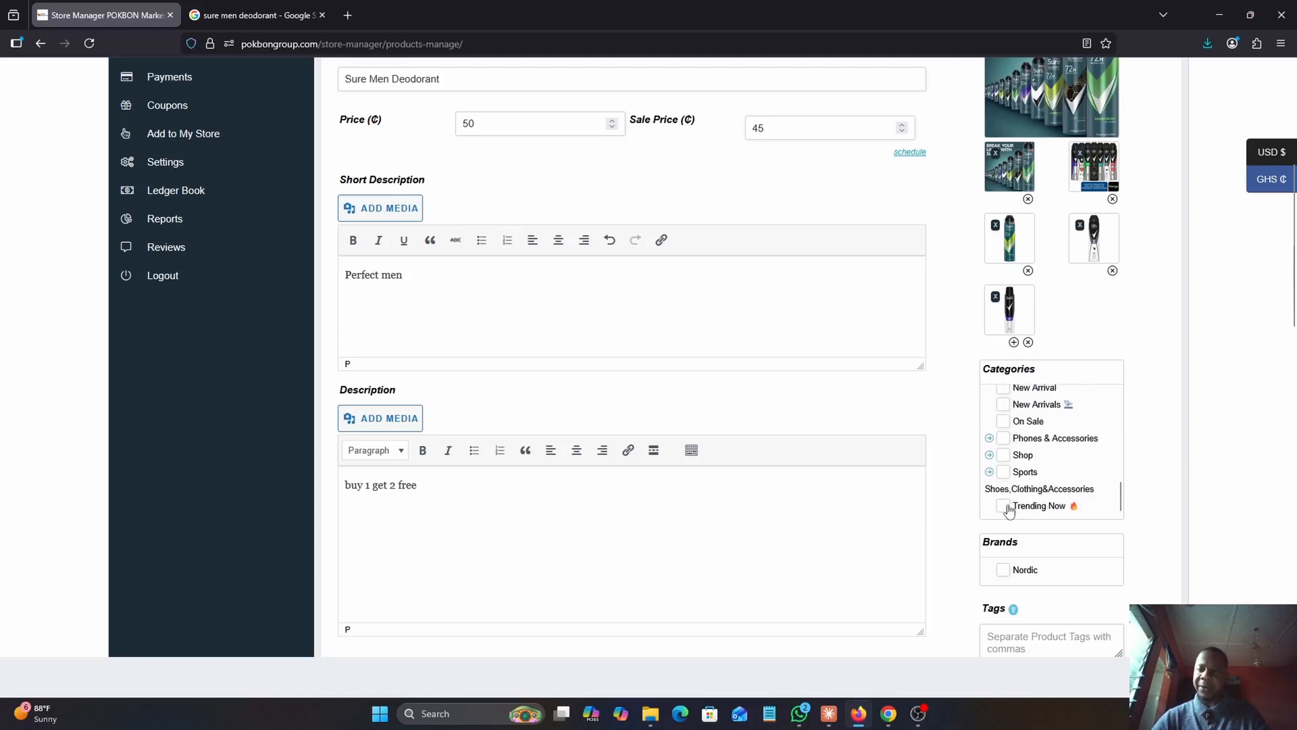
scroll(1056, 463, "up", 5)
scroll(1056, 463, "up", 5)
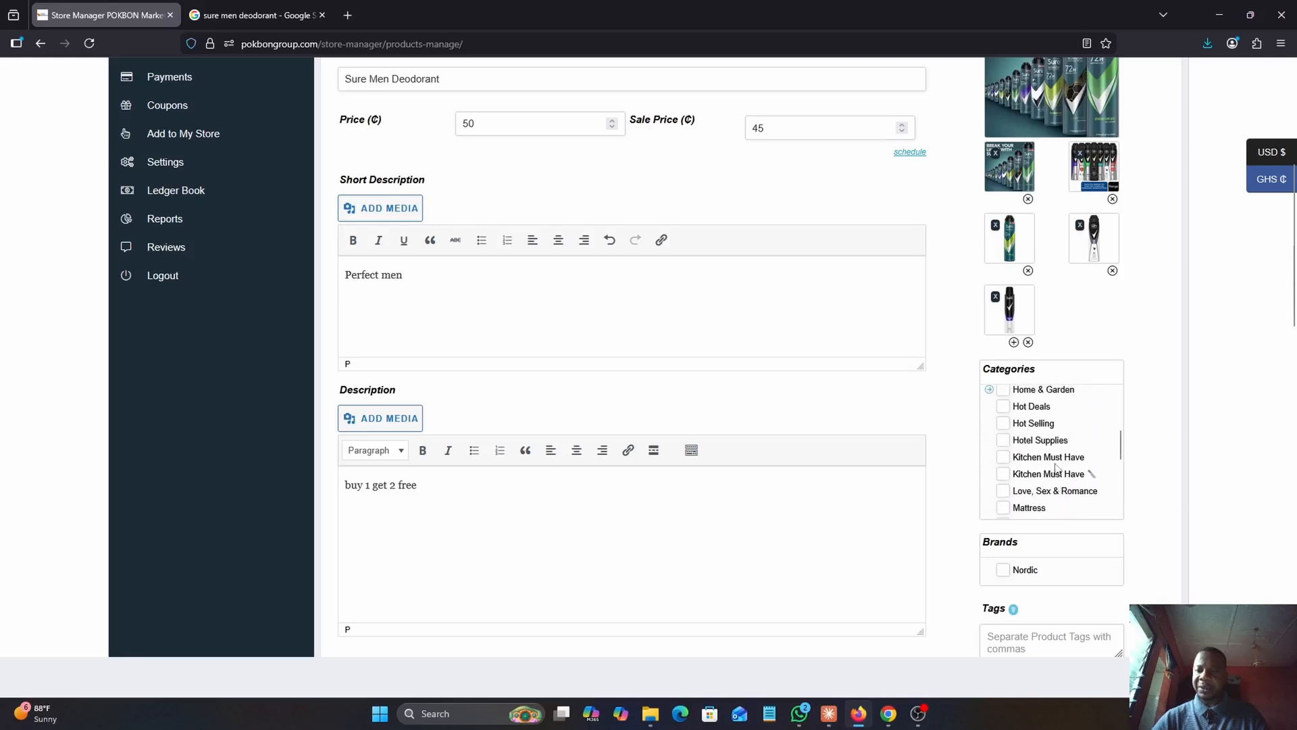
scroll(1056, 464, "up", 2)
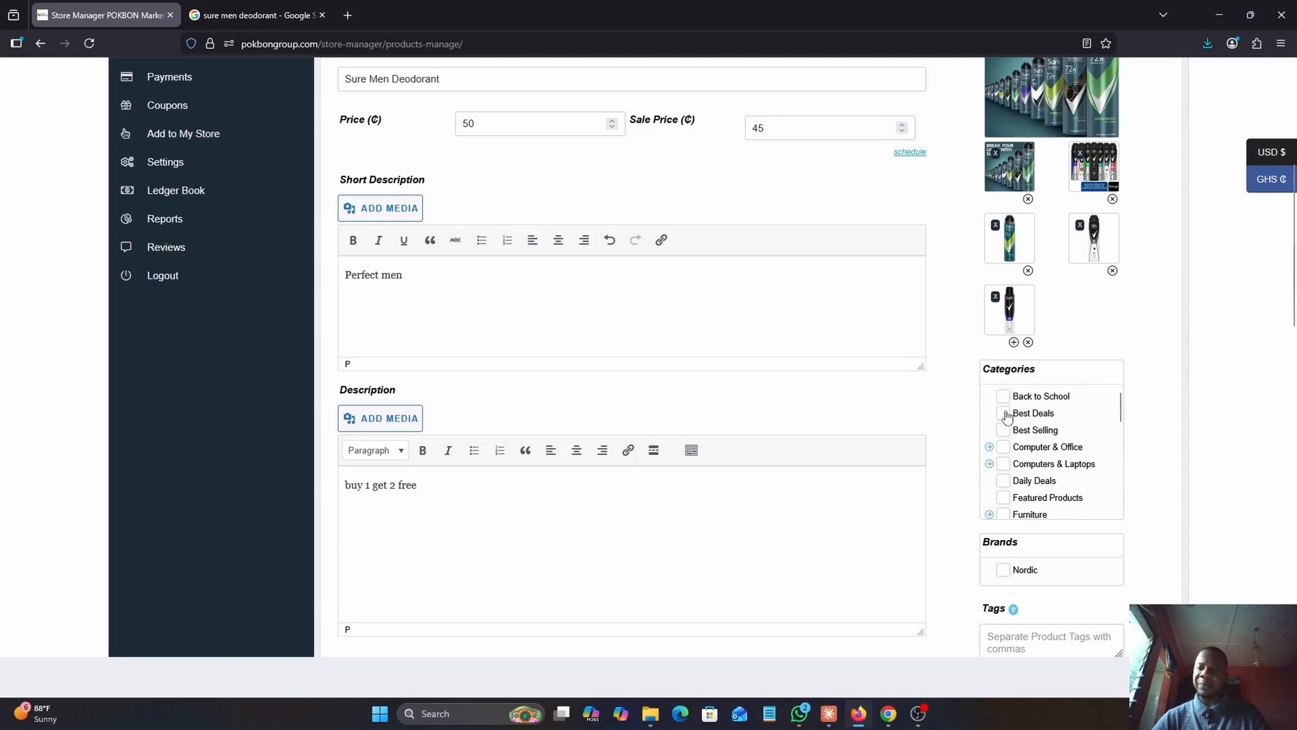
left_click(1004, 413)
Enter "sure men, men" as the product's tags
scroll(962, 430, "down", 3)
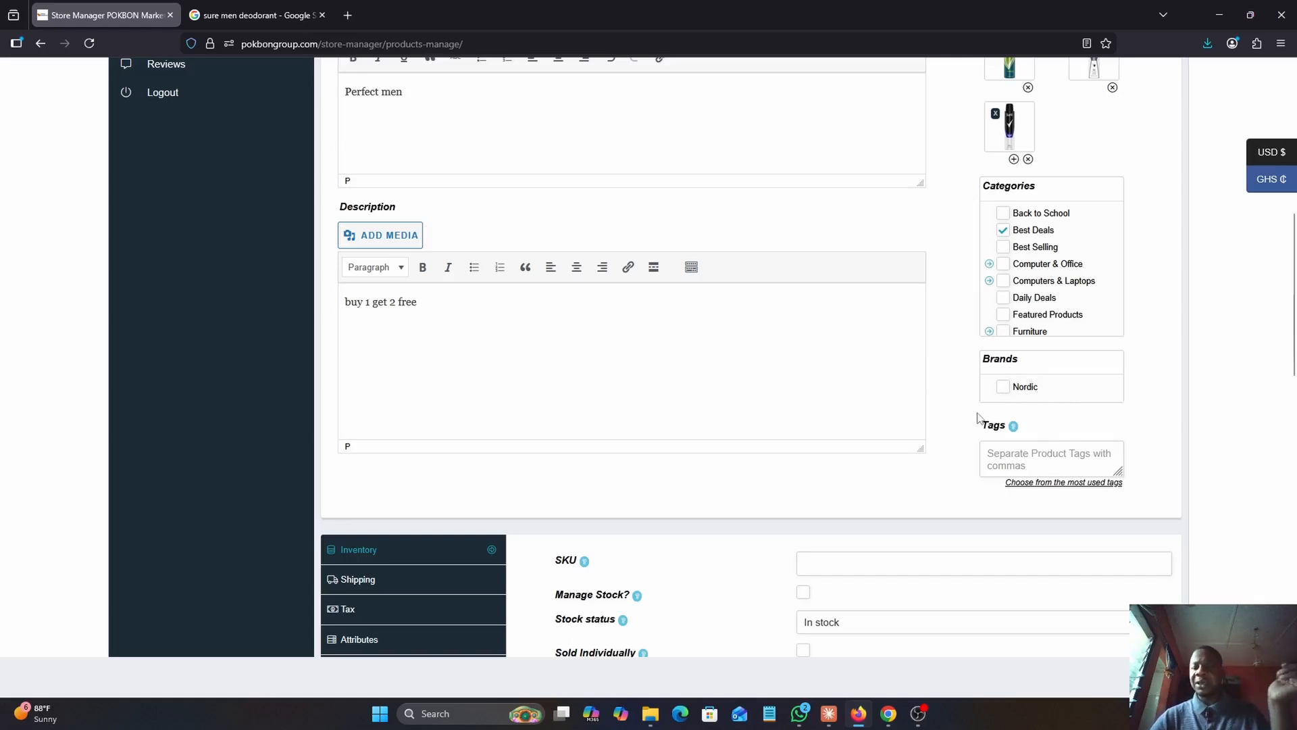
left_click(1000, 449)
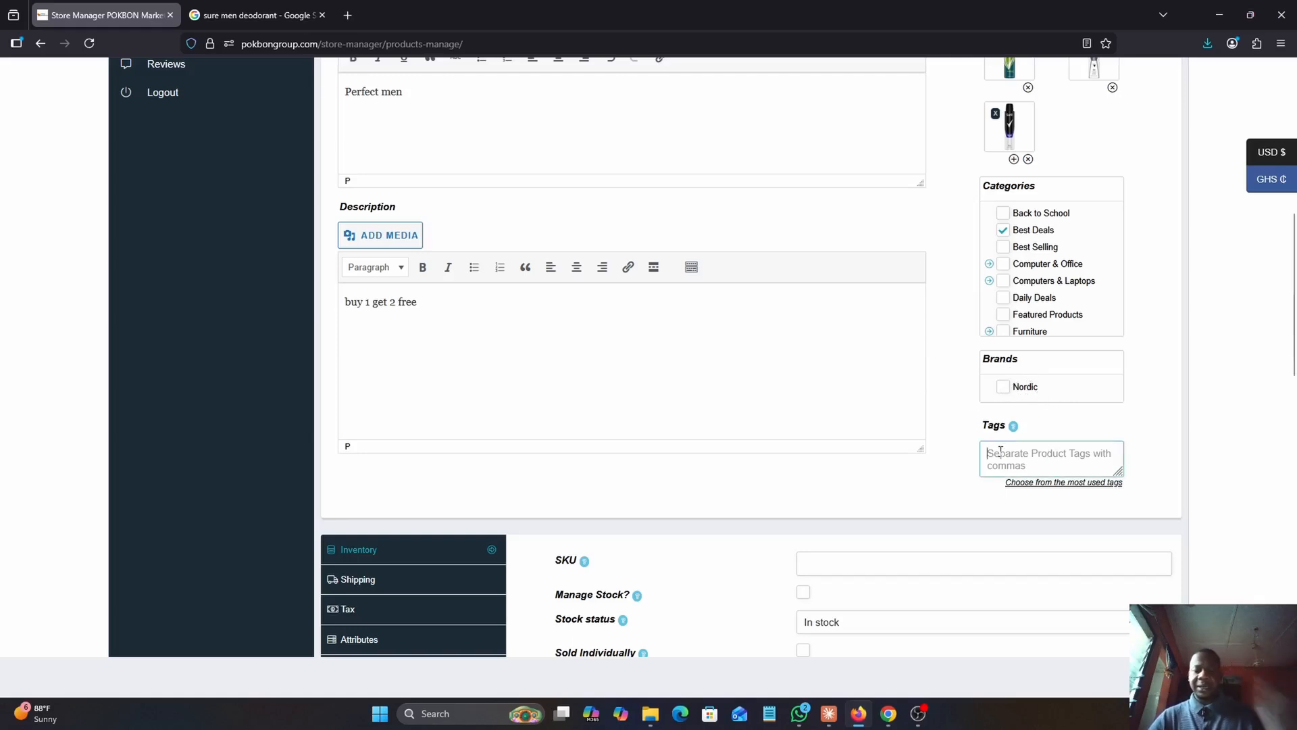
type("s")
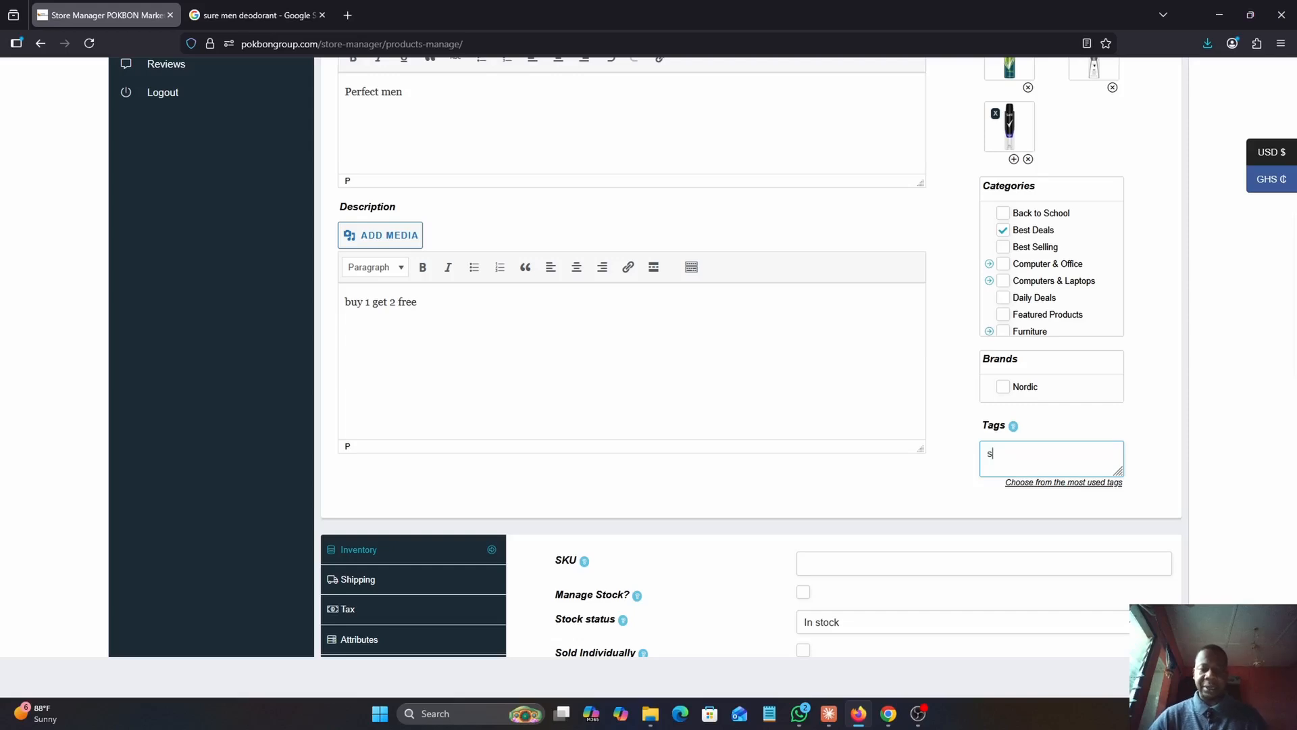
type("ure mean")
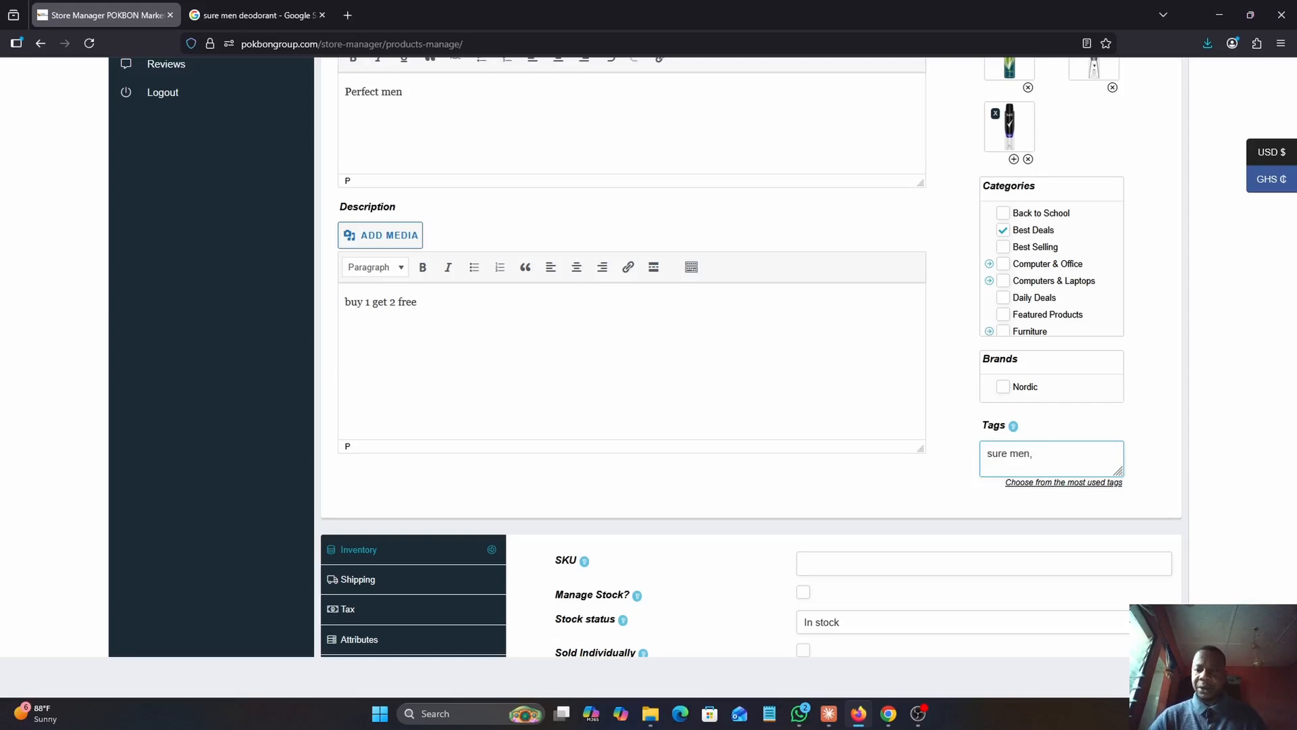
type(", mean")
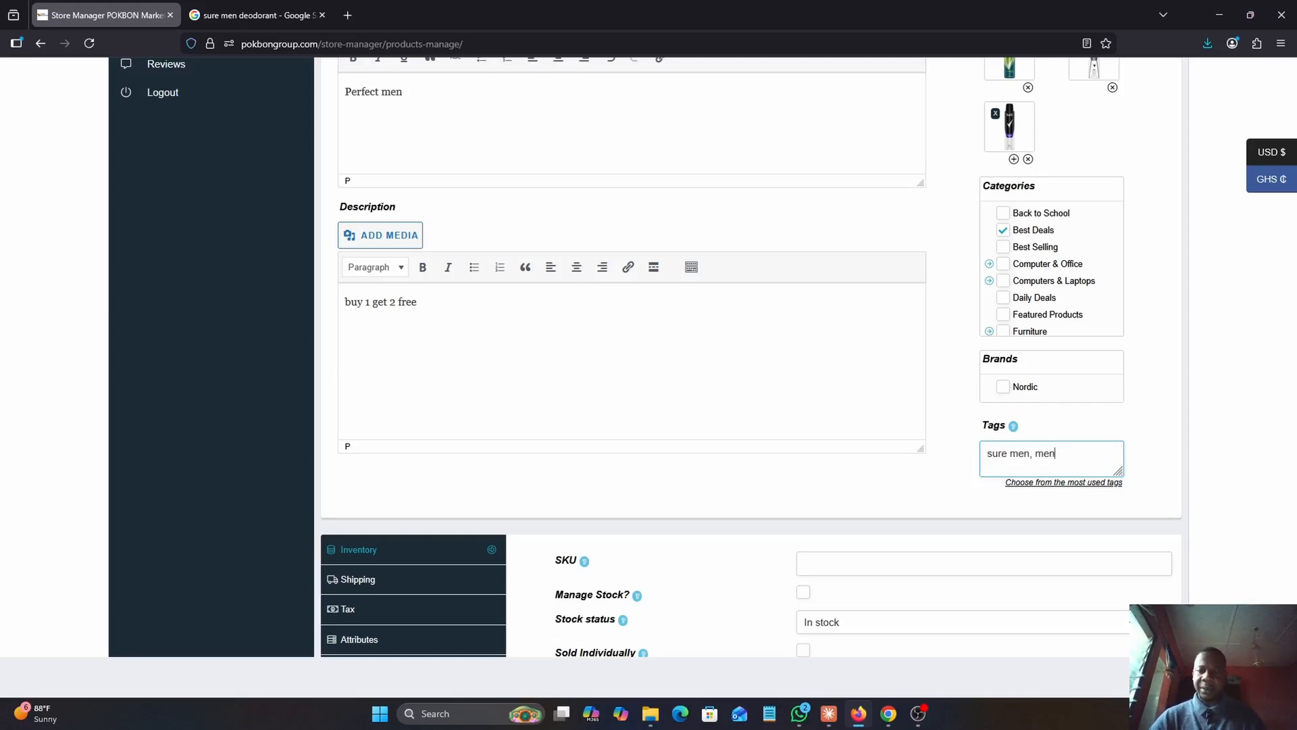
Copy the full title of the Look Alyfe Sure Men Quantum Dry listing from Google Images and return to the Add Product page
scroll(857, 381, "up", 1)
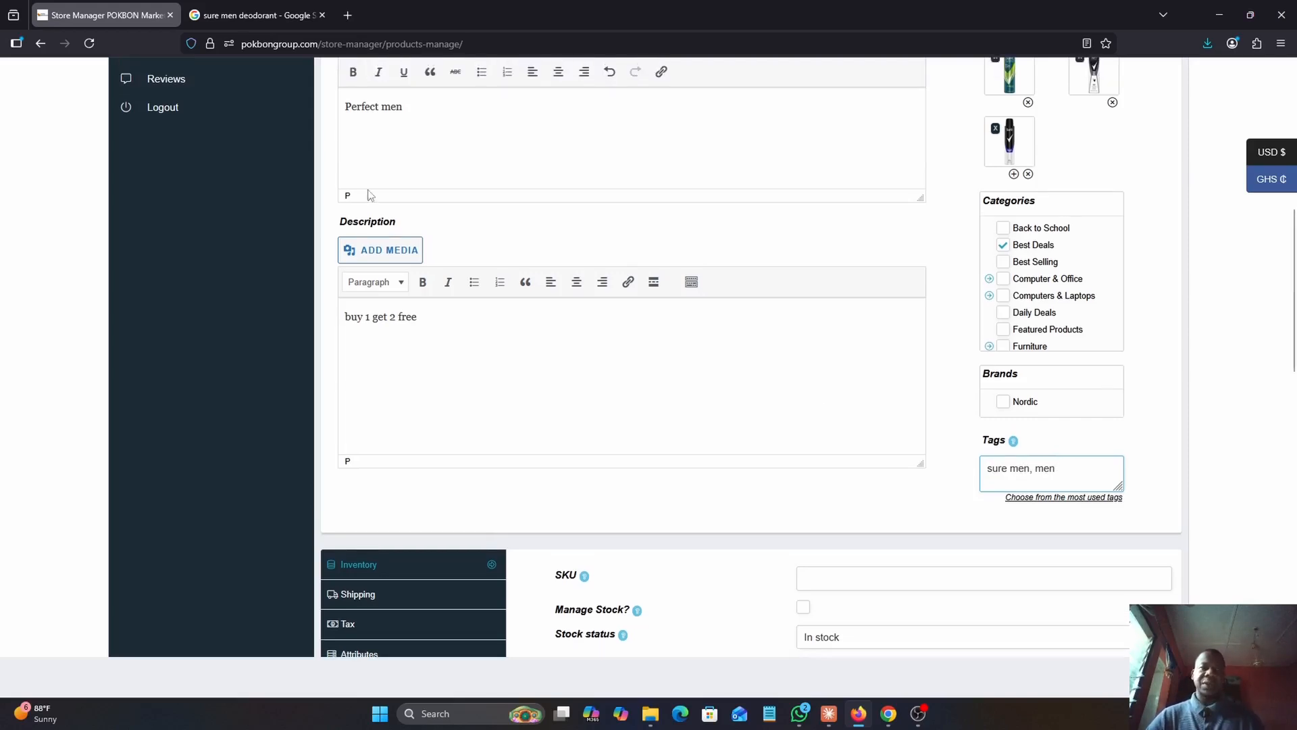
left_click(230, 6)
scroll(824, 313, "down", 2)
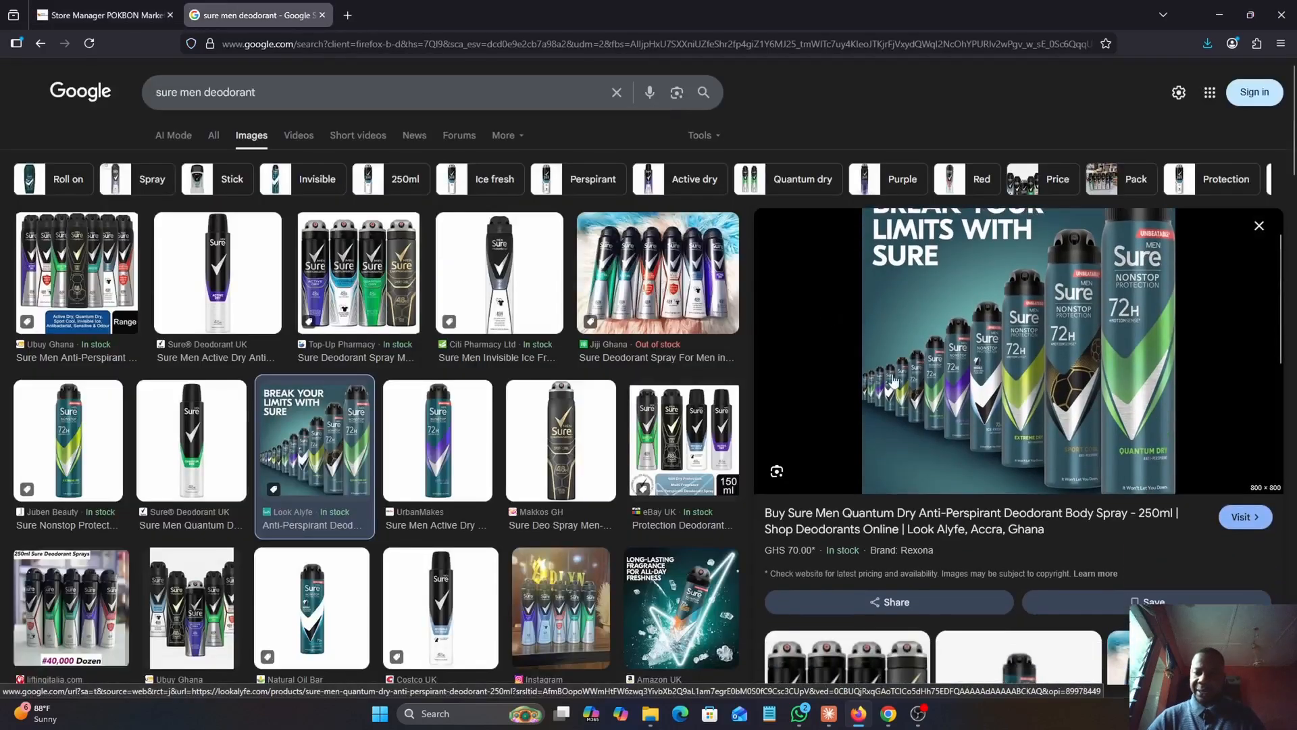
left_click_drag(1084, 531, 945, 523)
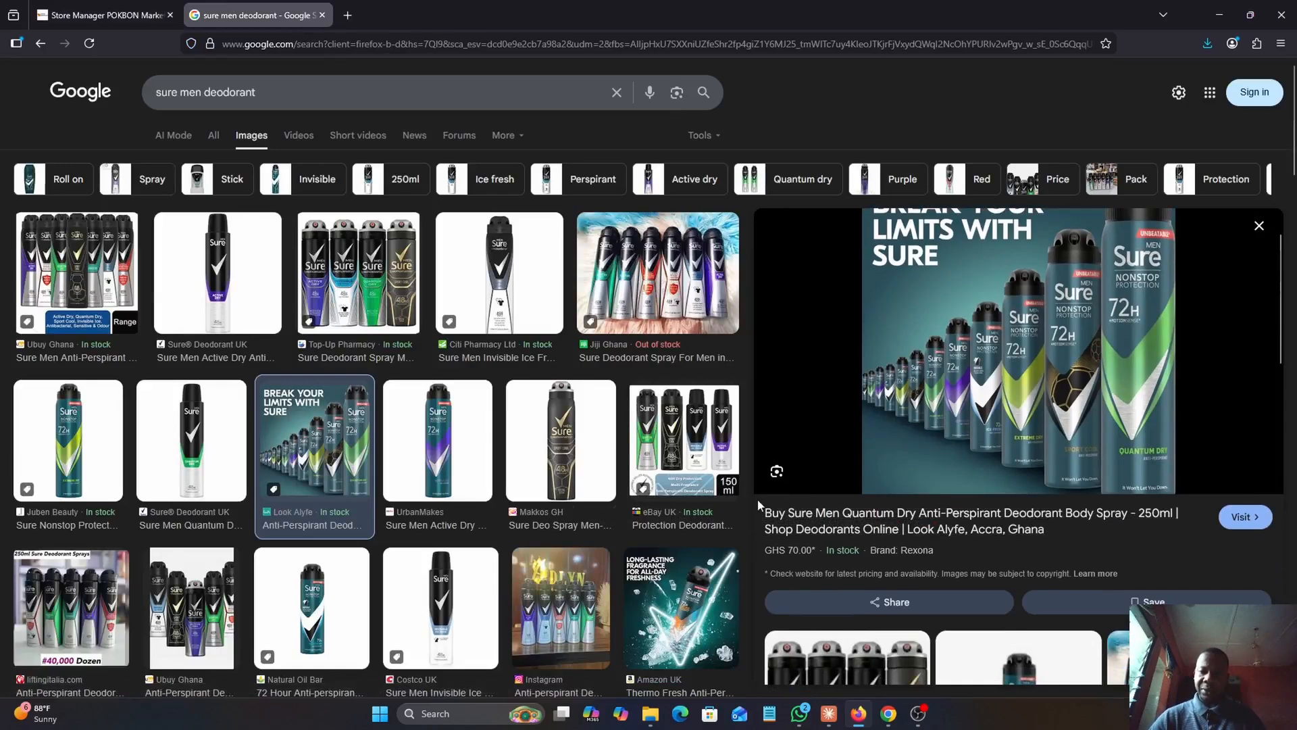
left_click_drag(760, 506, 1079, 534)
key("ctrl+c")
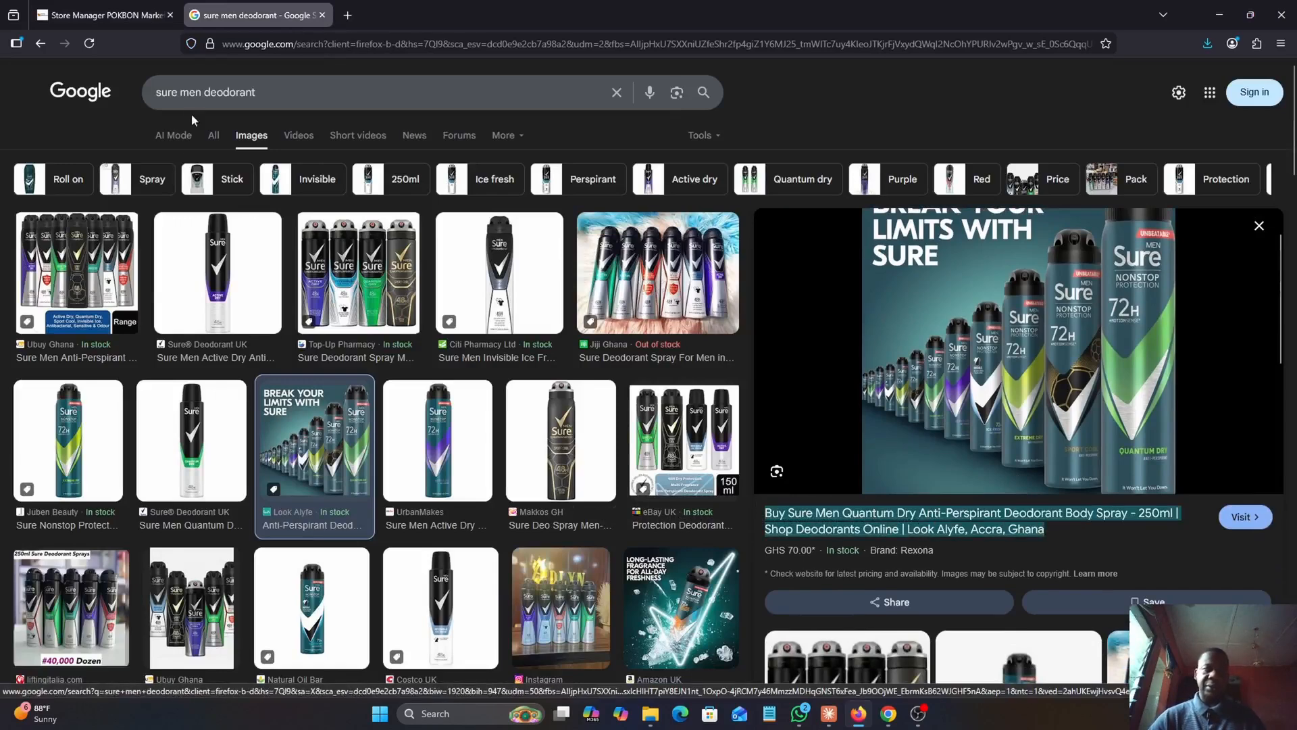
key("ctrl+Tab")
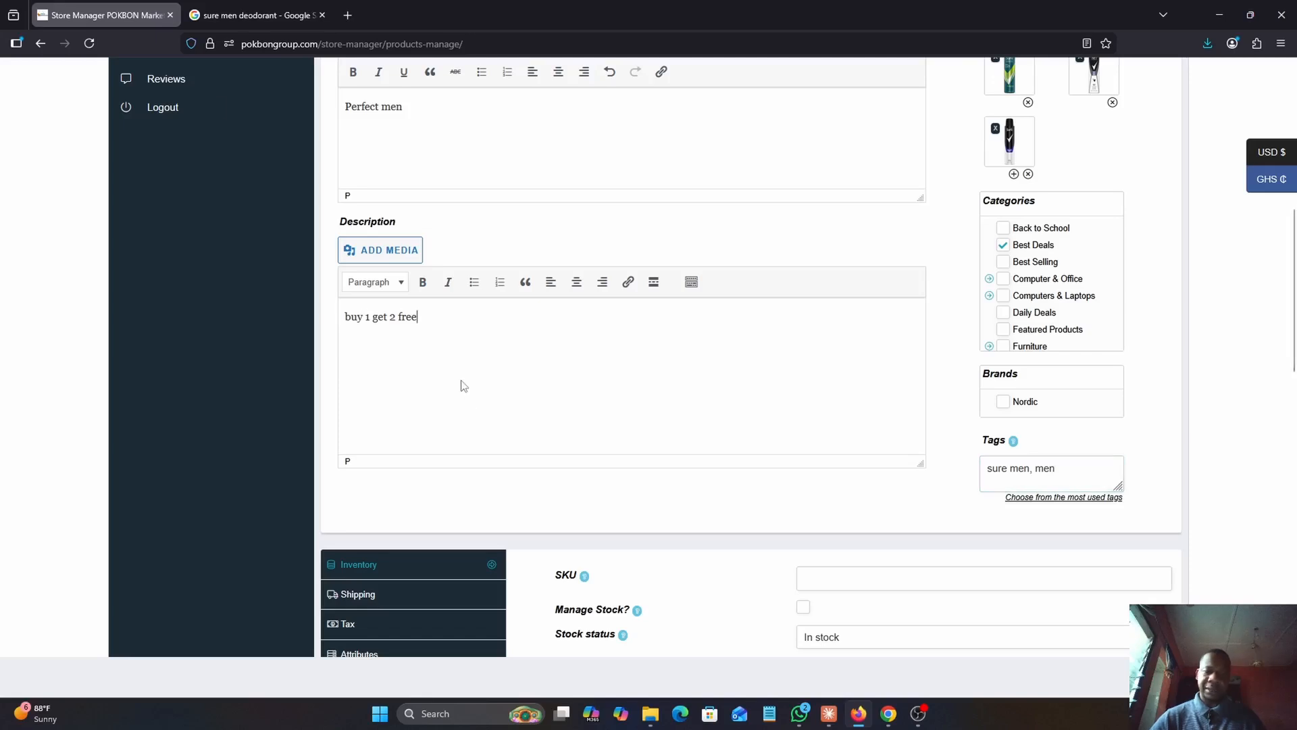
Paste the copied title with its formatting into the product description and try to replace its link address with the copied text
key("ctrl+v")
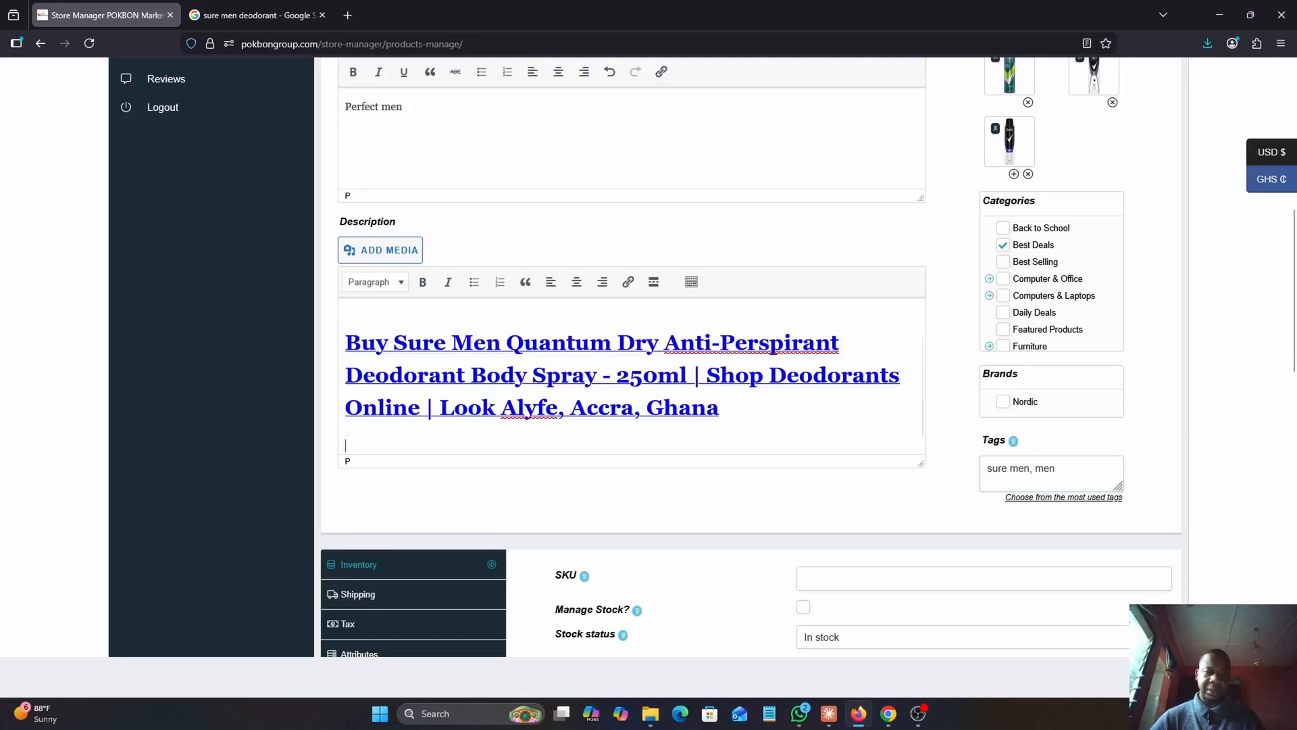
right_click(618, 350)
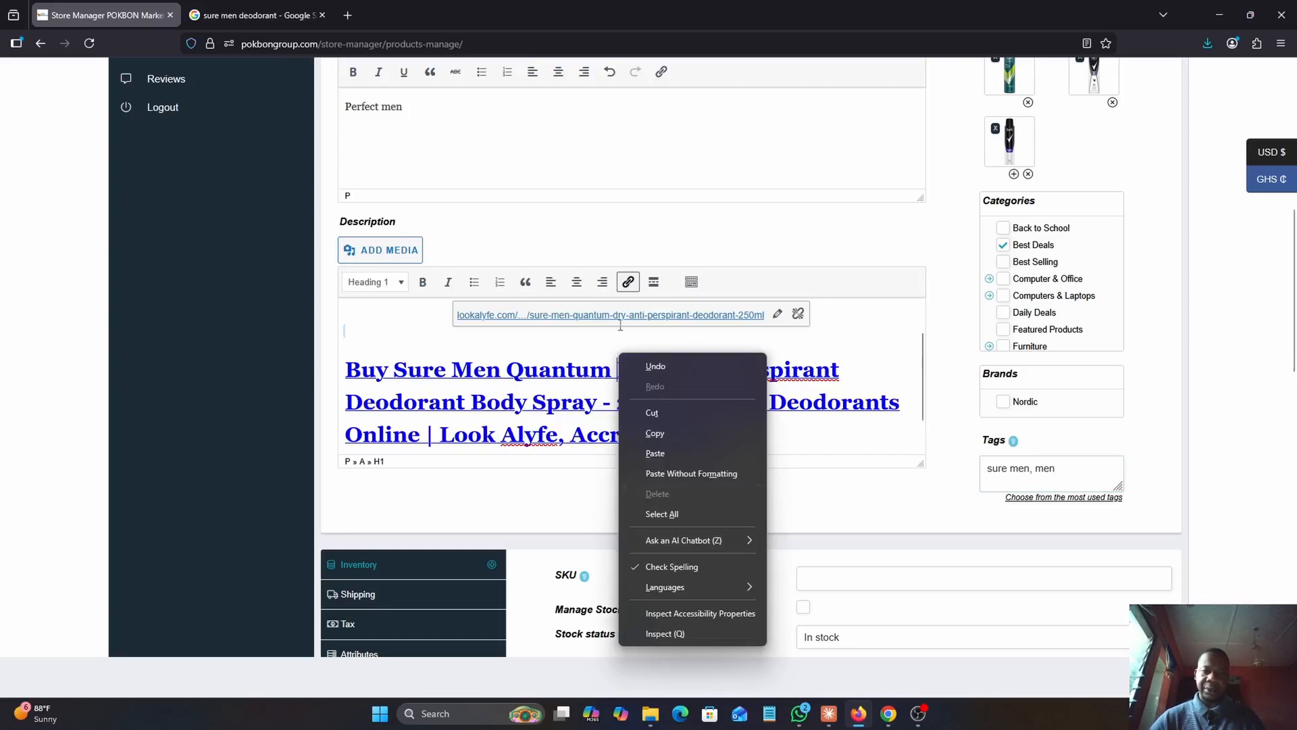
left_click(629, 282)
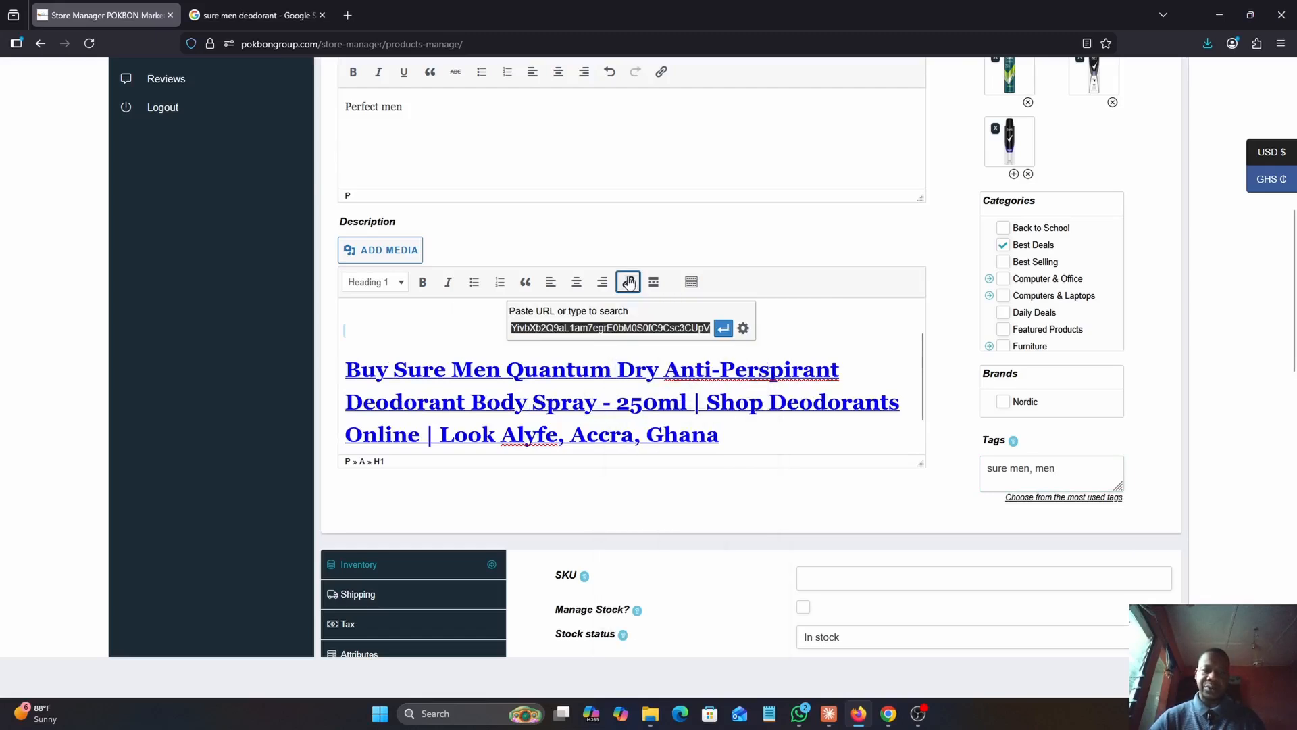
left_click(691, 326)
key("ctrl+a")
key("BackSpace")
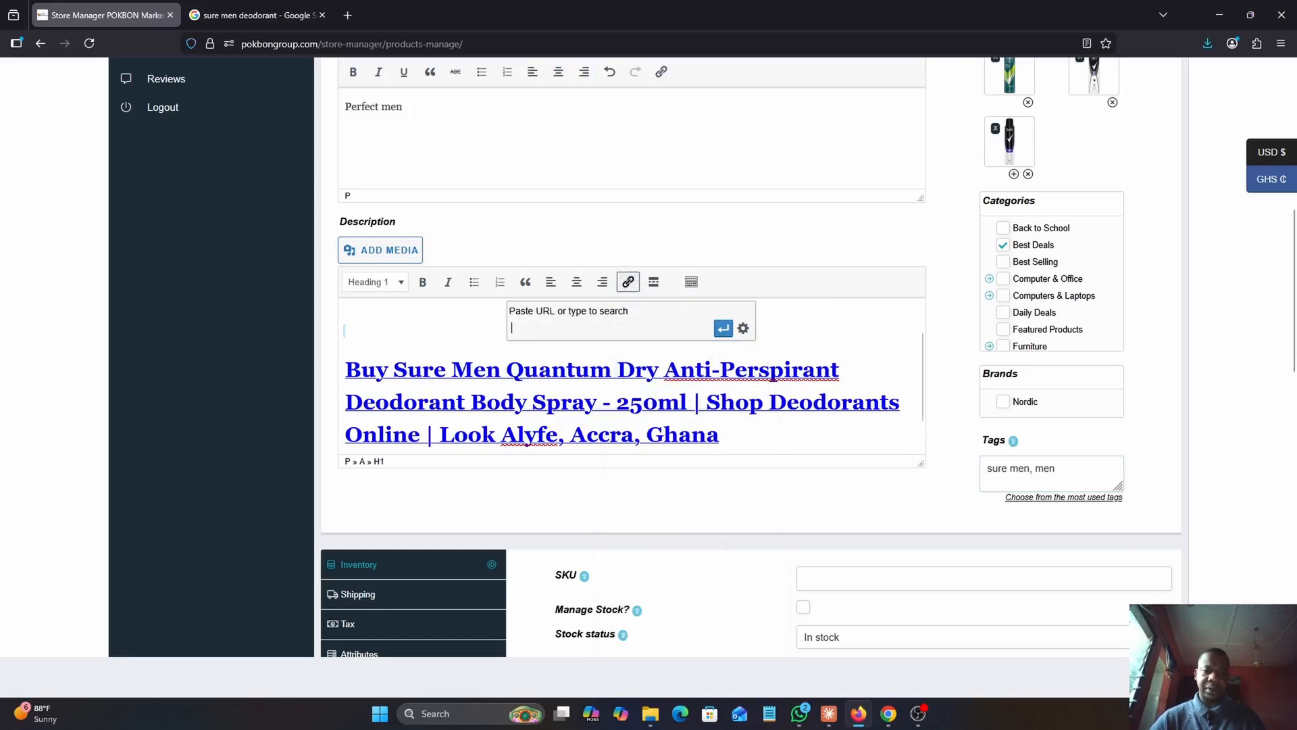
key("ctrl+v")
left_click(724, 329)
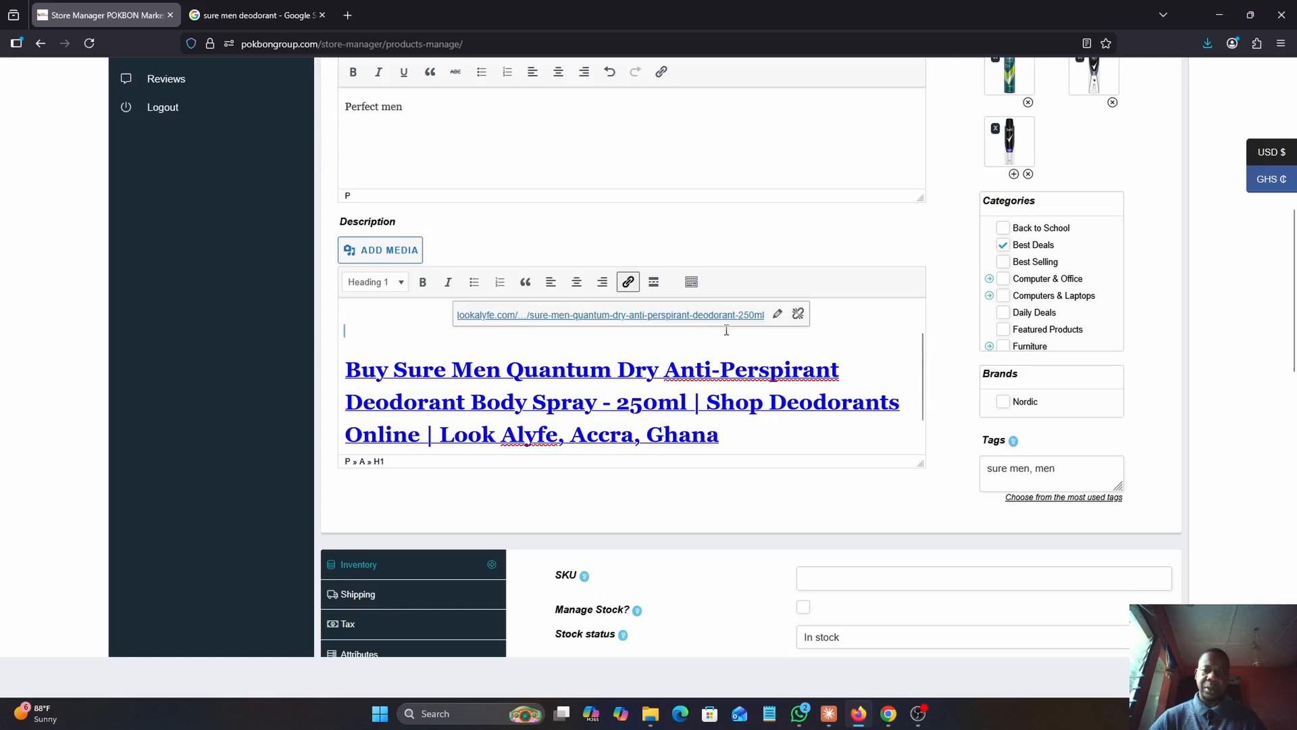
Clear the product description and fill it with the copied "Buy Sure Men Quantum Dry Anti-Perspirant Deodorant Body Spray - 250ml" title as unformatted text
right_click(710, 404)
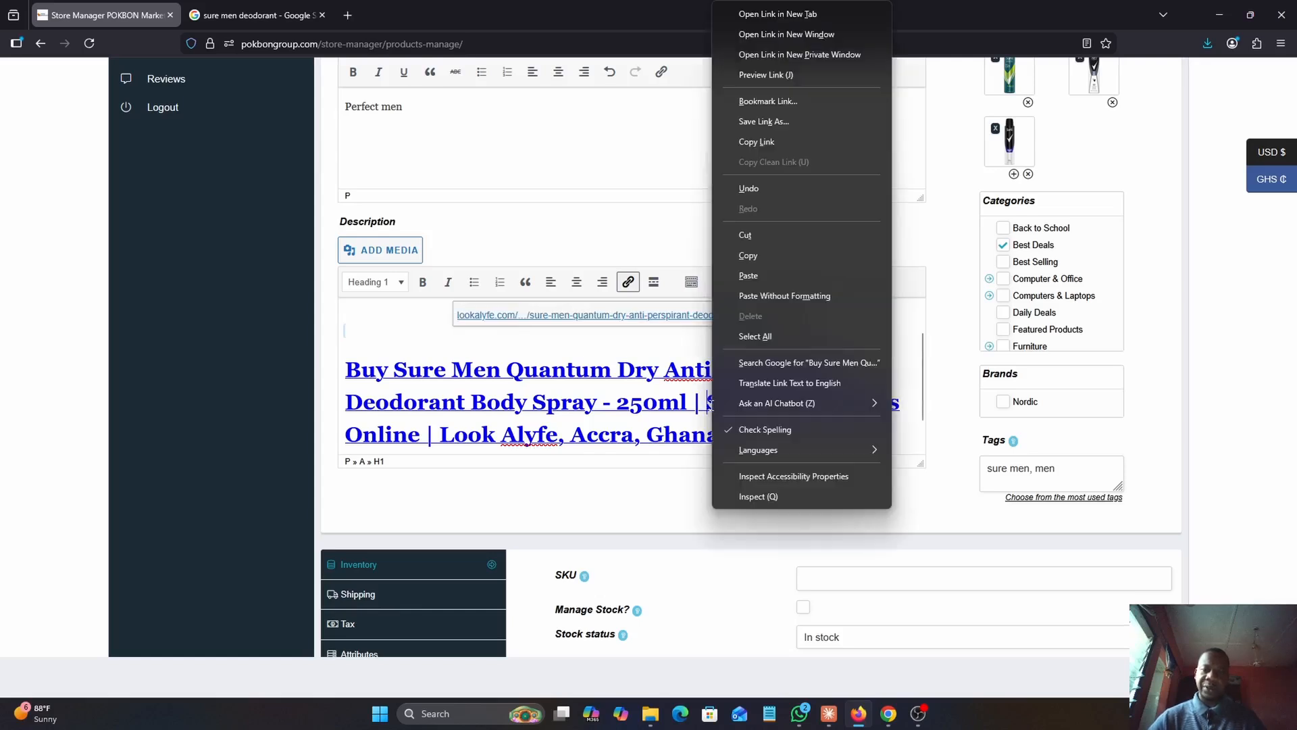
left_click(753, 298)
key("ctrl+a")
key("Delete")
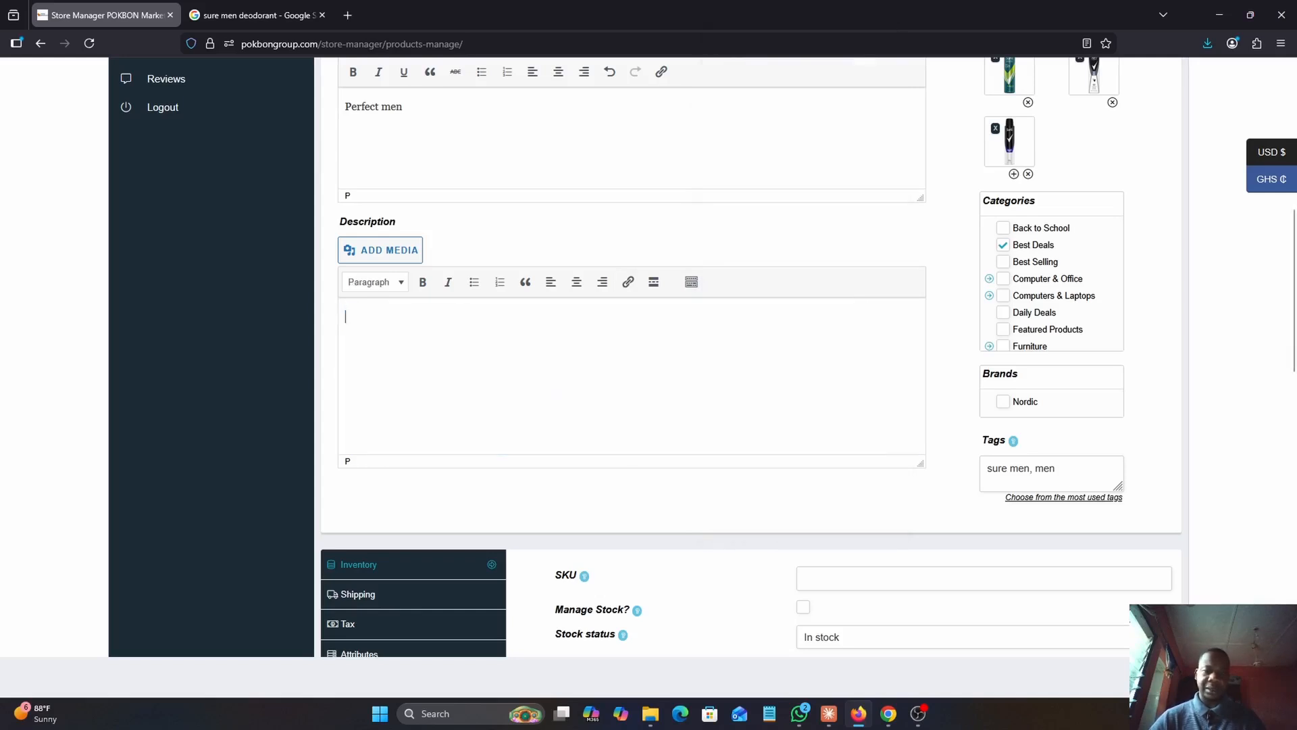
right_click(556, 358)
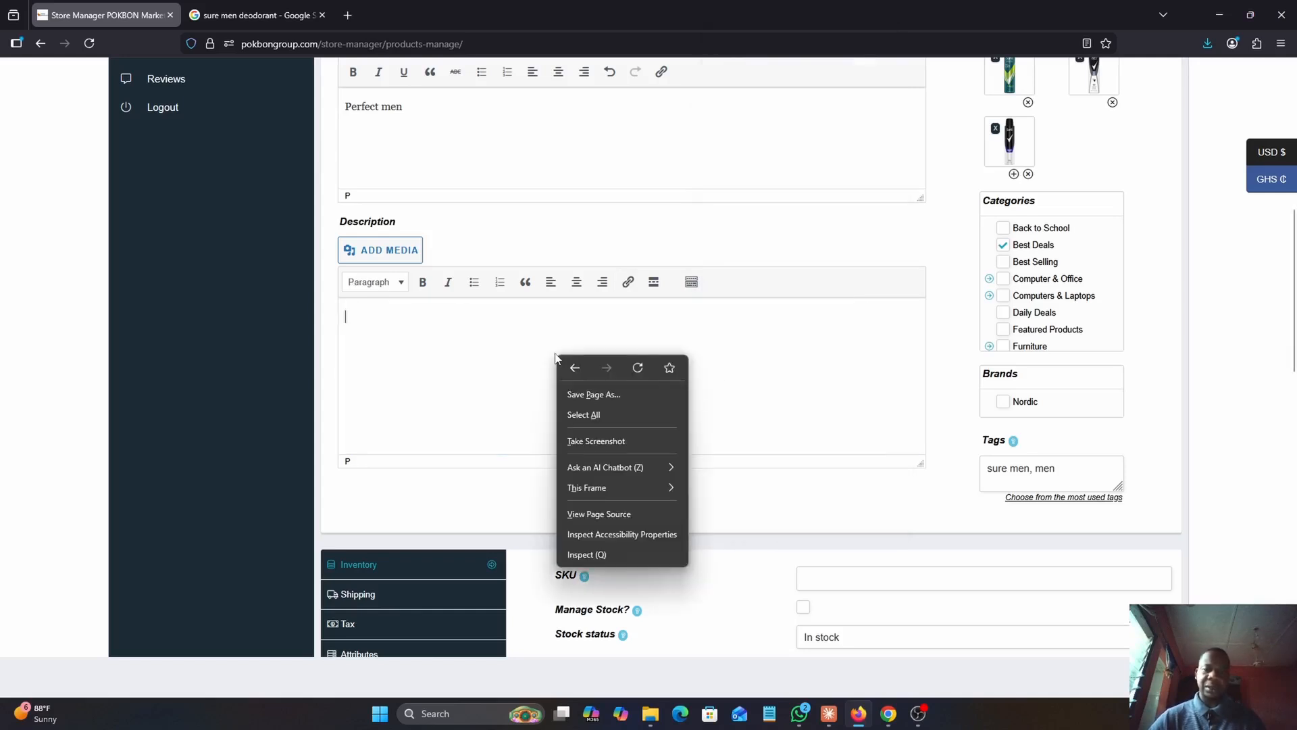
left_click(500, 316)
right_click(502, 317)
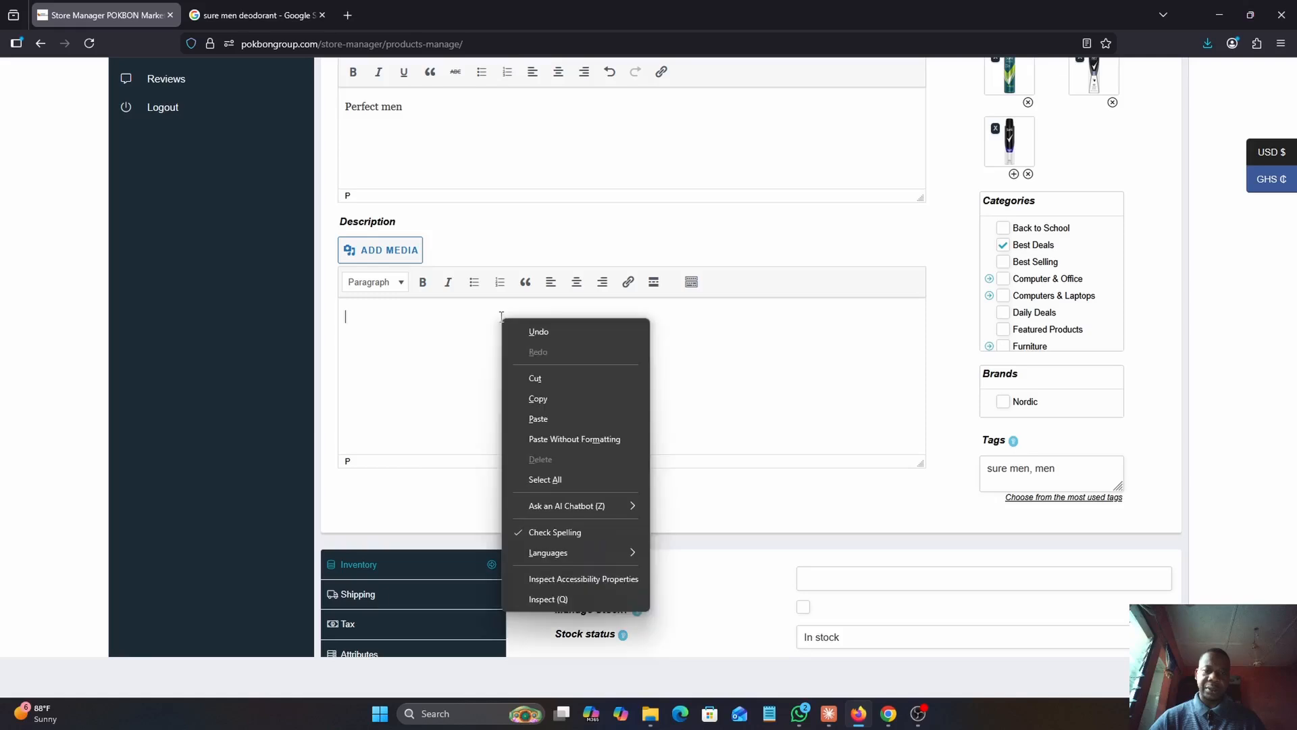
left_click(585, 439)
Replace the short description "Perfect men" with the copied Look Alyfe listing title as unformatted text
scroll(650, 379, "up", 3)
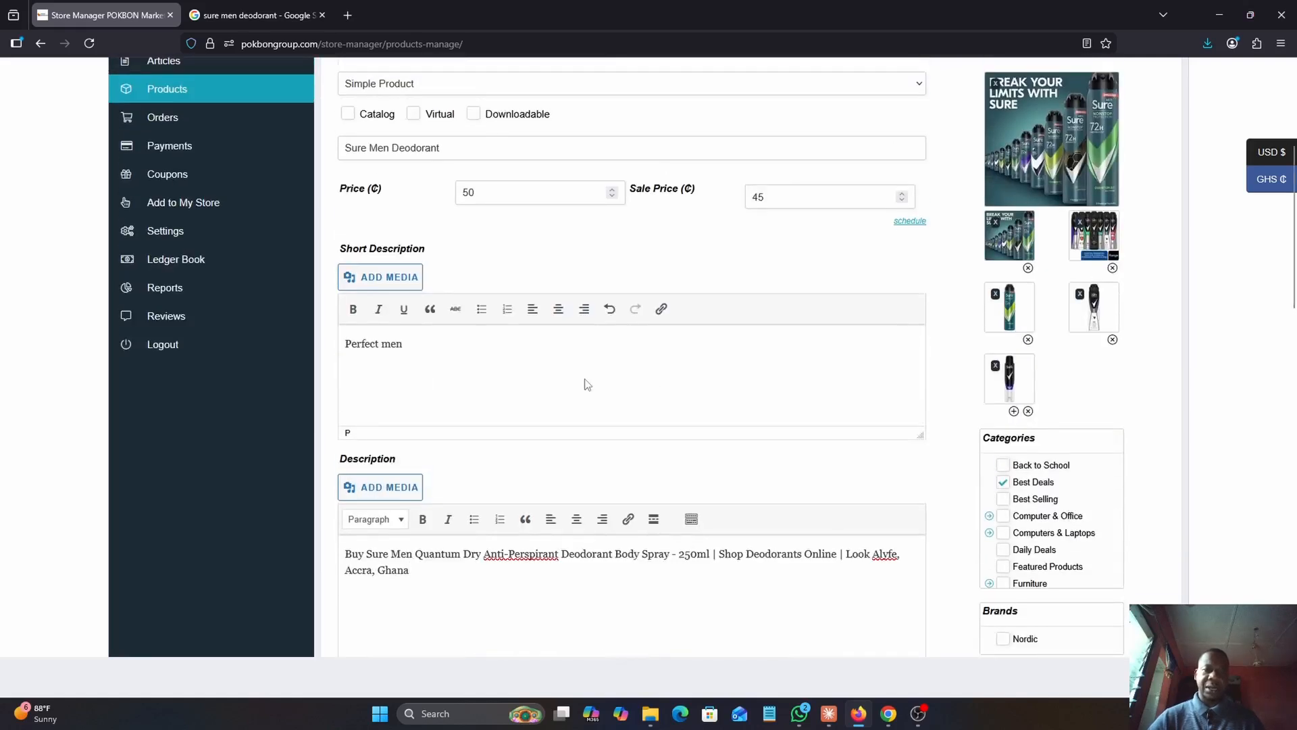
key("ctrl+a")
key("BackSpace")
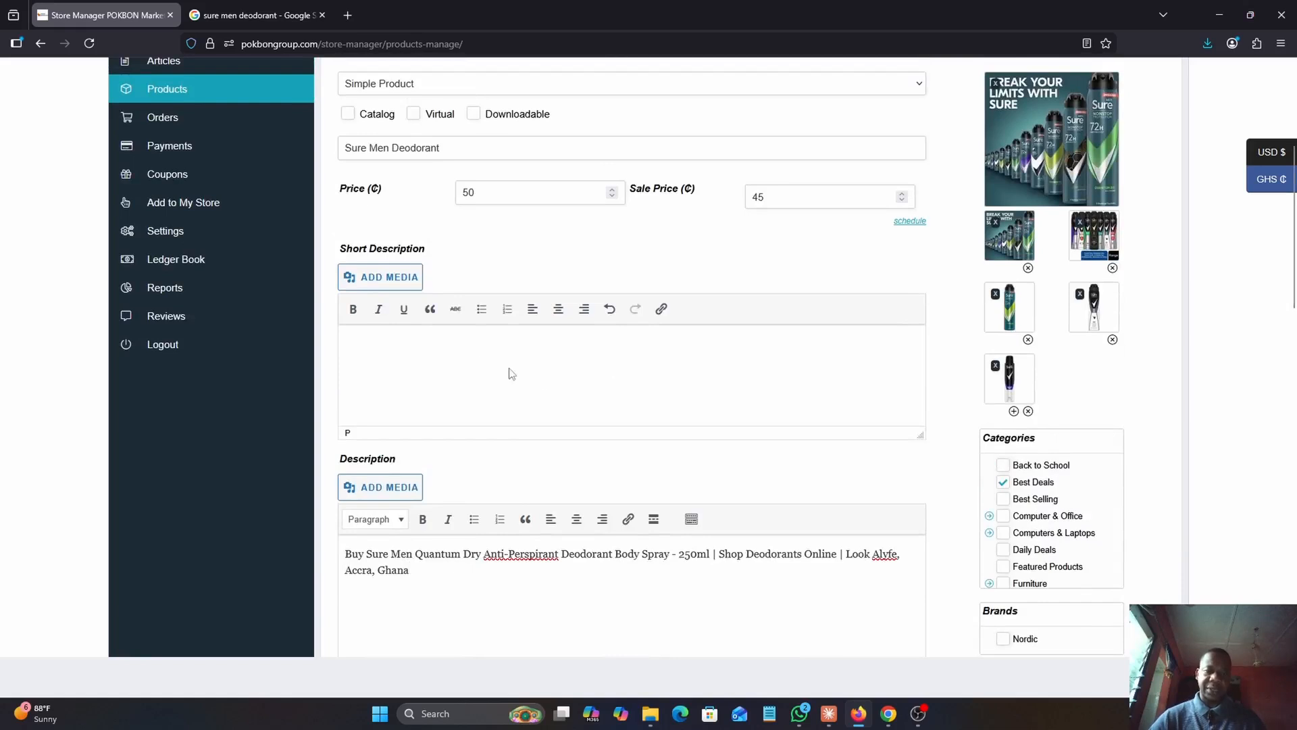
right_click(439, 341)
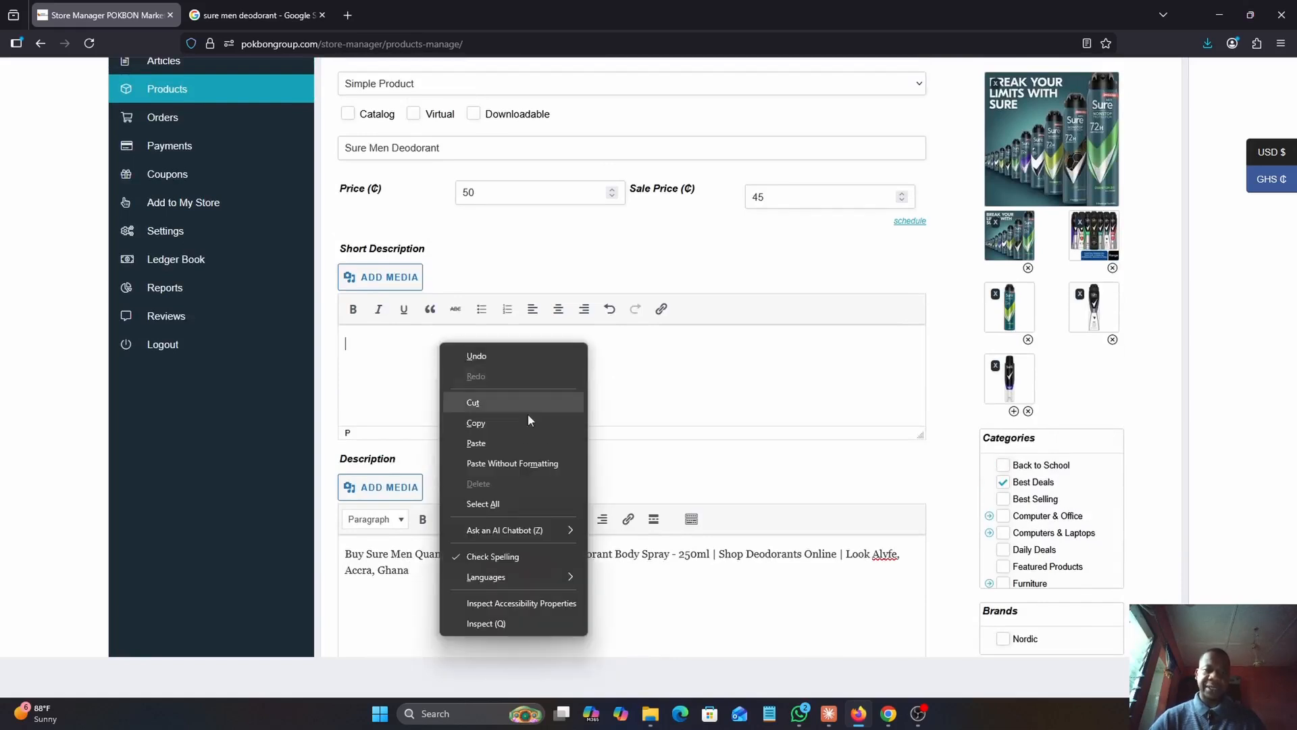
left_click(523, 455)
Set the product's inventory SKU to MEN2931
scroll(614, 377, "up", 2)
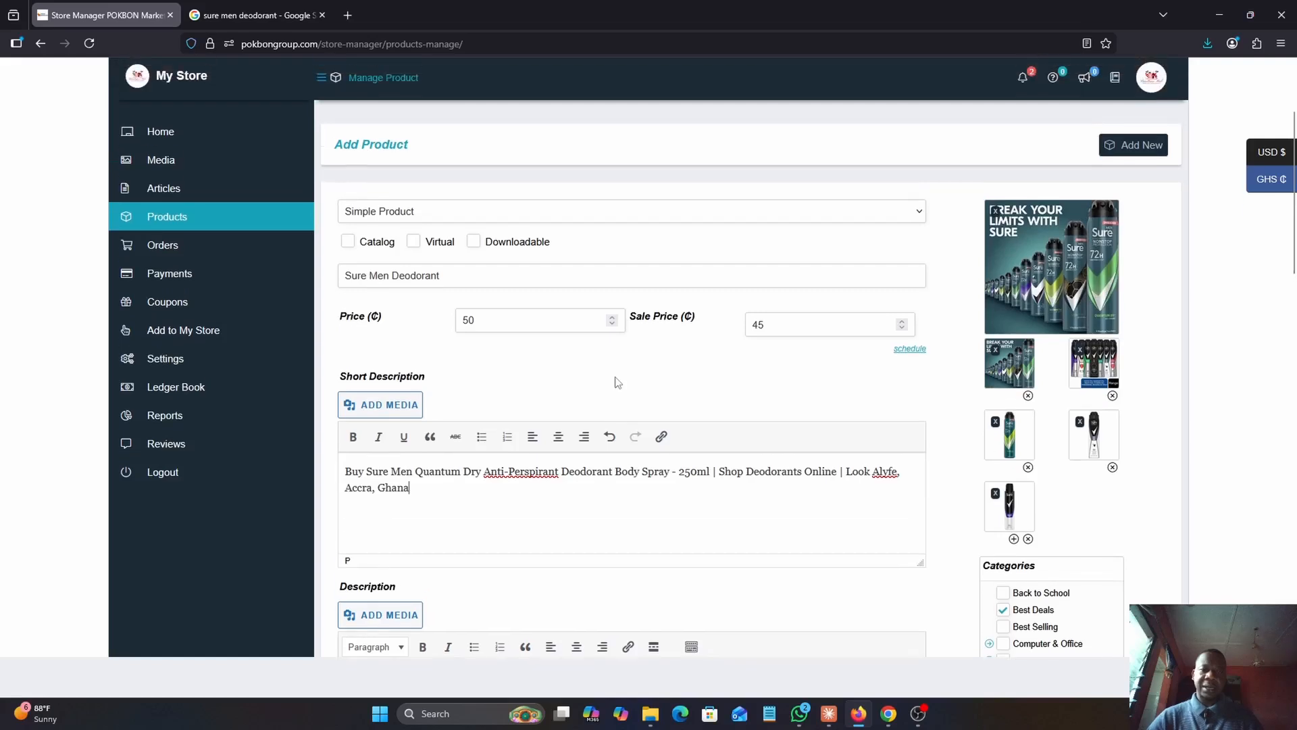
scroll(617, 382, "down", 5)
scroll(617, 382, "down", 3)
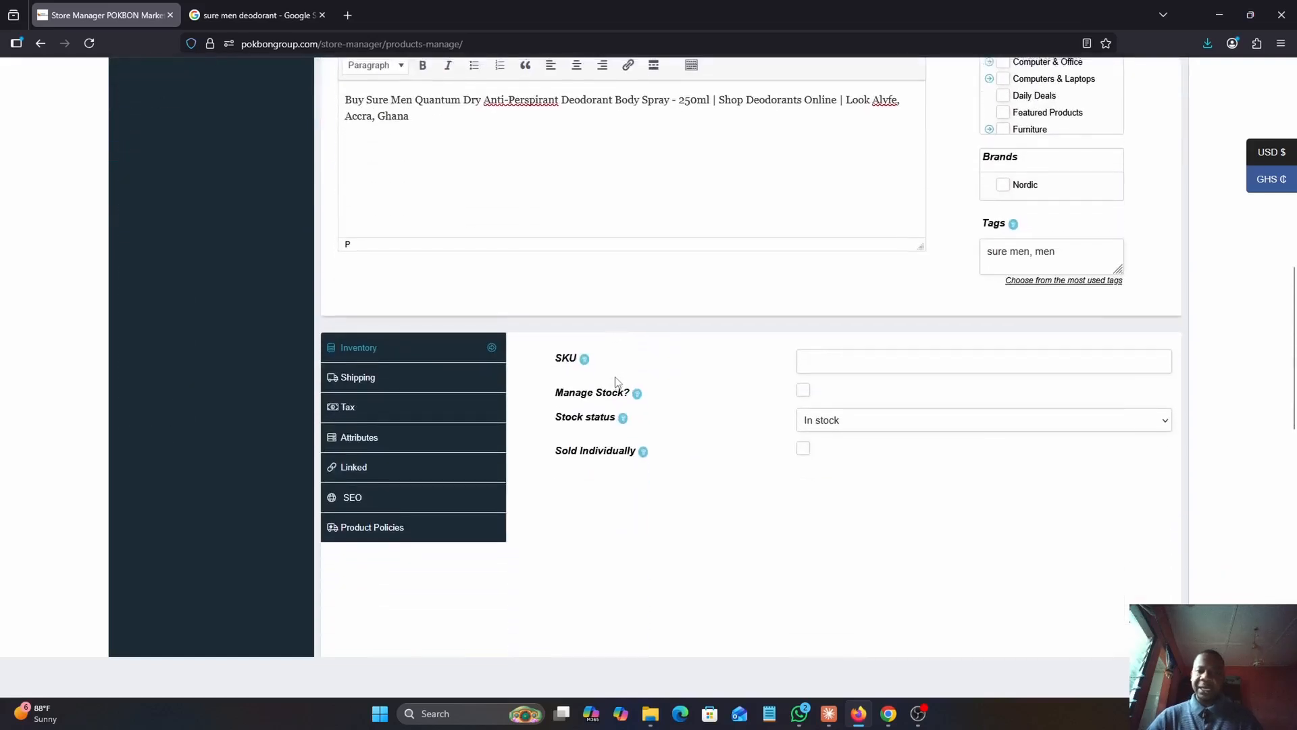
left_click(855, 407)
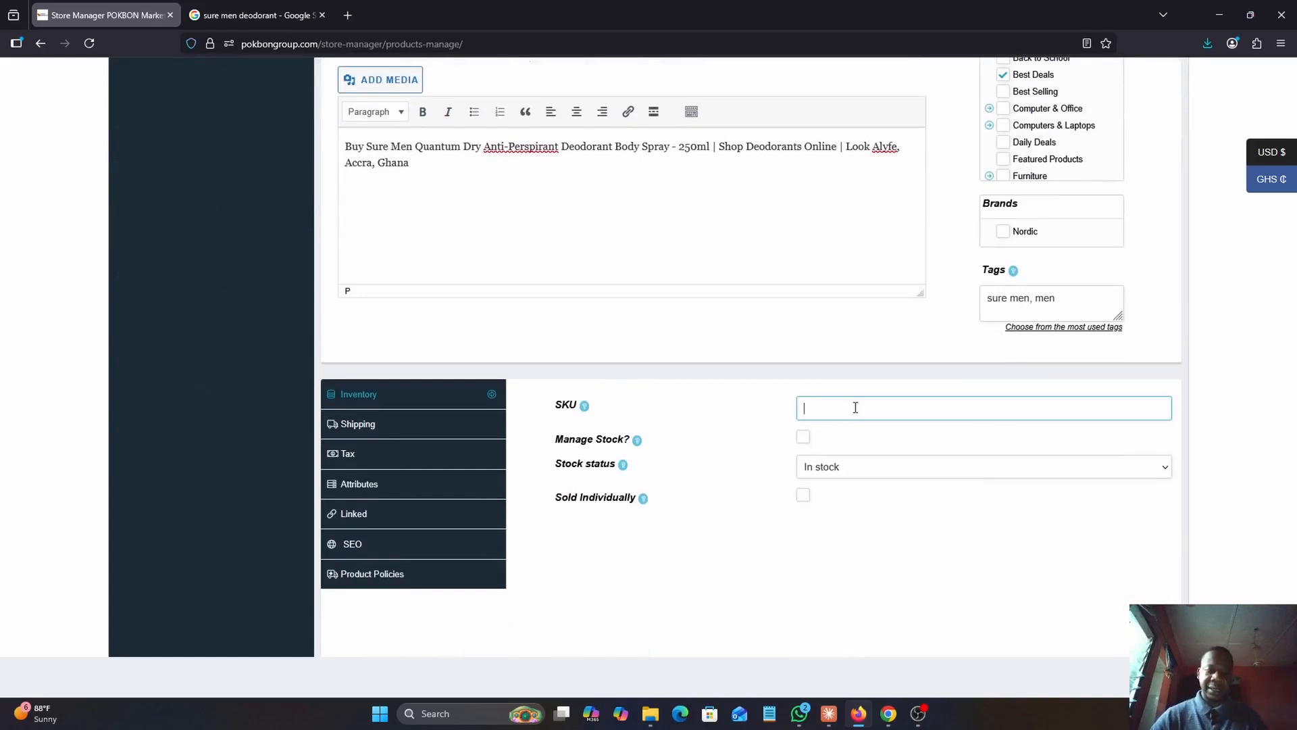
type("MEN2931")
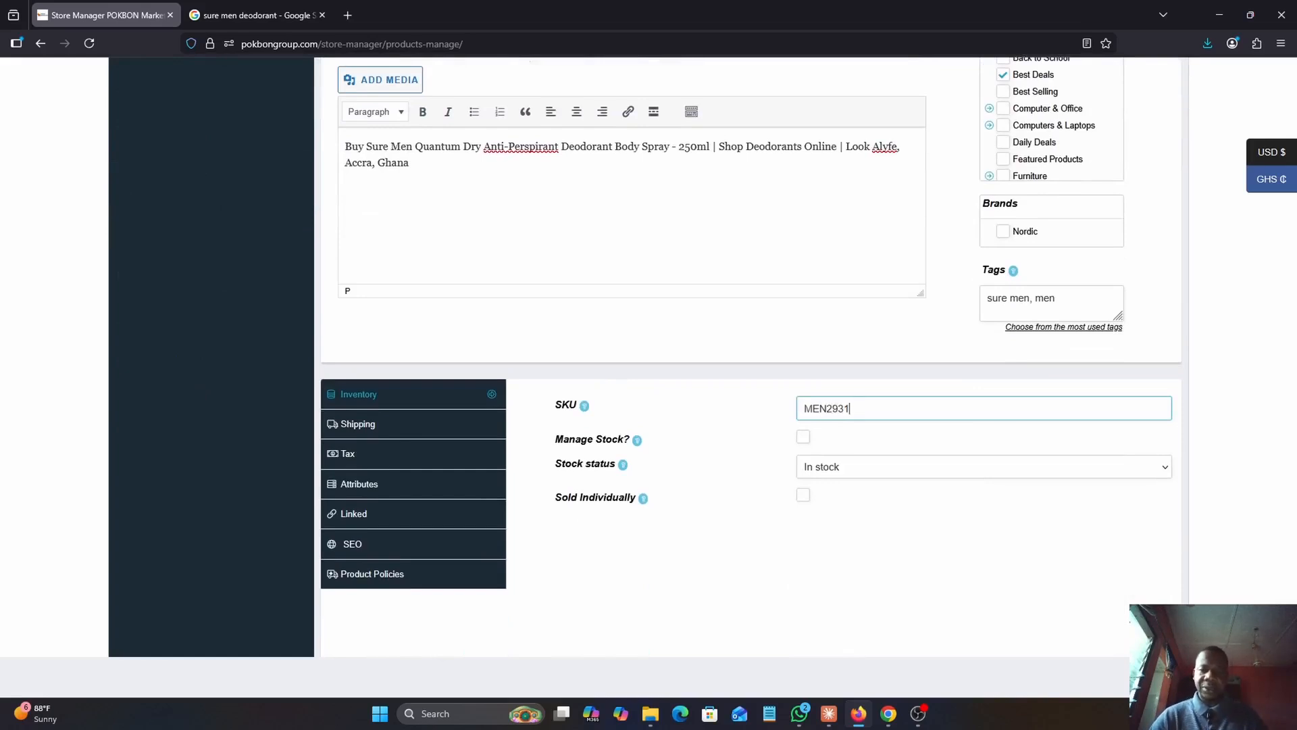
Enable stock management for the product and set its stock quantity to 100
left_click(804, 437)
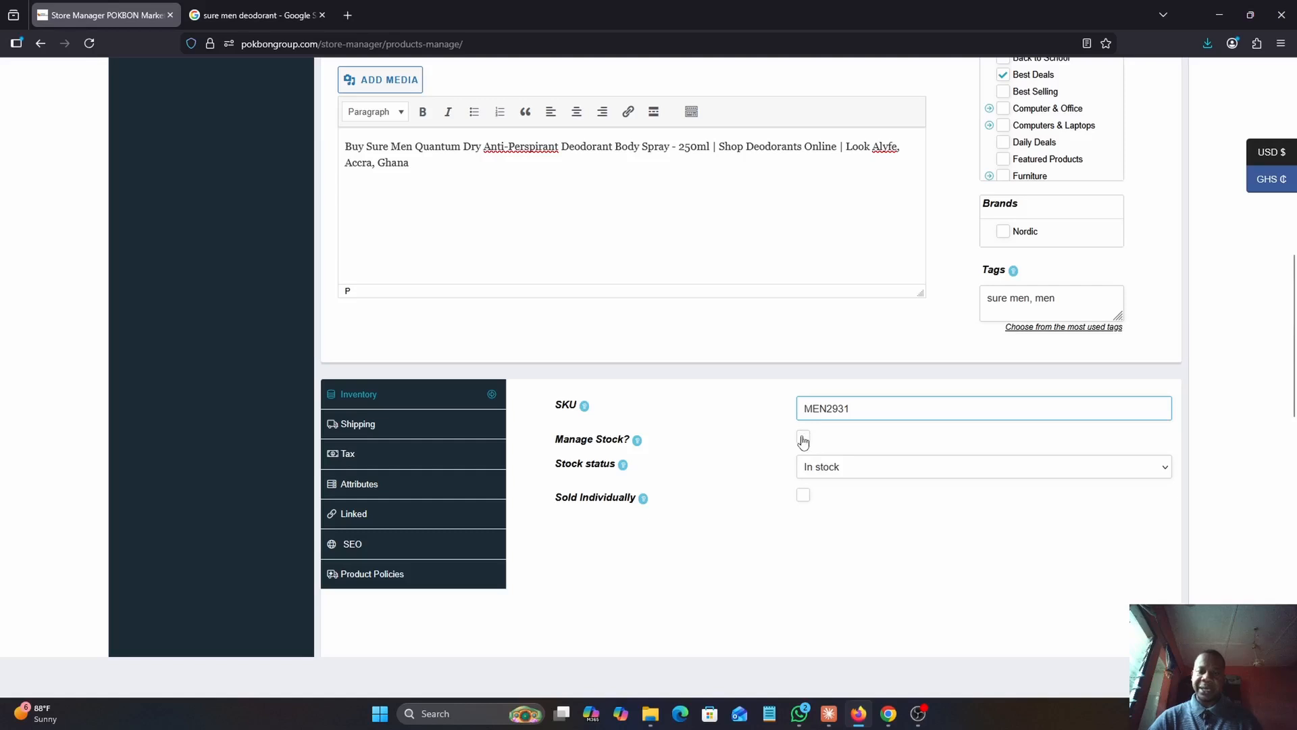
left_click(833, 466)
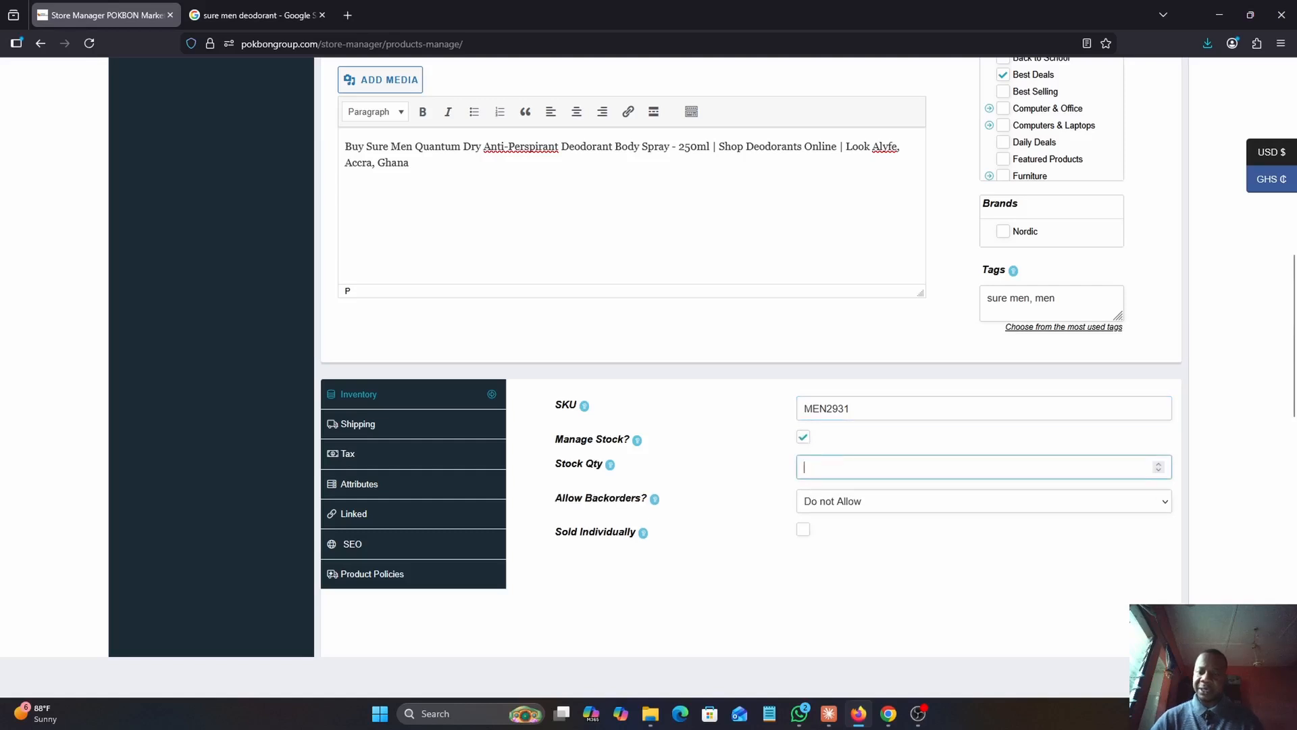
type("100")
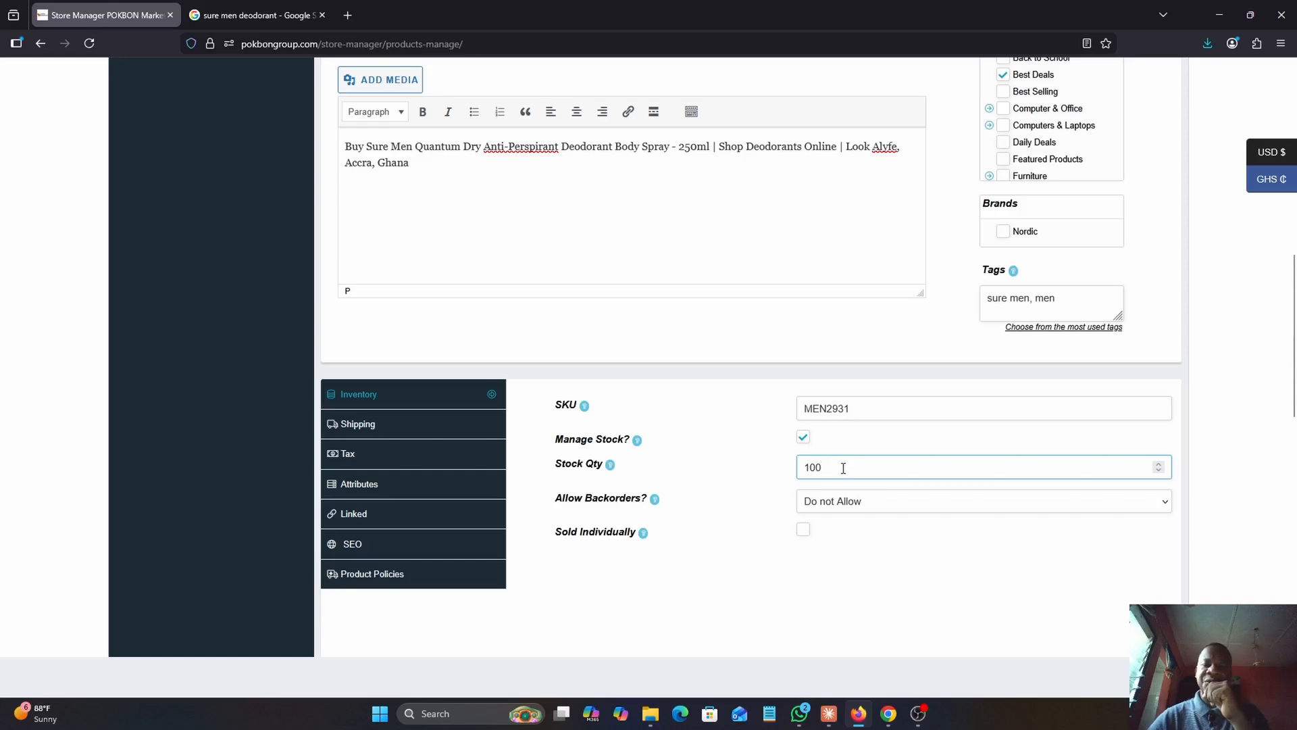
left_click_drag(805, 471, 802, 470)
left_click(898, 527)
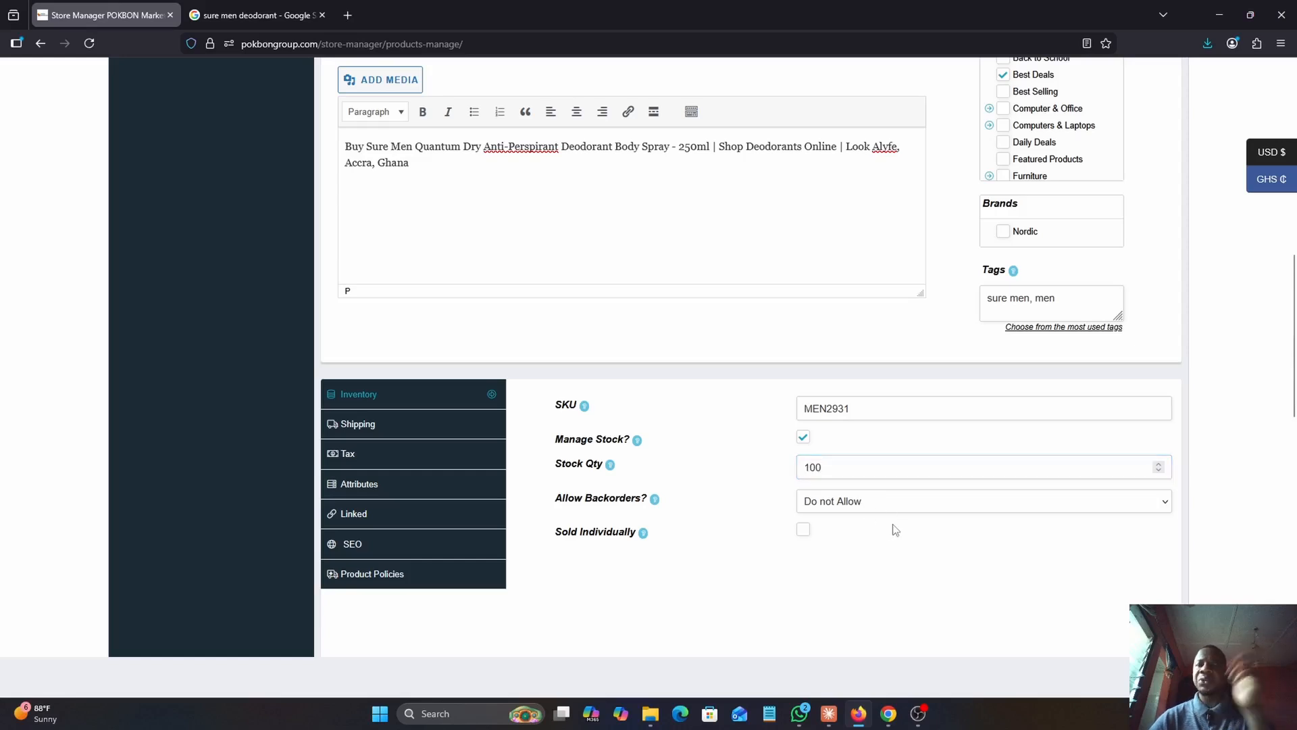
Set backorders to Allow and mark the product as sold individually
left_click(881, 505)
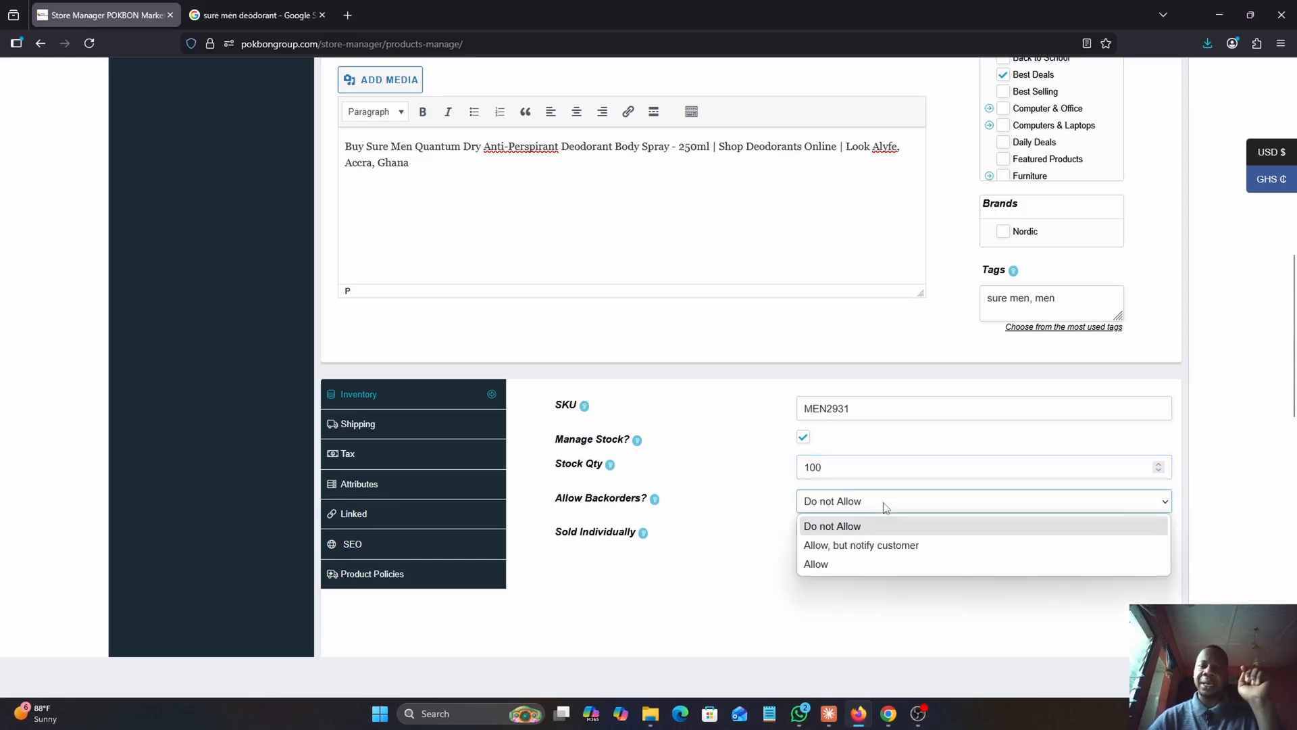
left_click(835, 563)
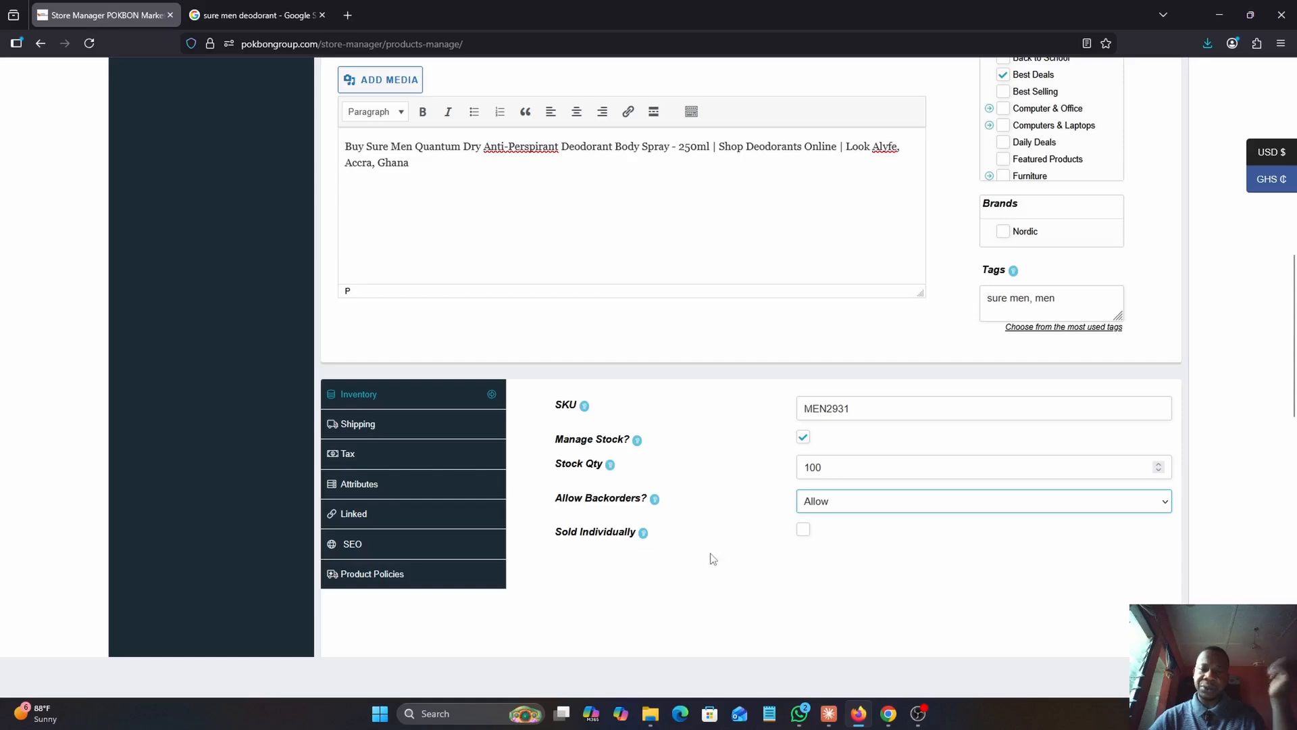
left_click(806, 531)
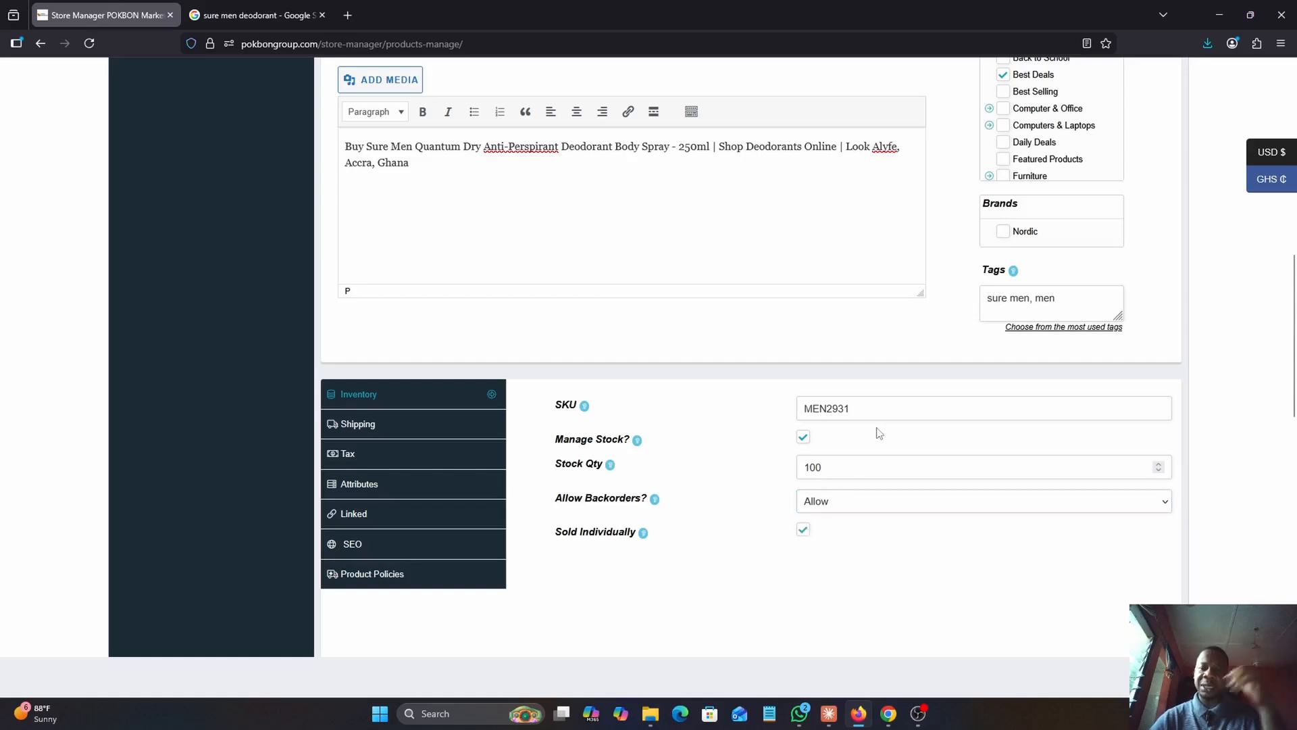
In the shipping details, set the processing time to 1-3 business days and the weight to 0.5 kg
left_click(406, 433)
left_click(806, 408)
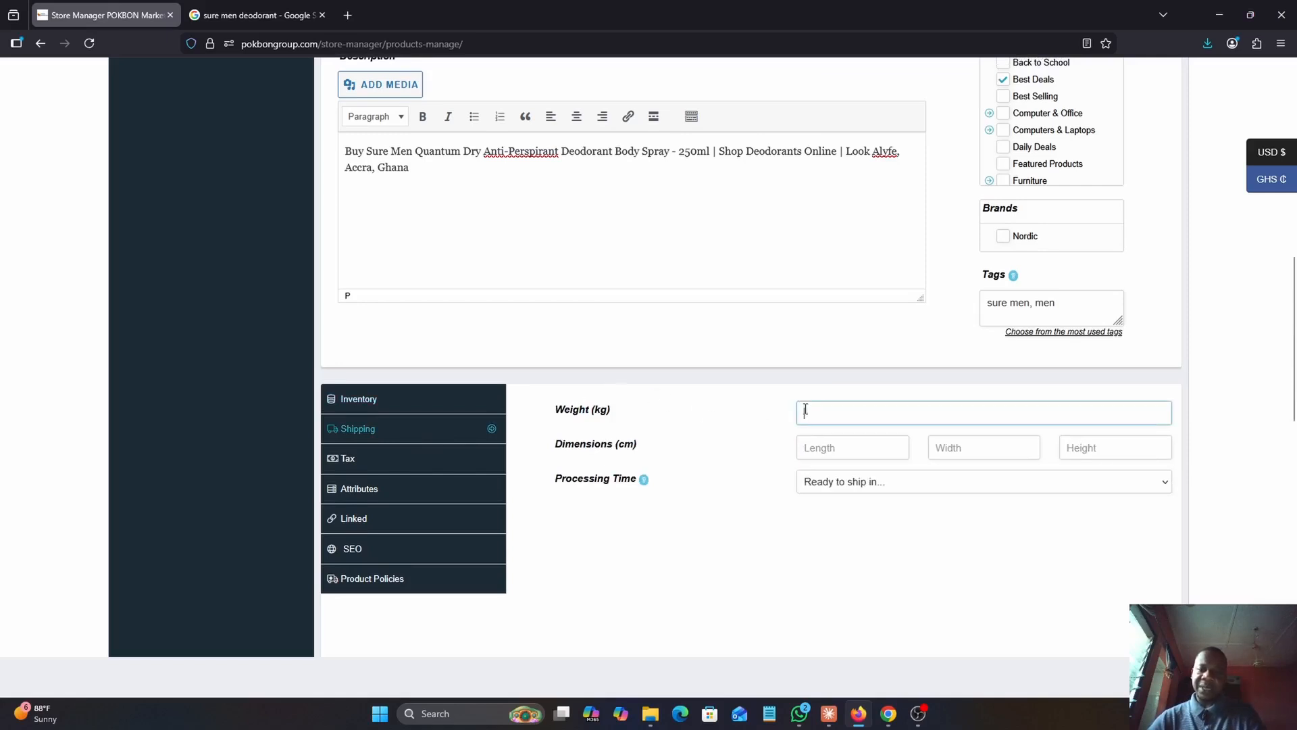
left_click(892, 483)
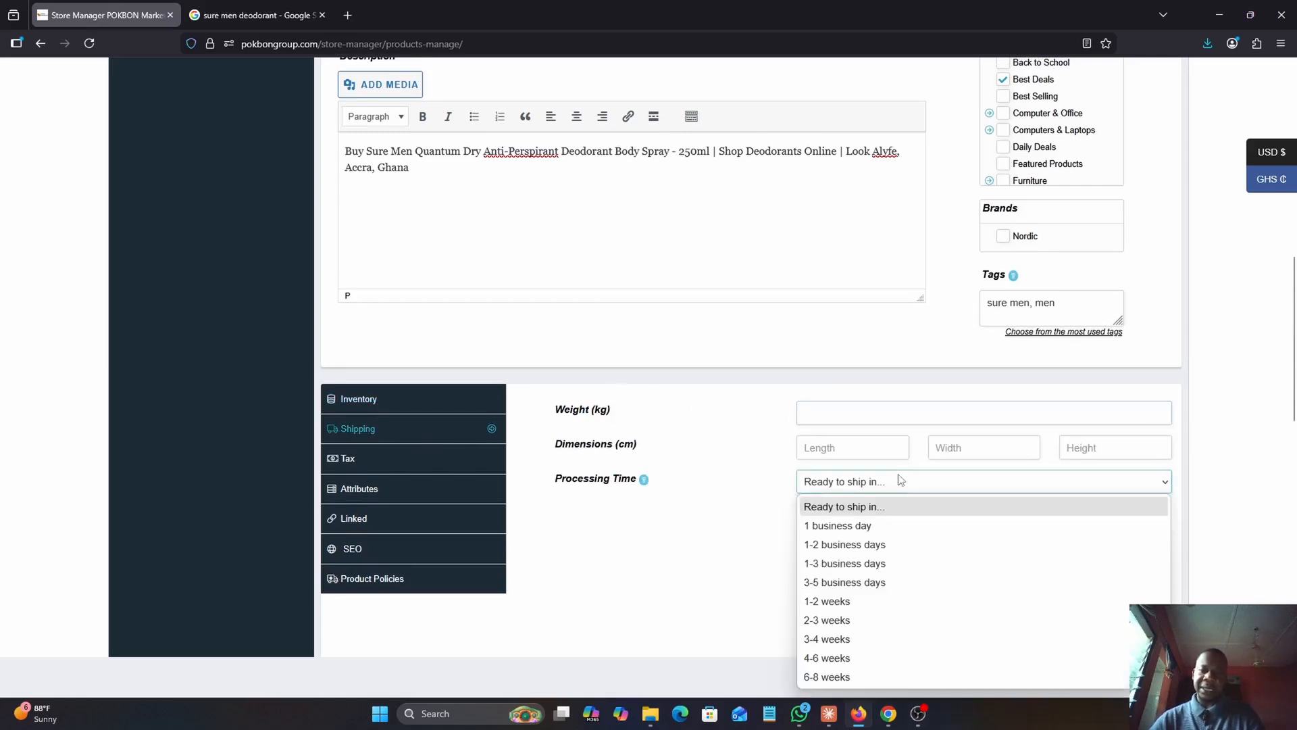
left_click(888, 563)
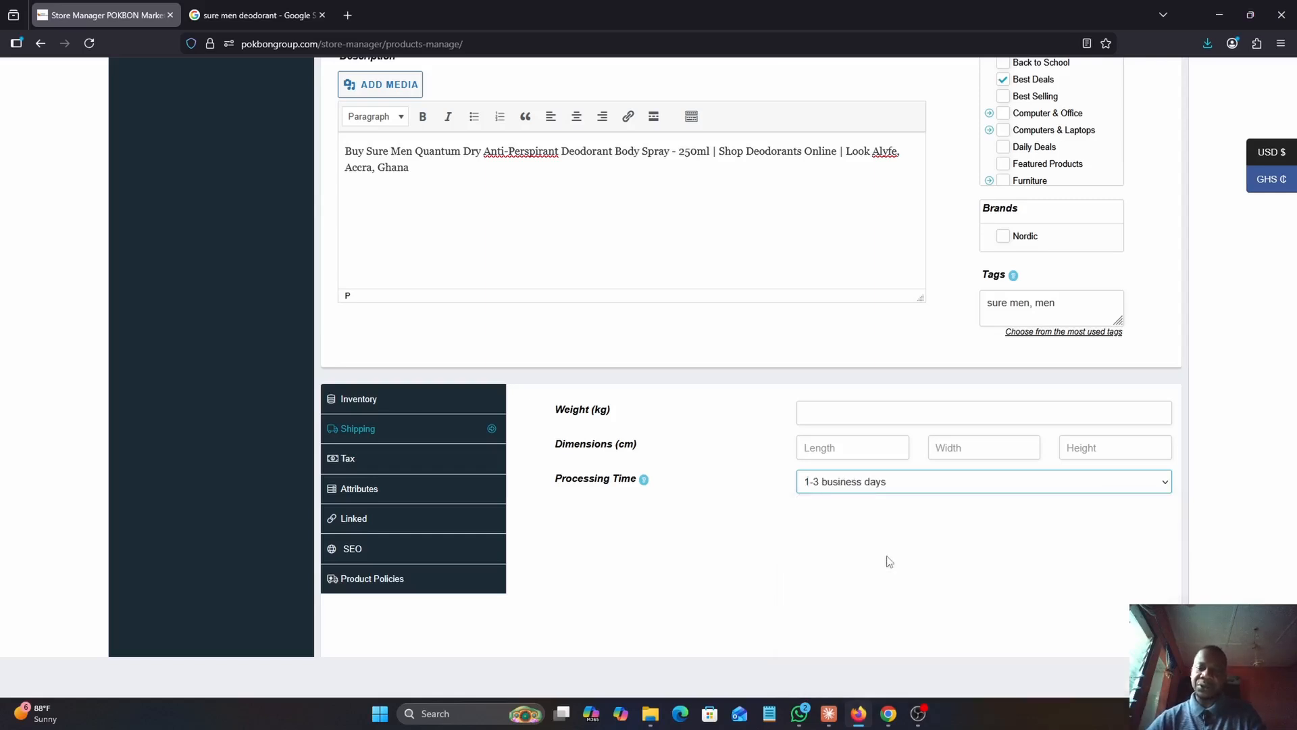
left_click(897, 407)
type("0")
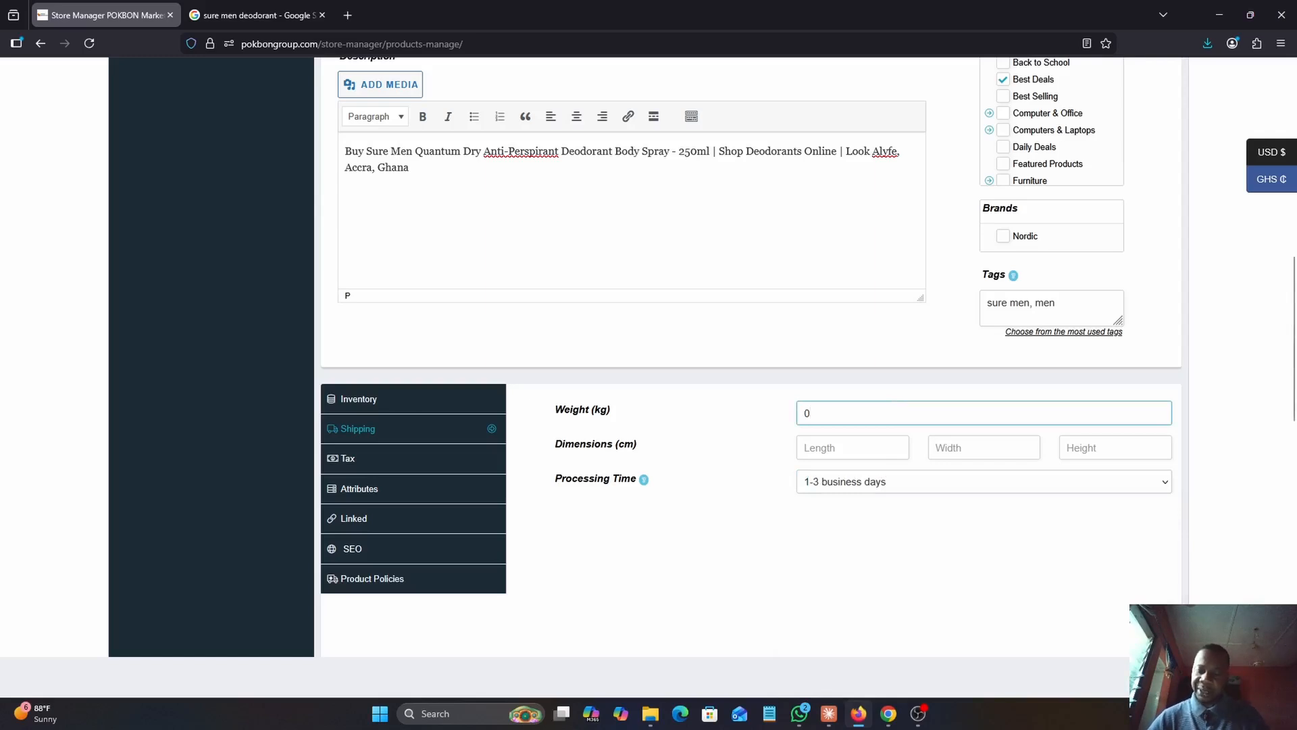
type(".5")
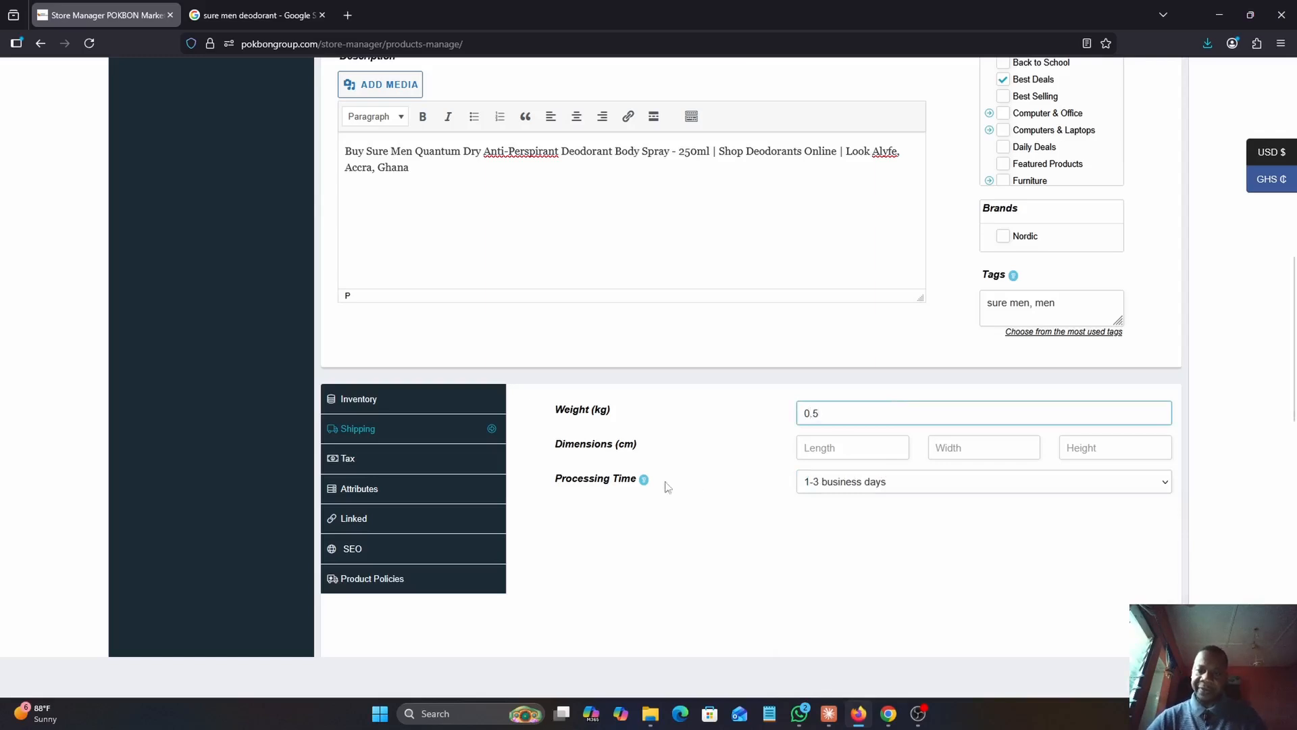
Set the product's tax status to None and its tax class to Zero rate
left_click(409, 466)
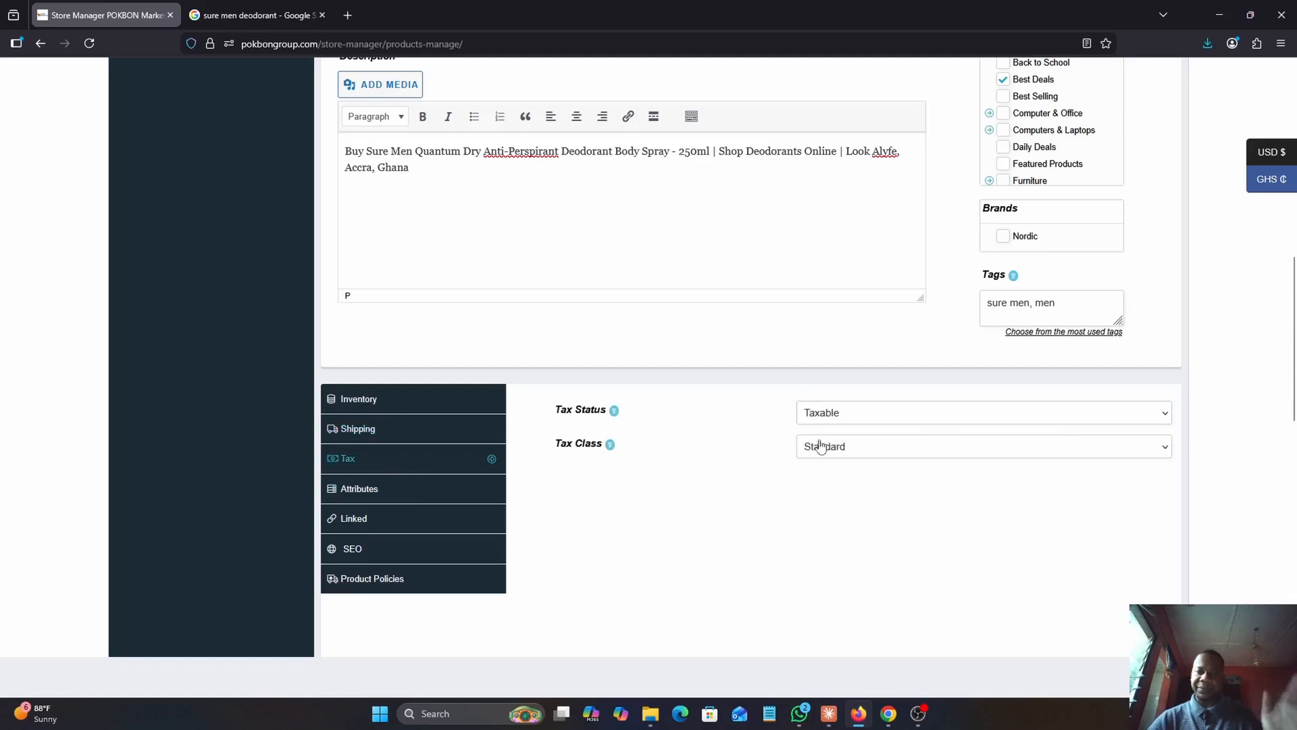
left_click(886, 420)
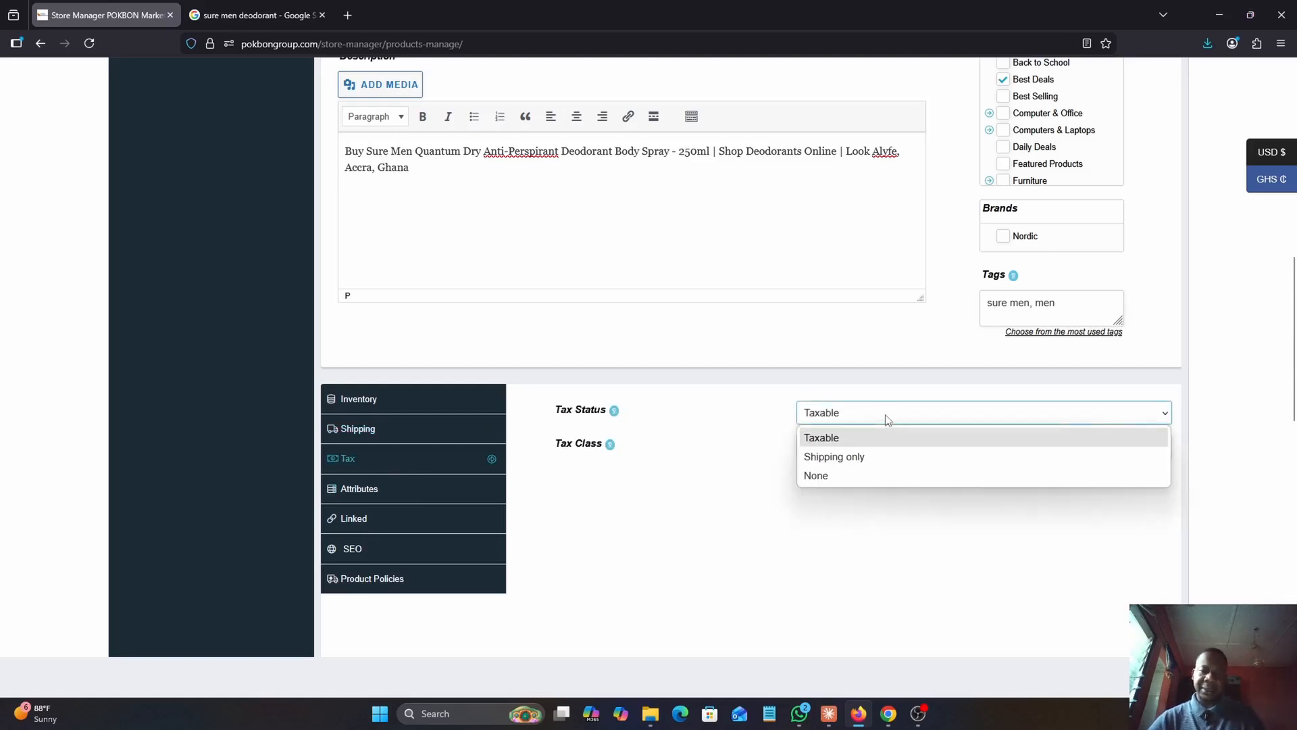
left_click(887, 419)
left_click(887, 420)
left_click(887, 419)
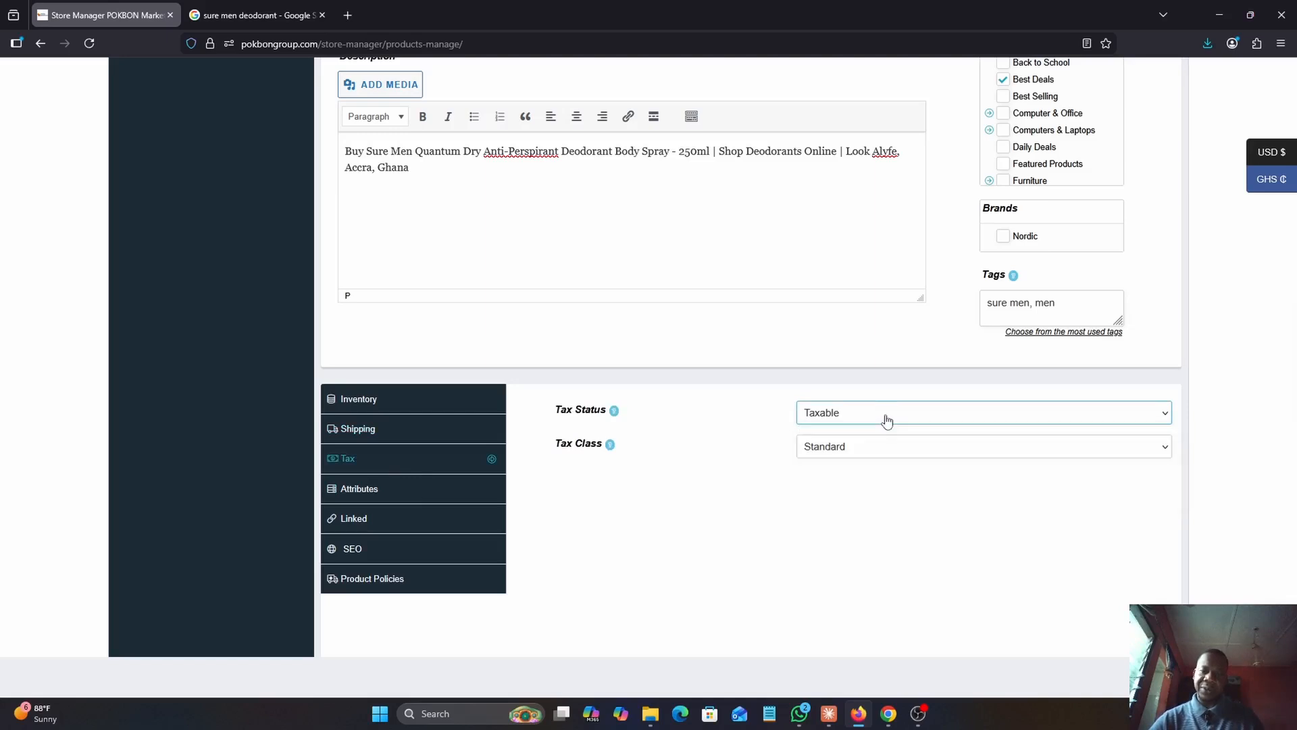
left_click(886, 419)
left_click(863, 477)
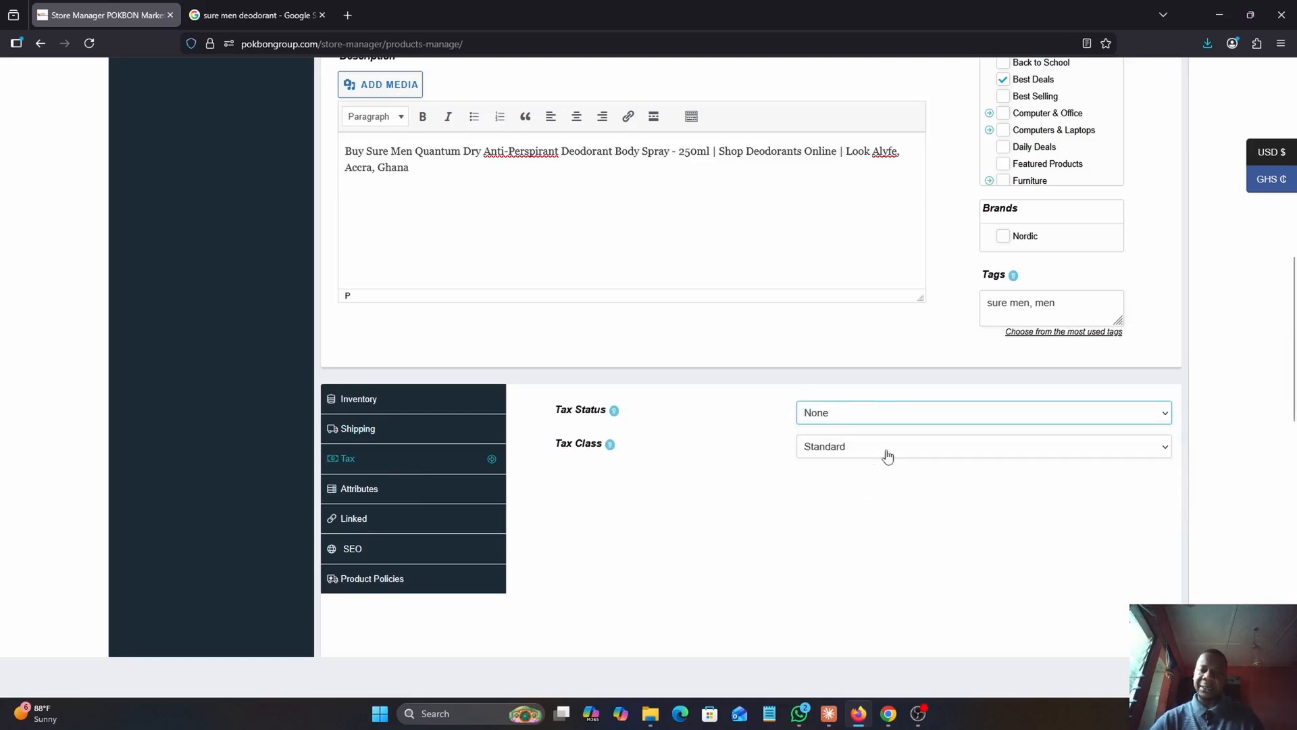
left_click(888, 457)
left_click(840, 510)
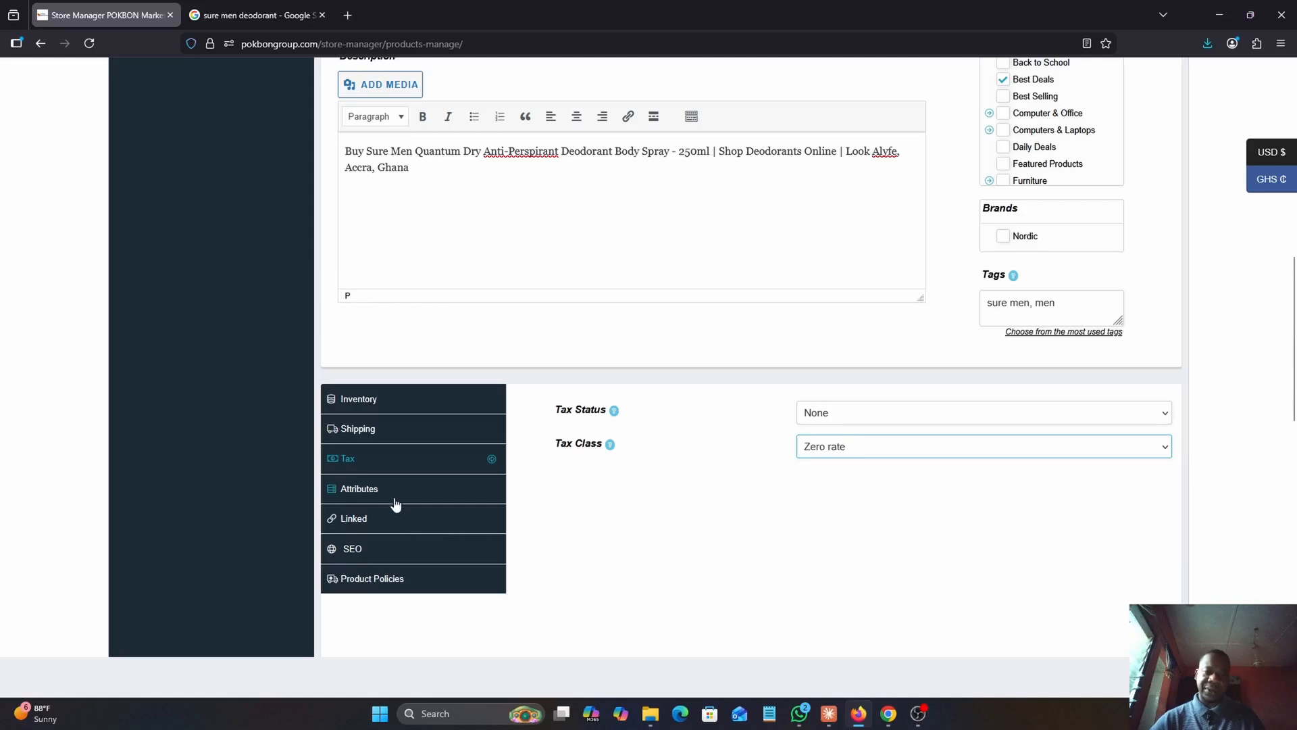
Activate the Band Color attribute and give it the values 10 matcha green, 11 Denim Blue and 3 wine red
left_click(391, 500)
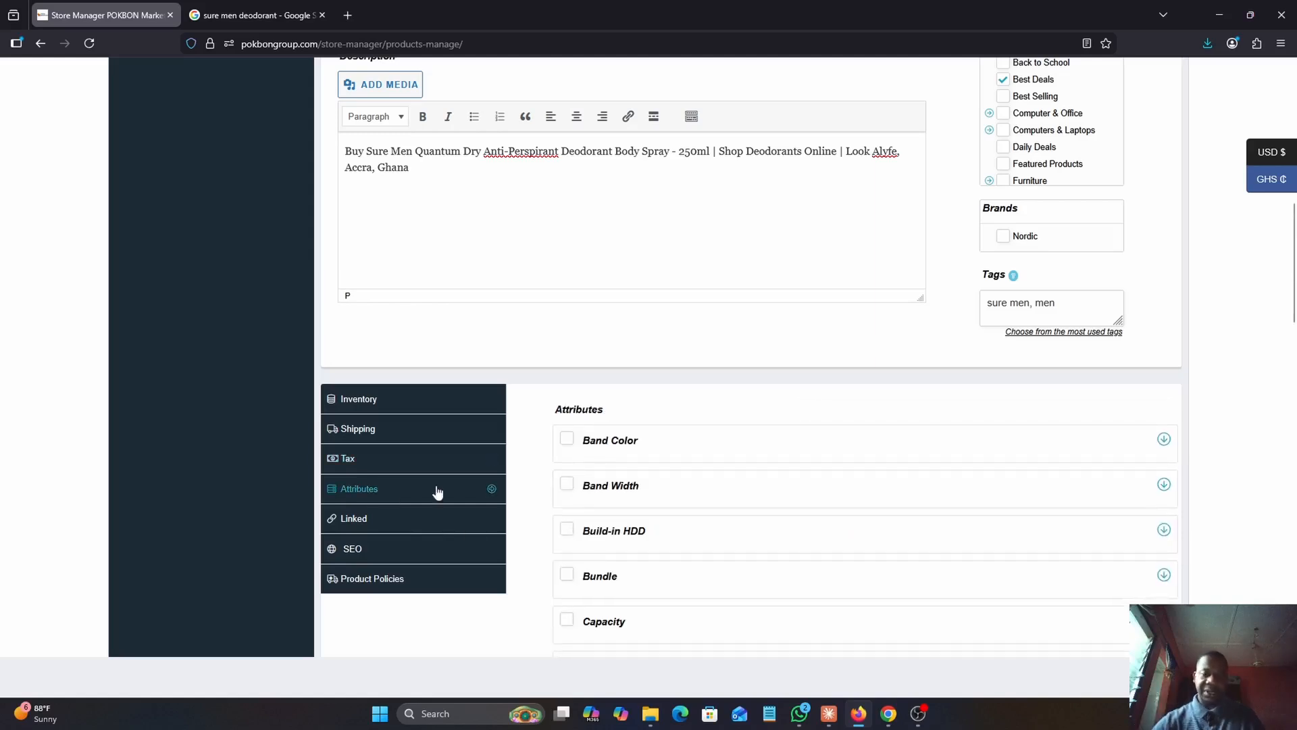
scroll(646, 374, "down", 2)
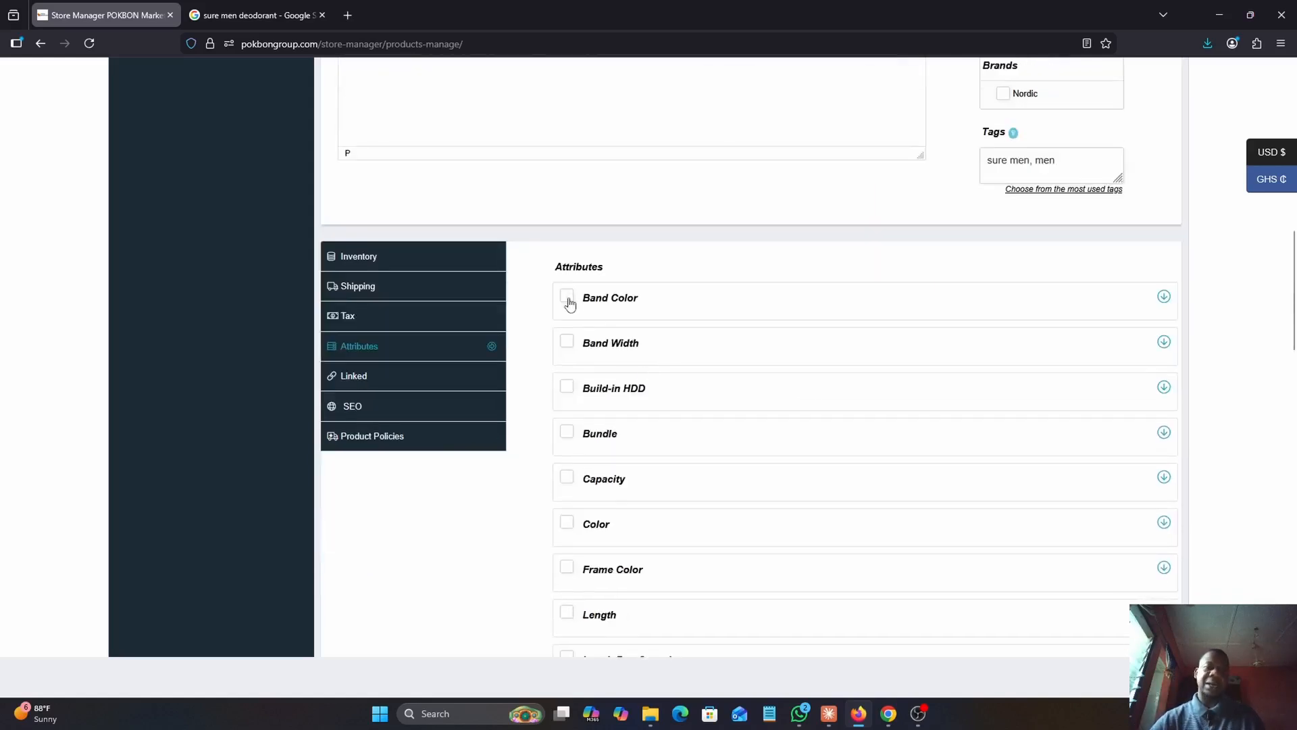
scroll(722, 257, "up", 10)
scroll(722, 257, "down", 3)
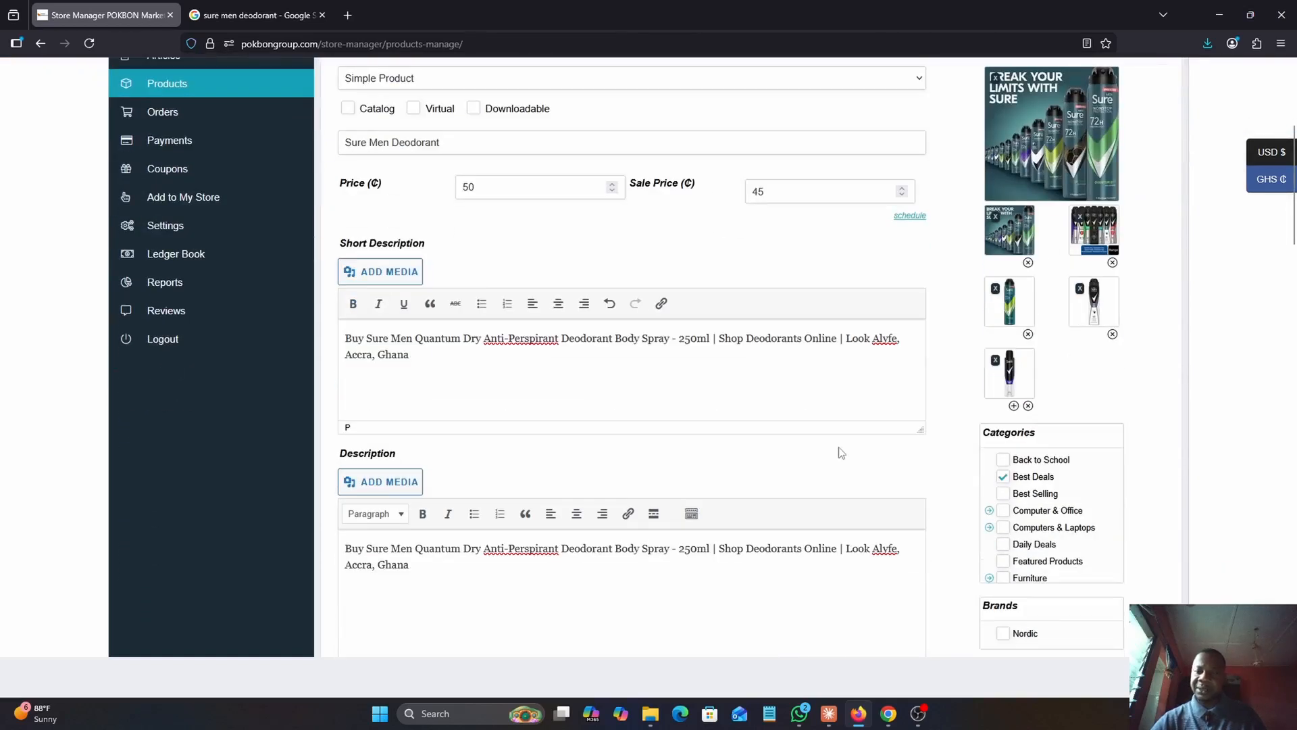
scroll(840, 449, "down", 10)
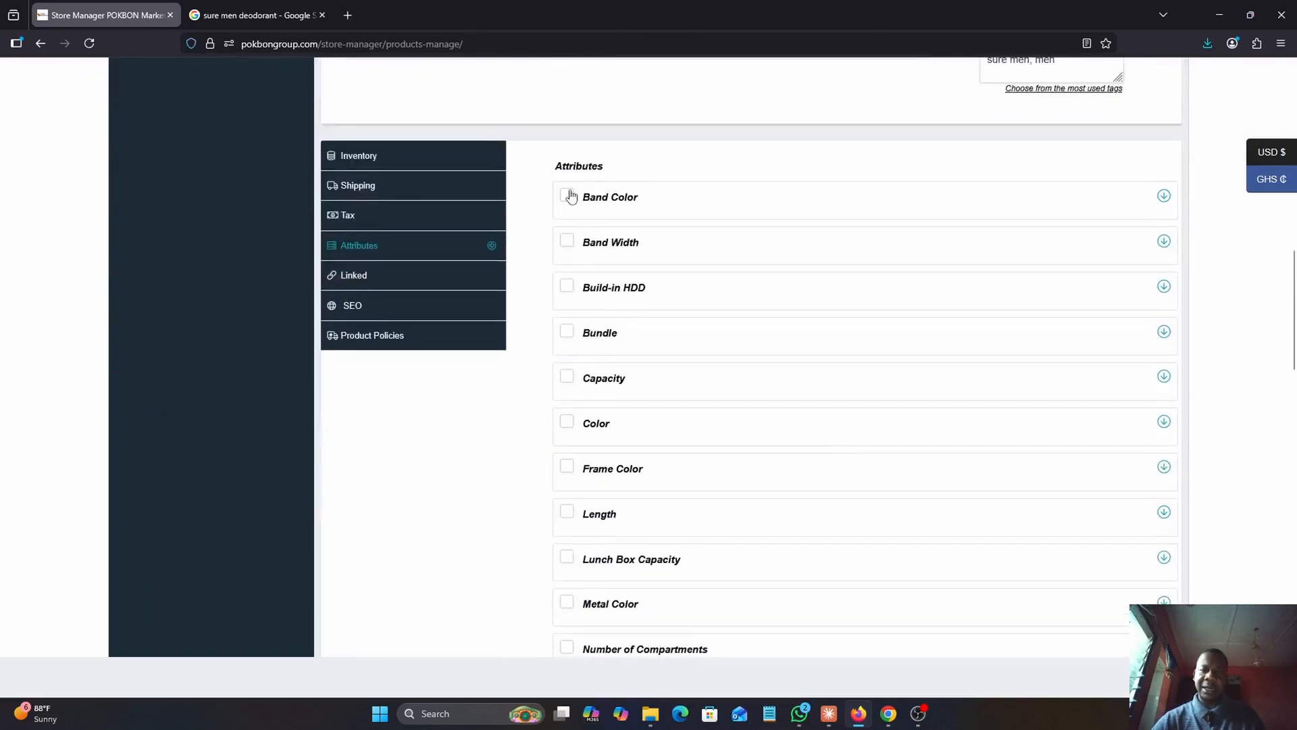
left_click(567, 196)
left_click(872, 229)
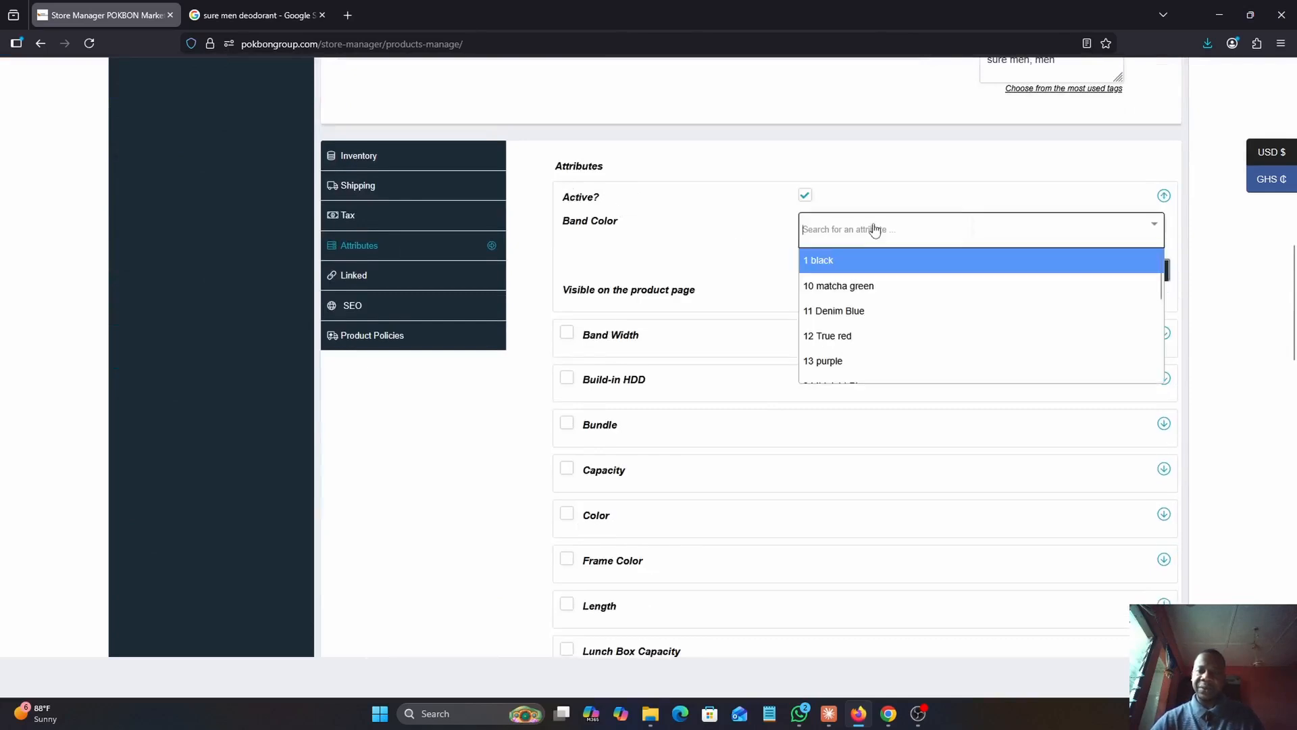
type("gre")
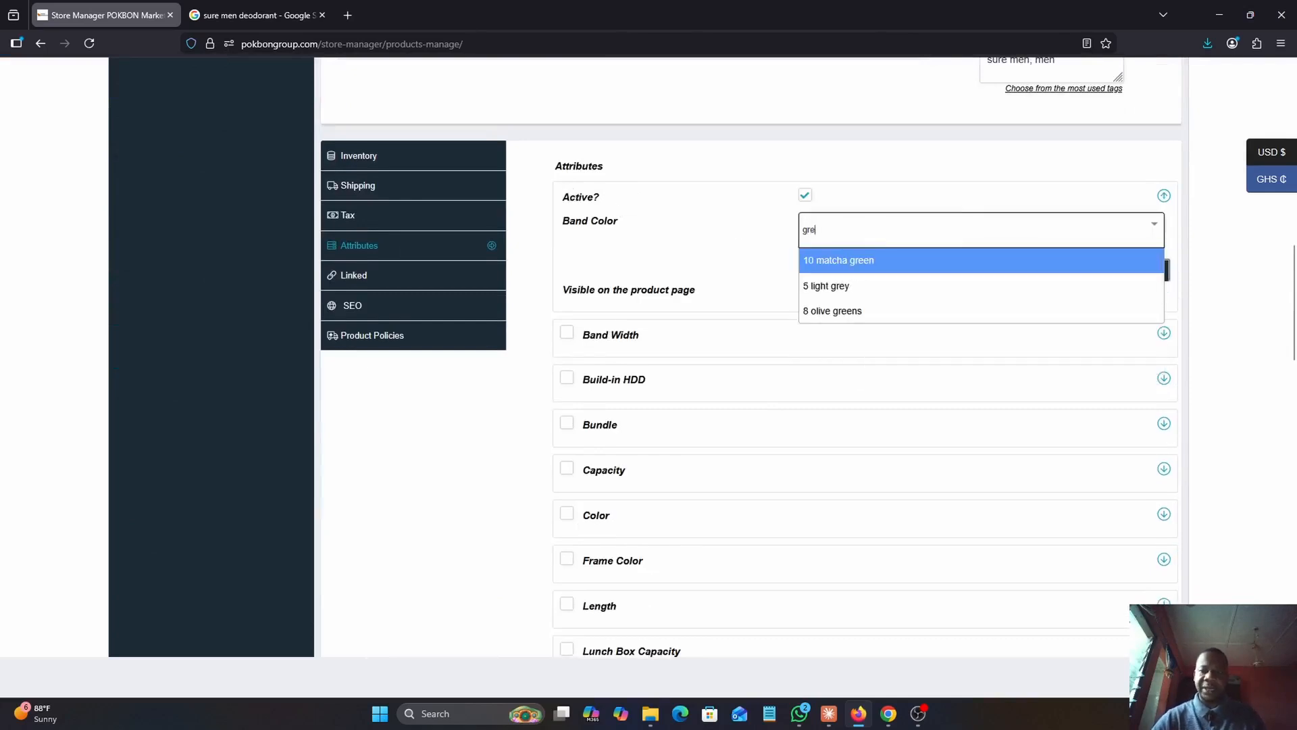
left_click(887, 269)
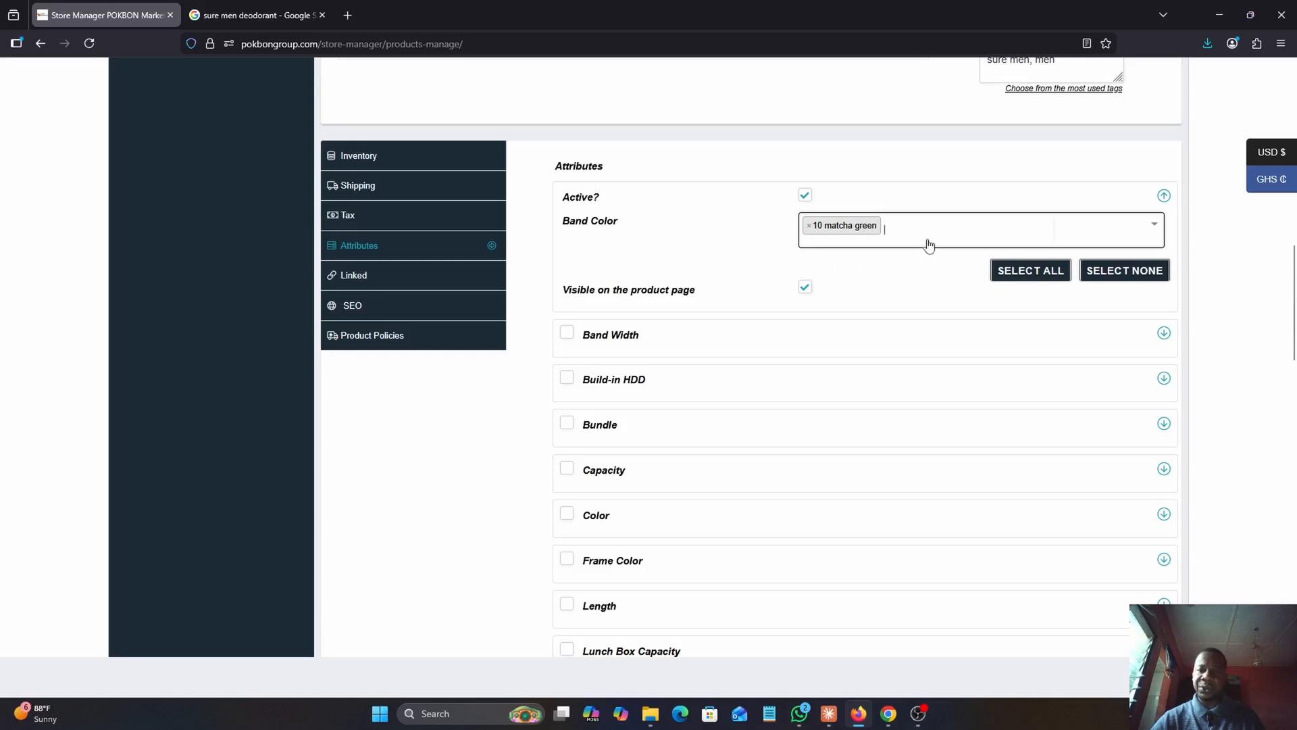
type("blue")
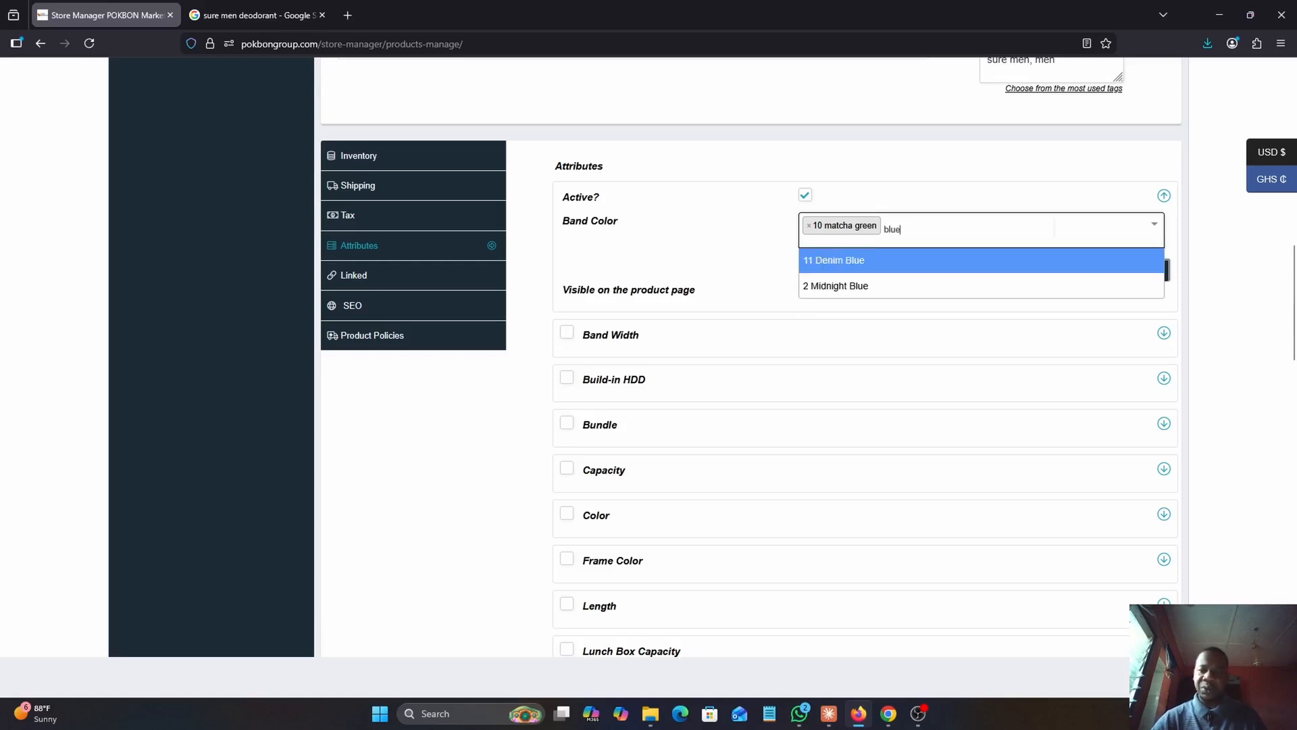
left_click(912, 266)
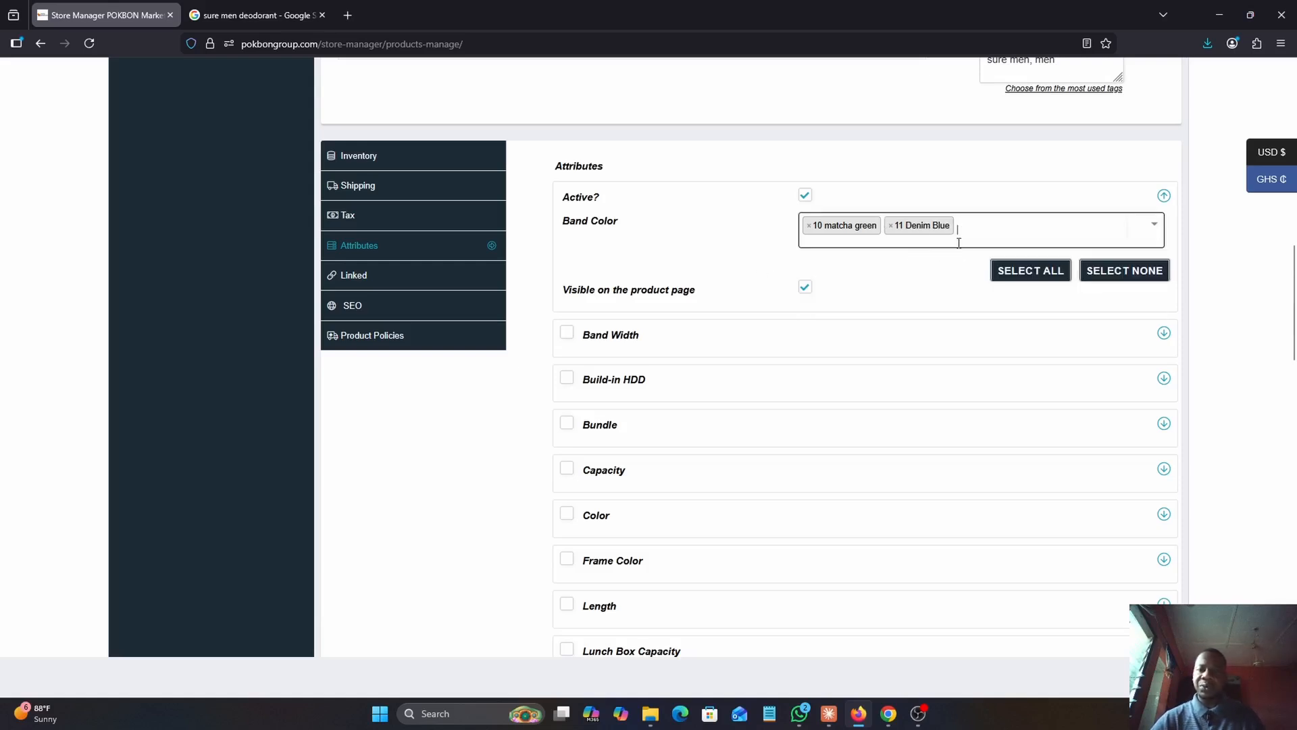
type("re")
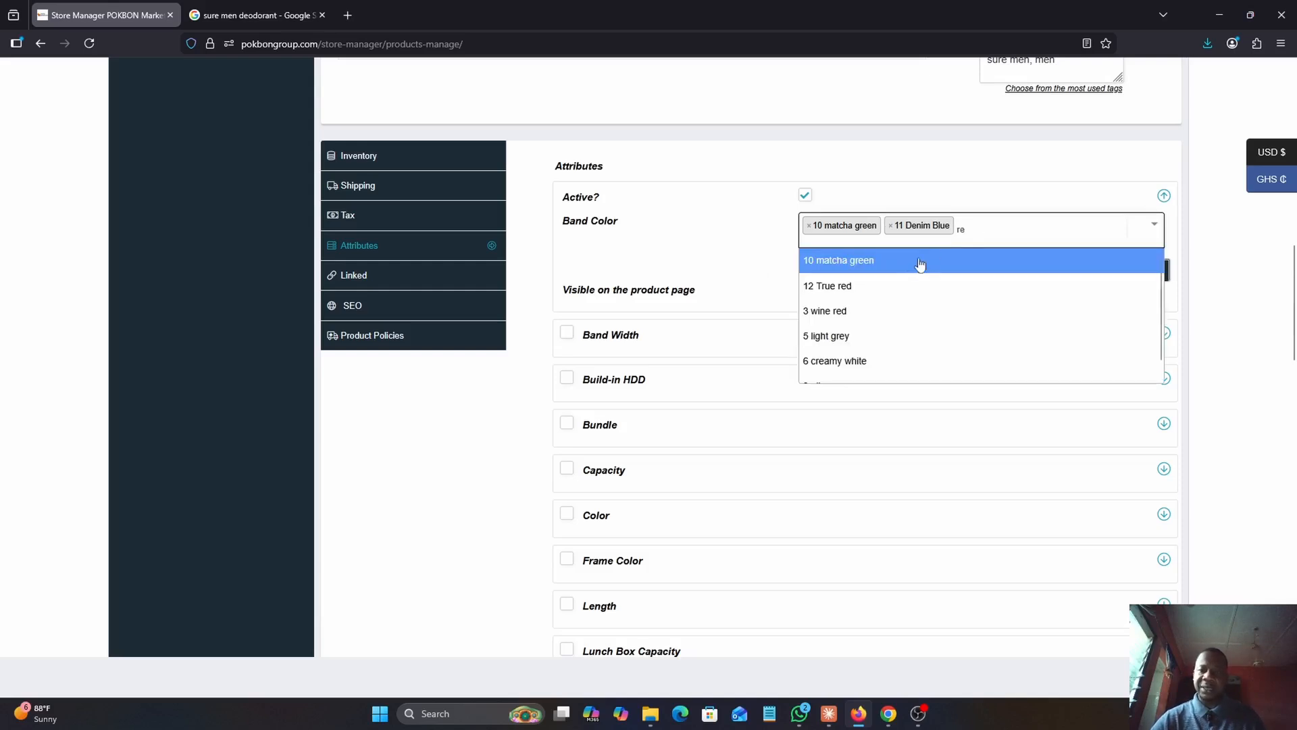
left_click(878, 311)
scroll(745, 265, "down", 1)
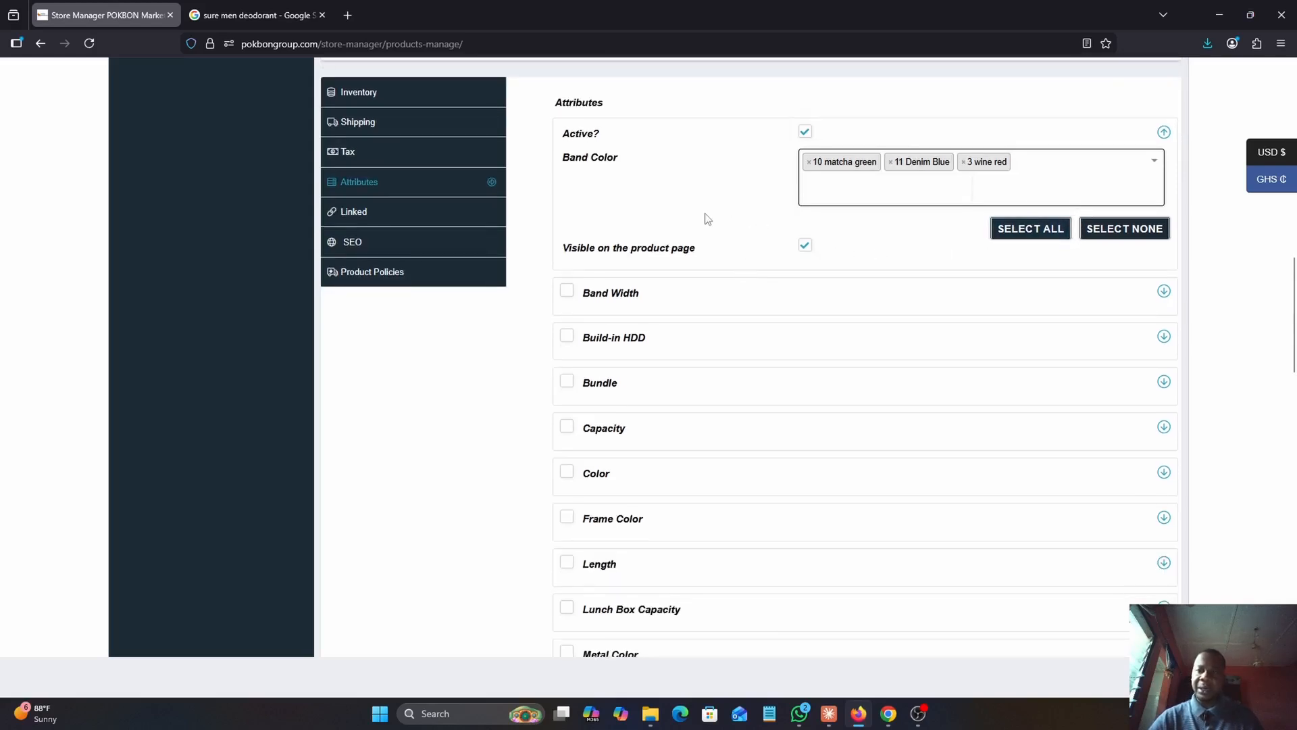
Look through the remaining product attributes listed below Band Color
scroll(705, 216, "down", 2)
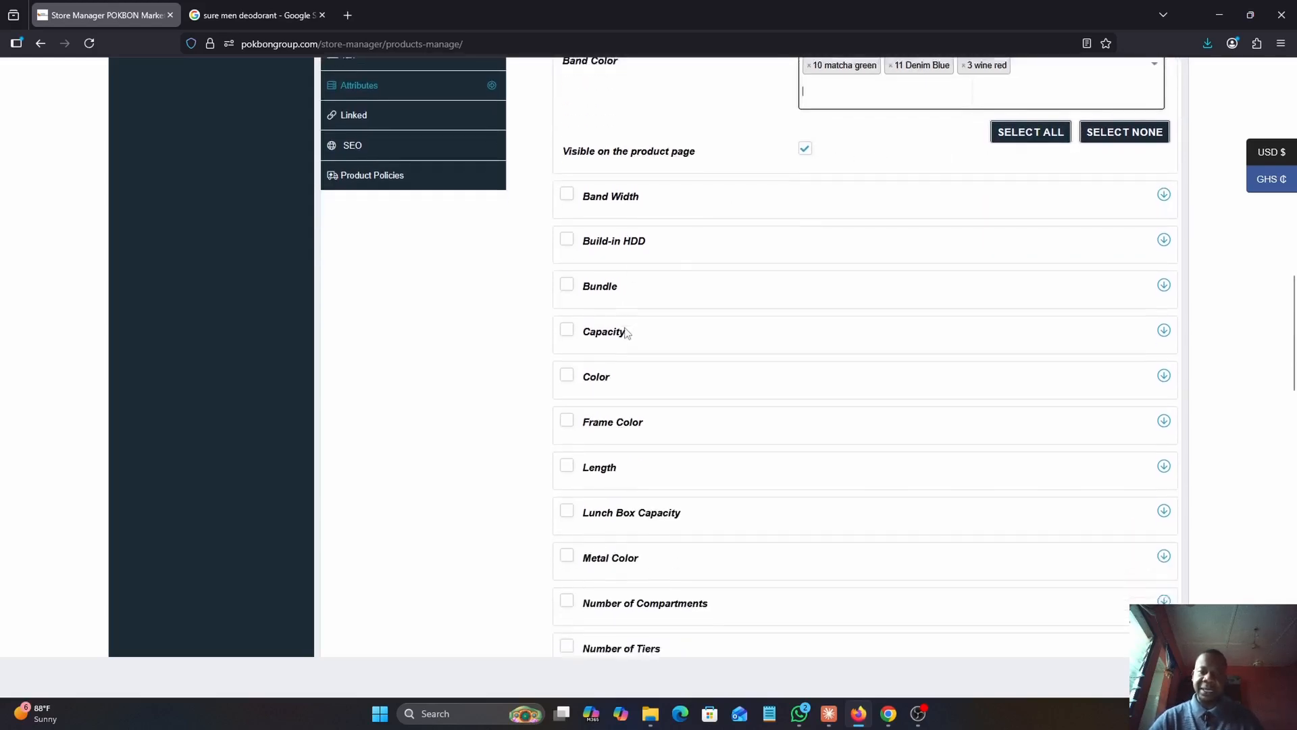
scroll(627, 333, "down", 1)
scroll(768, 298, "up", 3)
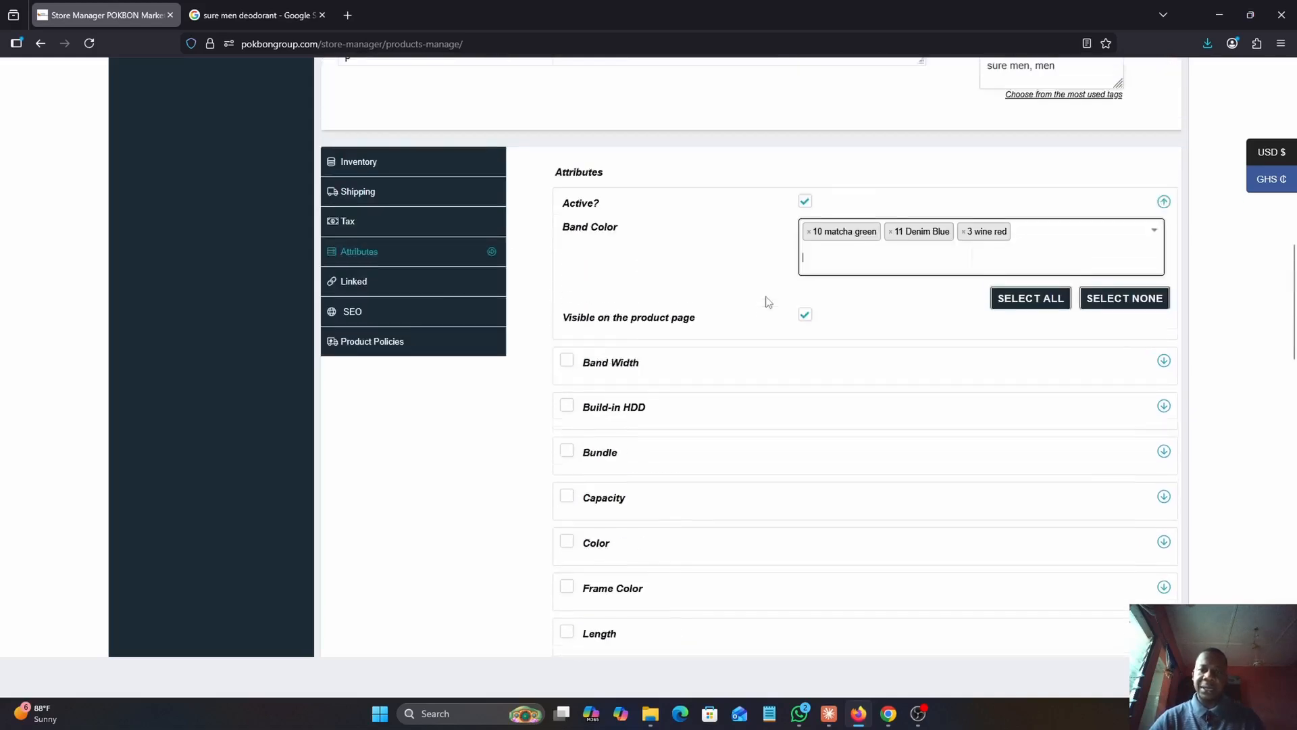
scroll(768, 298, "down", 5)
scroll(768, 301, "down", 8)
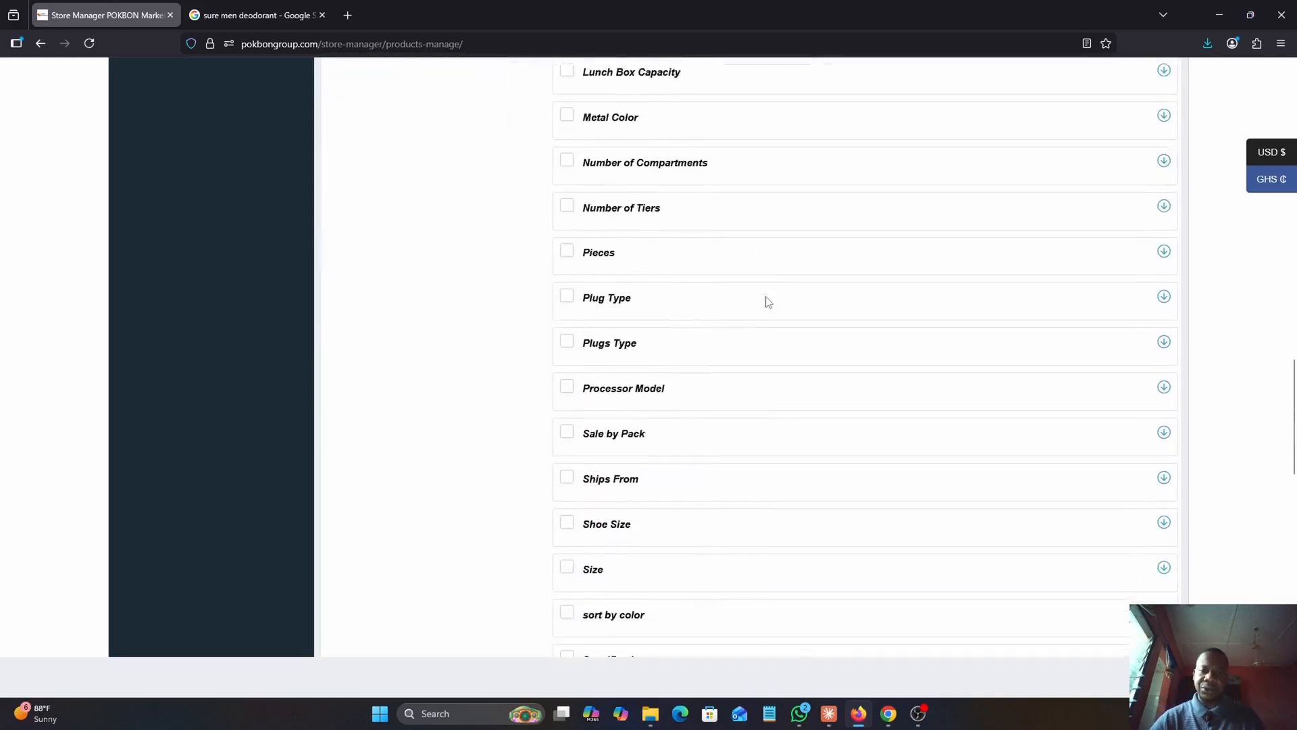
scroll(777, 256, "up", 18)
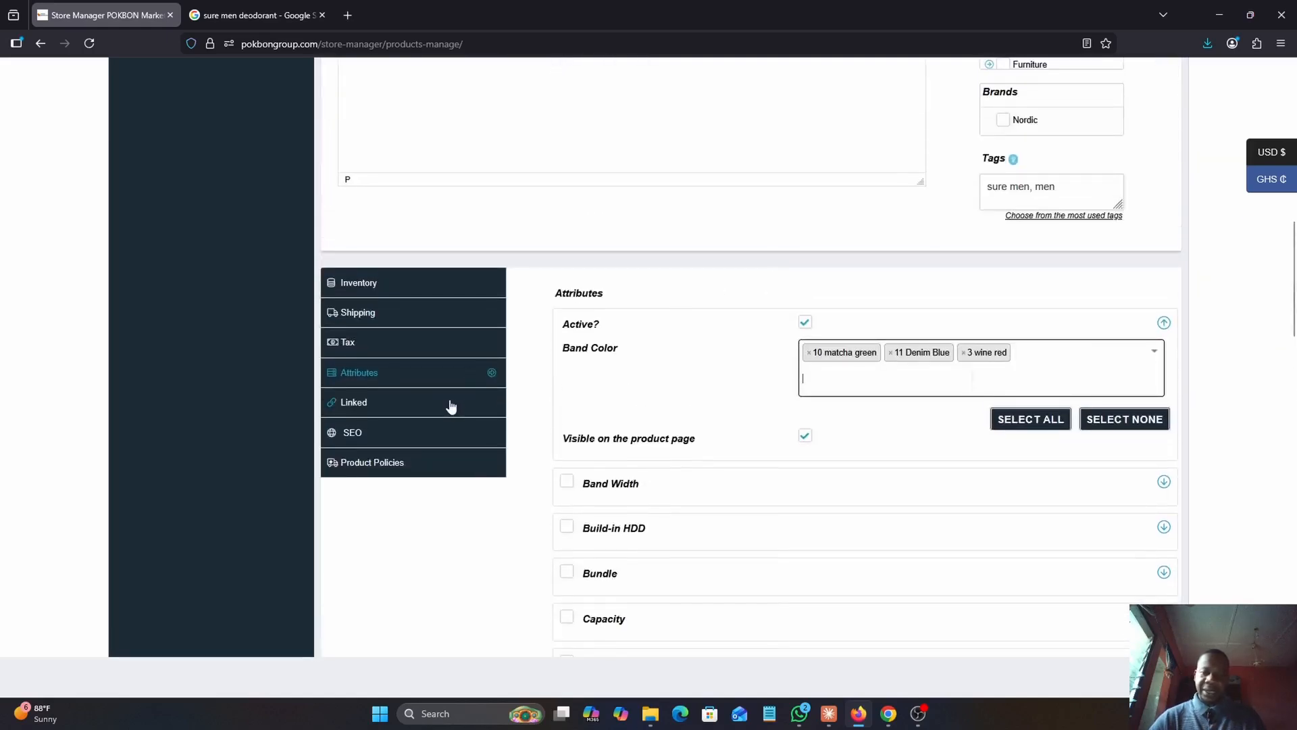
In the linked products, search the up-sells for "sure" and clear the search term
left_click(450, 404)
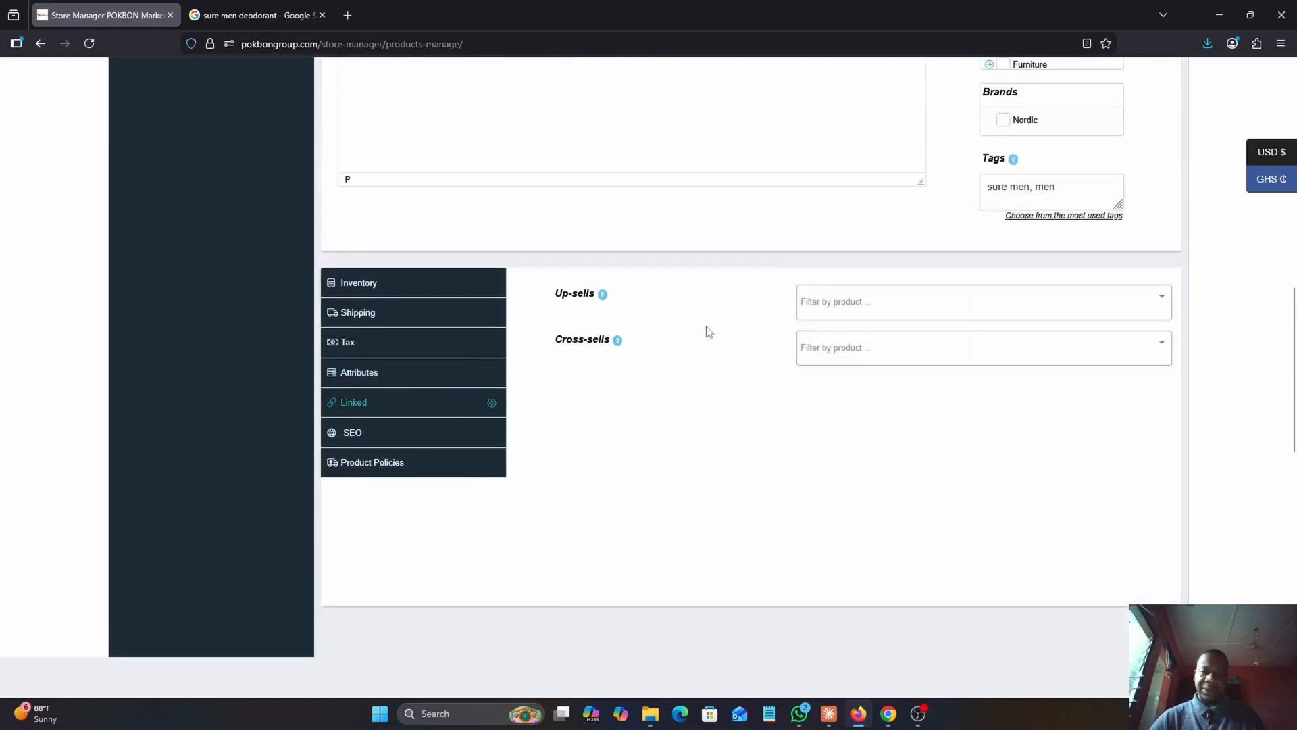
left_click(875, 308)
left_click(876, 309)
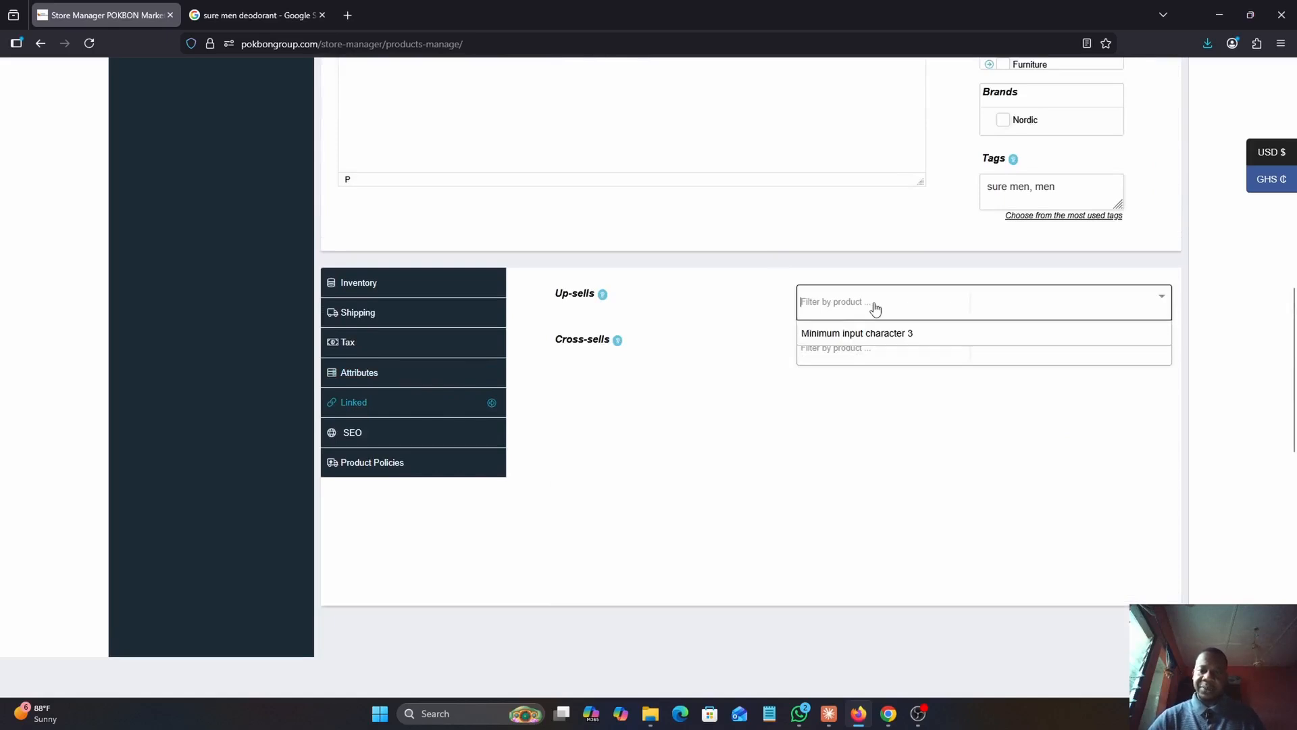
type("sur")
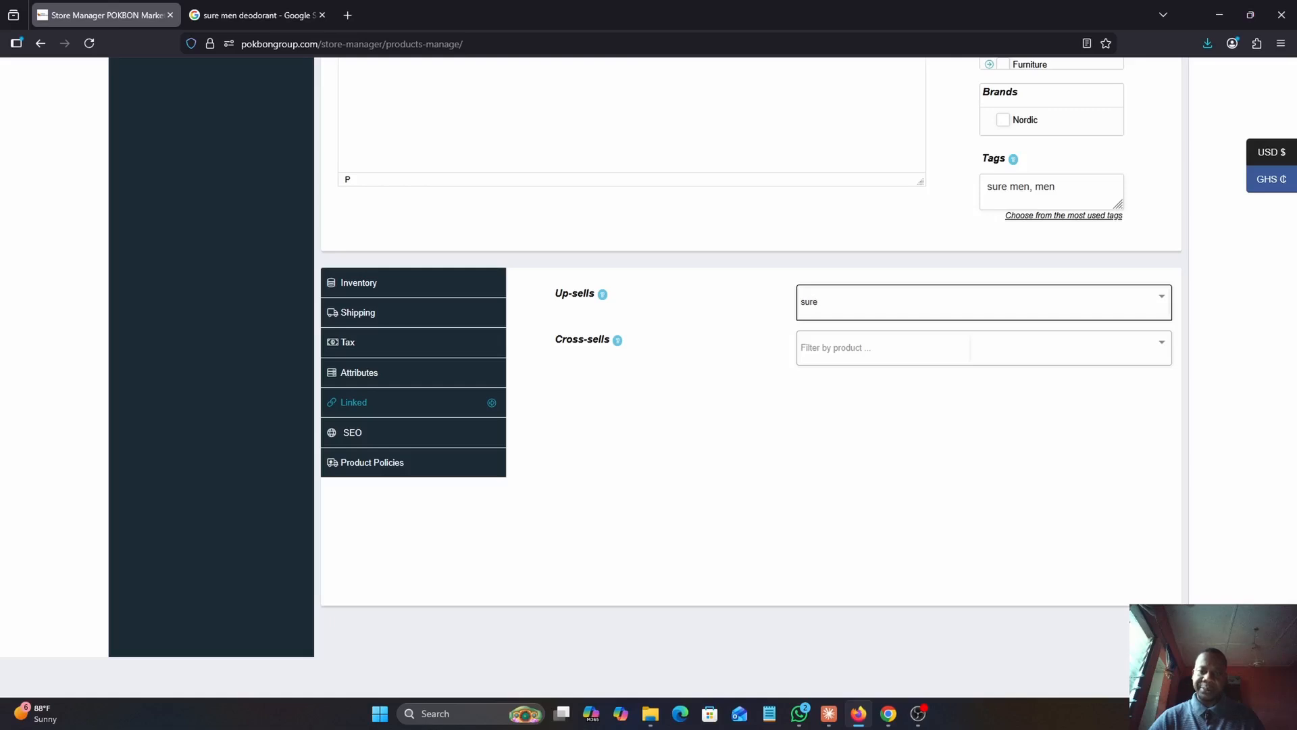
type("e")
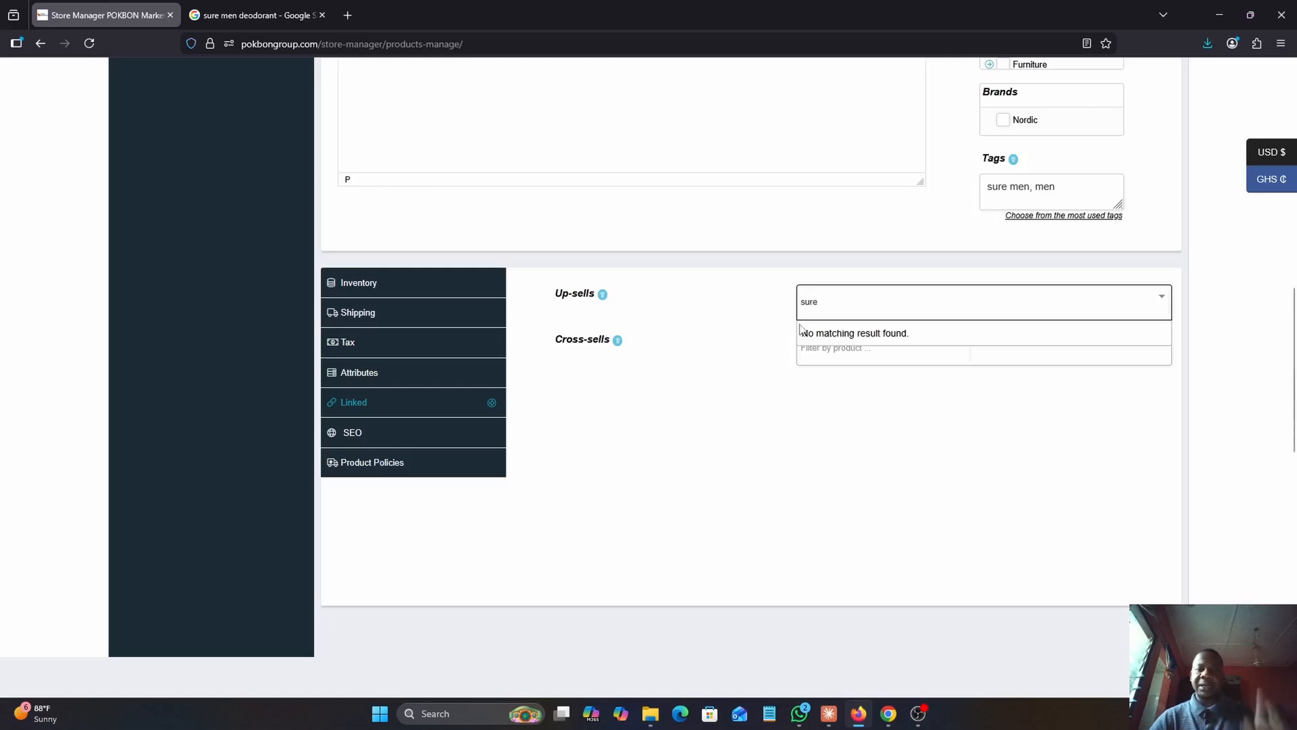
key("BackSpace")
key("BackSpace")
key("BackSpace")
key("BackSpace")
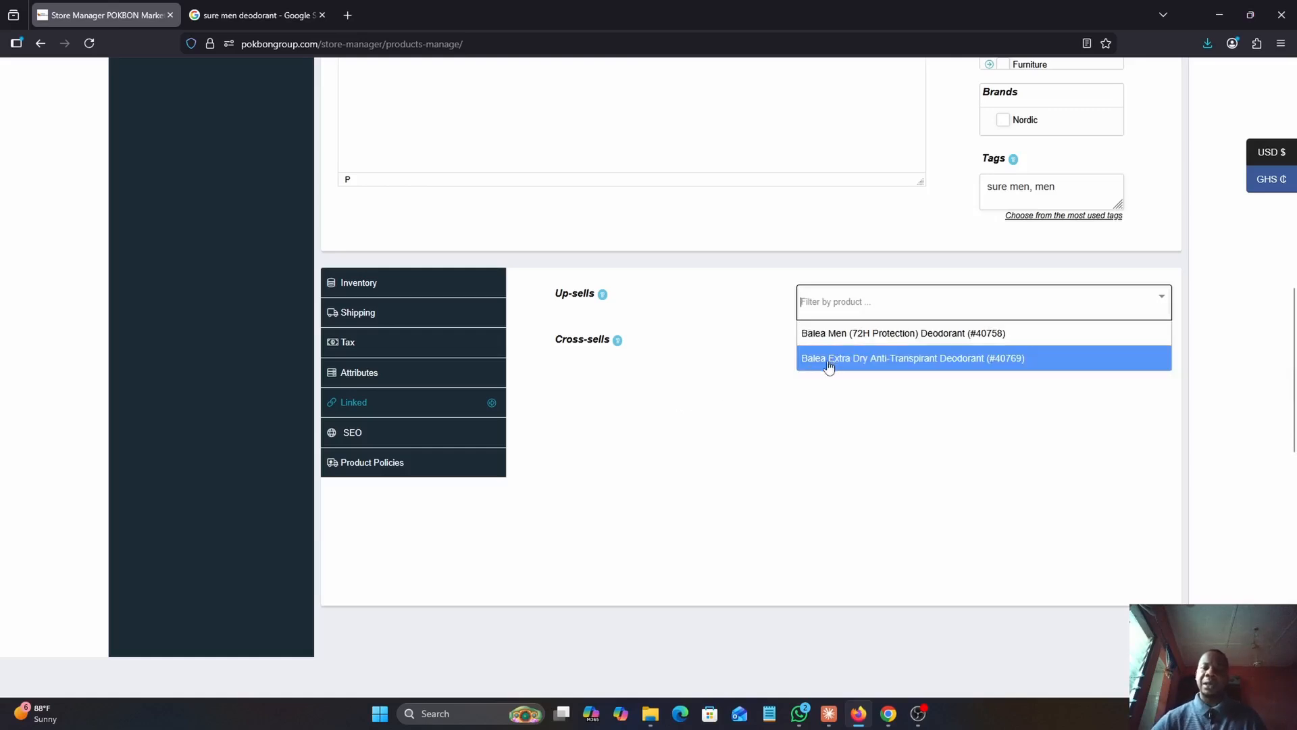
Add Balea Men (72H Protection) Deodorant and Balea Men Deep Sensation 4-in-1 Shower Gel as up-sells
left_click(853, 335)
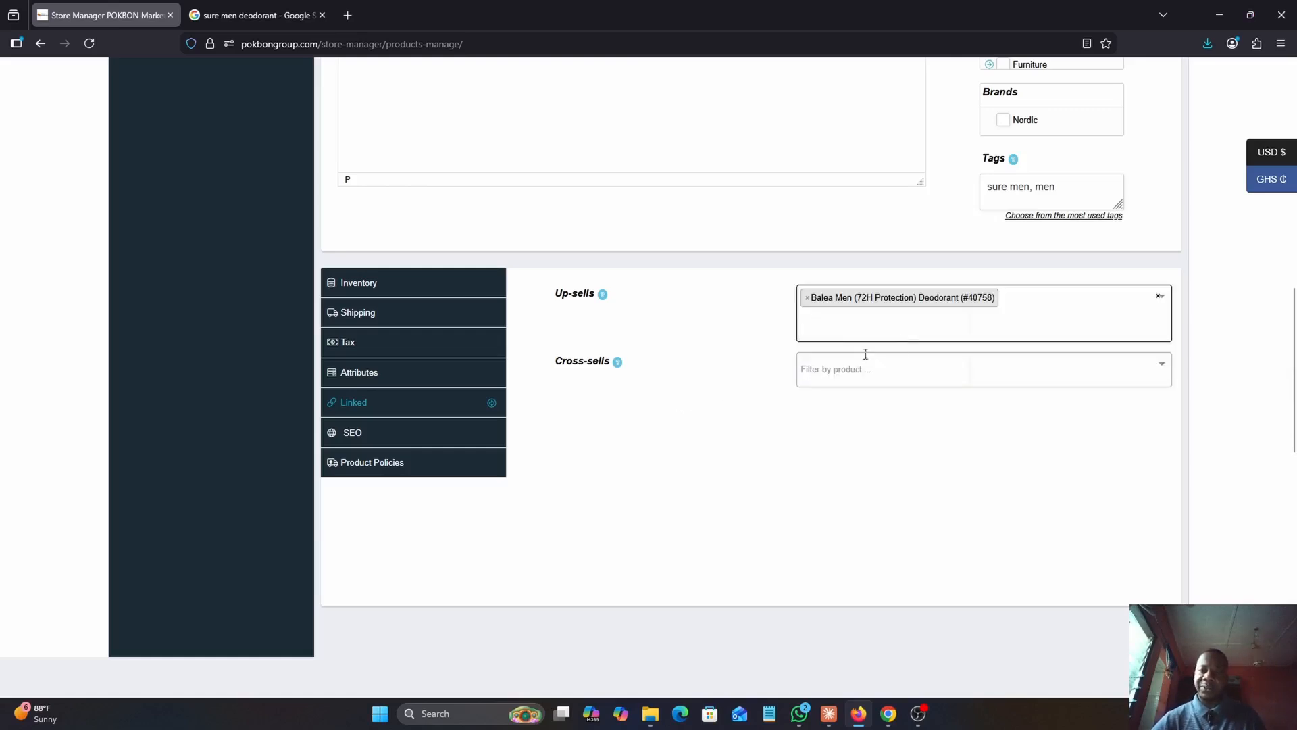
left_click(871, 337)
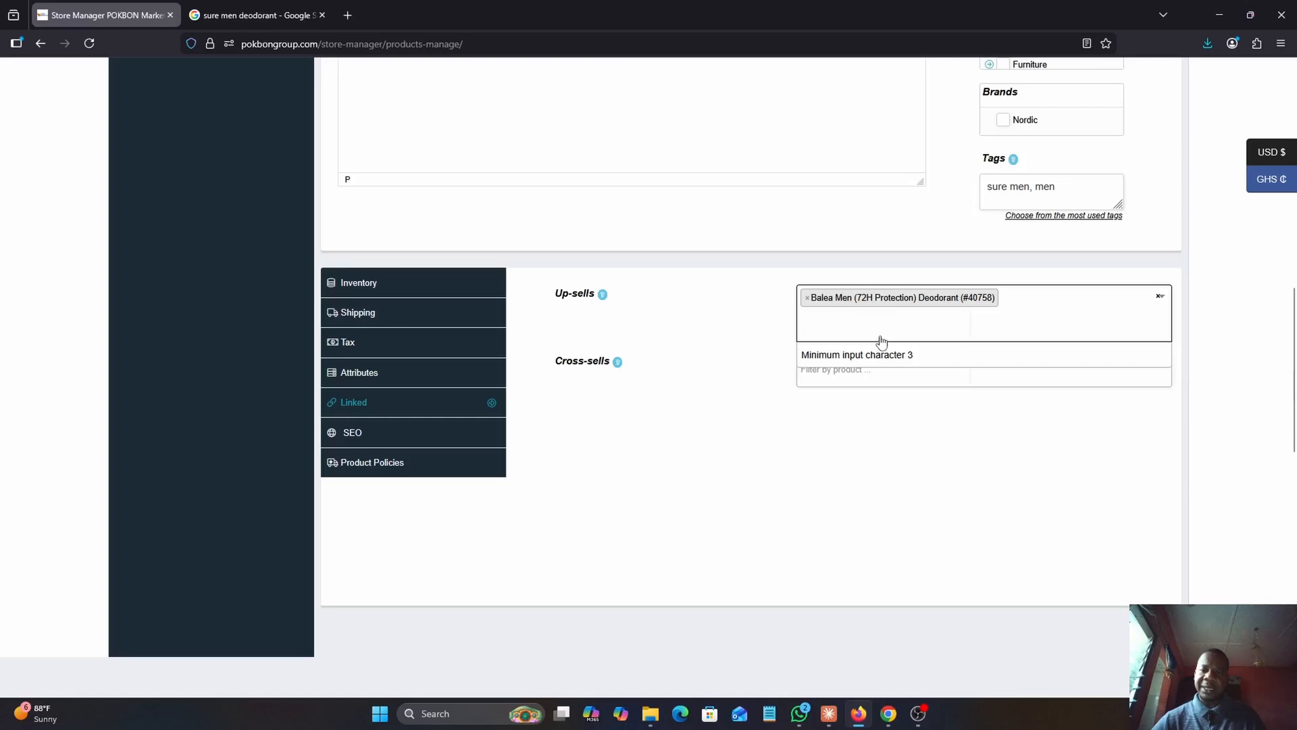
type("men")
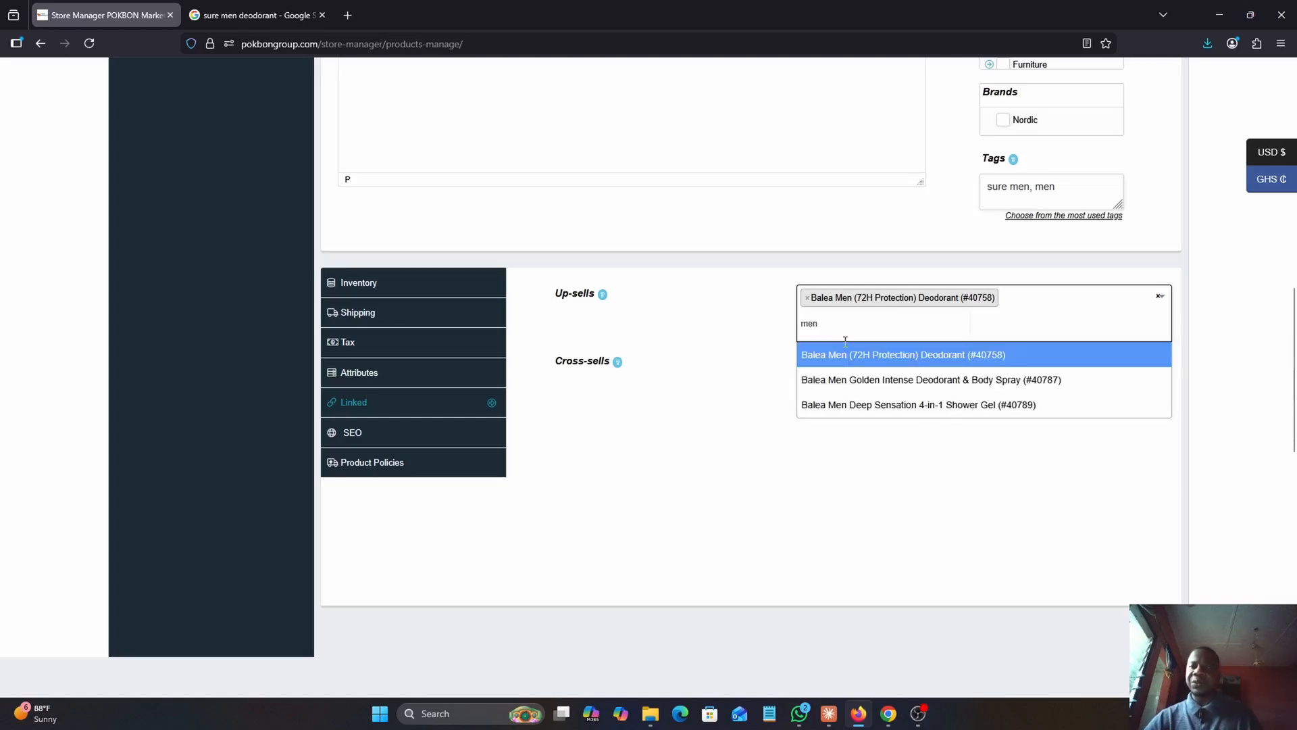
left_click(890, 406)
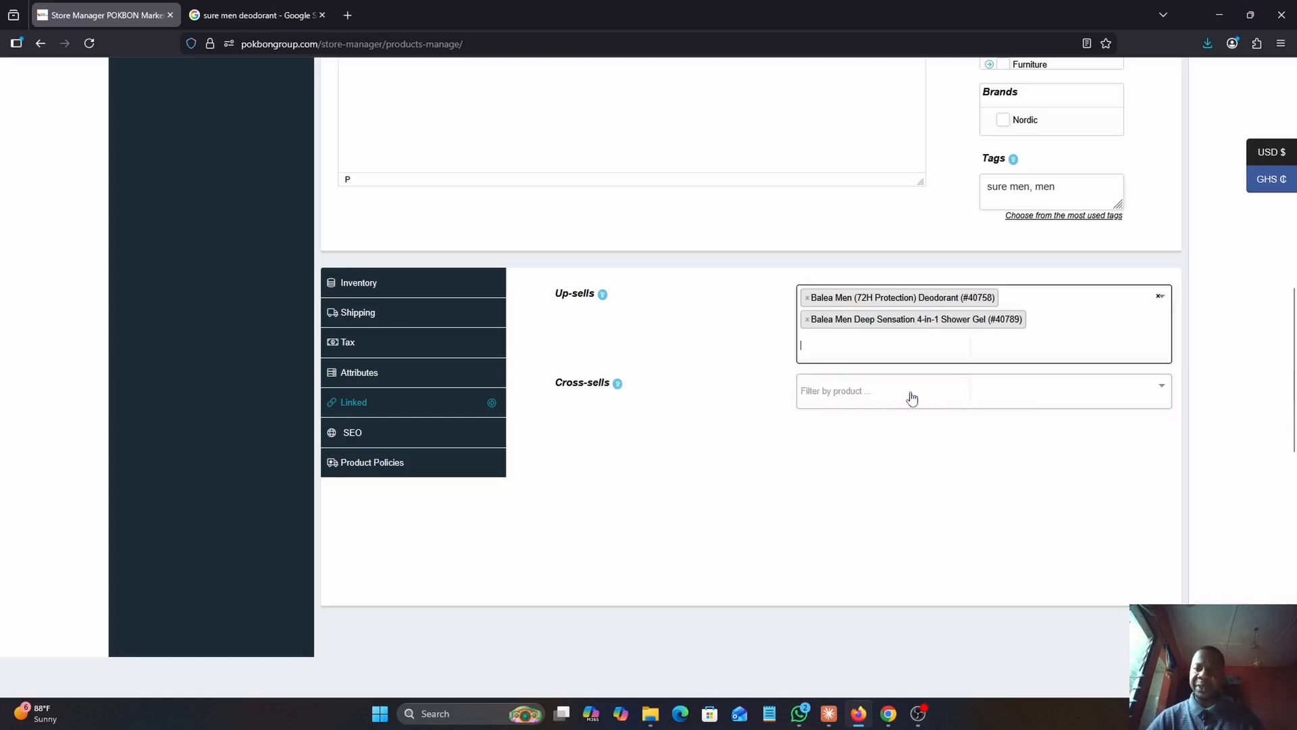
Find products matching "men" for the cross-sells and add Balea Men Golden Intense Deodorant & Body Spray
left_click(911, 397)
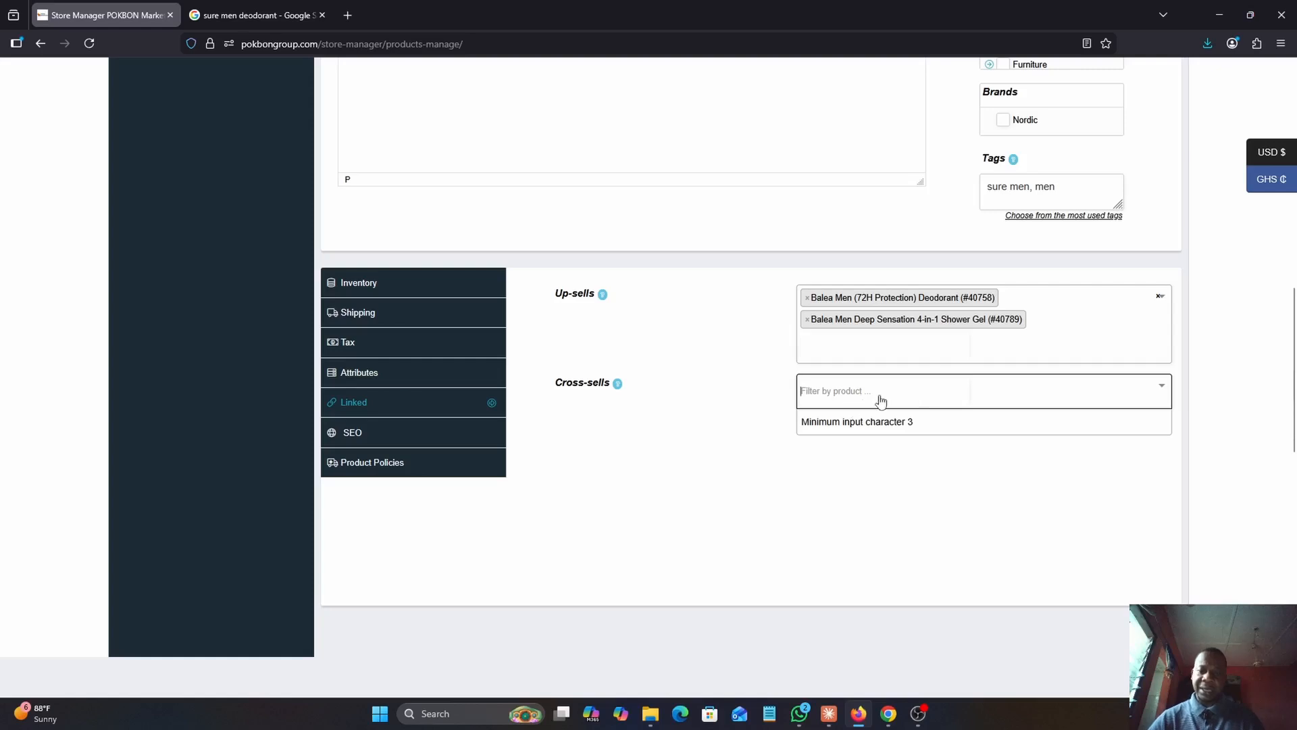
type("men")
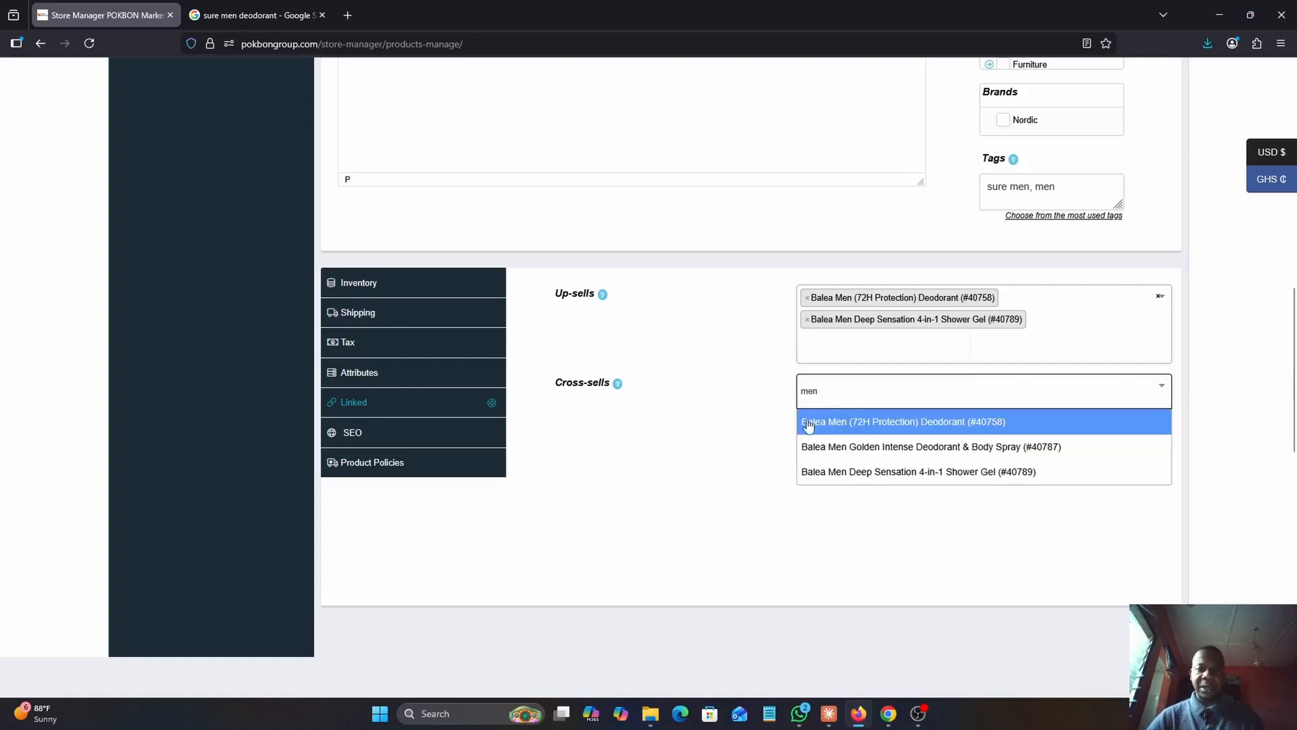
left_click(874, 447)
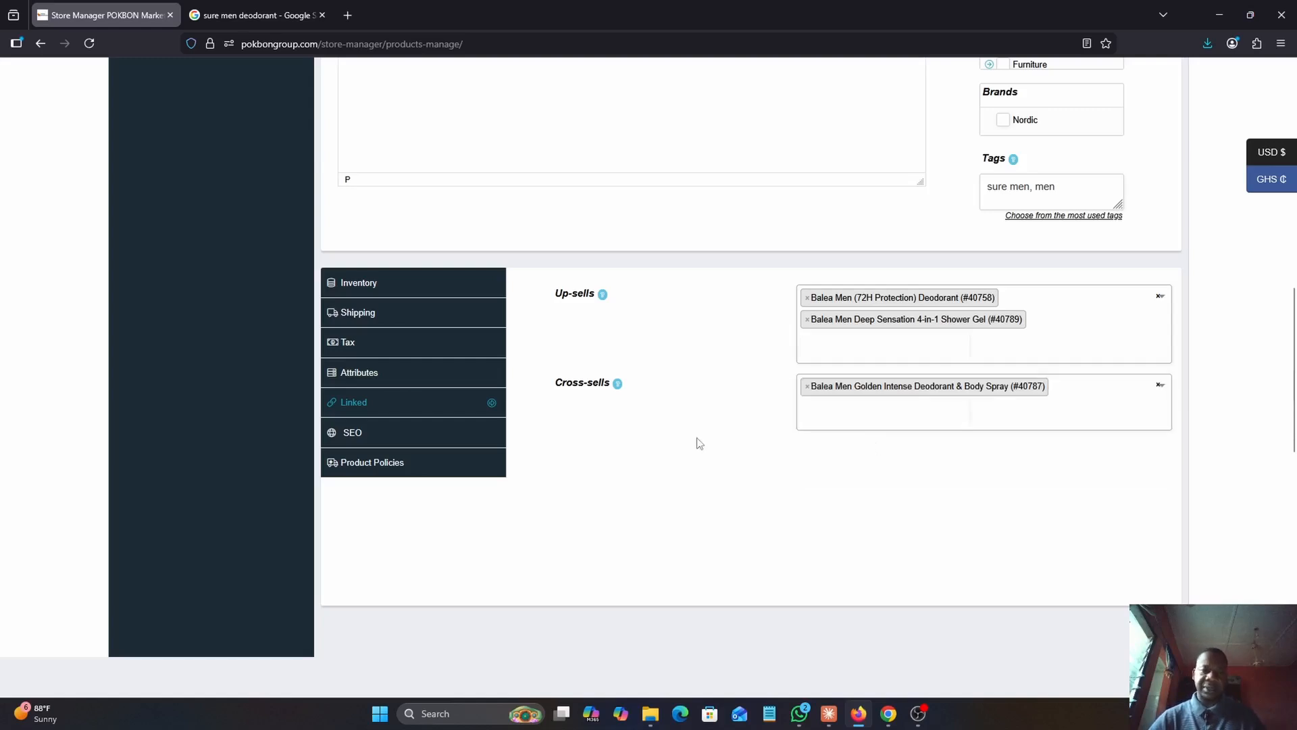
Set the product's SEO focus keywords to "sure for men, men's deodorant"
left_click(403, 431)
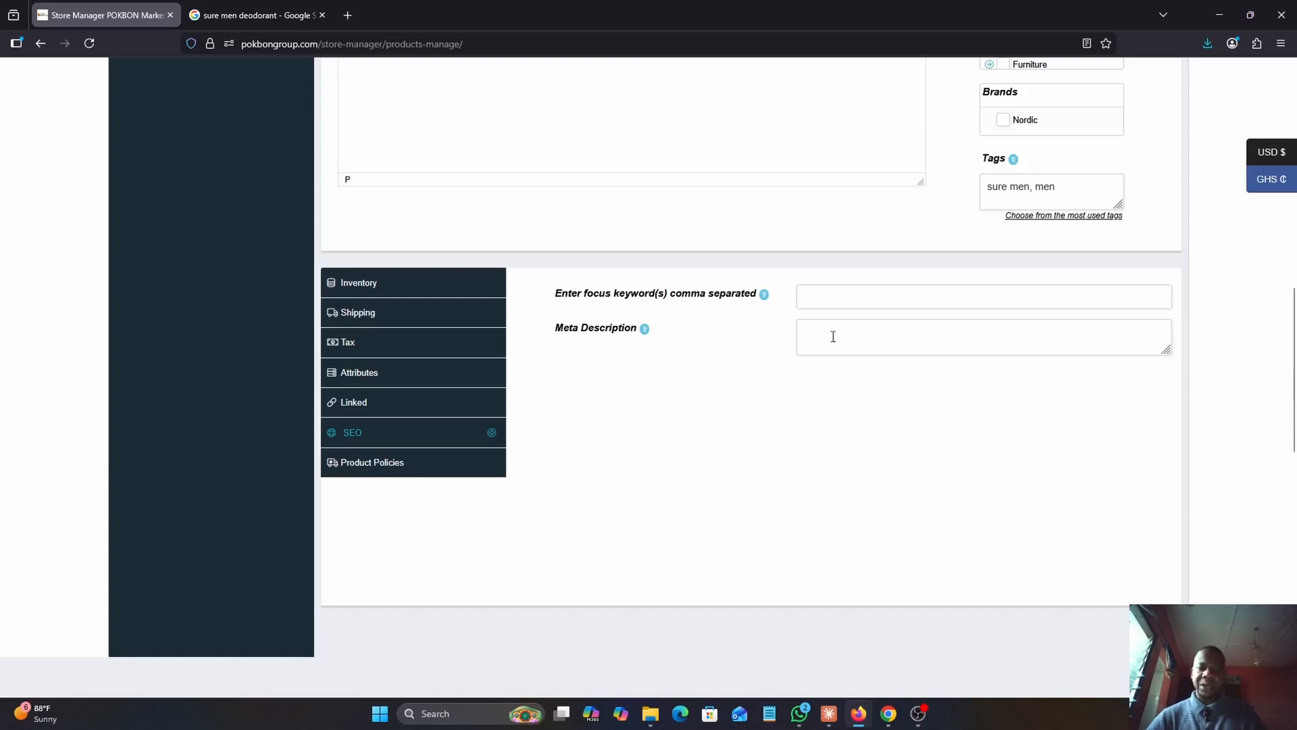
left_click(879, 295)
type("sure ")
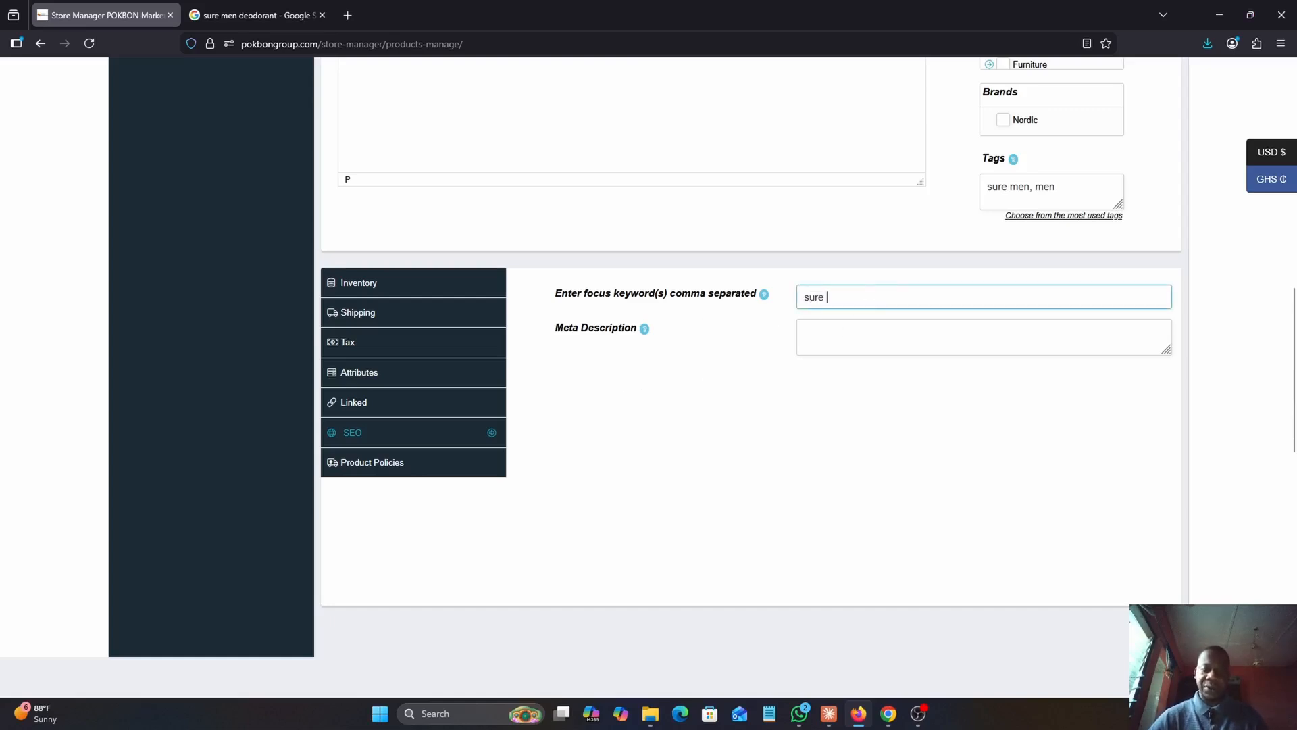
type("for men, men's deodorant")
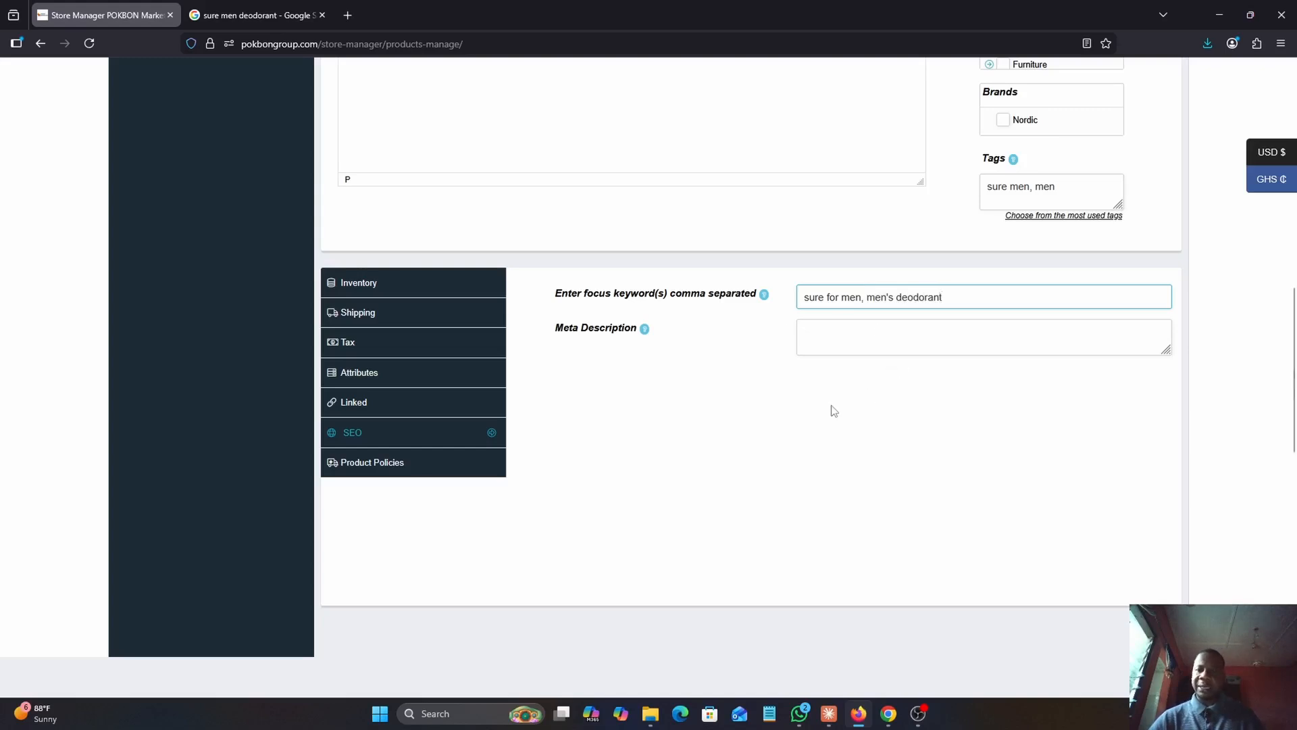
left_click(649, 368)
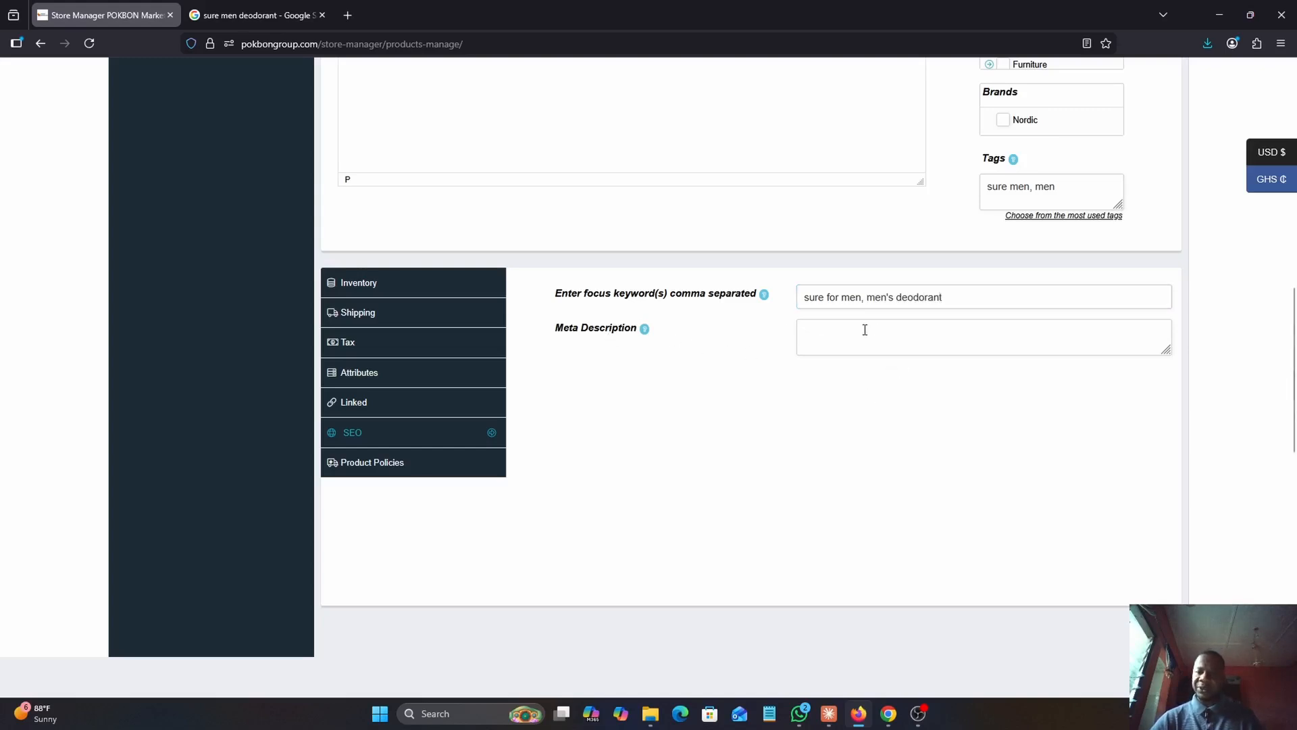
left_click(469, 463)
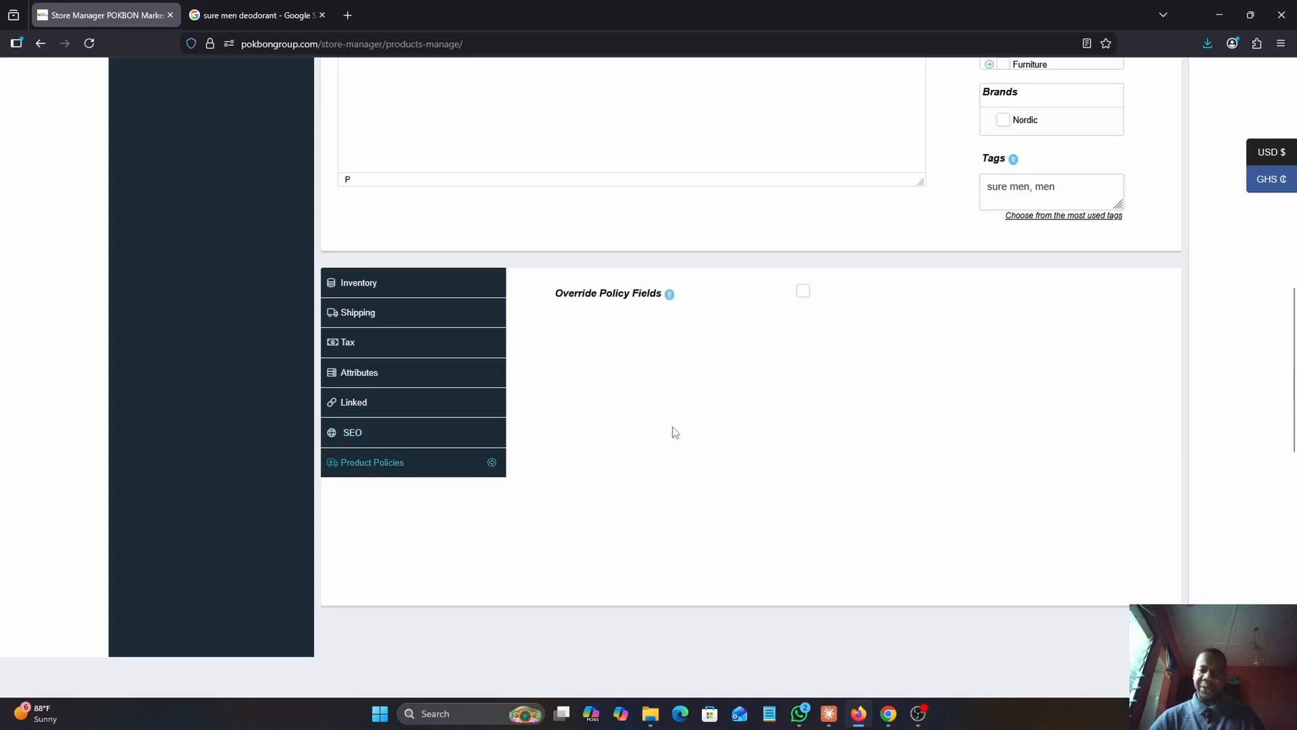
left_click(804, 291)
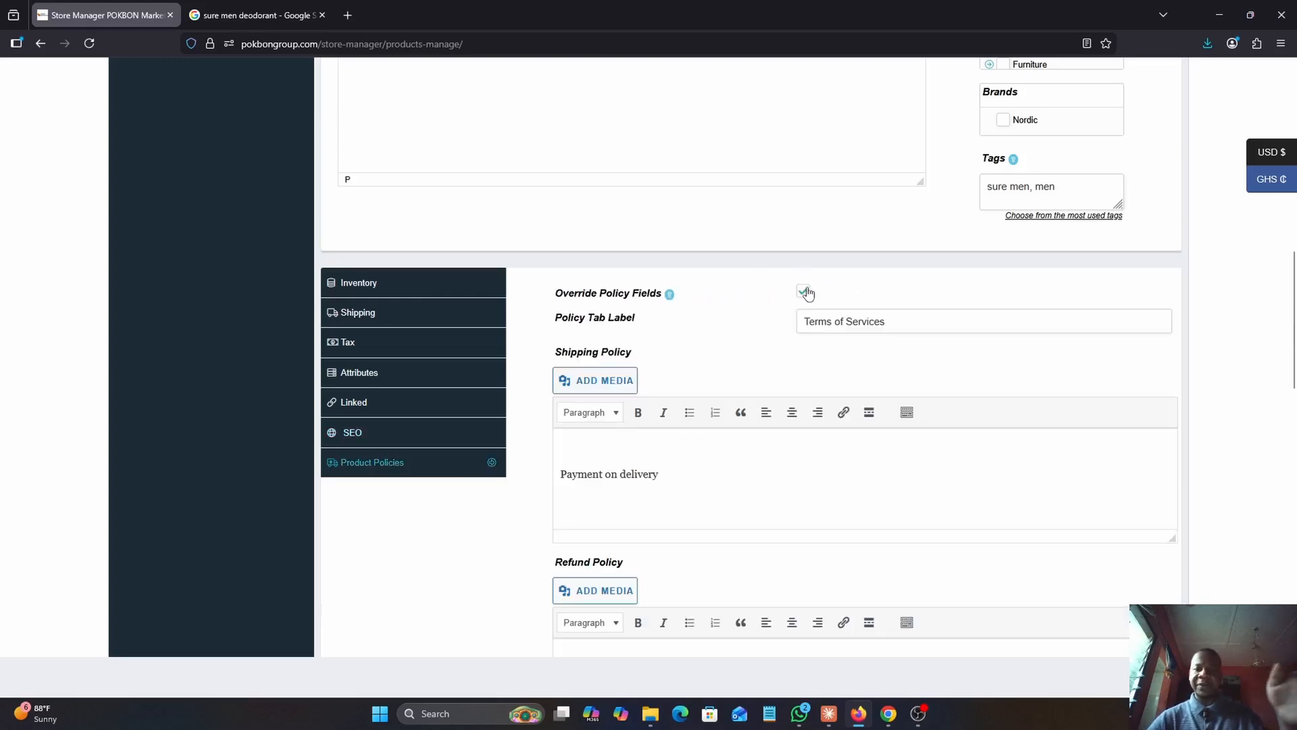
left_click(805, 293)
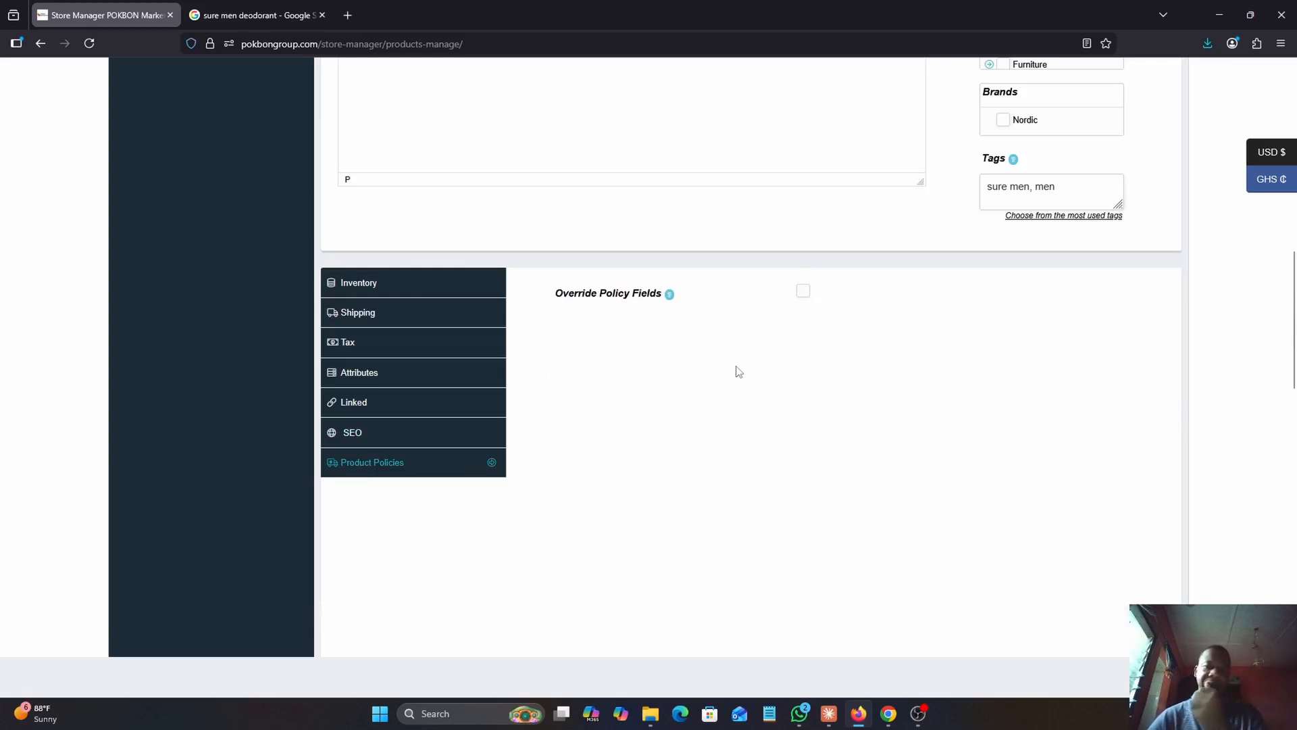
Review the product form's title, prices, descriptions, images, categories and tags before submitting
scroll(736, 371, "up", 5)
scroll(738, 371, "up", 5)
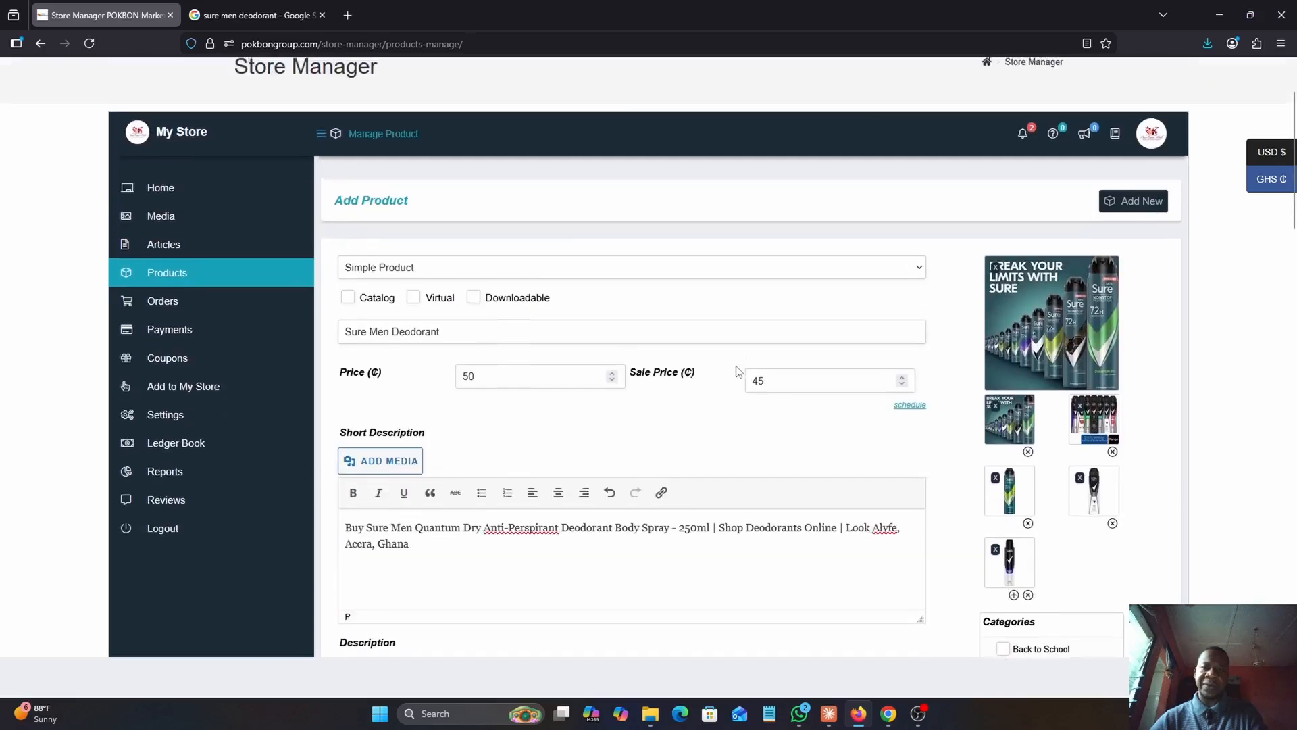
scroll(737, 371, "down", 3)
scroll(736, 366, "up", 3)
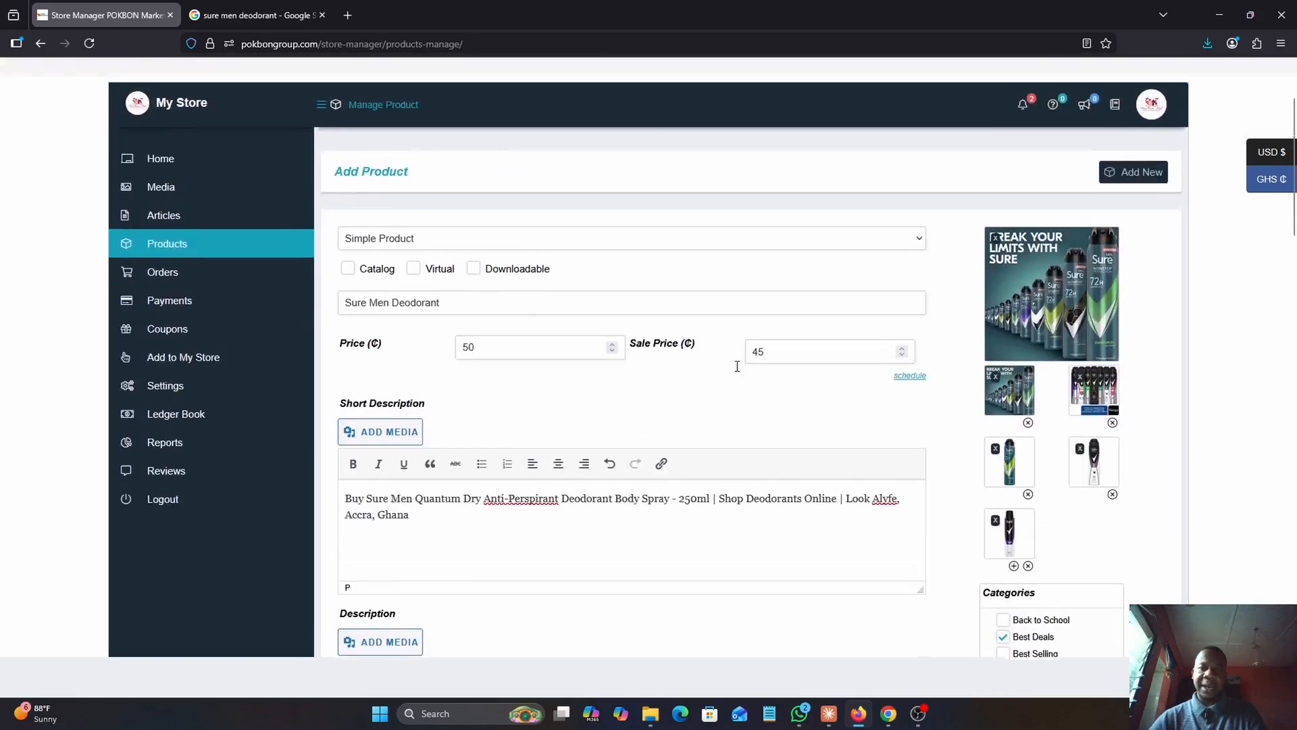
left_click_drag(466, 305, 363, 304)
scroll(579, 386, "down", 1)
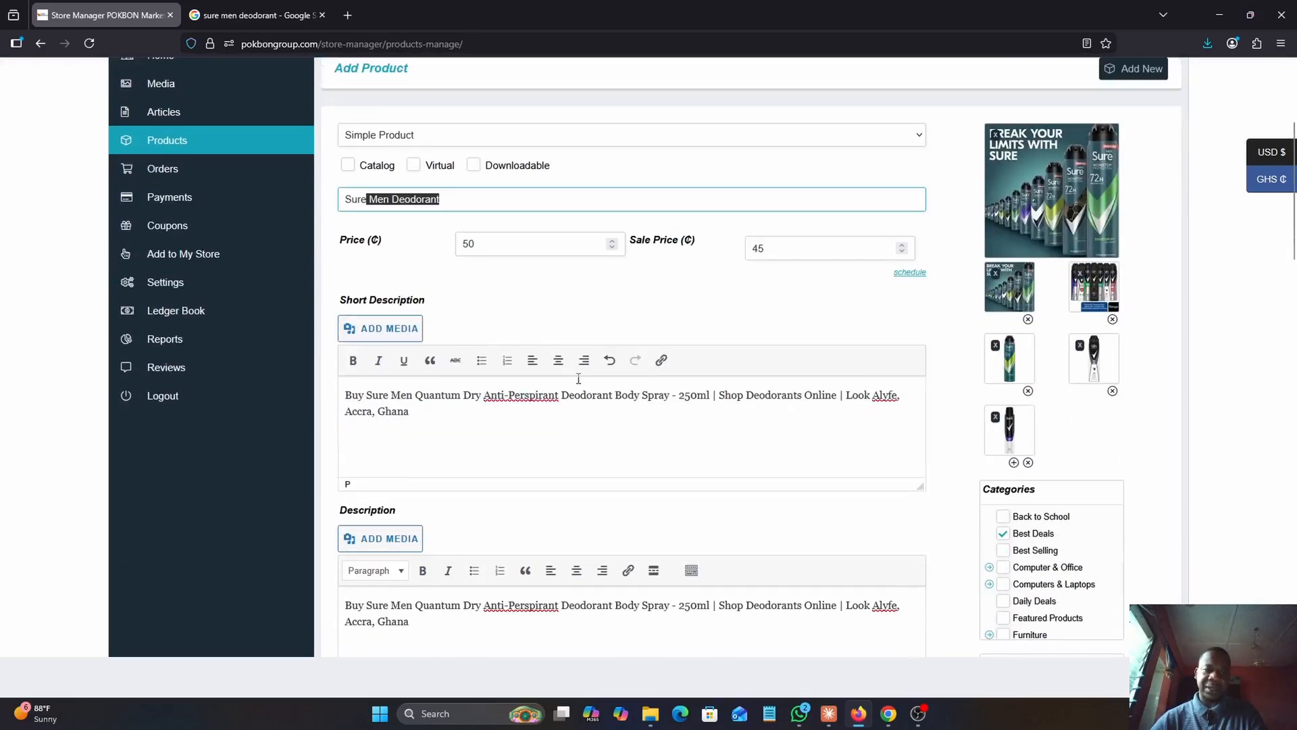
left_click(498, 429)
scroll(498, 433, "down", 3)
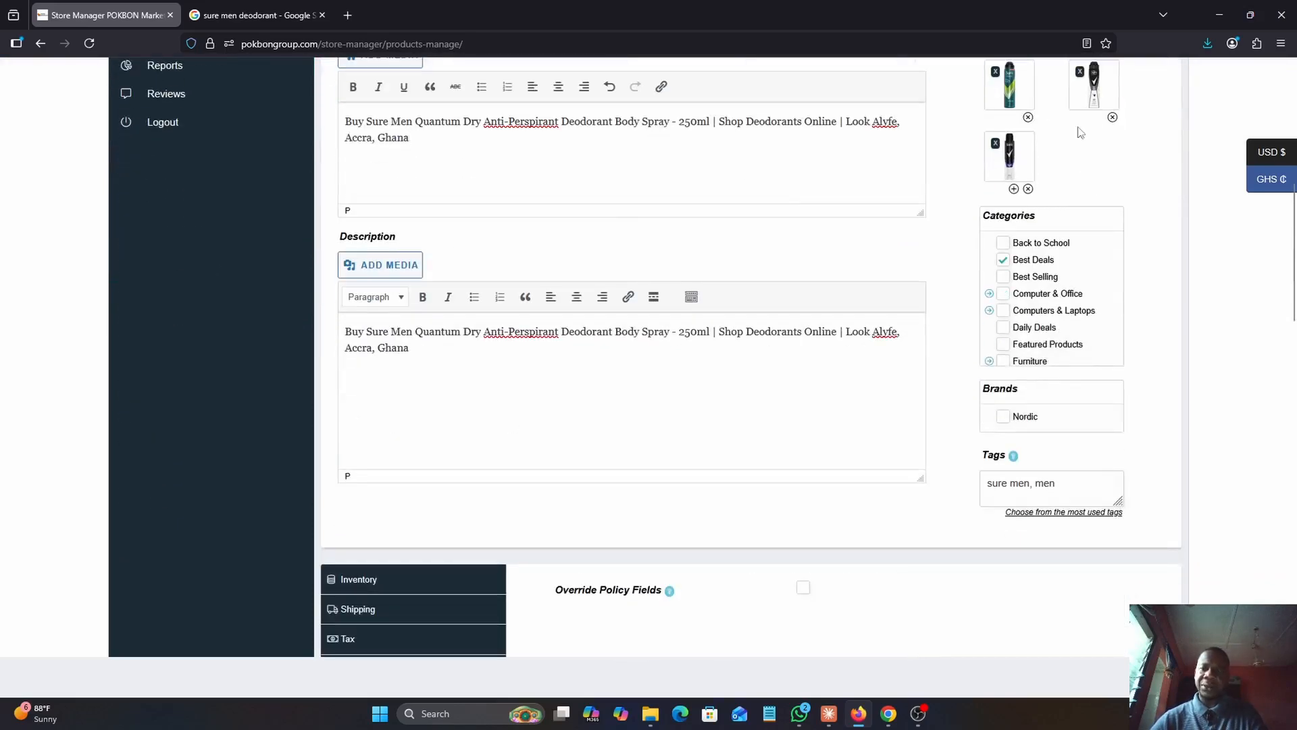
scroll(869, 395, "down", 3)
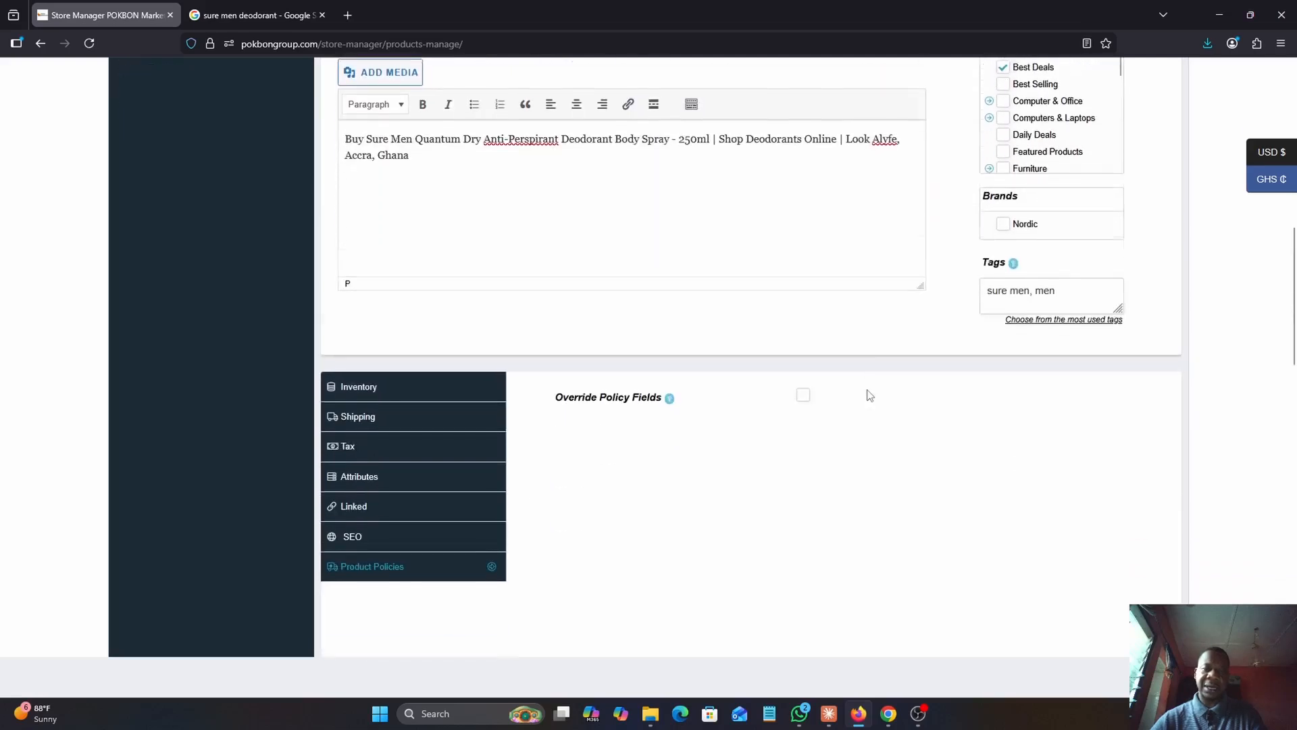
scroll(870, 395, "up", 3)
Submit the completed Sure Men Deodorant product so that it is published in the store
scroll(869, 395, "down", 2)
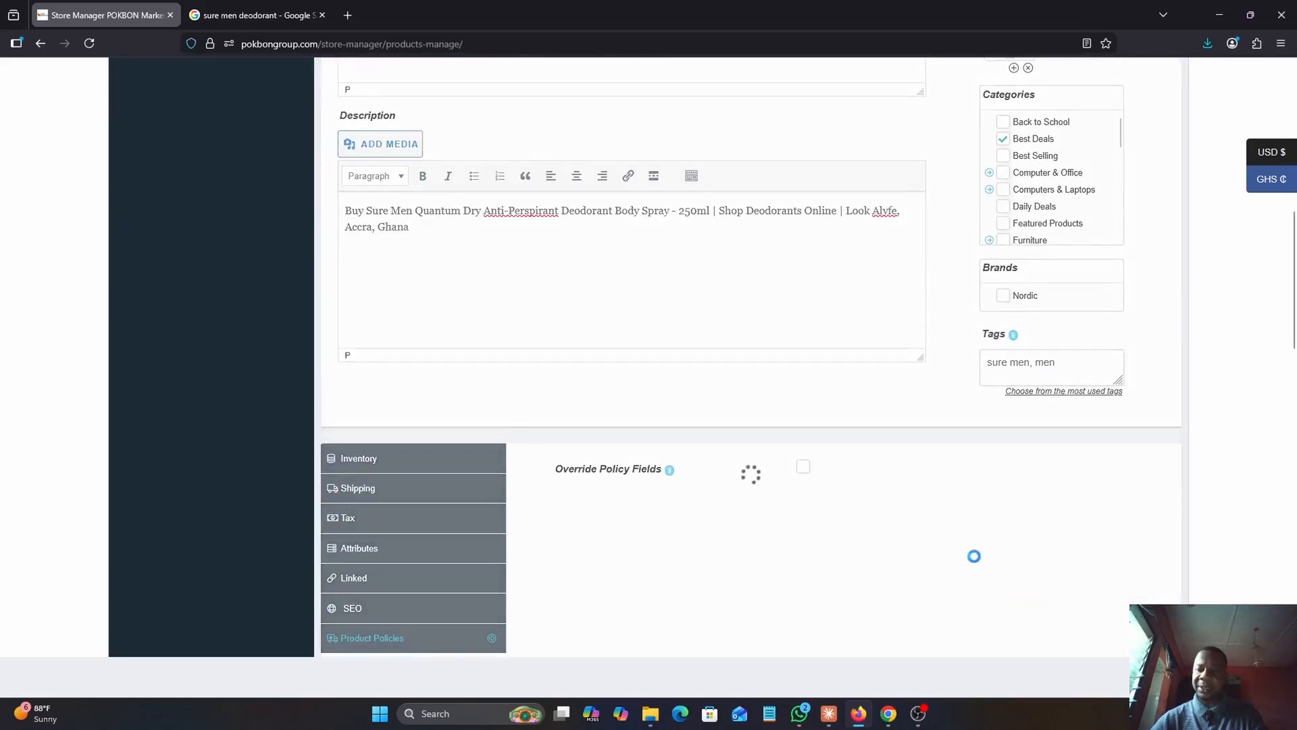
scroll(921, 507, "up", 10)
scroll(920, 508, "up", 1)
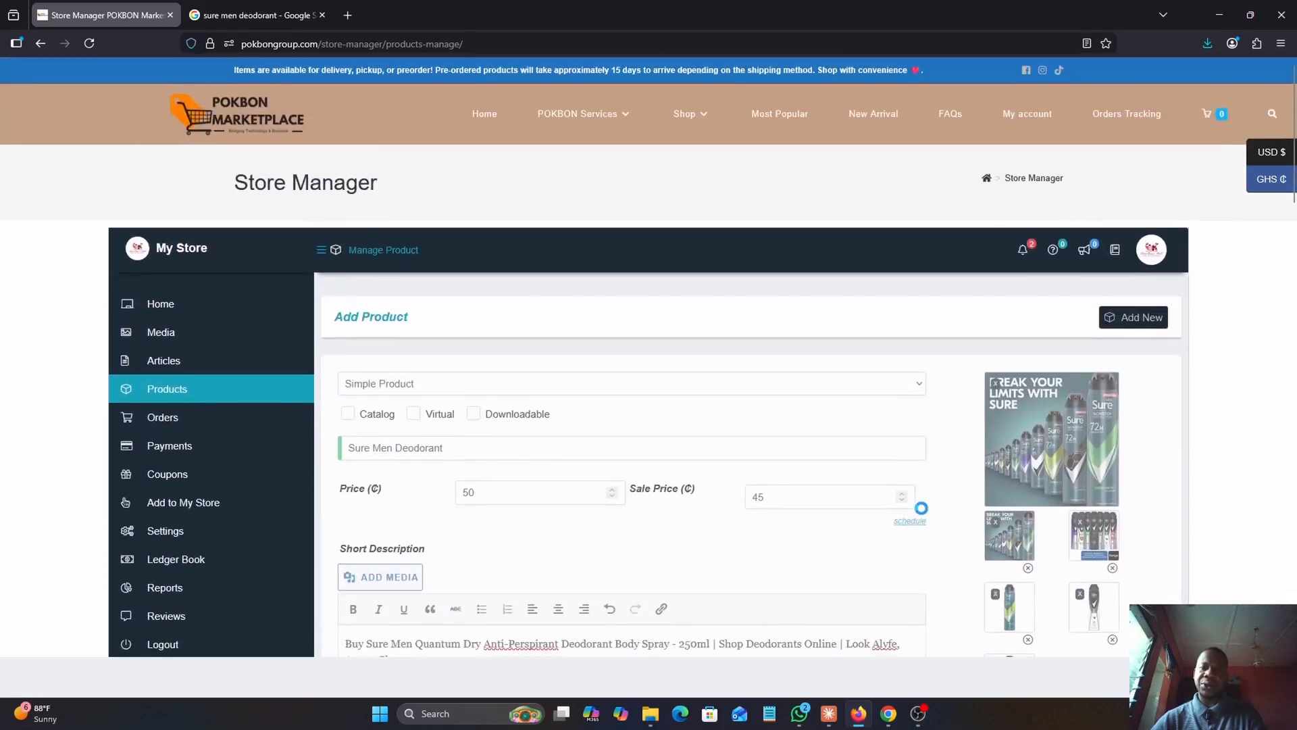
scroll(887, 409, "down", 2)
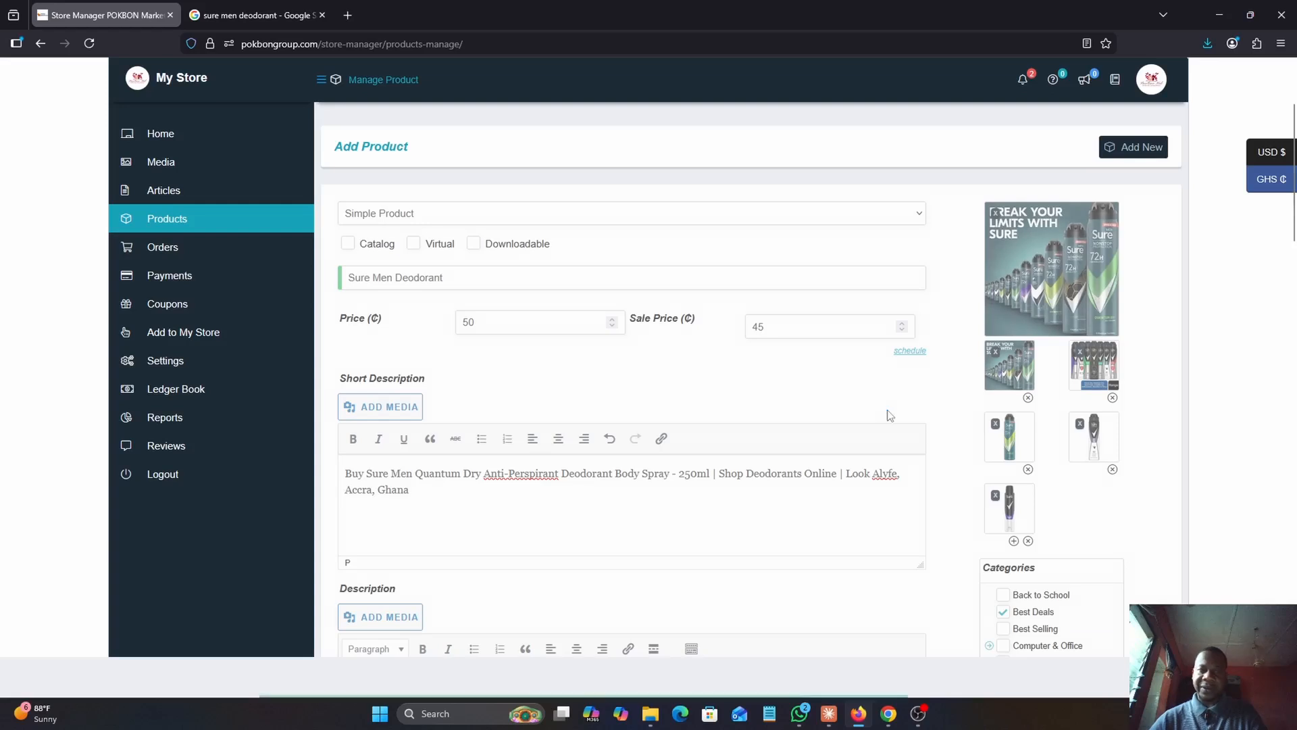
scroll(522, 376, "up", 3)
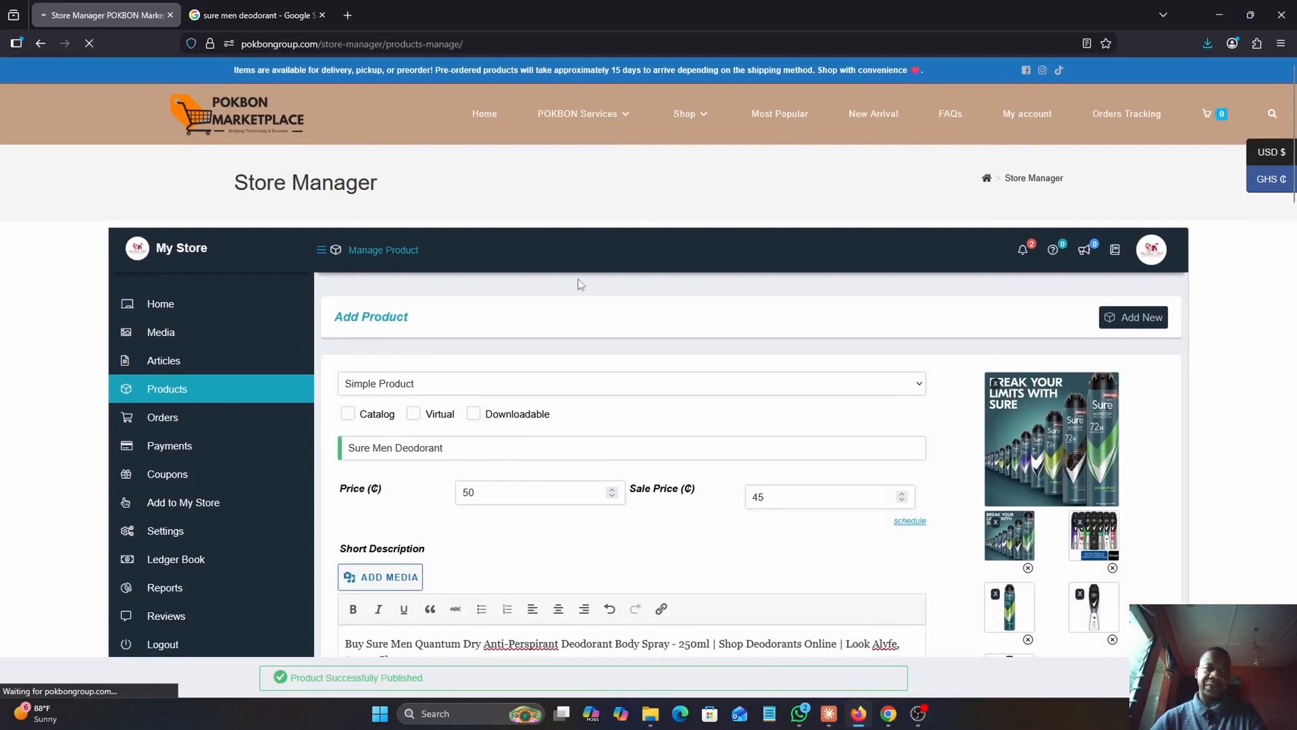
Duplicate the store manager's browser tab to open the marketplace home page, and return to the product form's tab
scroll(581, 284, "down", 1)
right_click(110, 13)
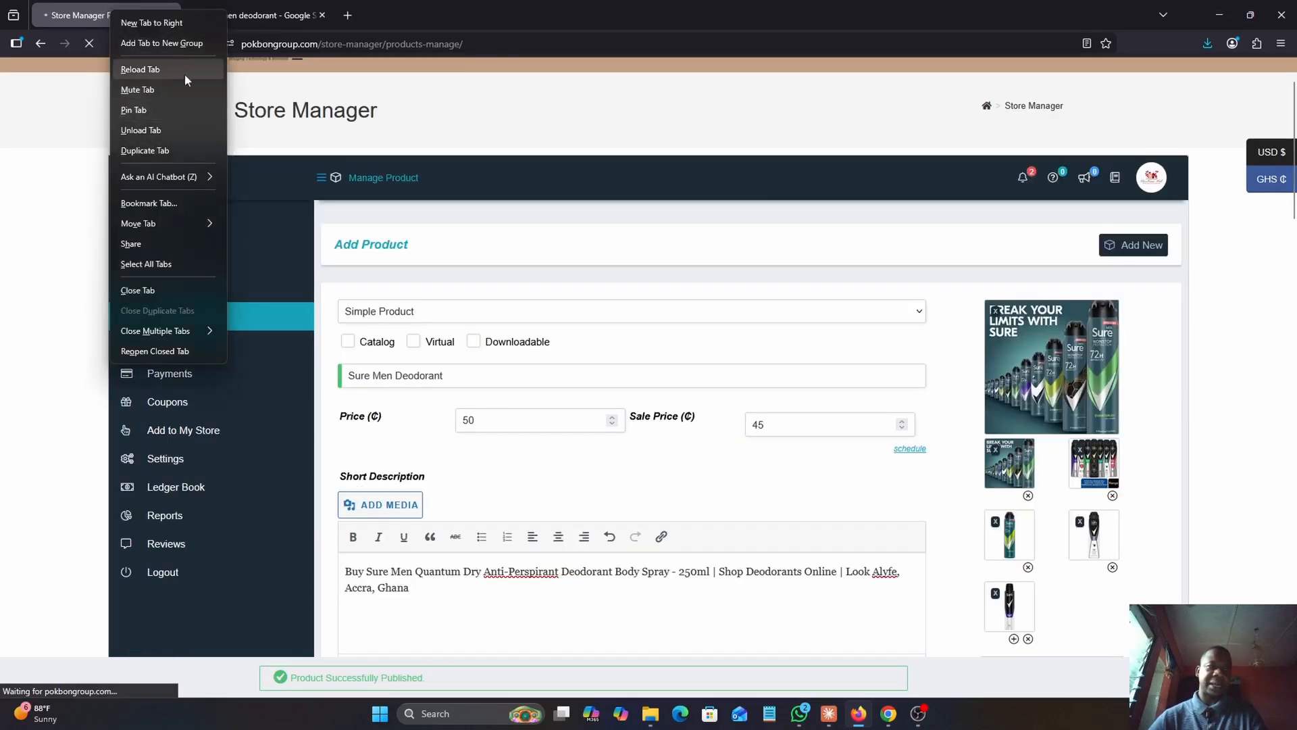
left_click(196, 145)
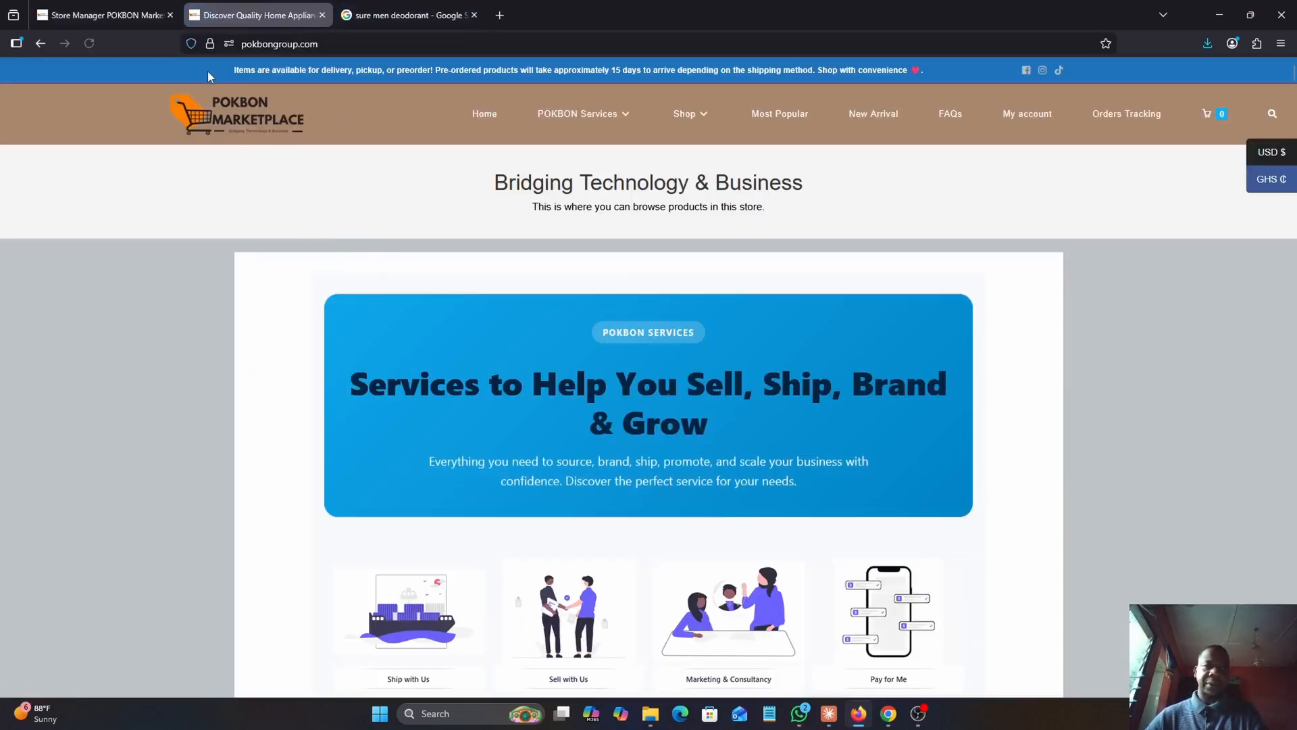
left_click(114, 9)
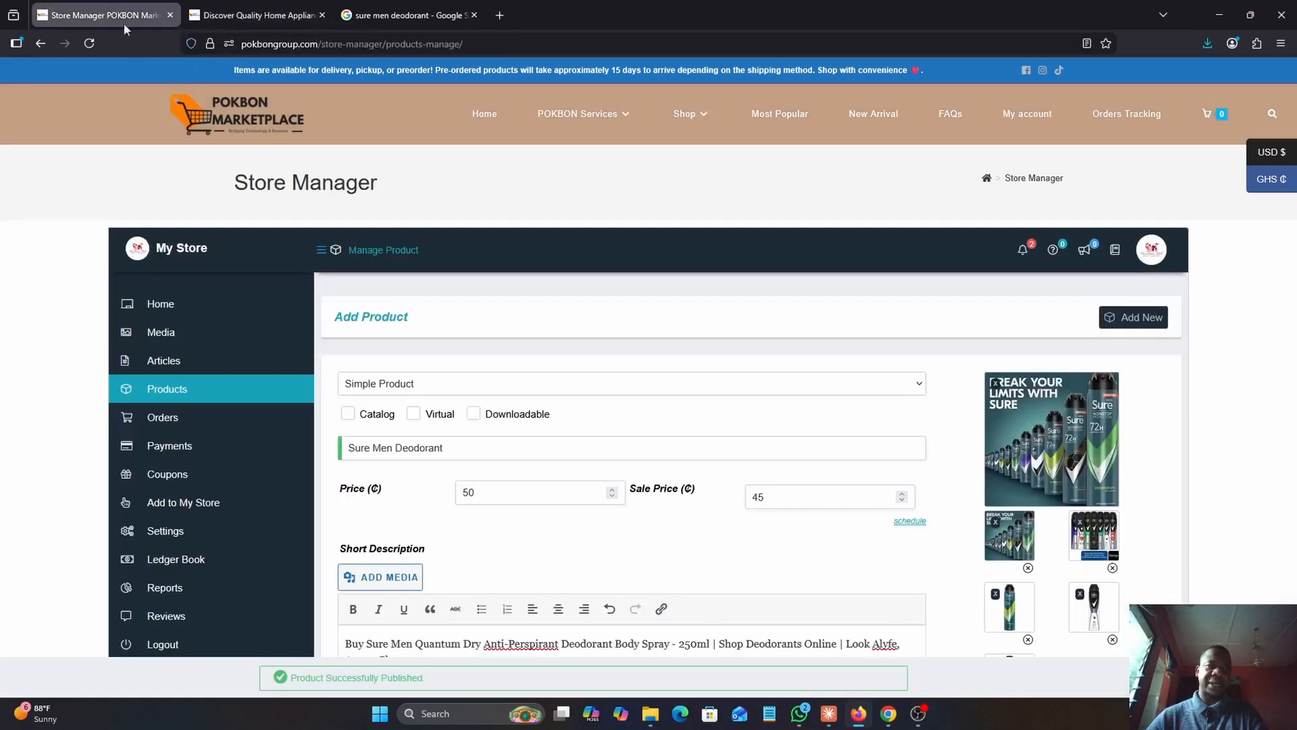
Look through the marketplace home page's product sections to find the newly published Sure Men Deodorant listing
left_click(247, 5)
scroll(513, 419, "down", 15)
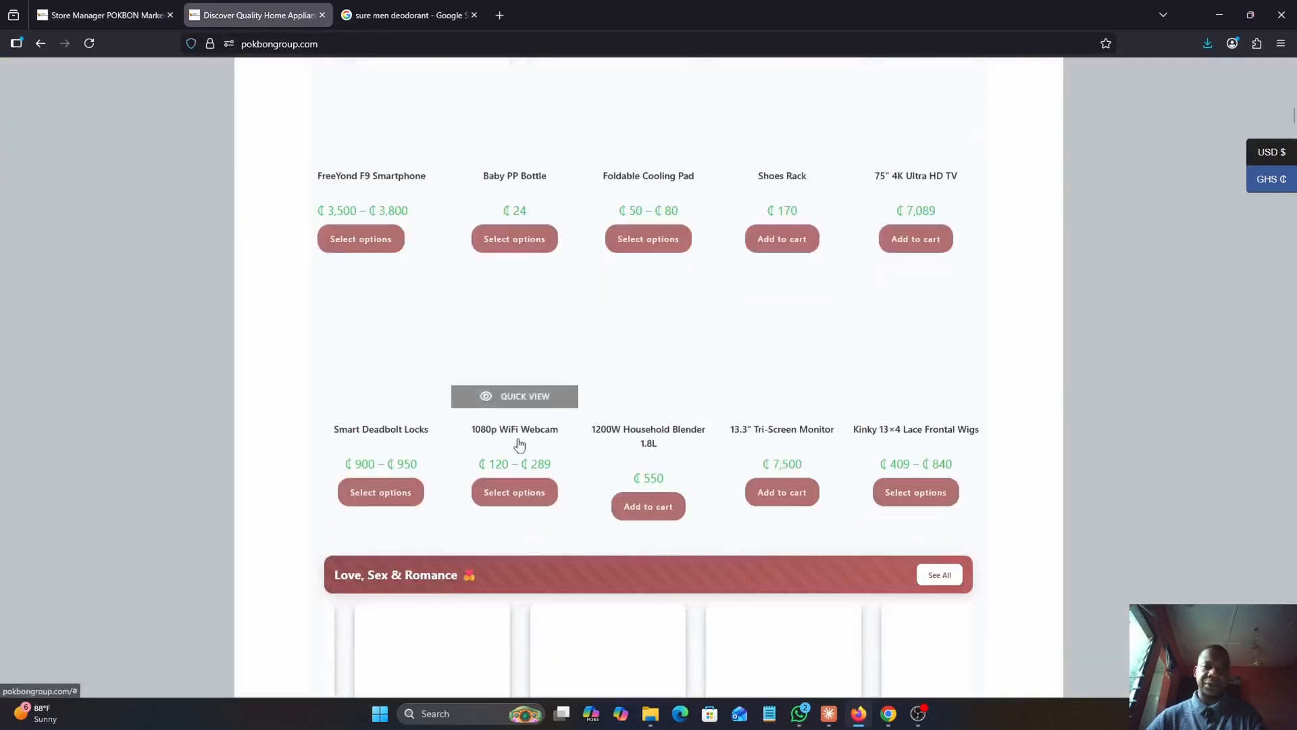
scroll(519, 444, "down", 8)
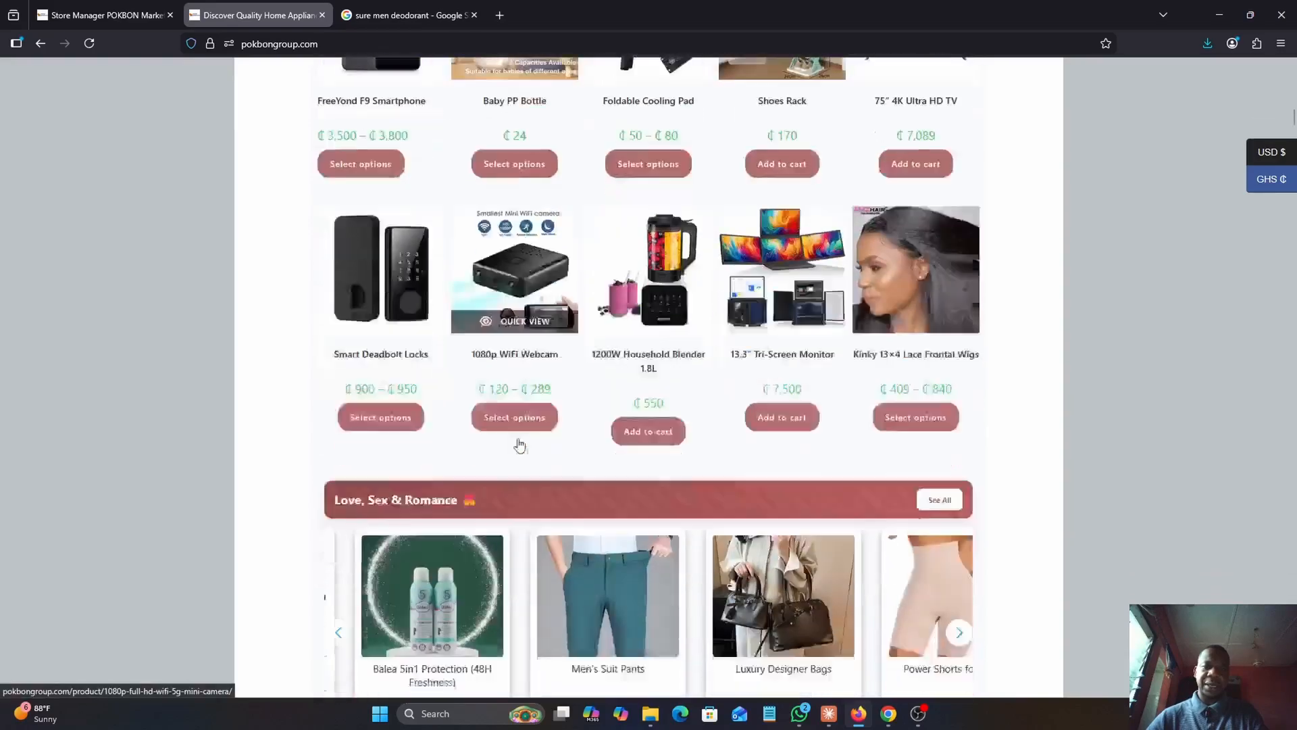
scroll(519, 445, "down", 10)
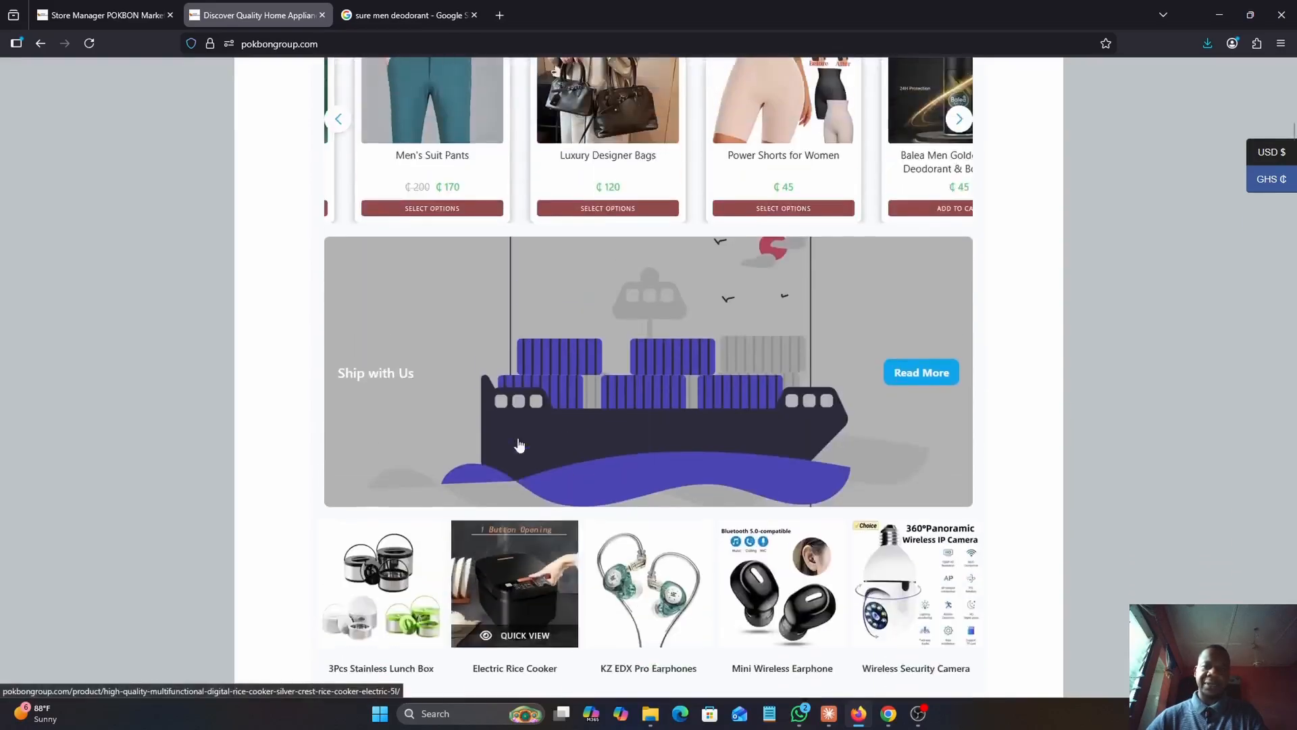
scroll(519, 445, "down", 6)
scroll(519, 445, "up", 8)
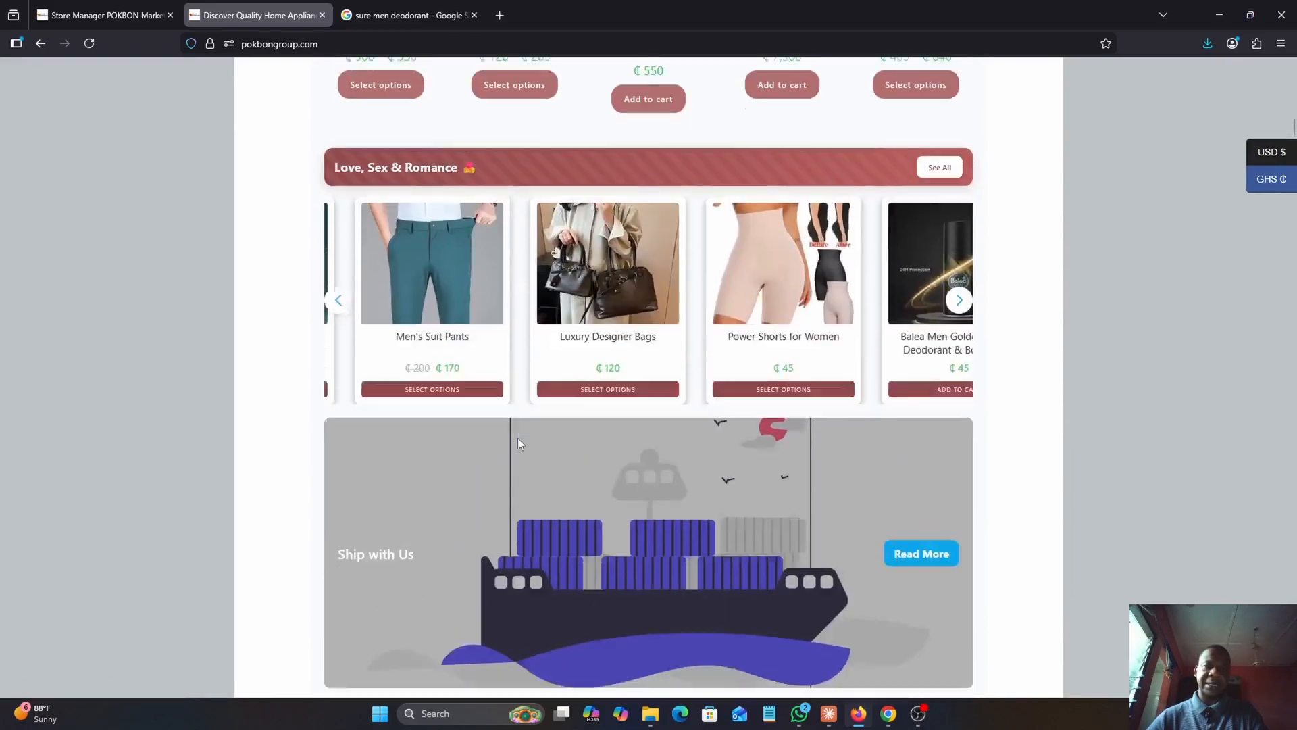
scroll(518, 438, "down", 8)
scroll(517, 438, "up", 2)
scroll(517, 438, "down", 10)
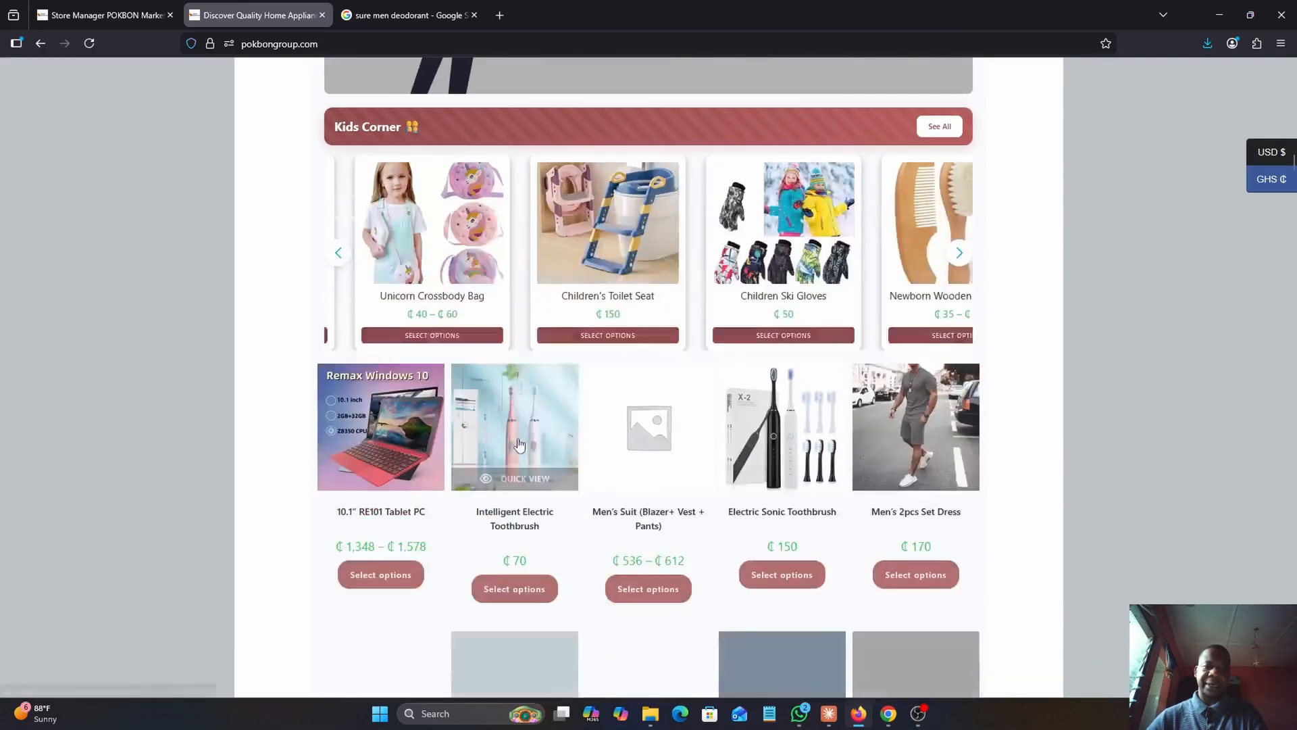
scroll(519, 443, "down", 15)
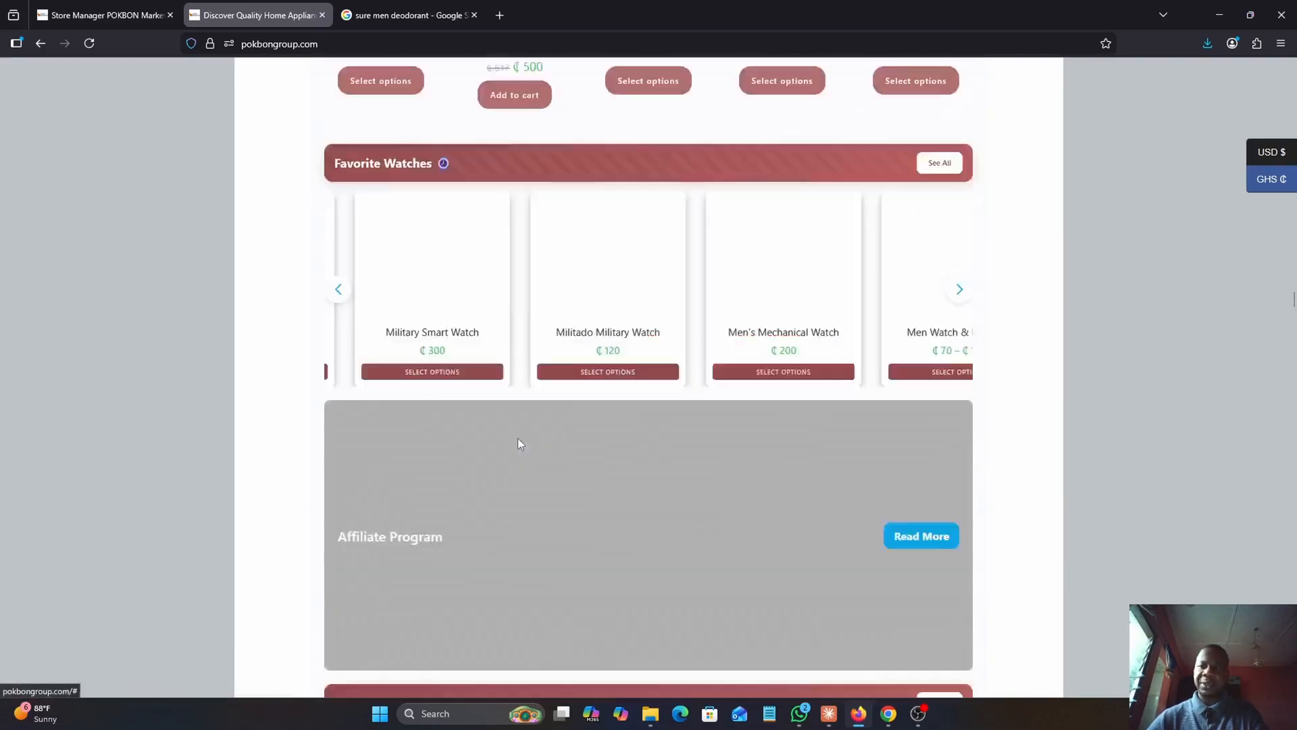
scroll(519, 443, "down", 15)
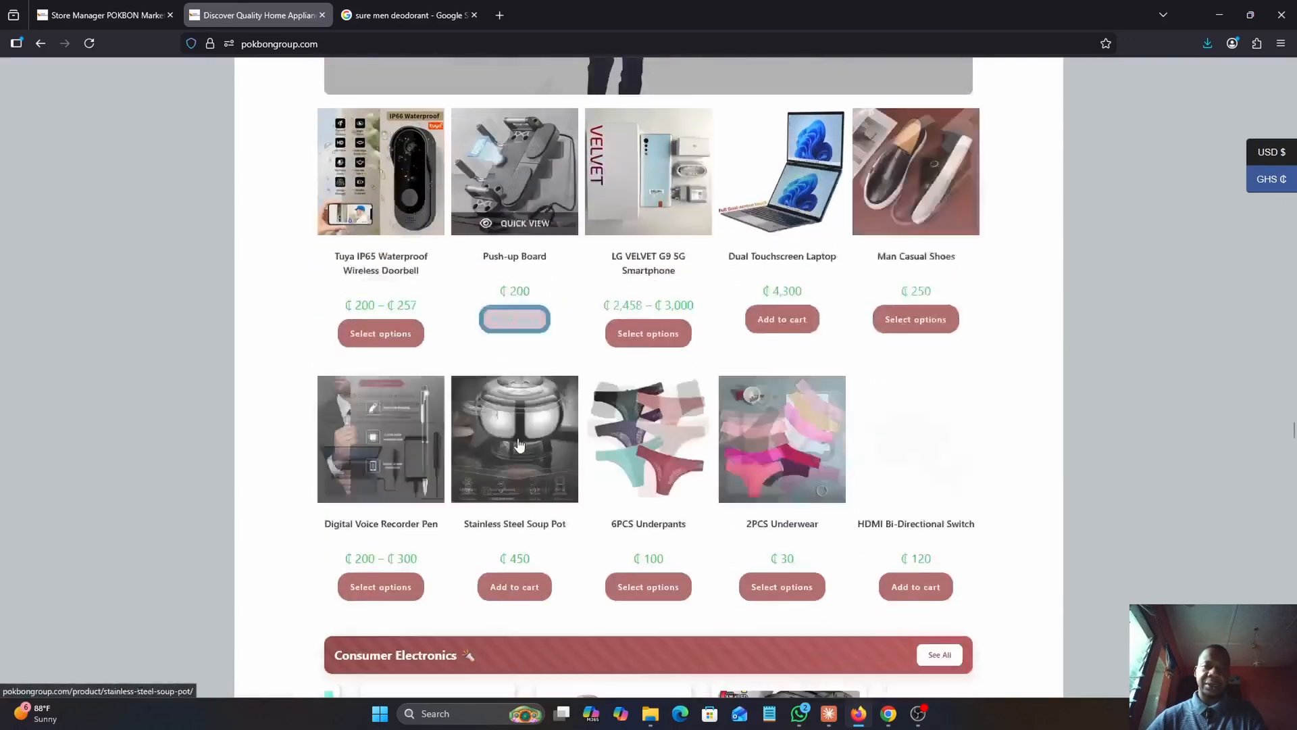
scroll(518, 444, "down", 15)
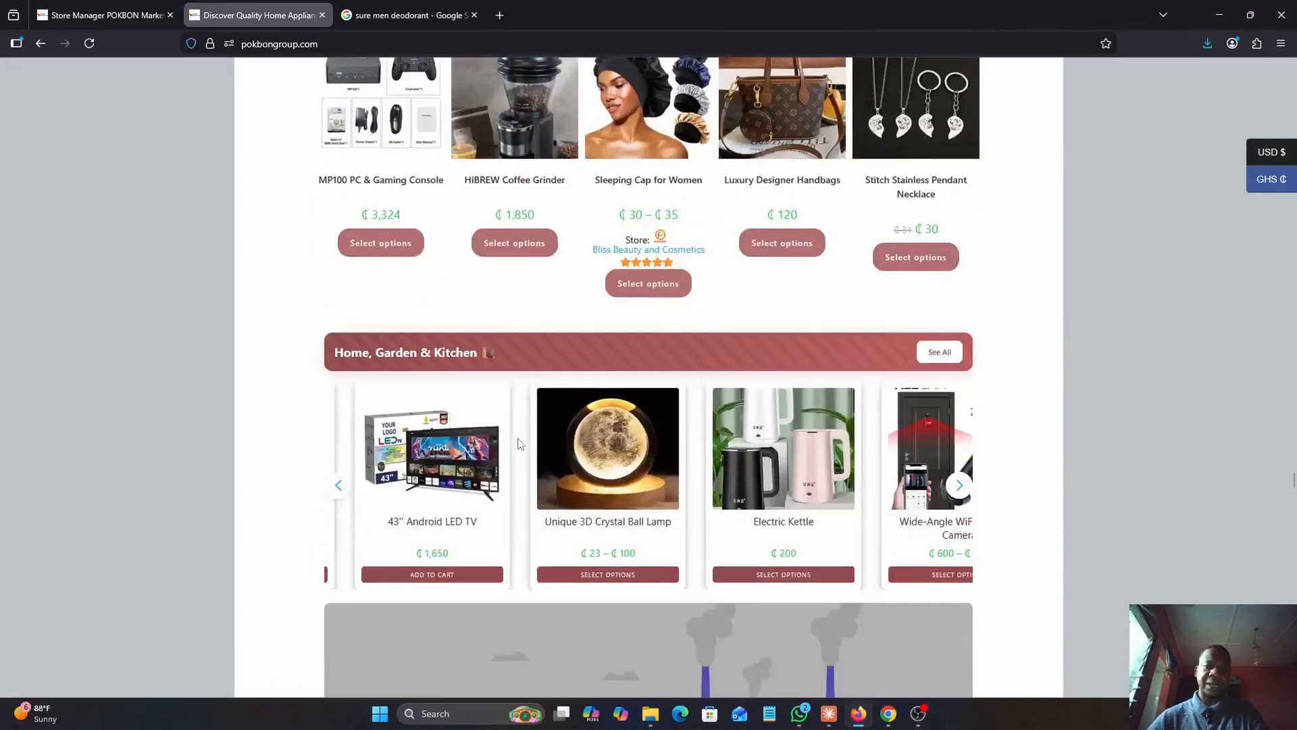
scroll(520, 443, "down", 15)
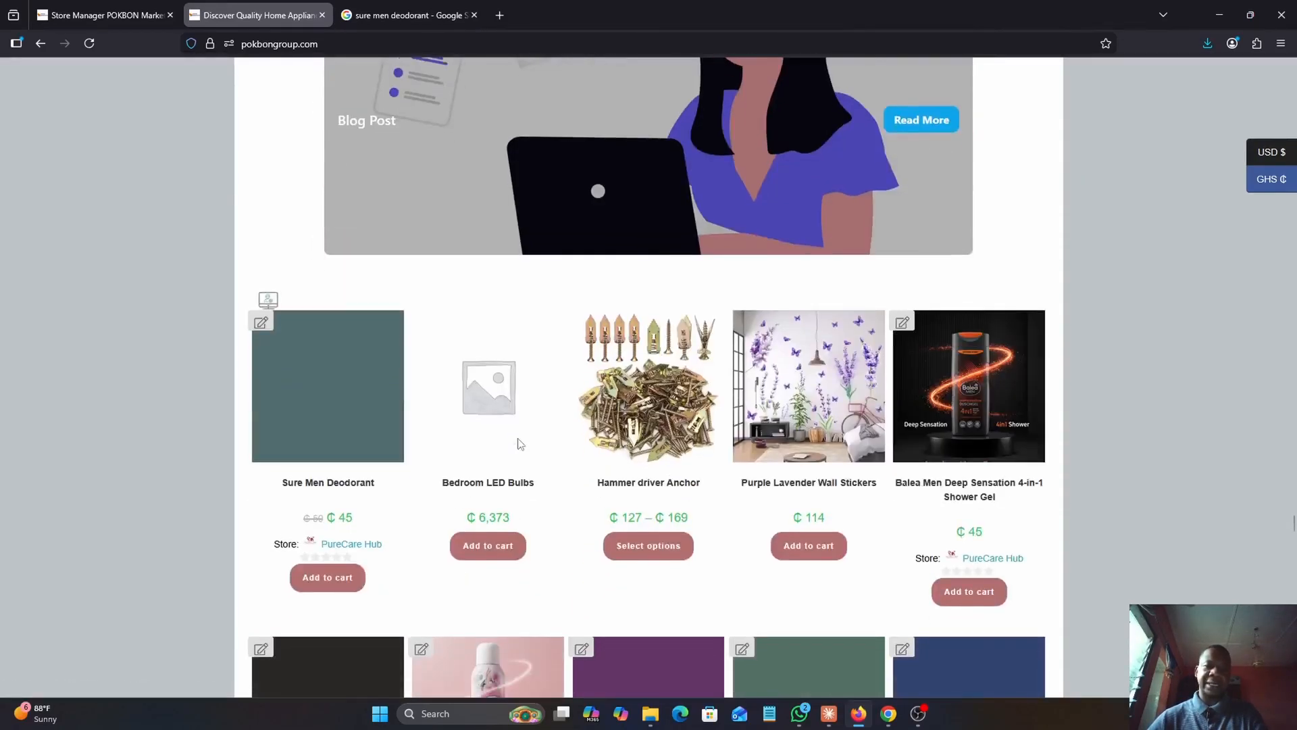
scroll(520, 444, "down", 2)
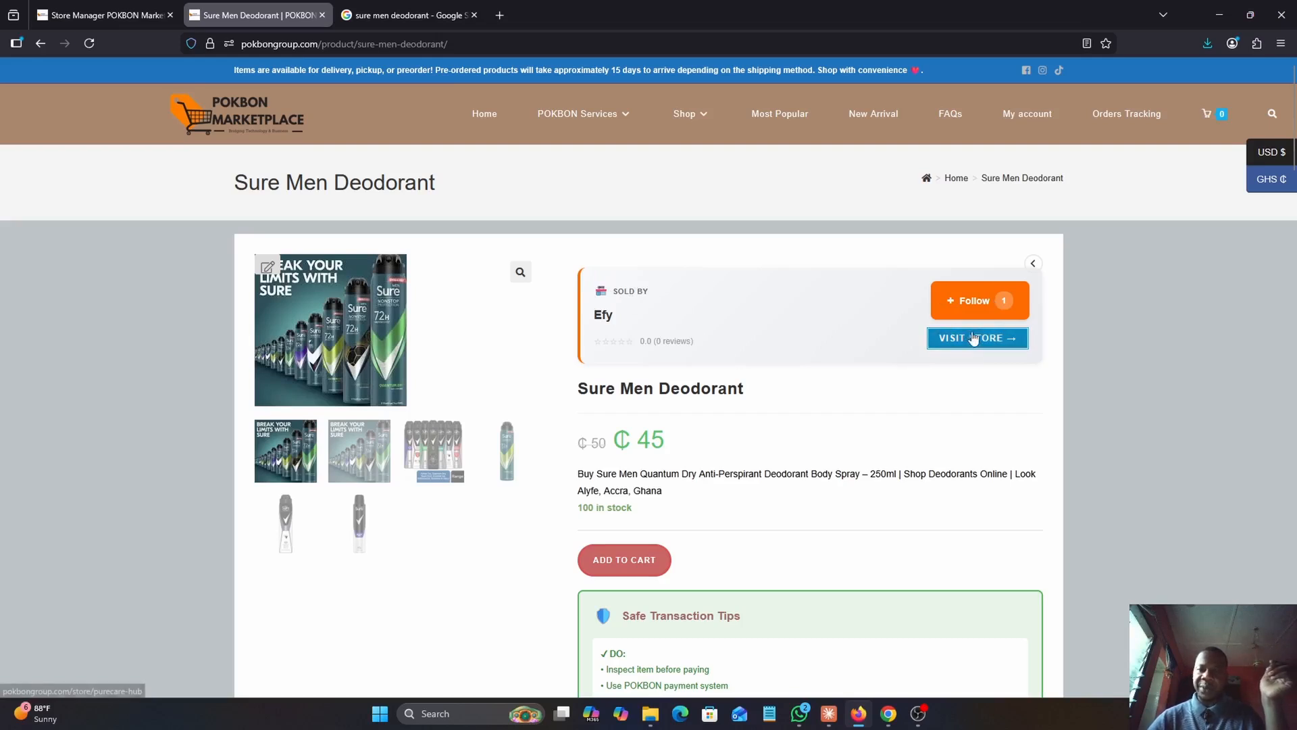
Review the Sure Men Deodorant product page, checking its price, stock, safe transaction tips, description and seller inquiry form
scroll(829, 377, "down", 1)
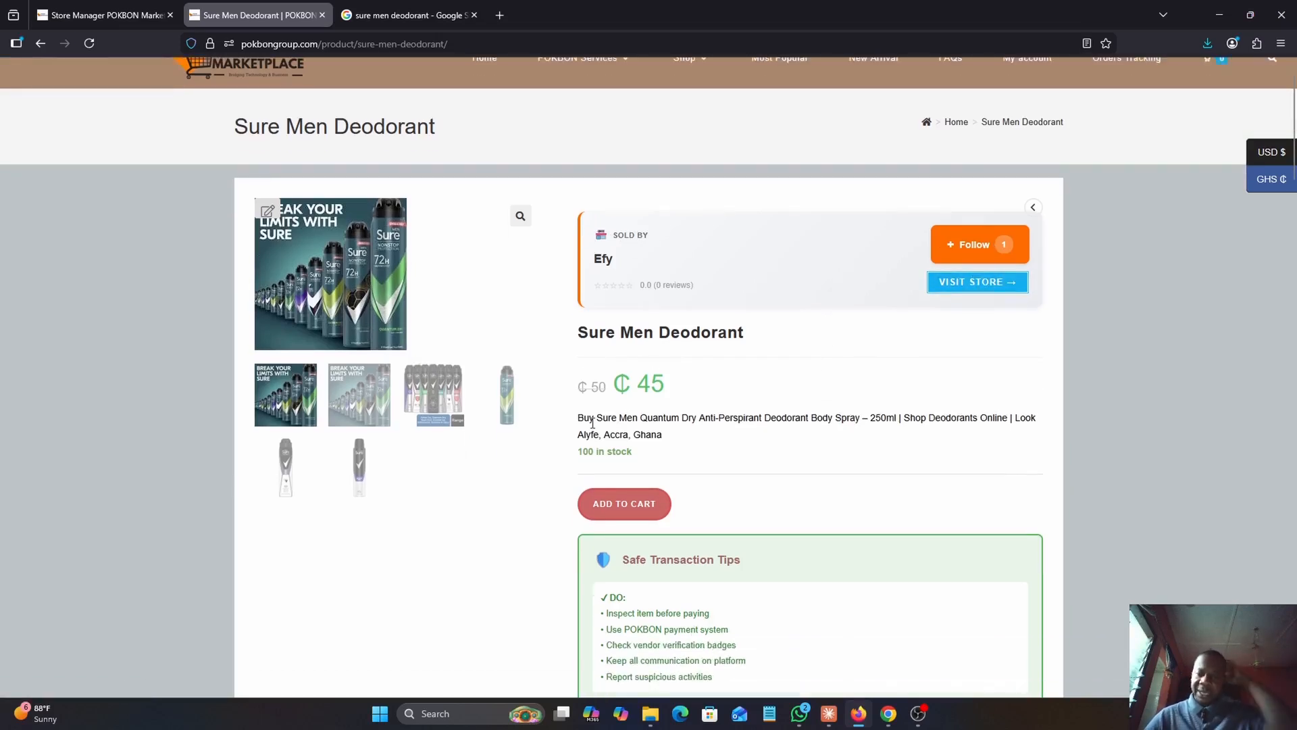
left_click_drag(615, 454, 635, 453)
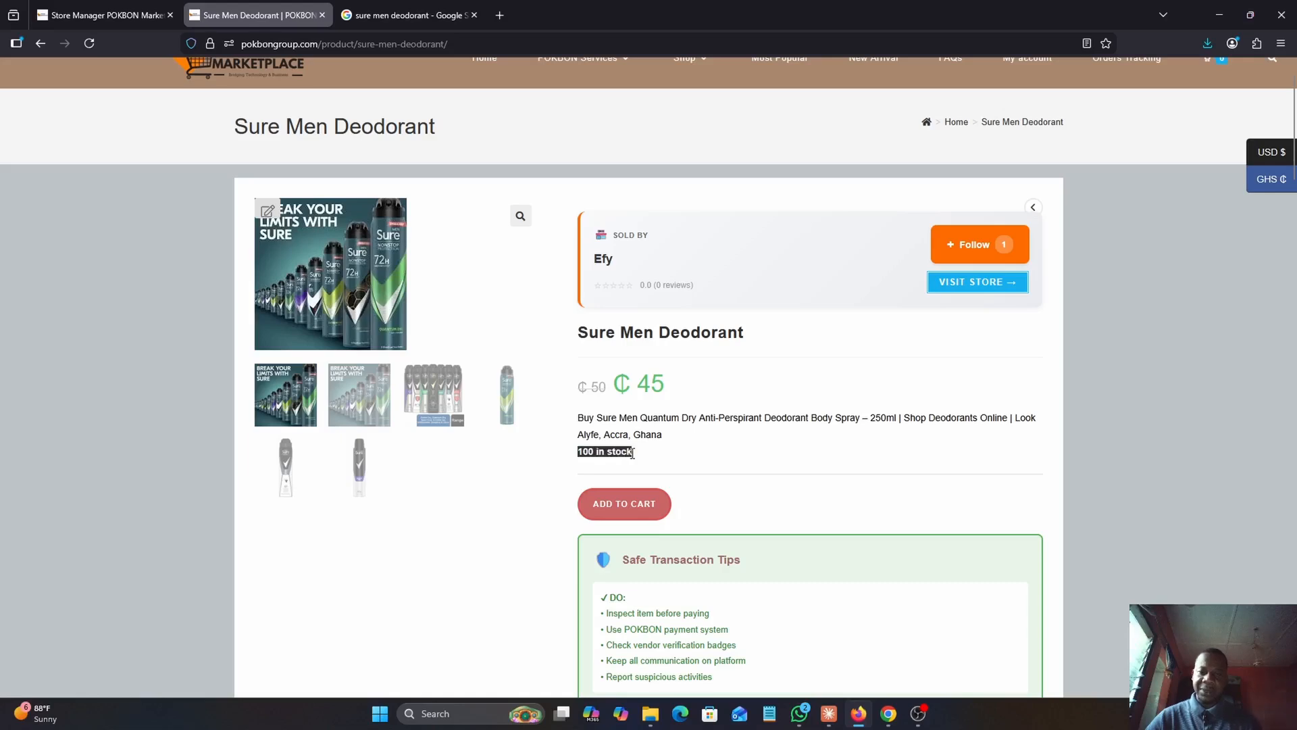
left_click(727, 449)
scroll(727, 449, "down", 5)
scroll(724, 449, "up", 3)
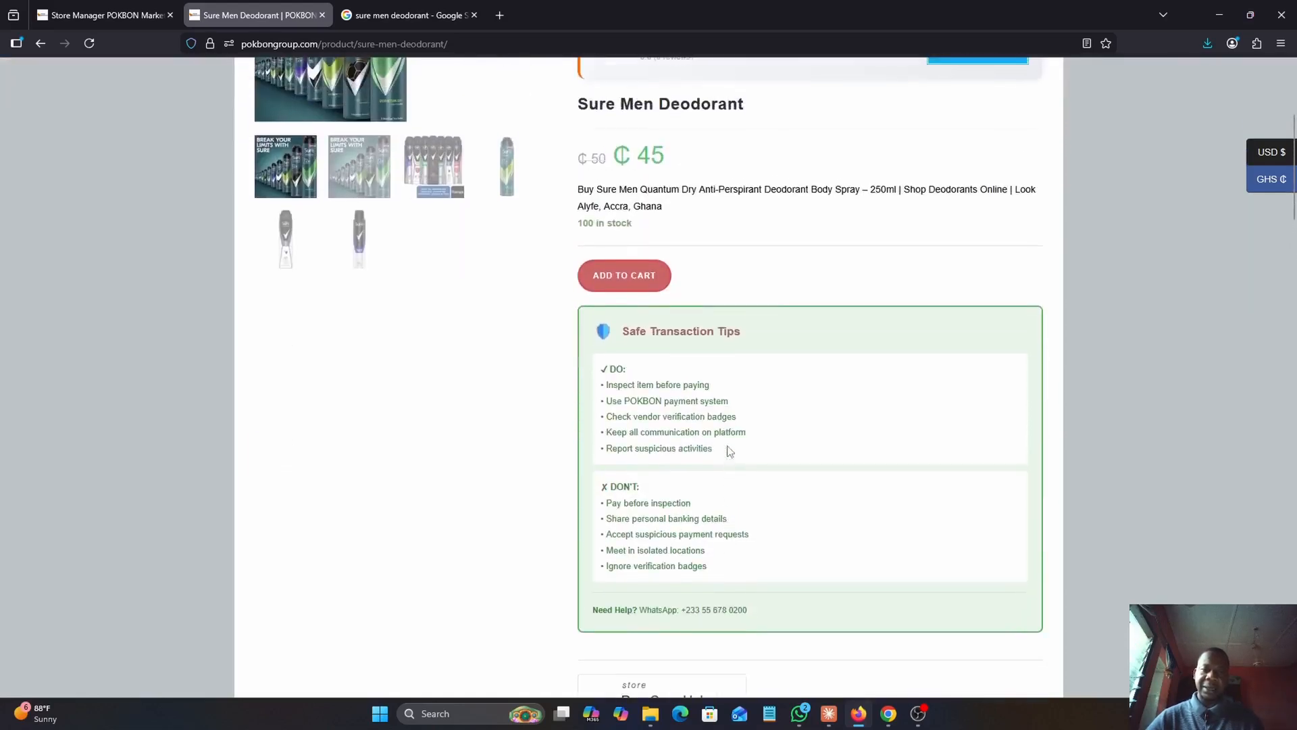
scroll(703, 255, "down", 10)
scroll(704, 262, "down", 2)
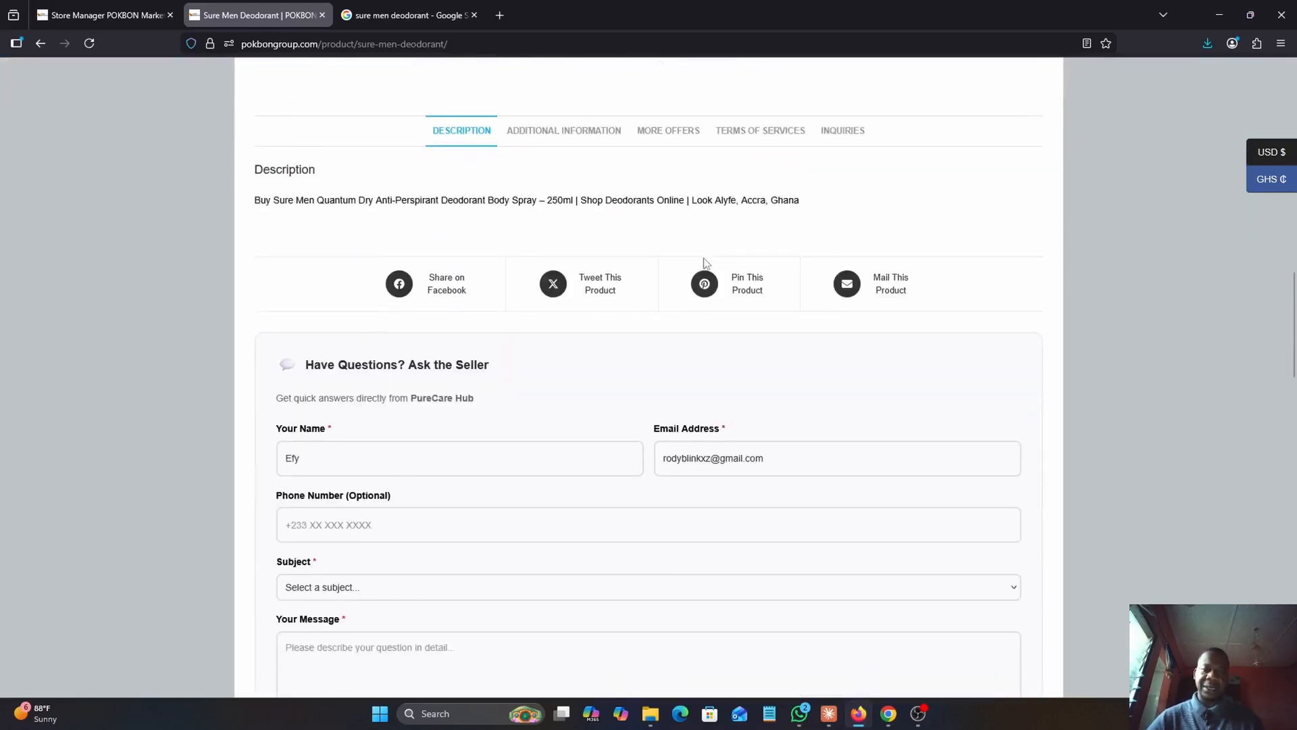
scroll(705, 262, "up", 2)
scroll(705, 260, "down", 5)
Examine the suggested and related products shown on the Sure Men Deodorant page
scroll(705, 259, "down", 8)
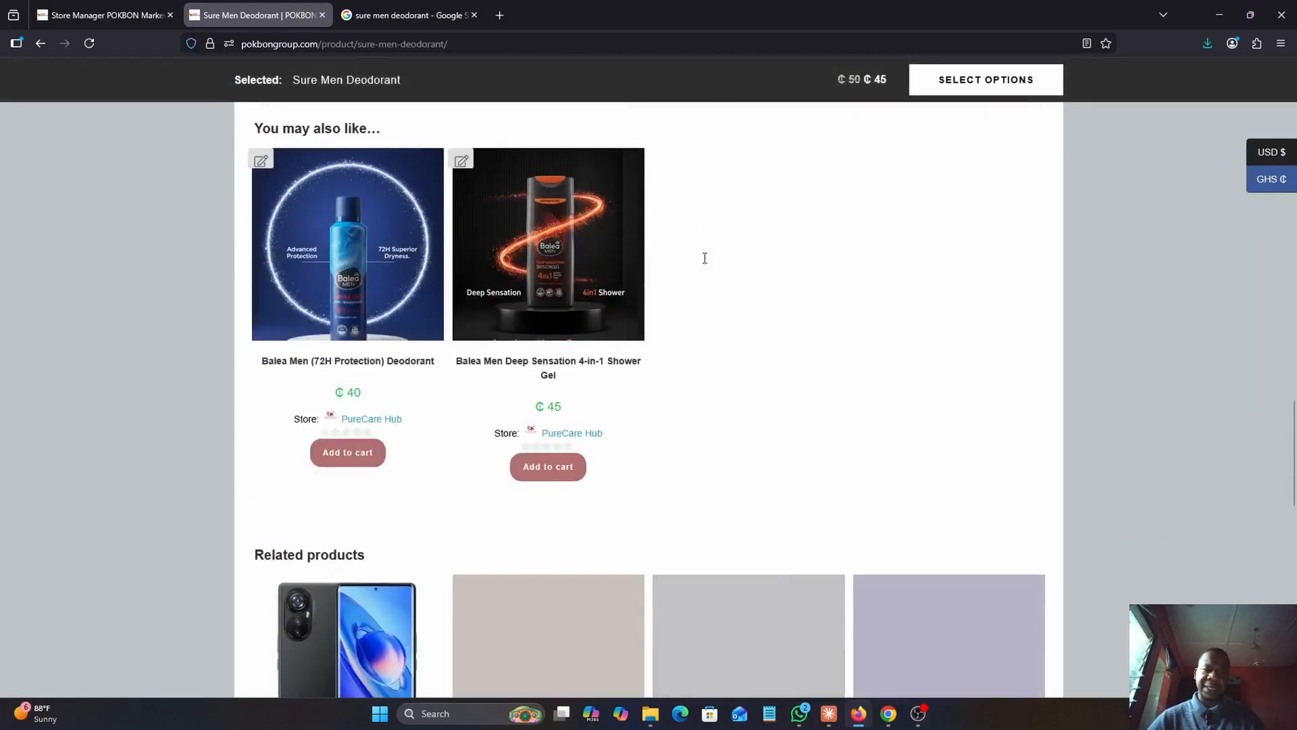
scroll(704, 257, "up", 1)
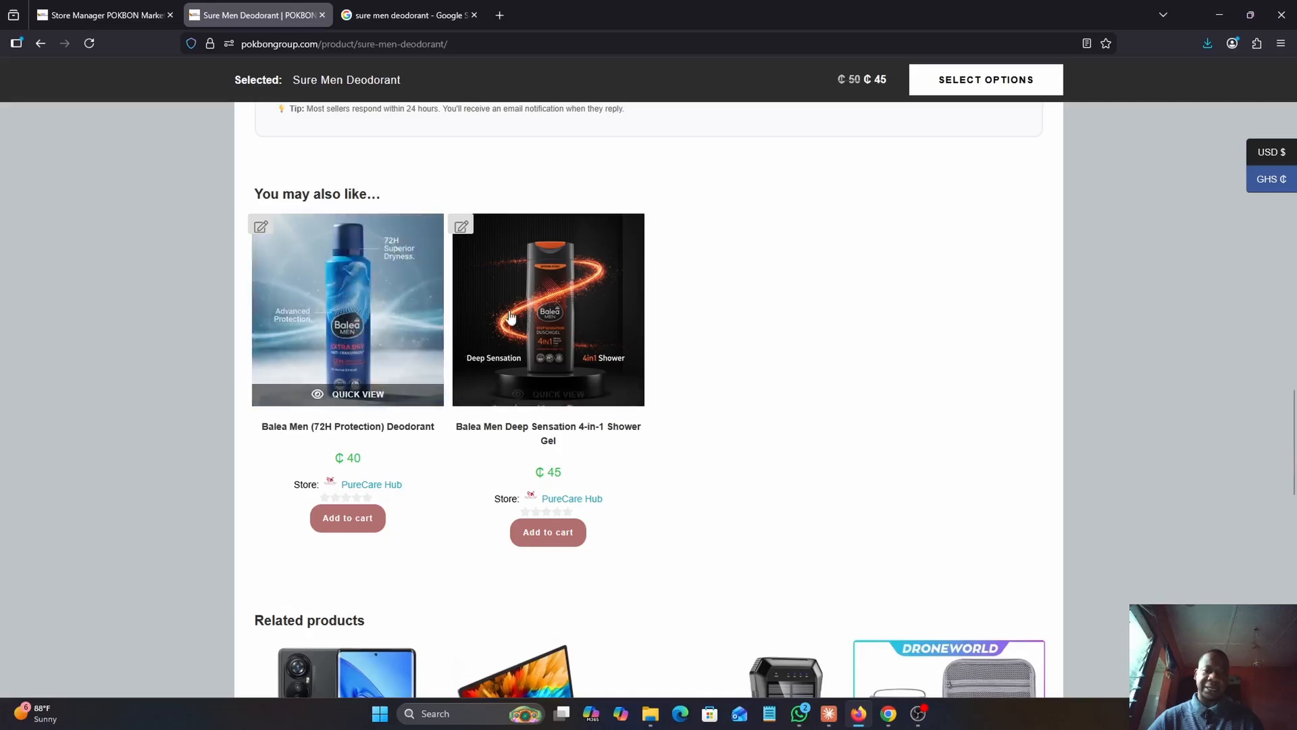
scroll(723, 377, "down", 4)
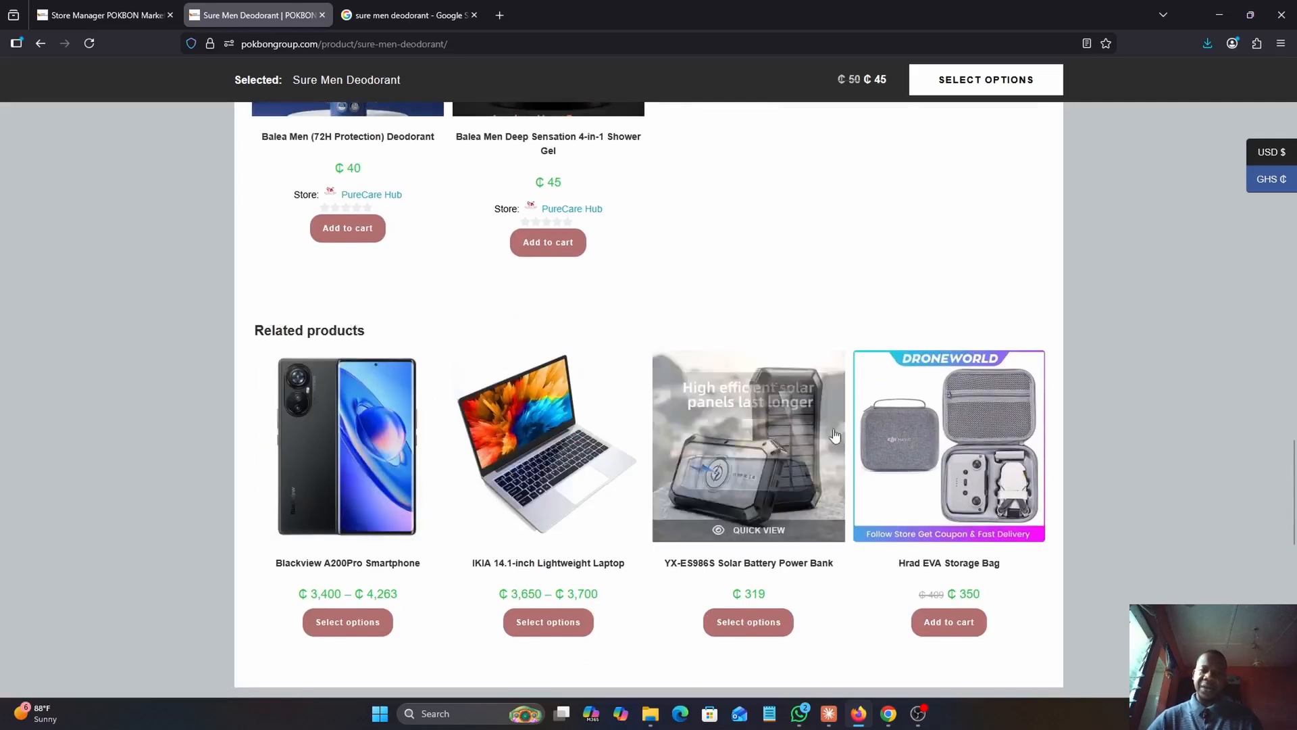
scroll(702, 312, "up", 4)
scroll(702, 312, "up", 2)
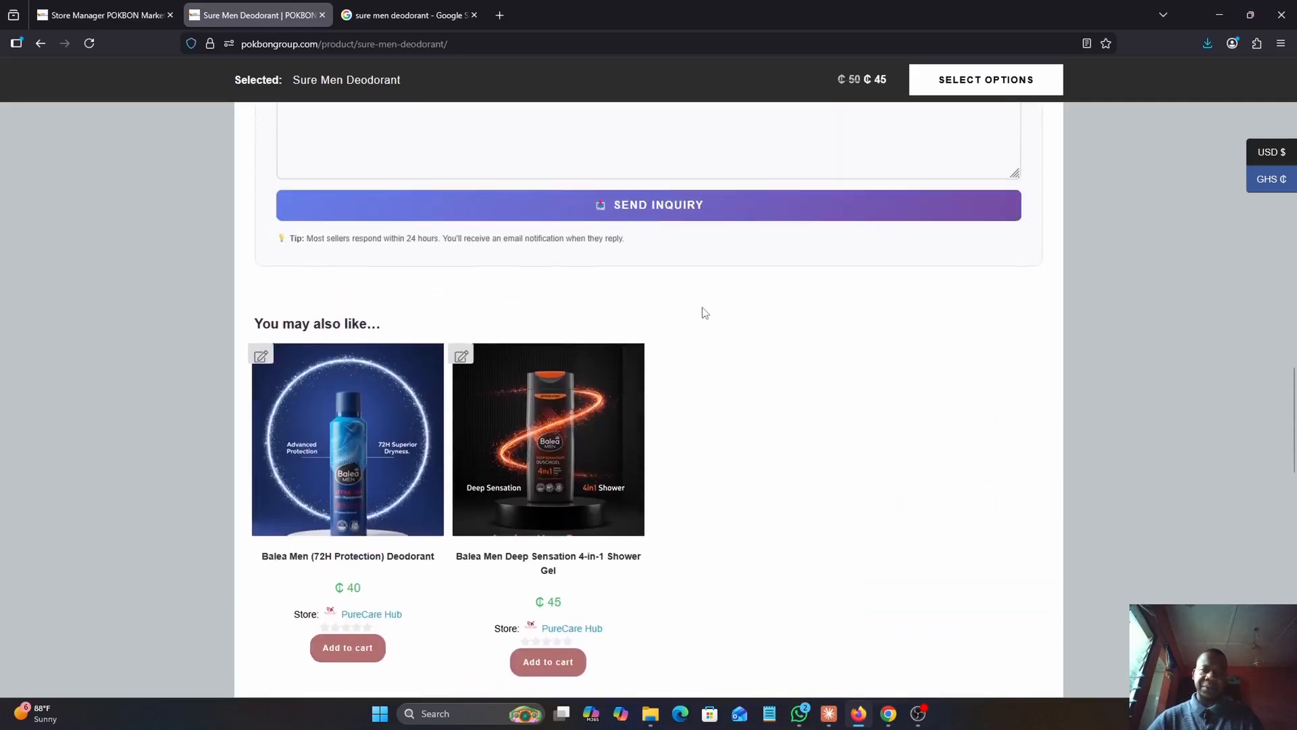
Return to the Store Manager's product form and bring up the Products section's option for adding a new product
scroll(741, 408, "up", 15)
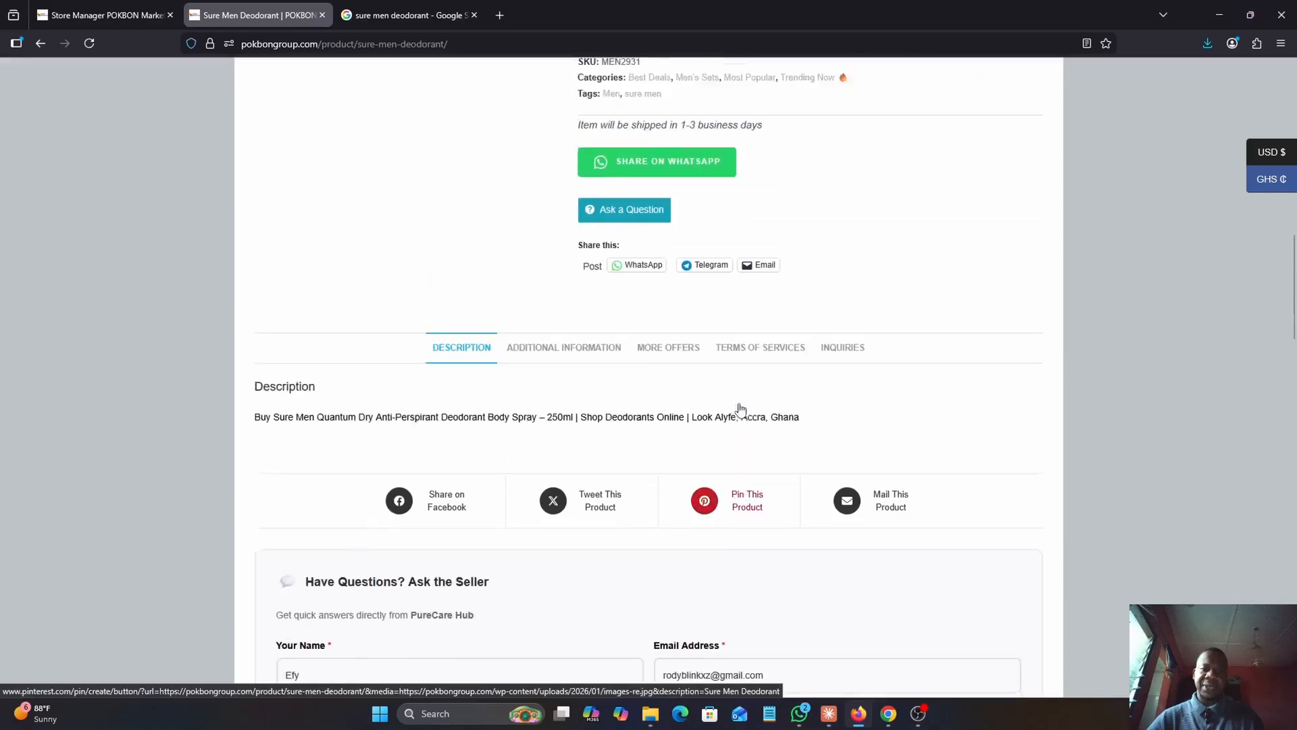
scroll(741, 409, "up", 2)
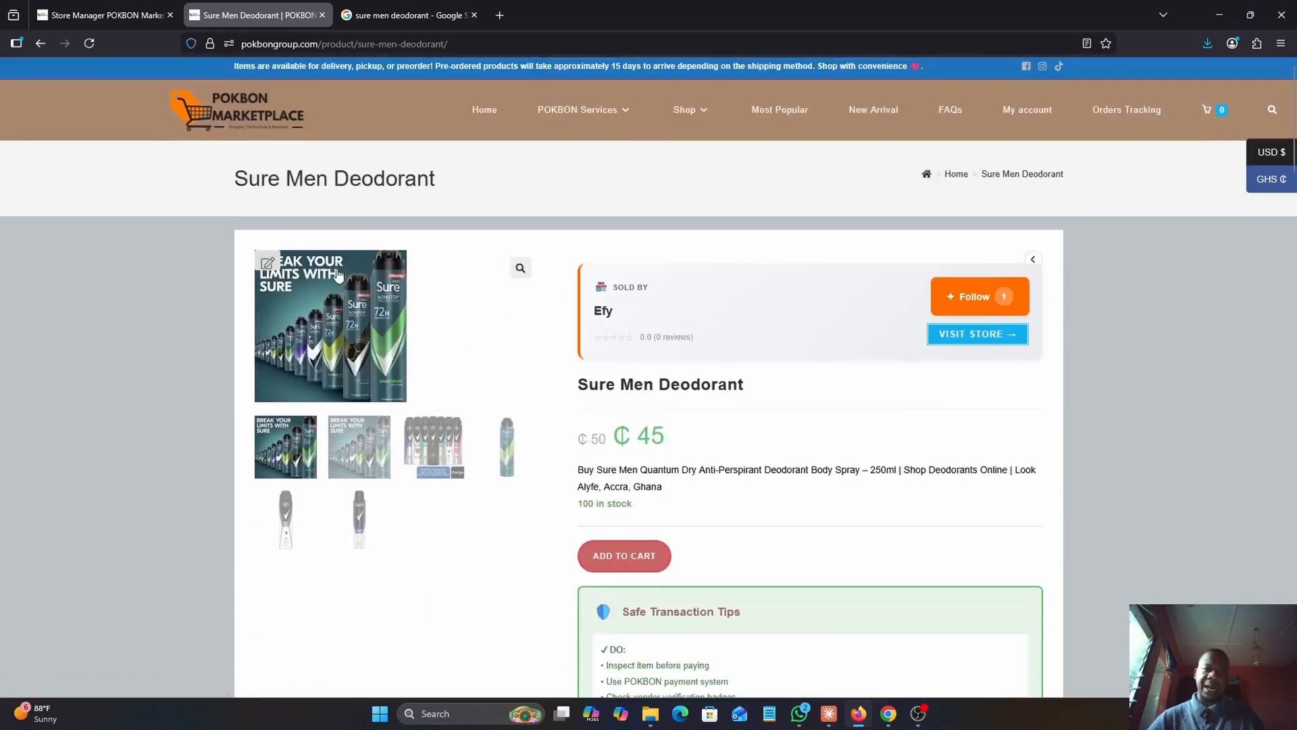
left_click(115, 10)
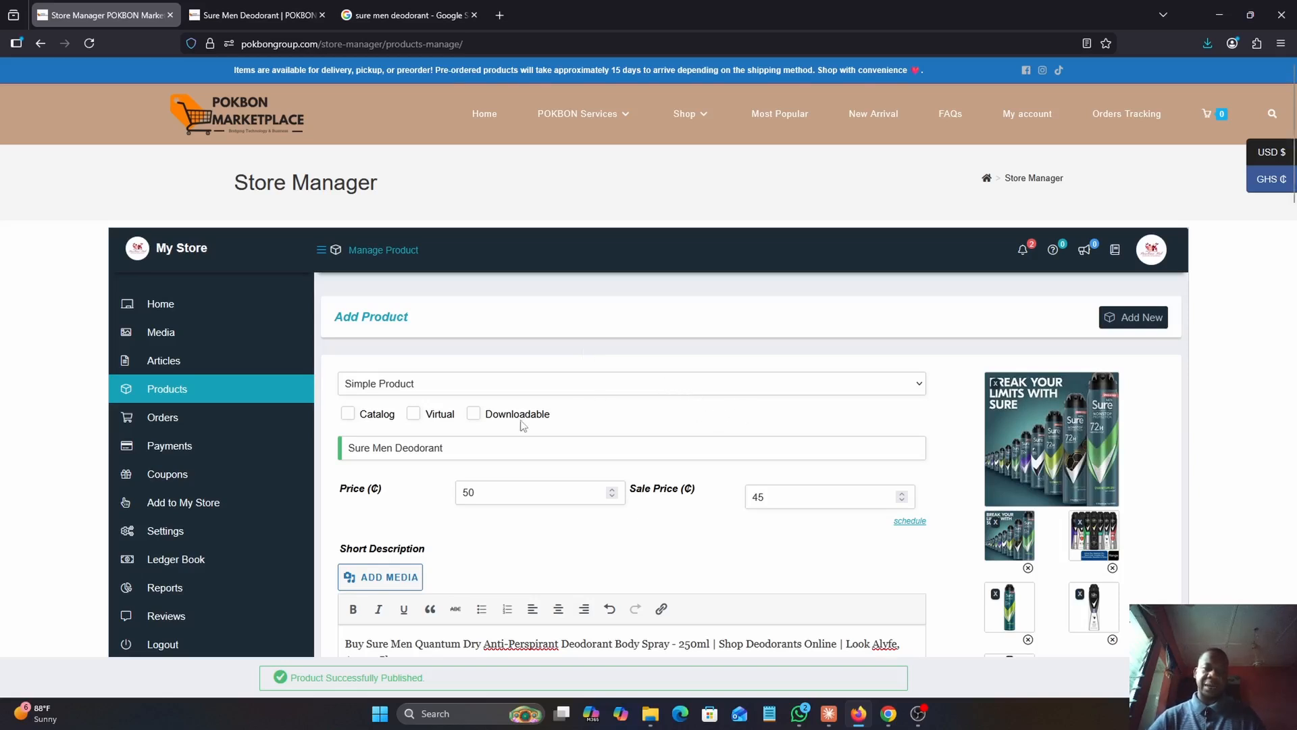
mouse_move(290, 398)
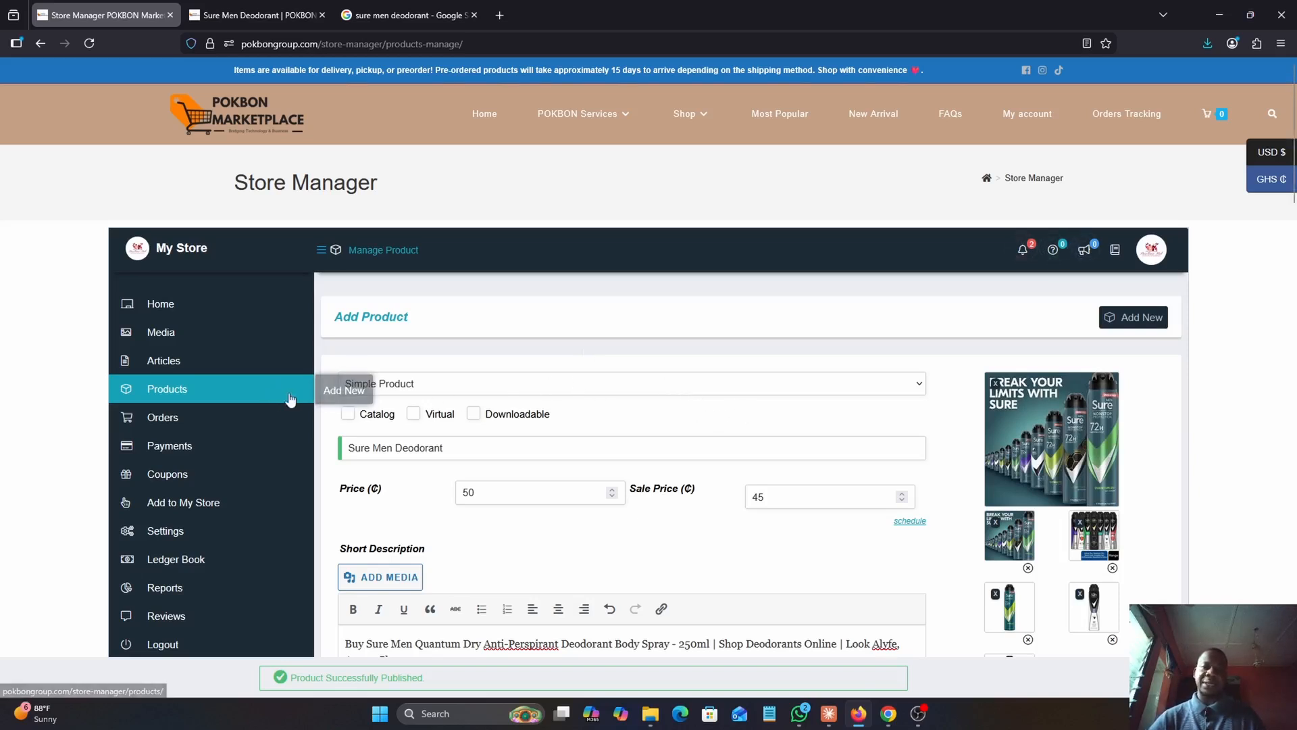